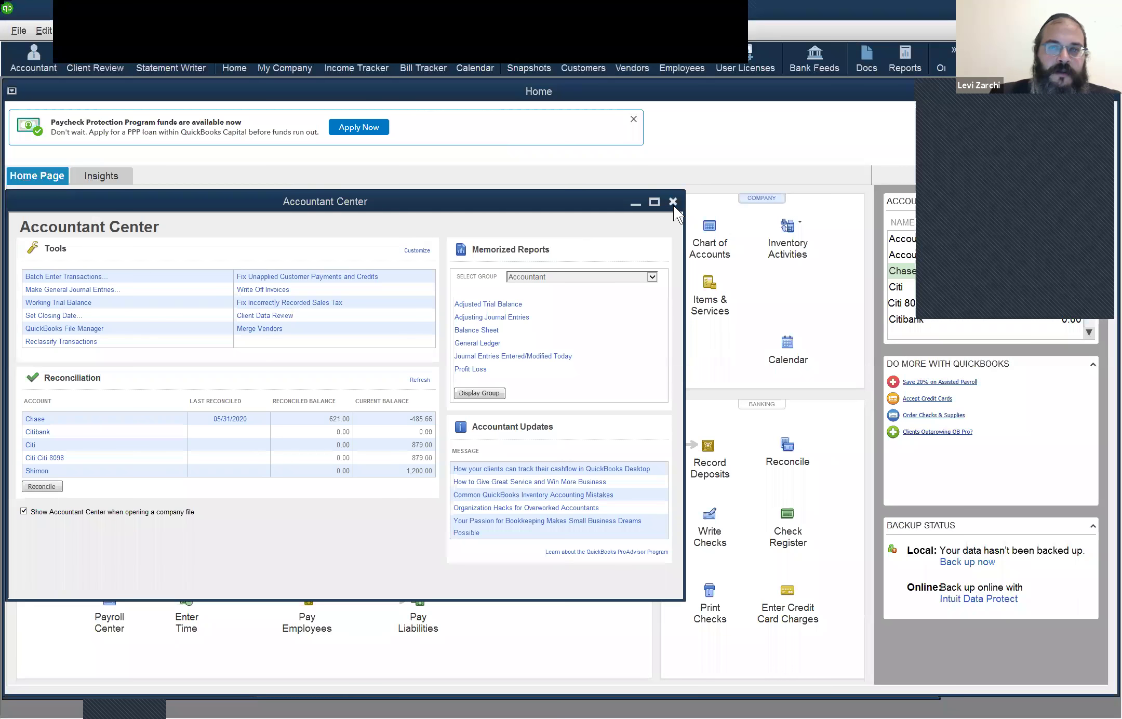
Step: Close the Accountant Center and view the second active employee's transactions in the Employee Center
{"action": "key", "text": "Escape"}
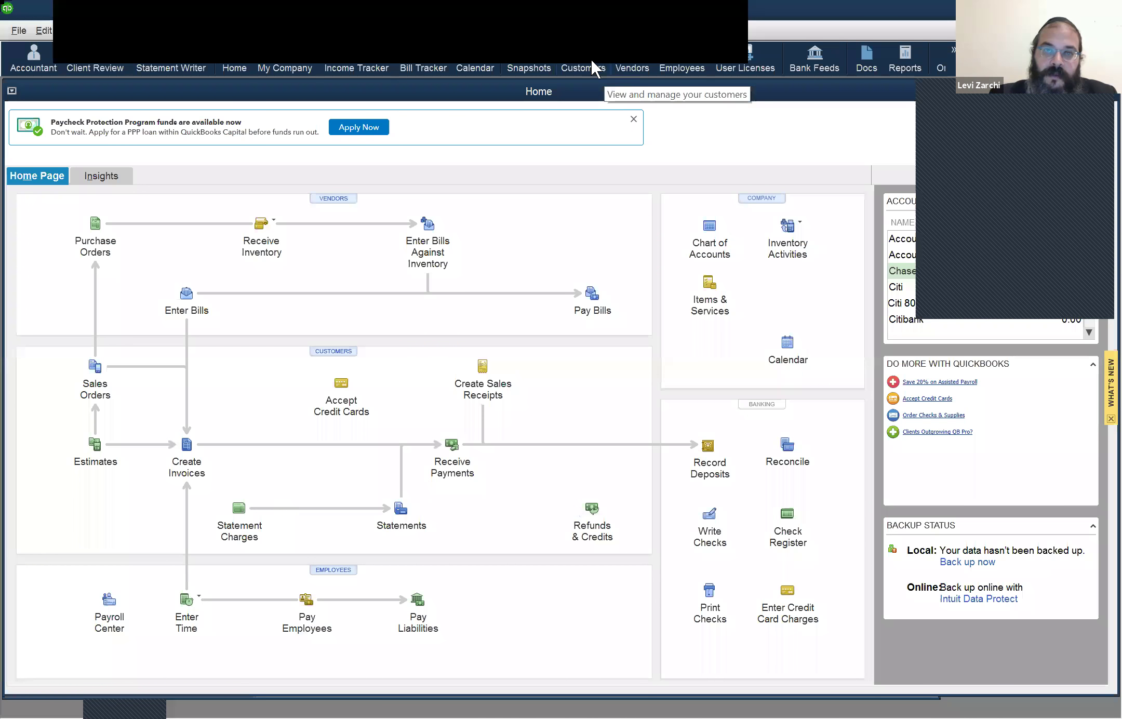
{"action": "left_click", "coordinate": [326, 356]}
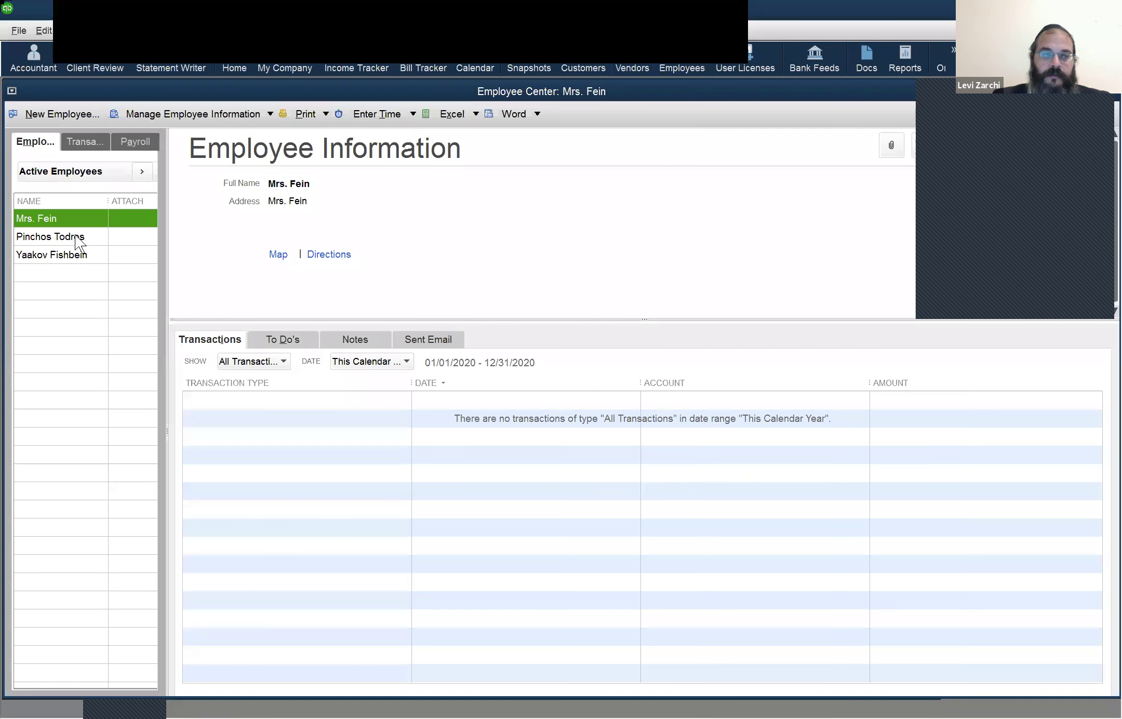
{"action": "left_click", "coordinate": [77, 236]}
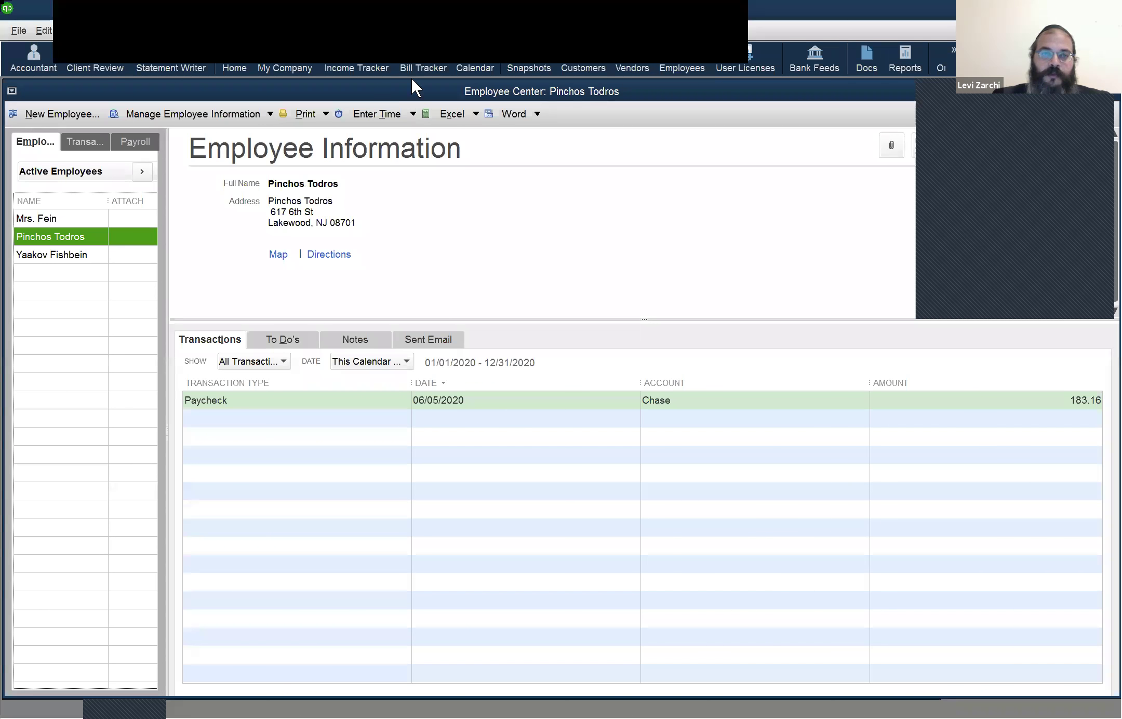
Step: From the Income Tracker's open Time & Expense entry, choose its billables and add the one-hour WD time entry at 75.00 to an invoice
{"action": "left_click", "coordinate": [375, 70]}
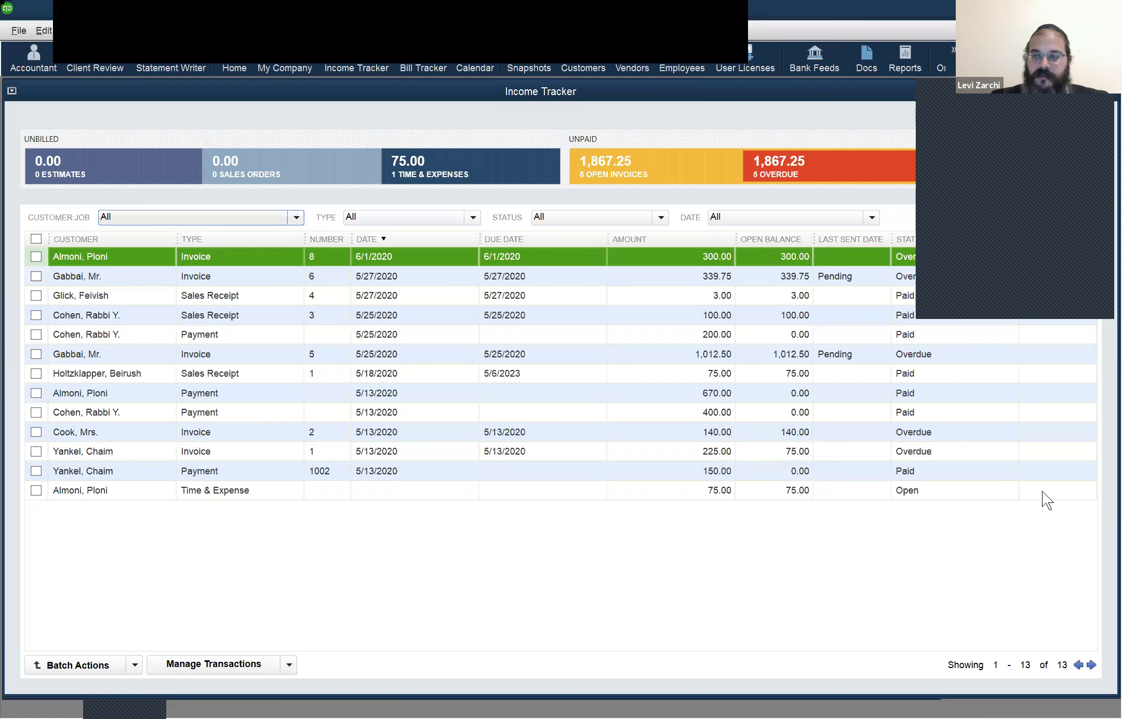
{"action": "left_click", "coordinate": [1084, 493]}
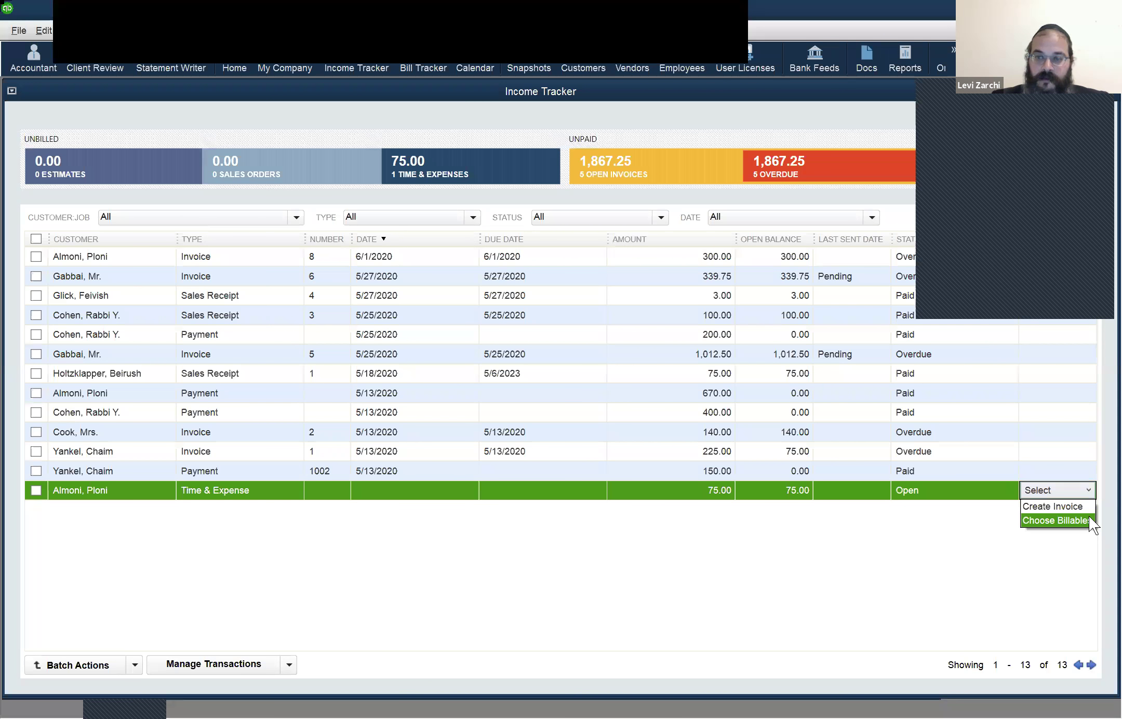
{"action": "left_click", "coordinate": [299, 482]}
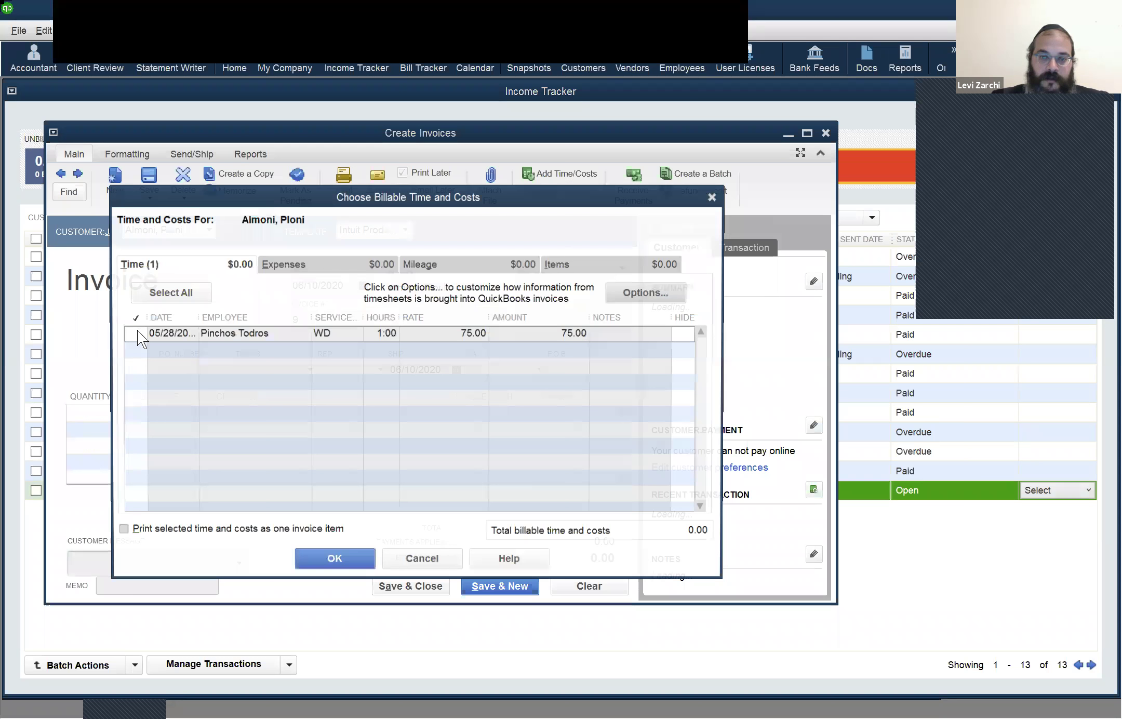
{"action": "left_click", "coordinate": [138, 334]}
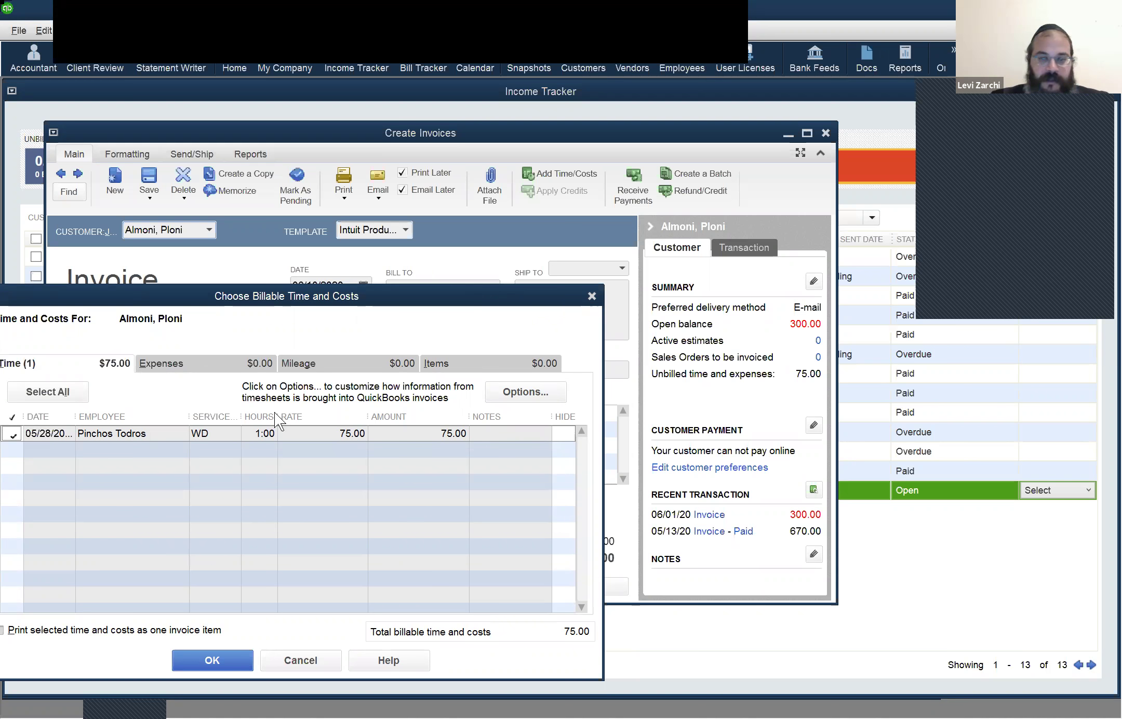
{"action": "left_click", "coordinate": [188, 656]}
Step: Turn off Email Later on the 75.00 invoice, then save and close it without entering an email address
{"action": "left_click", "coordinate": [425, 588]}
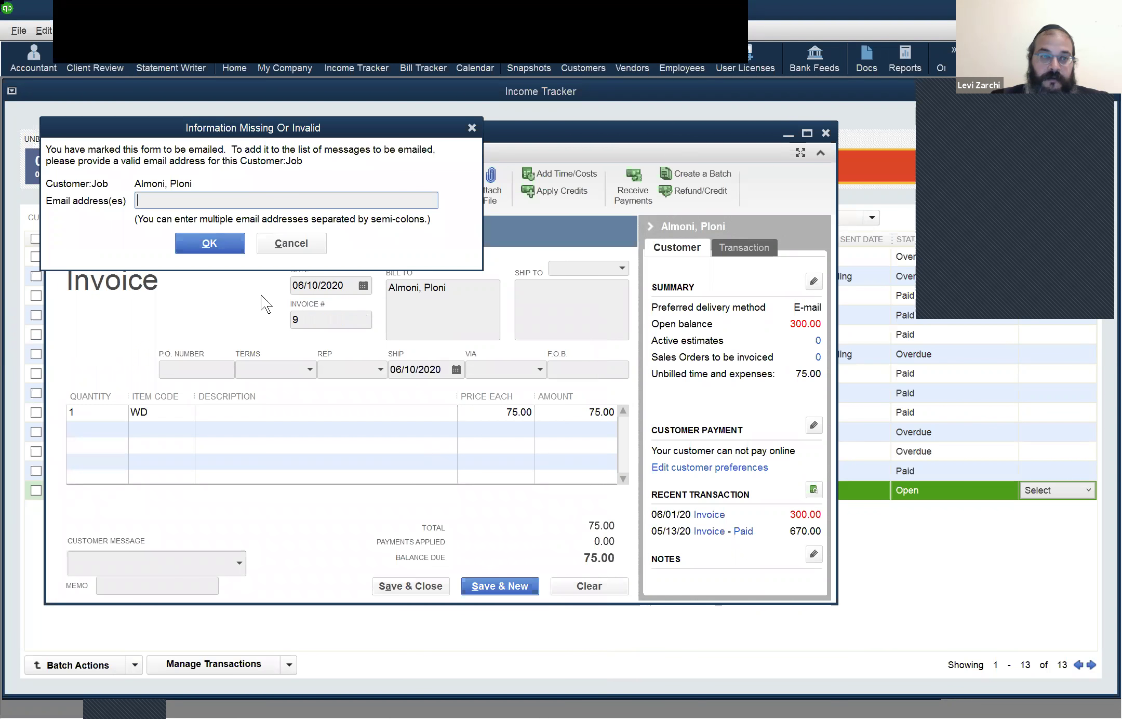
{"action": "left_click", "coordinate": [302, 246]}
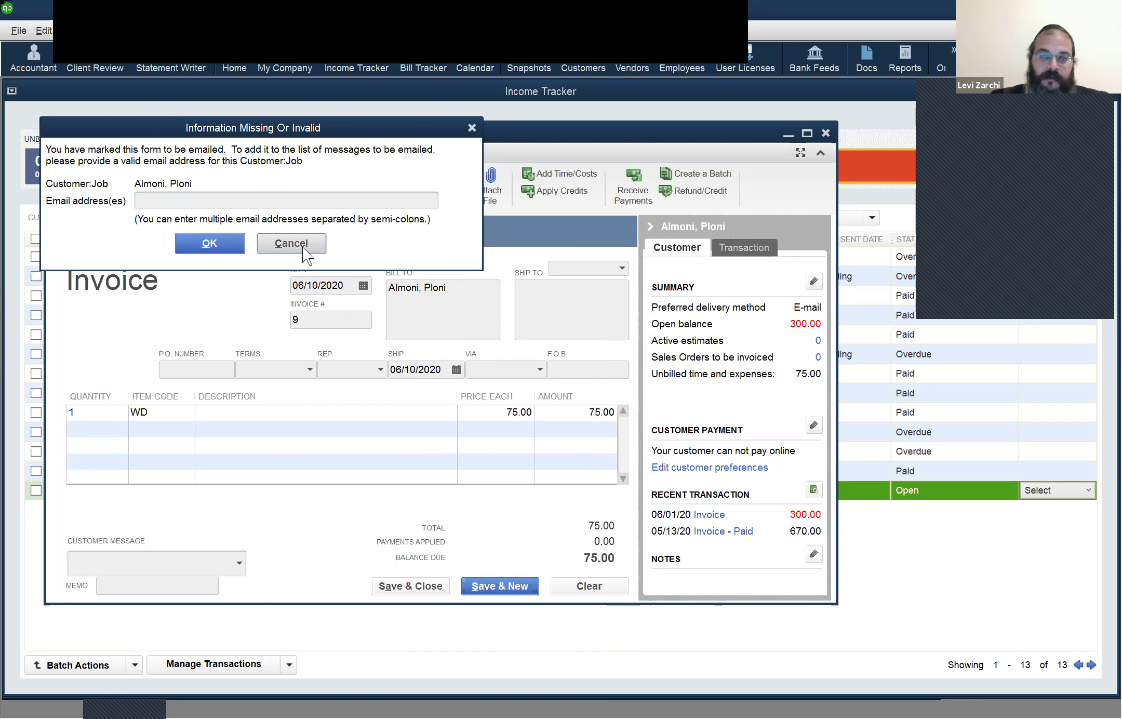
{"action": "key", "text": "Escape"}
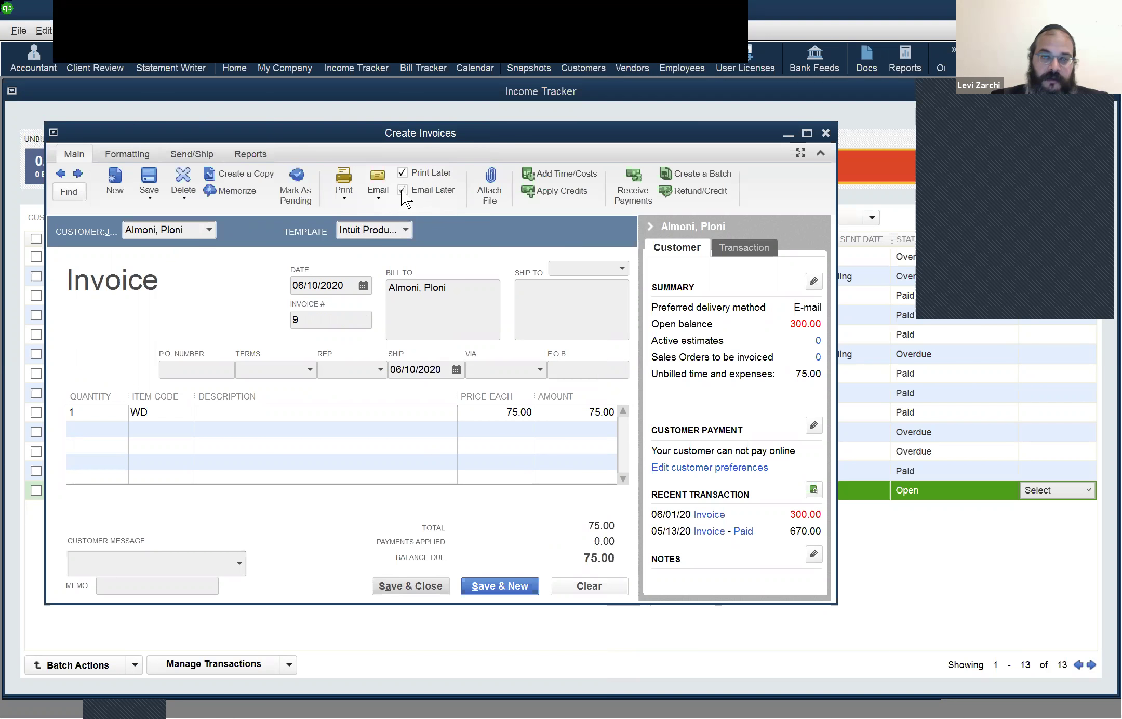
{"action": "left_click", "coordinate": [403, 191]}
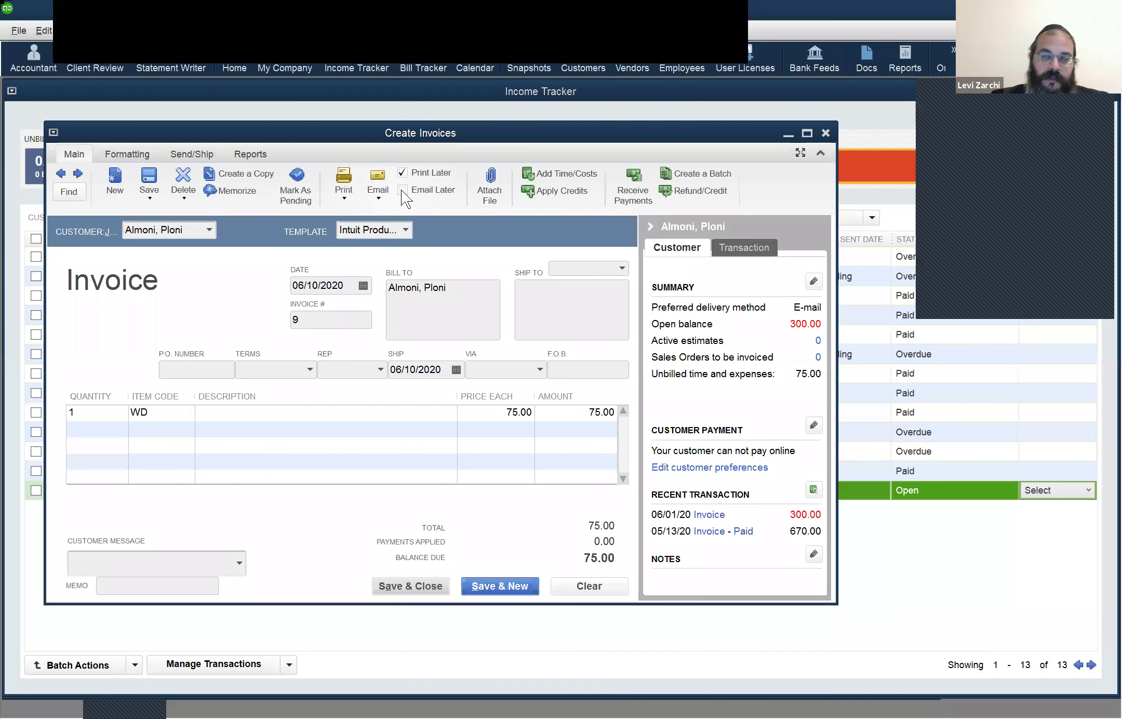
{"action": "left_click", "coordinate": [387, 586]}
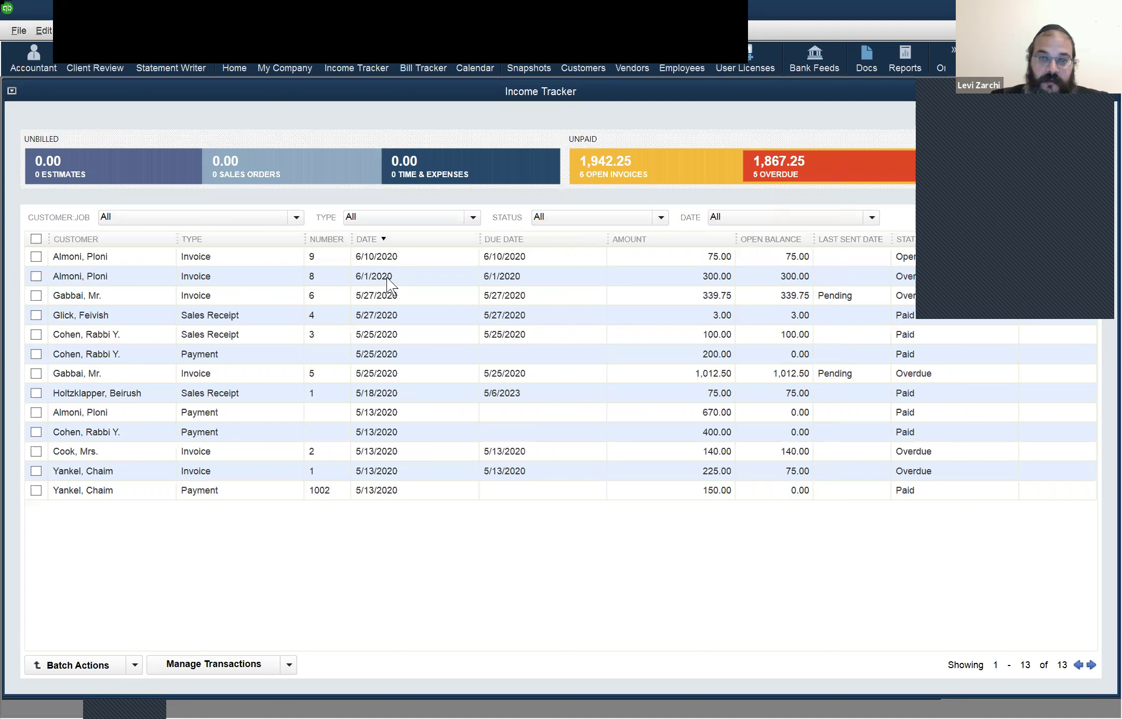
Step: Check invoice 9 in the Income Tracker and among the customer's transactions in the Customer Center, then return to the Income Tracker
{"action": "key", "text": "Down"}
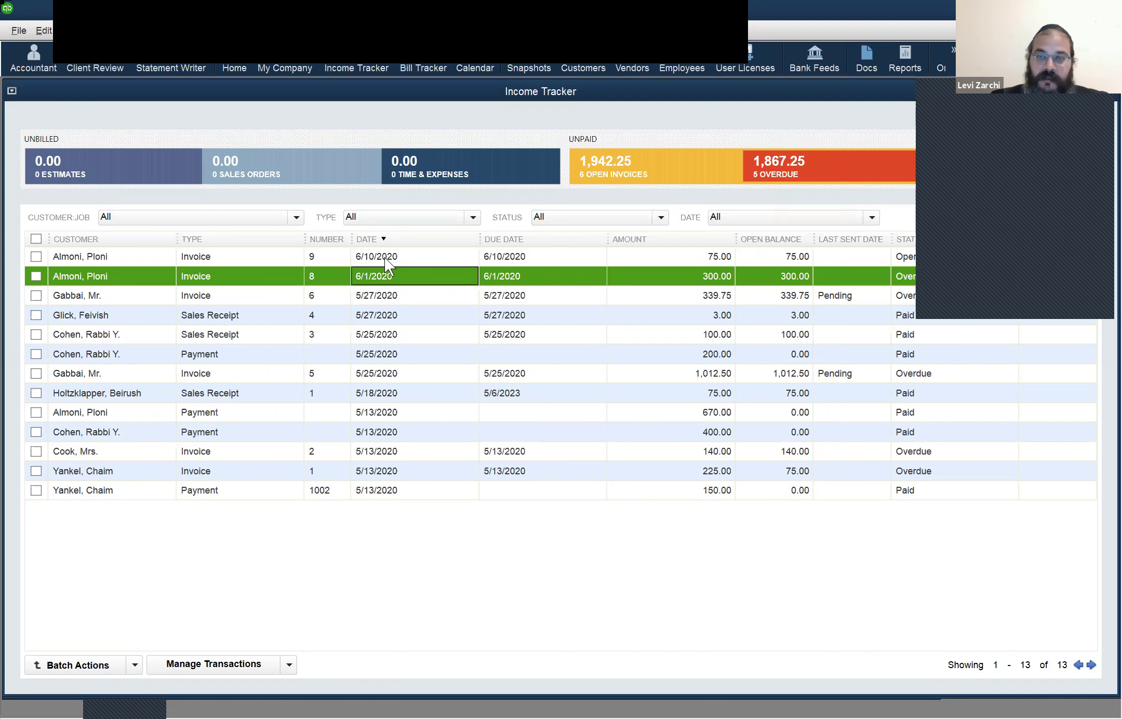
{"action": "left_click", "coordinate": [723, 260]}
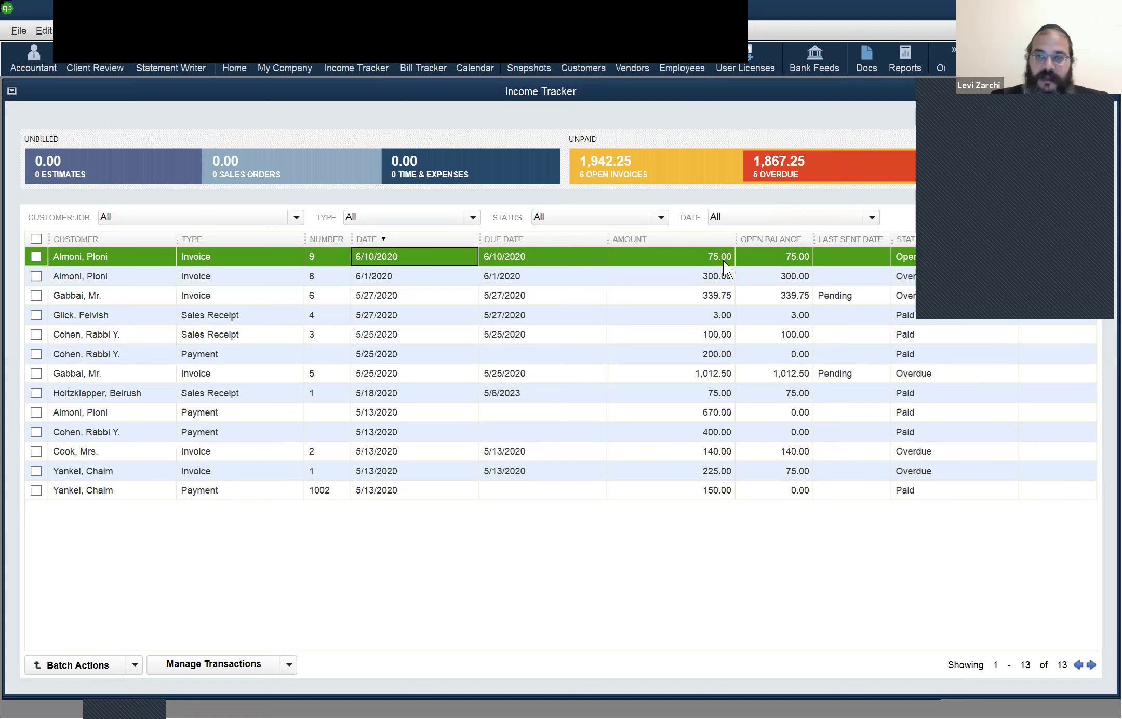
{"action": "left_click", "coordinate": [583, 58]}
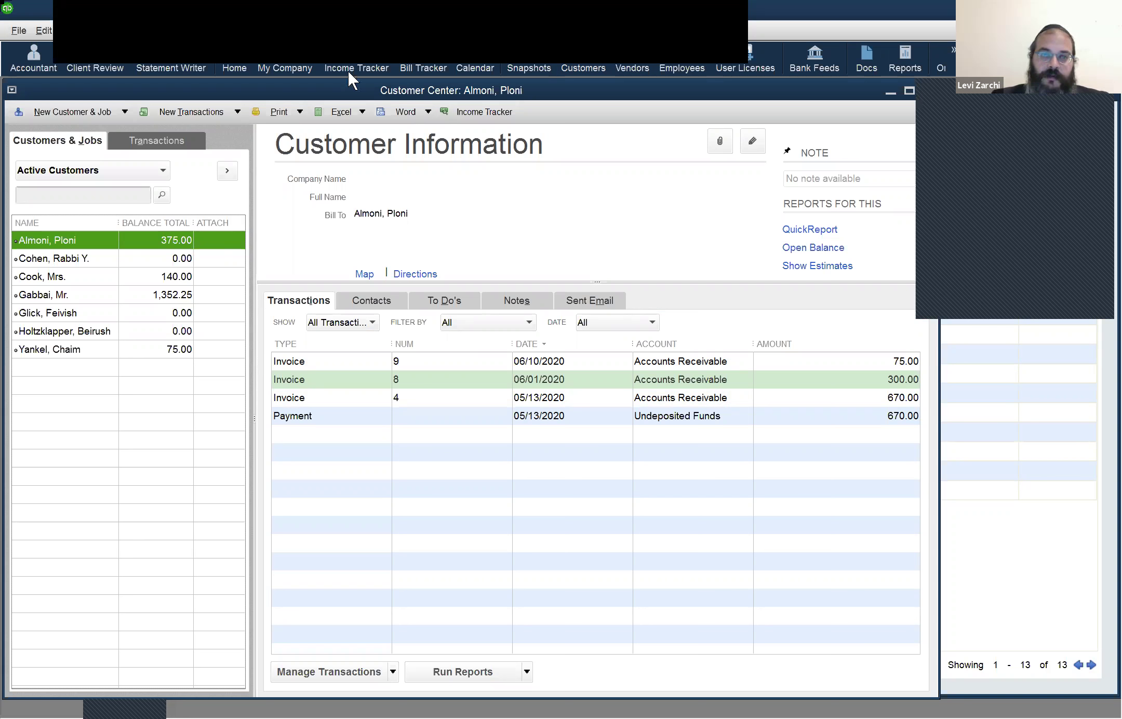
{"action": "left_click_drag", "start_coordinate": [383, 98], "coordinate": [363, 72]}
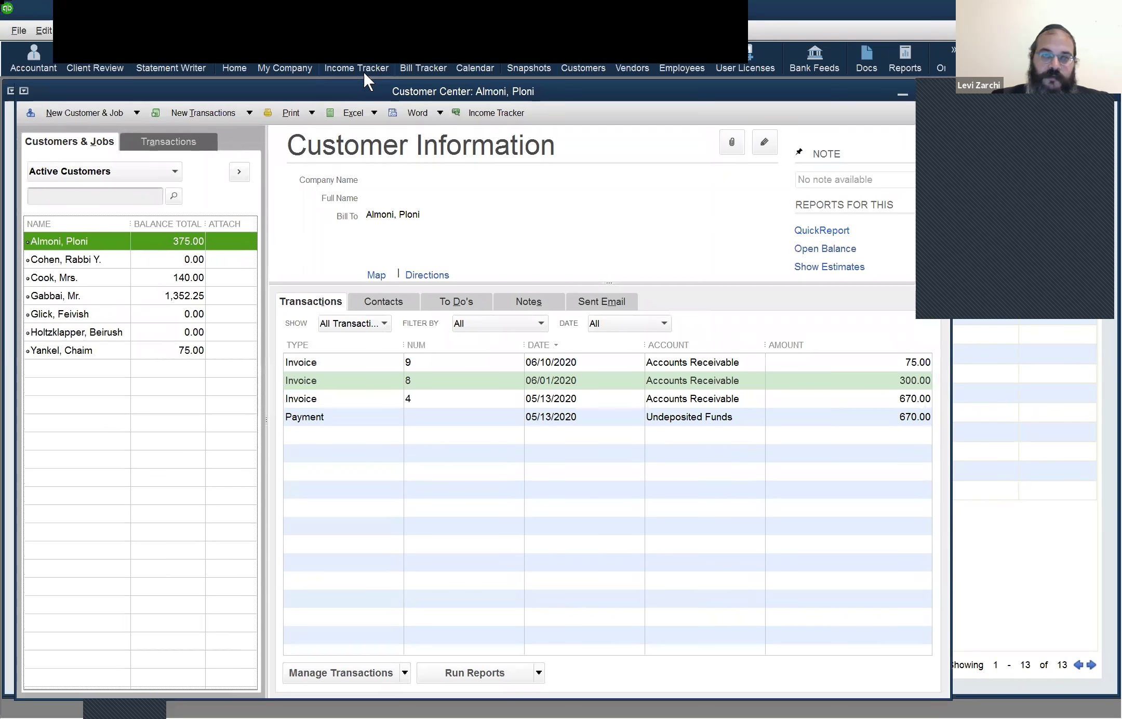
{"action": "left_click", "coordinate": [363, 67]}
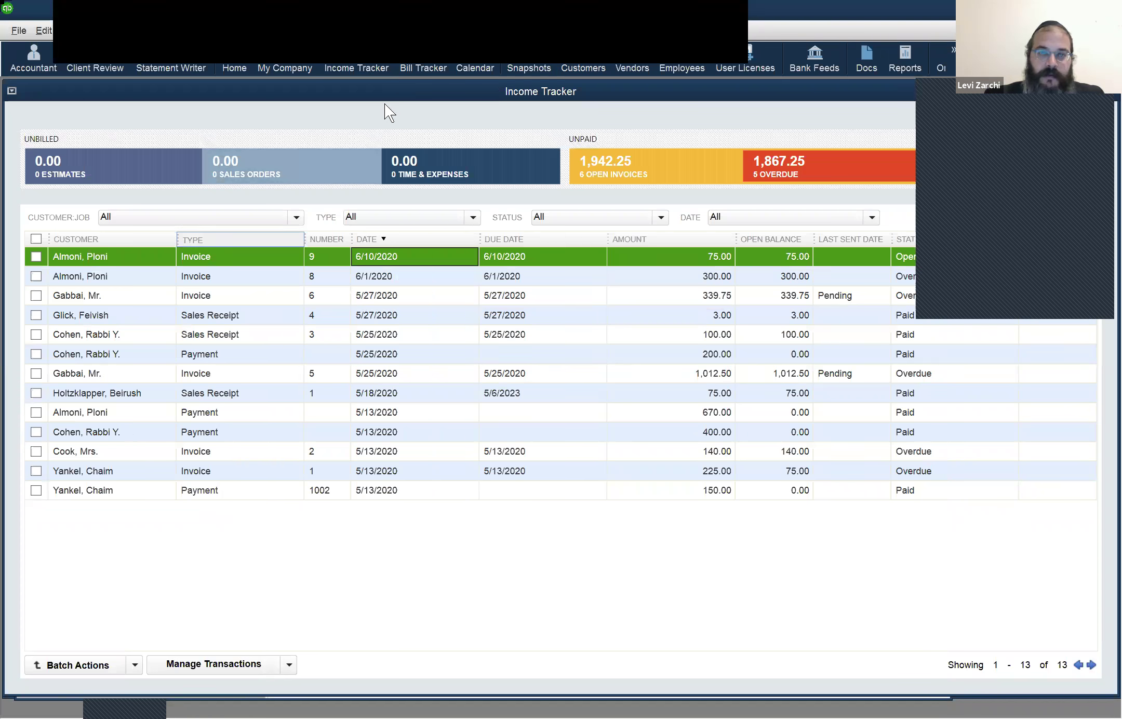
Step: Examine the overdue vendor bills and the open Mekor Haseforim item receipt in the Bill Tracker
{"action": "left_click", "coordinate": [432, 72]}
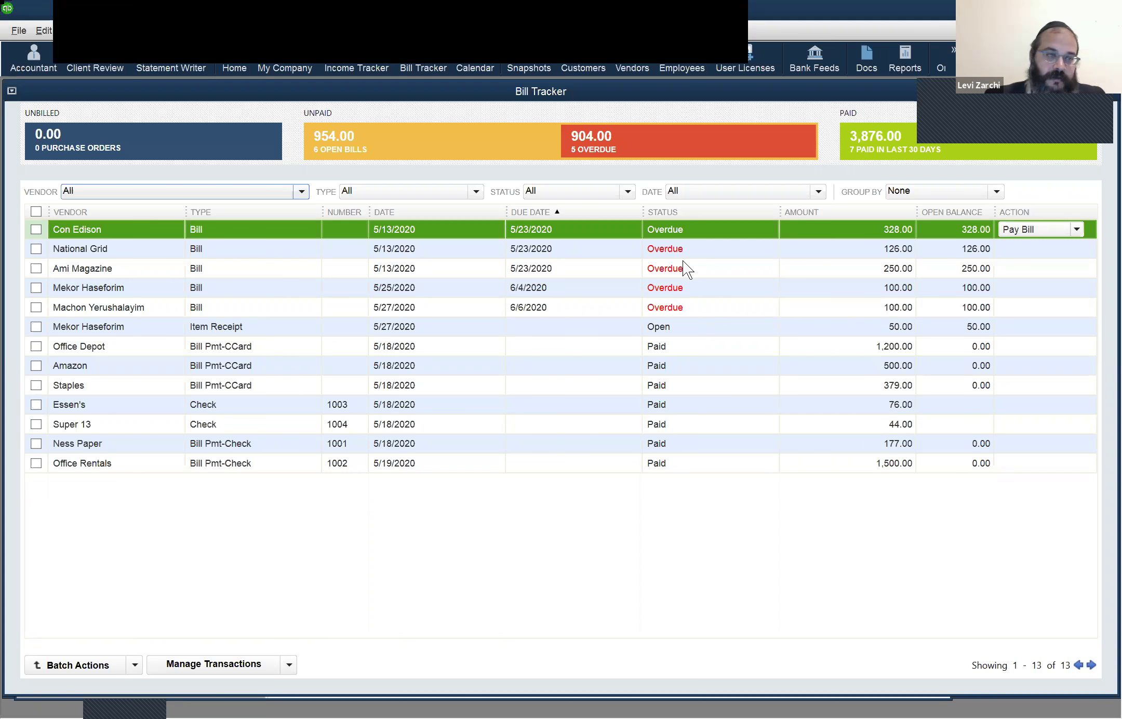
{"action": "left_click", "coordinate": [711, 250]}
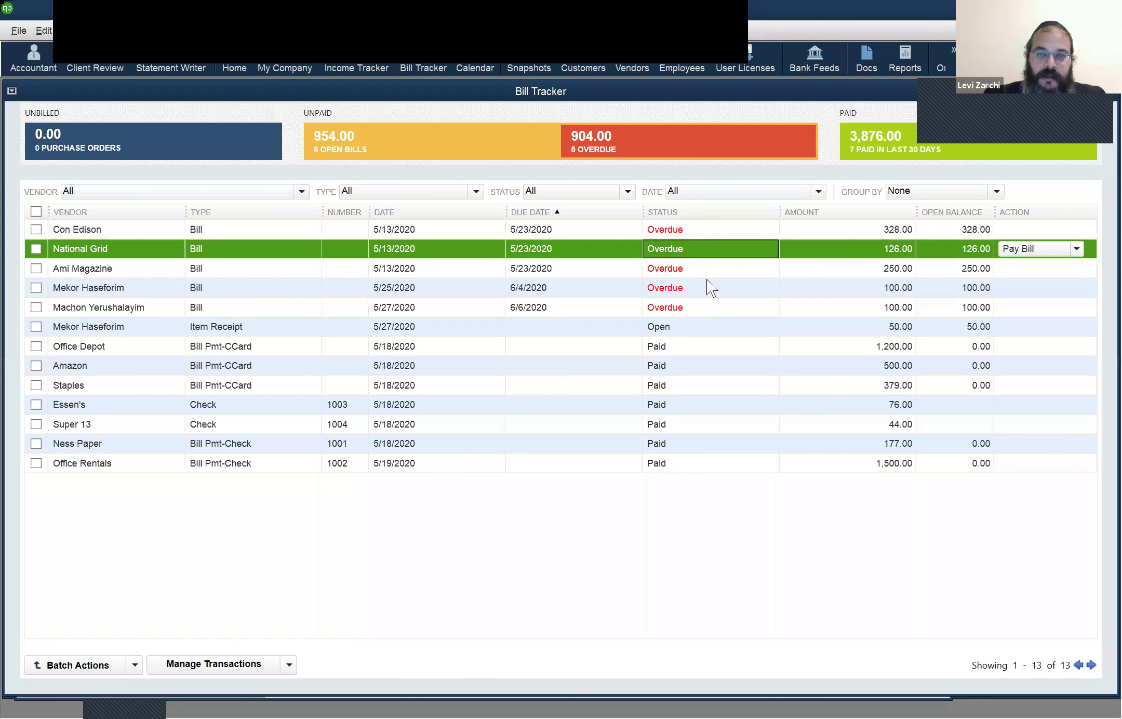
{"action": "left_click", "coordinate": [710, 268]}
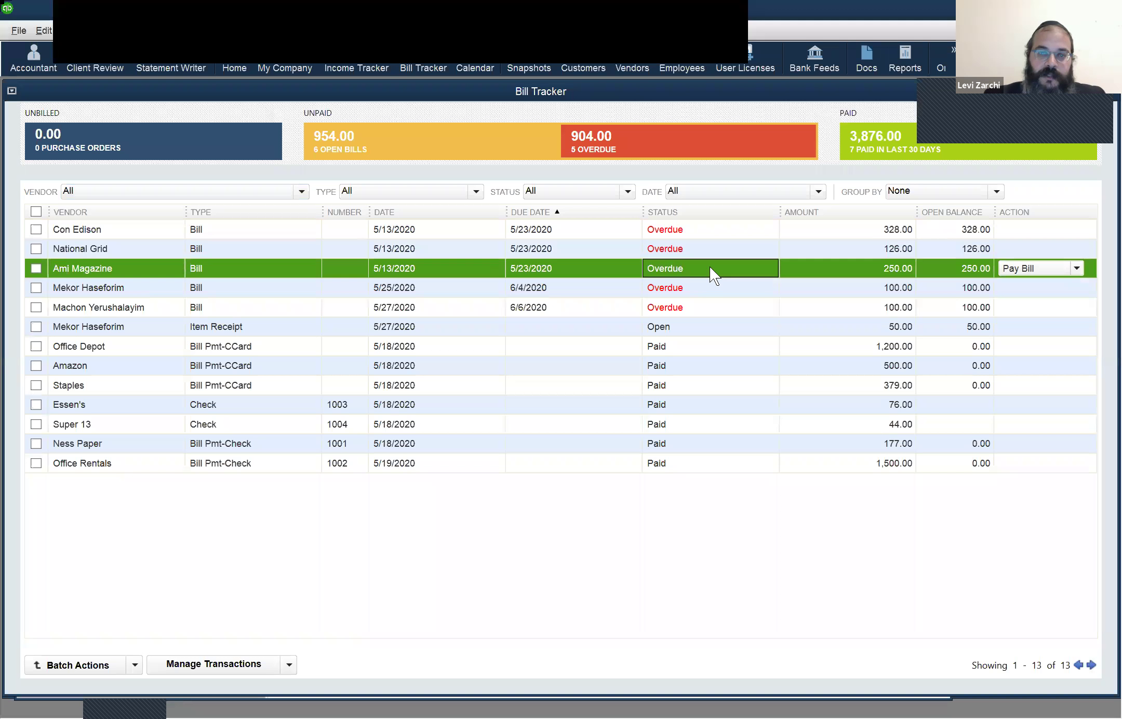
{"action": "left_click", "coordinate": [734, 287]}
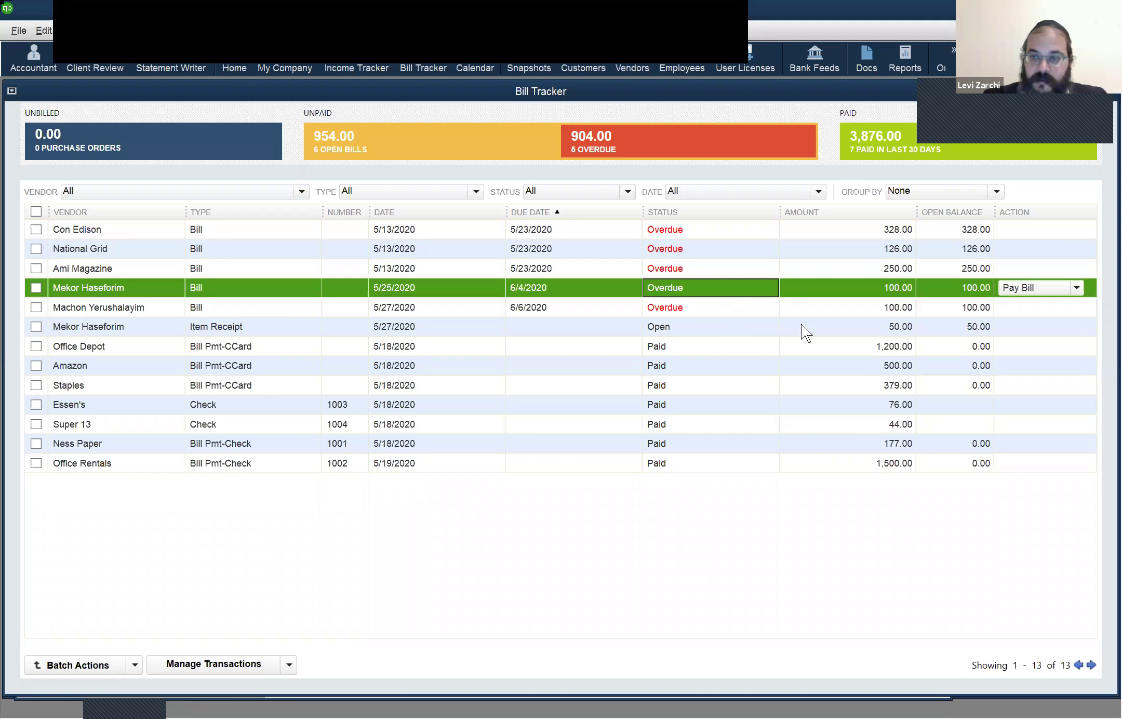
{"action": "key", "text": "Tab"}
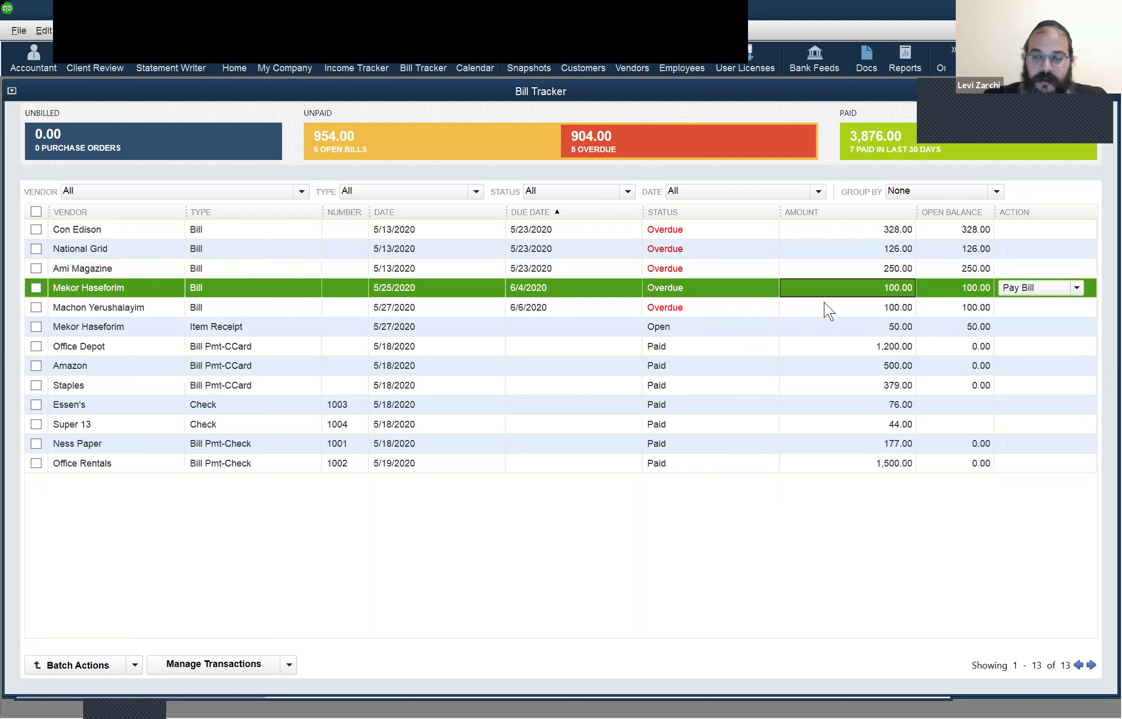
{"action": "left_click", "coordinate": [827, 309]}
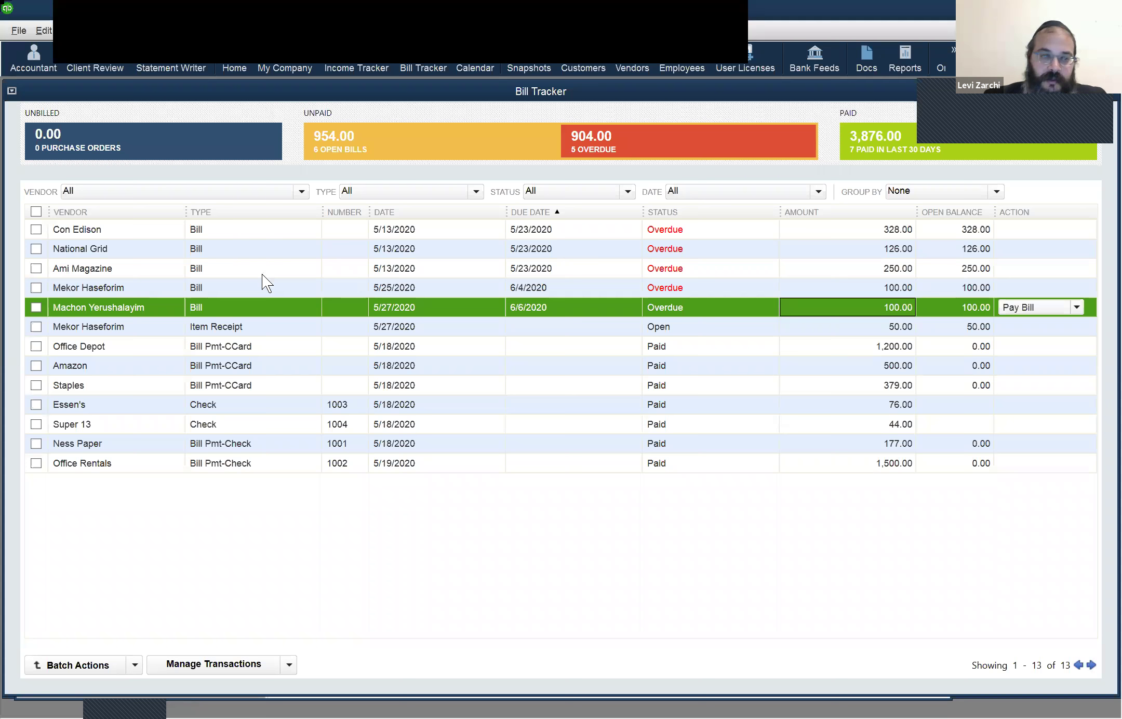
{"action": "left_click", "coordinate": [277, 288]}
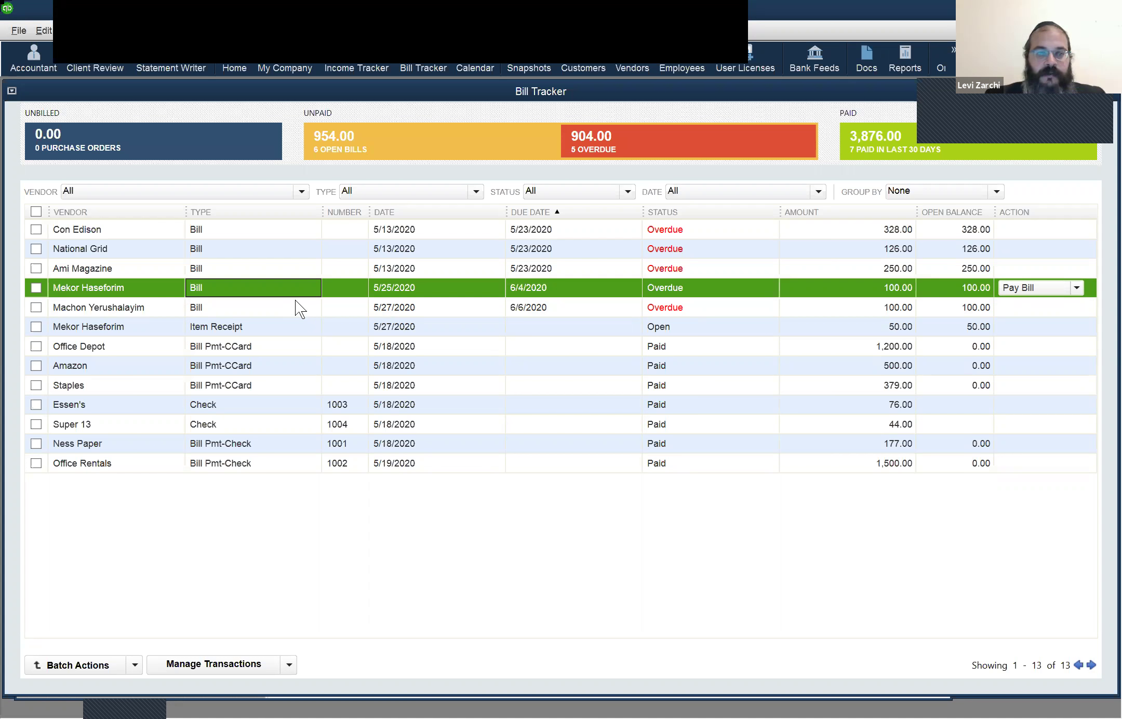
{"action": "left_click", "coordinate": [285, 327]}
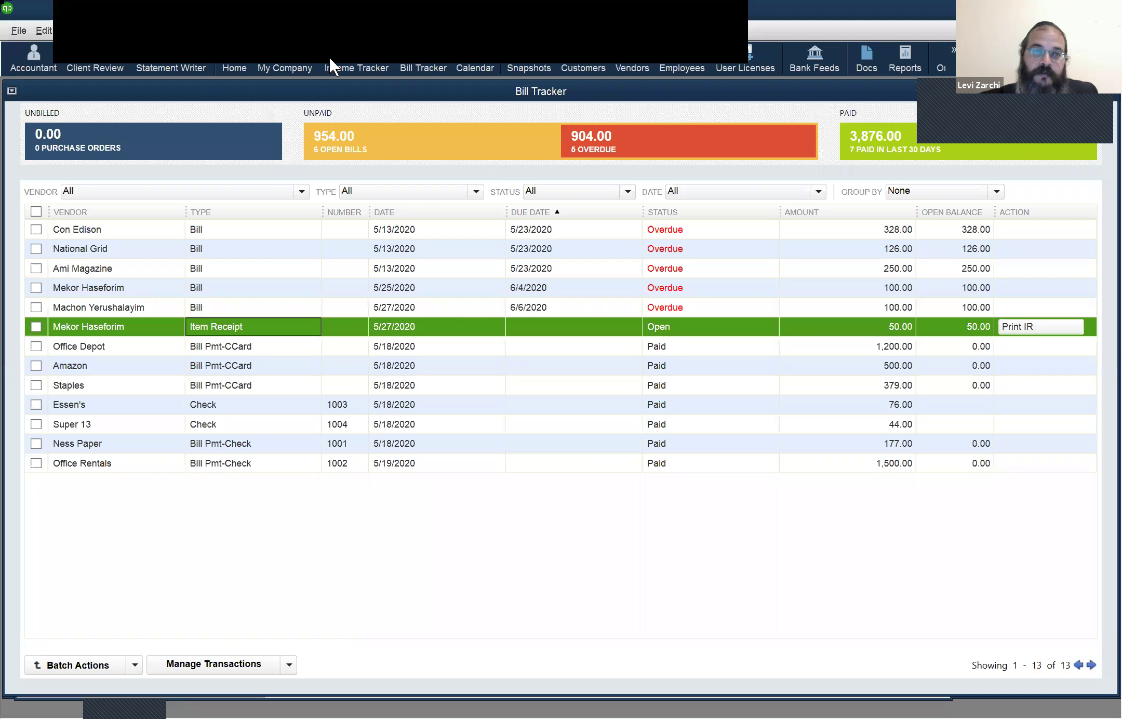
Step: View the received items awaiting a bill from vendor Mekor Haseforim, and leave the receipt selection without entering a bill
{"action": "left_click", "coordinate": [350, 29]}
{"action": "mouse_move", "coordinate": [343, 30]}
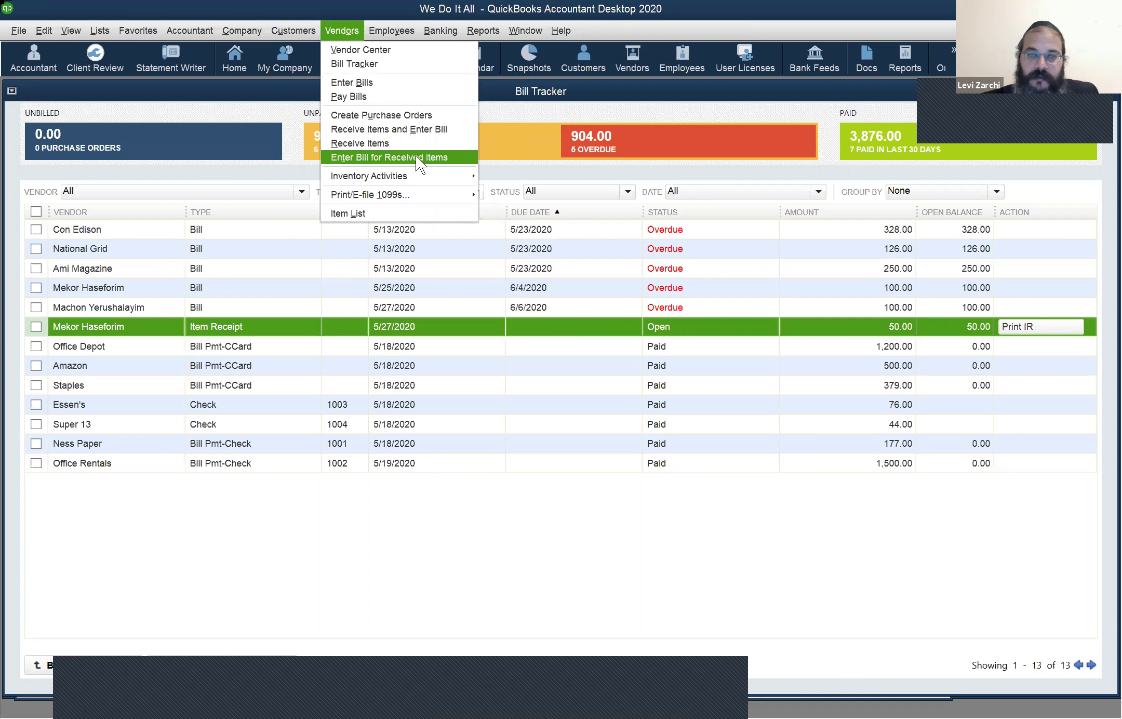
{"action": "left_click", "coordinate": [368, 166]}
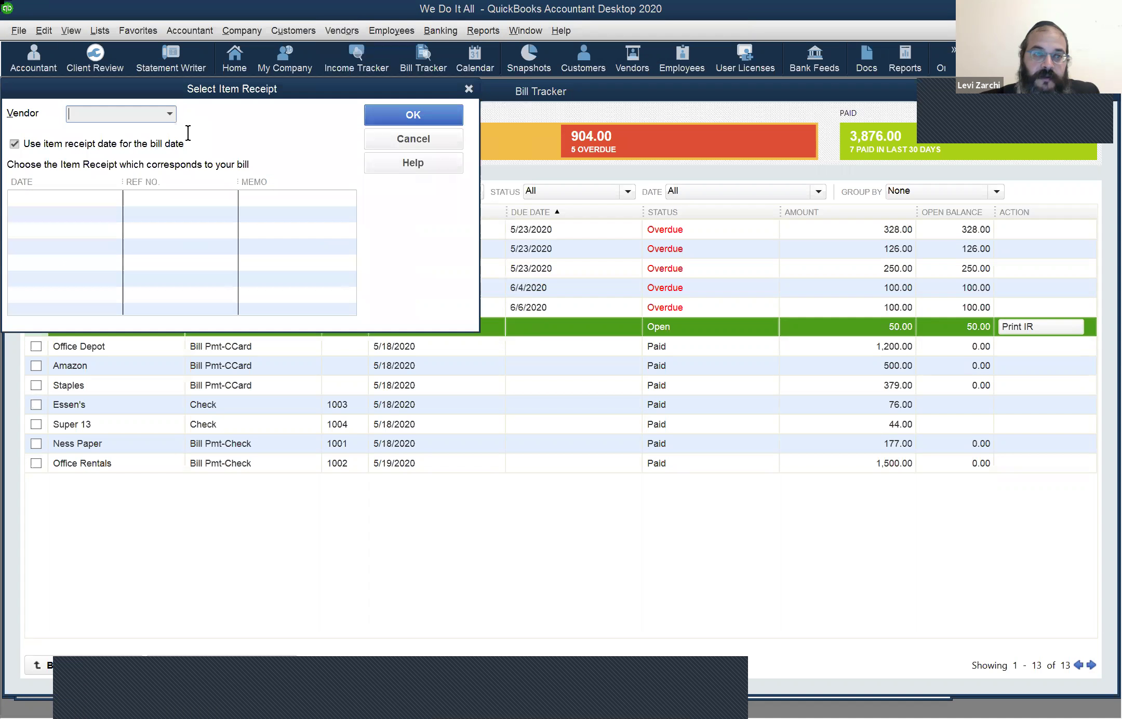
{"action": "left_click", "coordinate": [161, 111]}
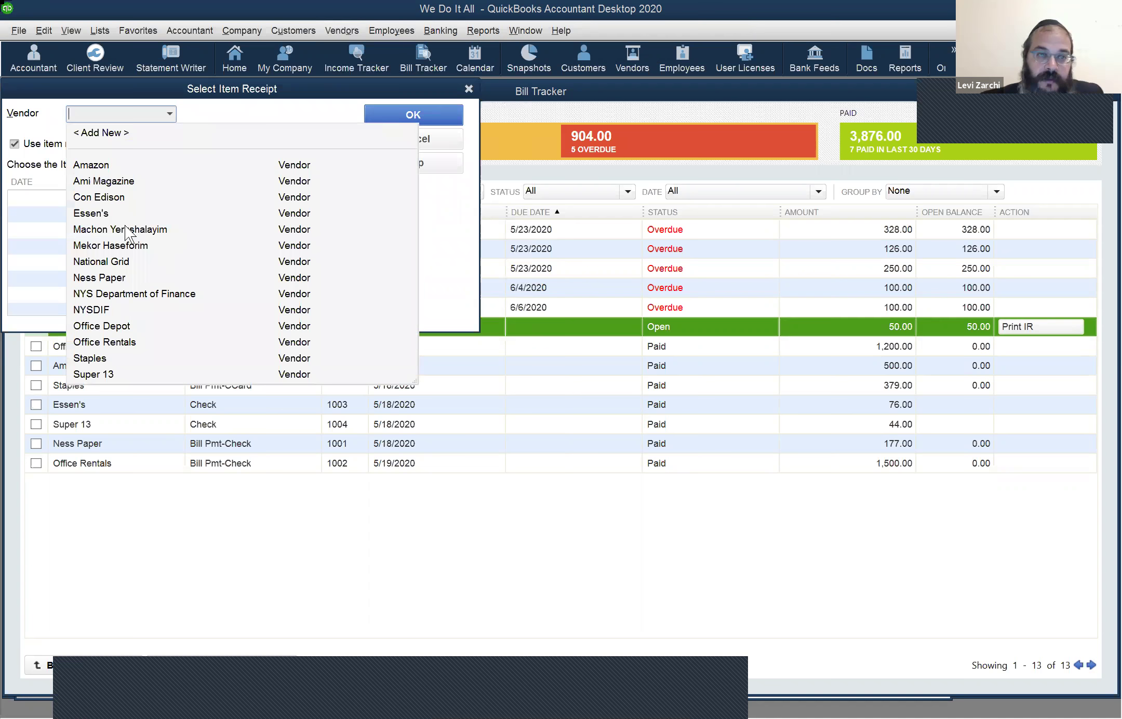
{"action": "left_click", "coordinate": [125, 244]}
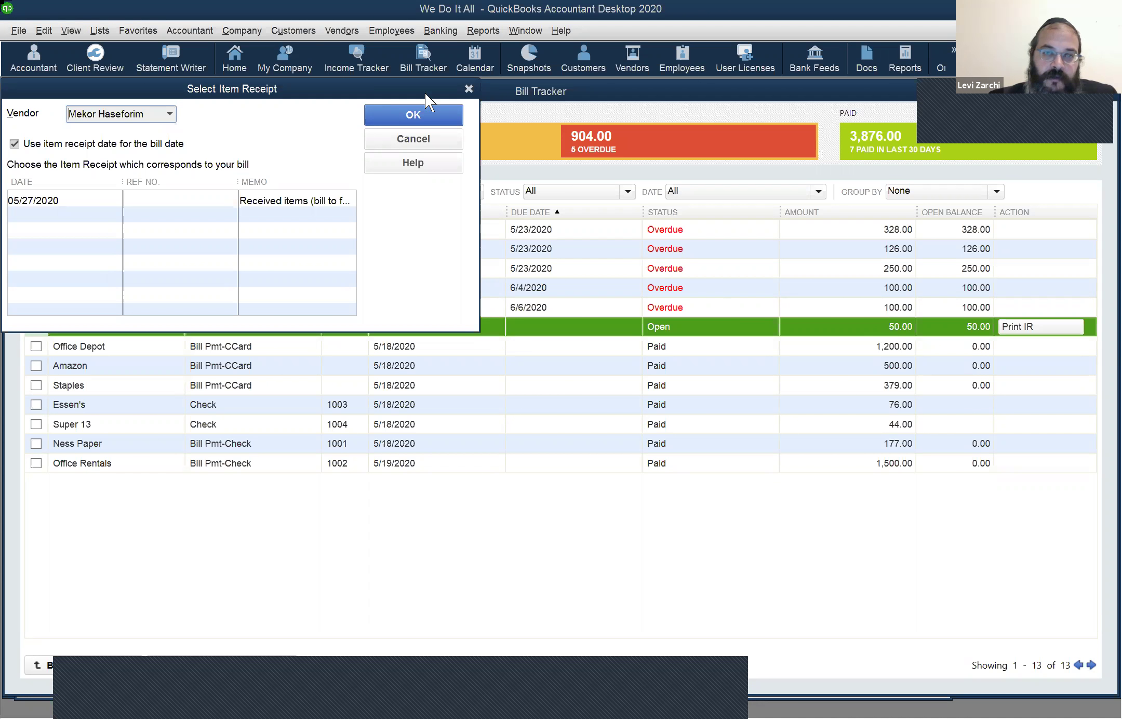
{"action": "left_click_drag", "start_coordinate": [394, 90], "coordinate": [965, 368]}
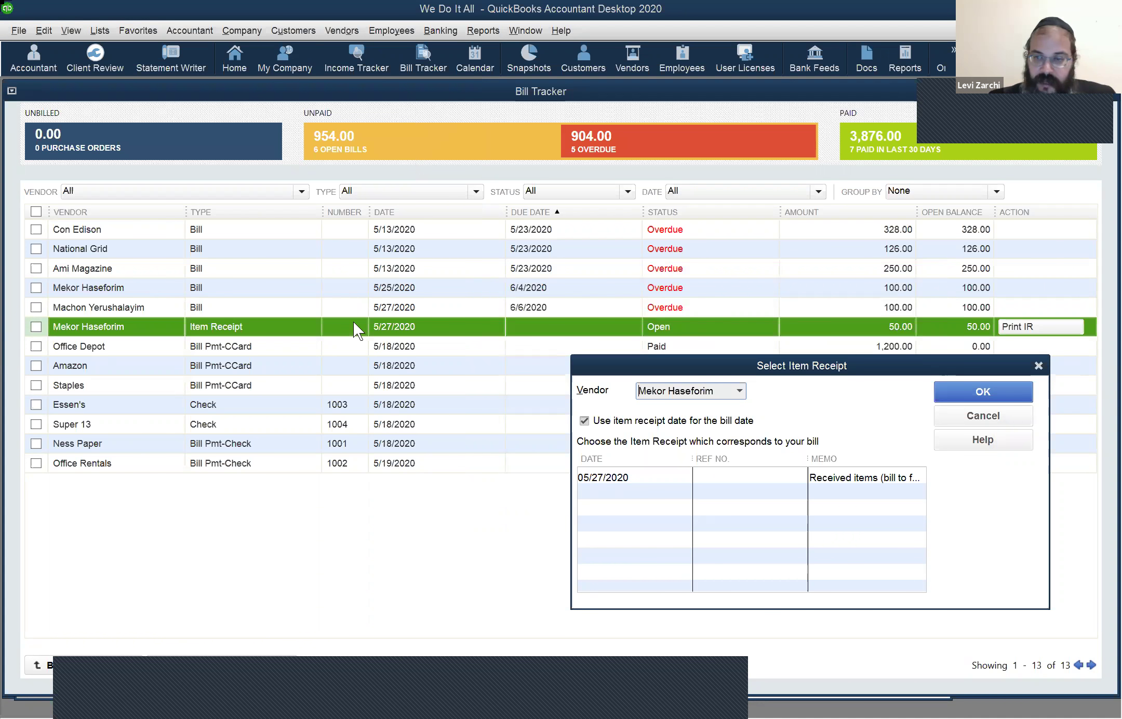
{"action": "left_click", "coordinate": [987, 417]}
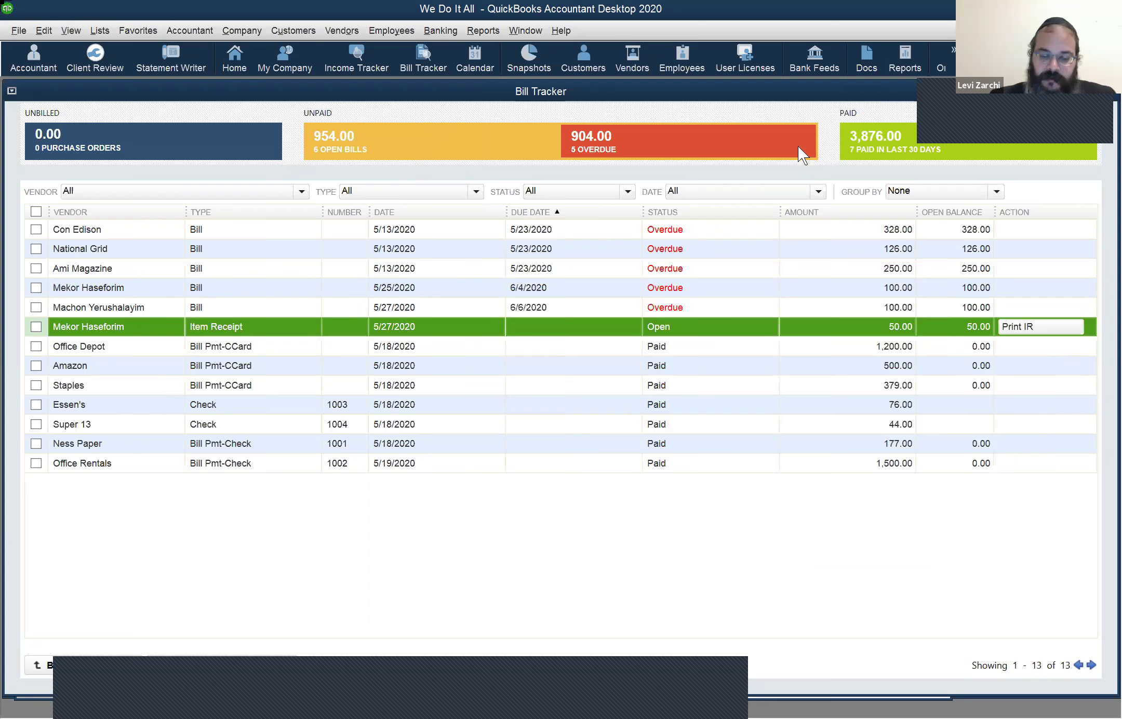
Step: Start a customer payment for the customer with open invoices 8 and 9, and apply it to both invoices
{"action": "key", "text": "ctrl+Tab"}
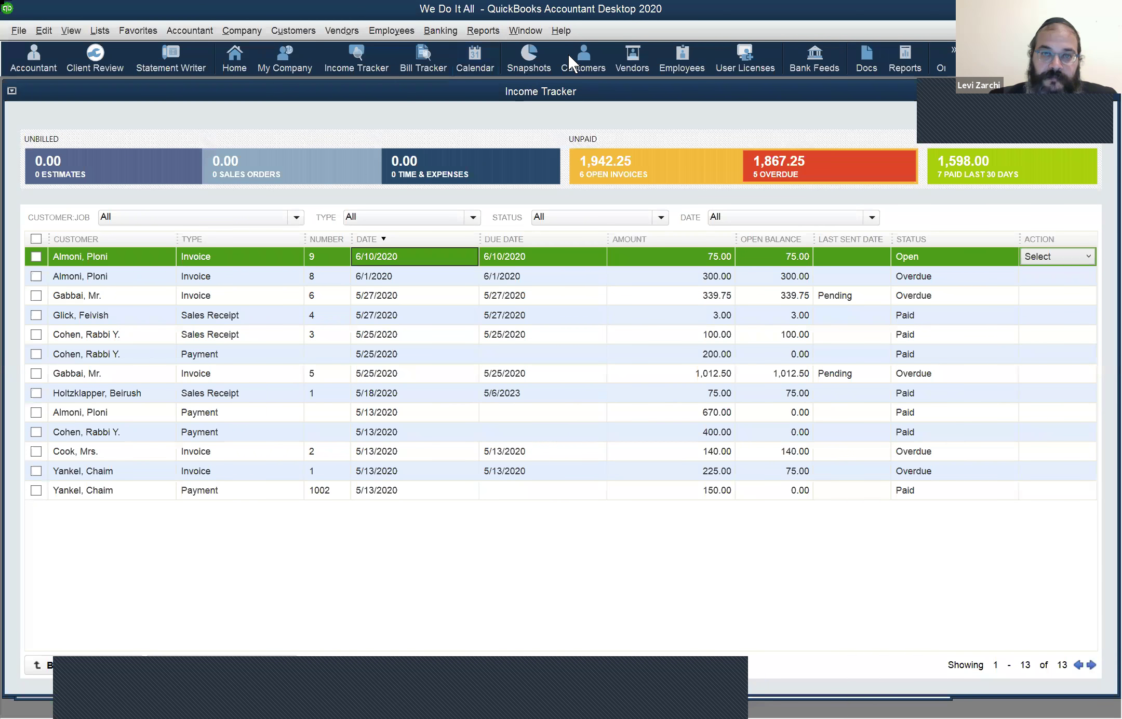
{"action": "double_click", "coordinate": [130, 273]}
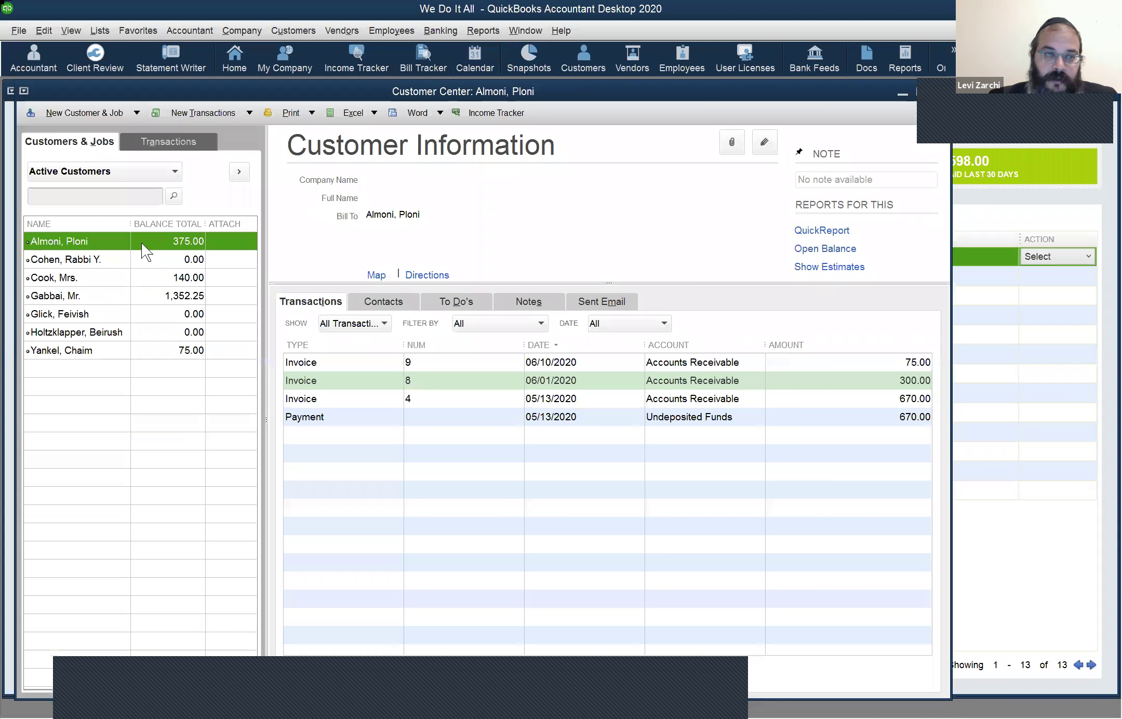
{"action": "right_click", "coordinate": [139, 242]}
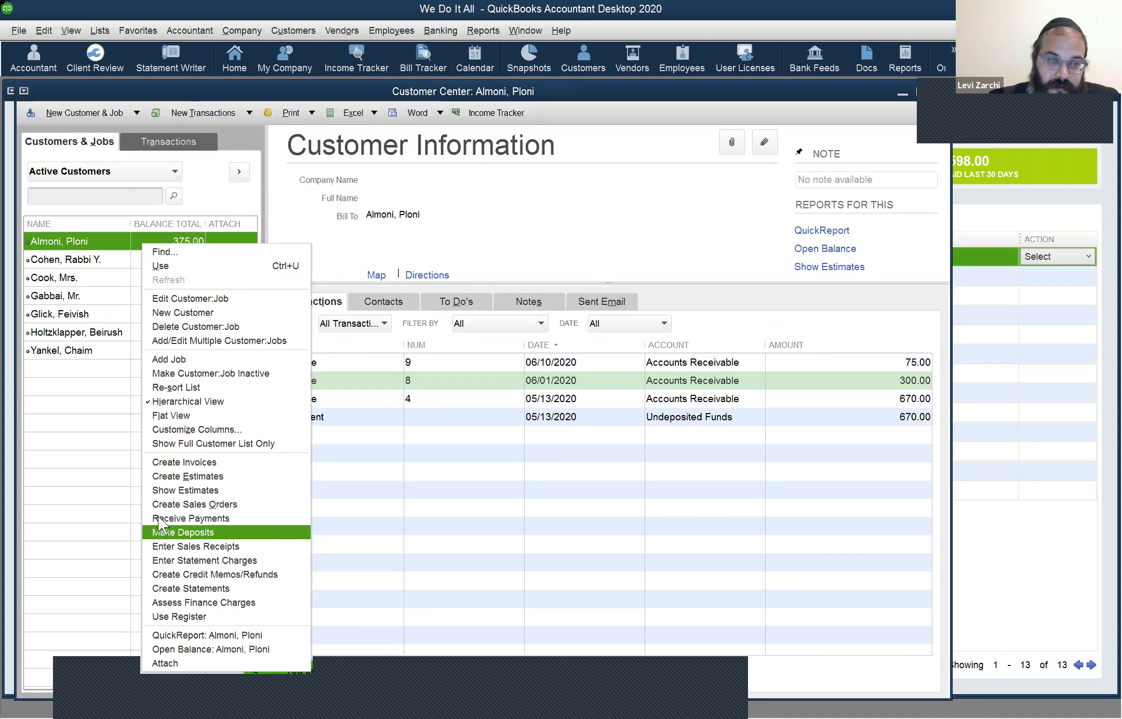
{"action": "key", "text": "Escape"}
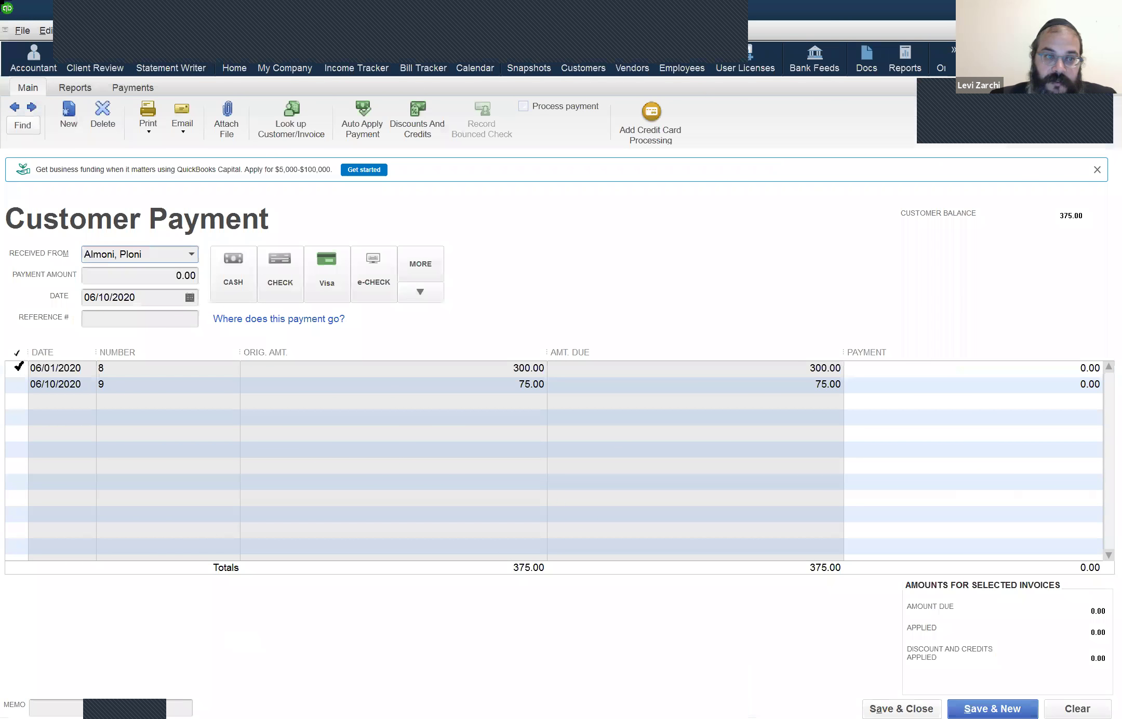
{"action": "left_click", "coordinate": [18, 368]}
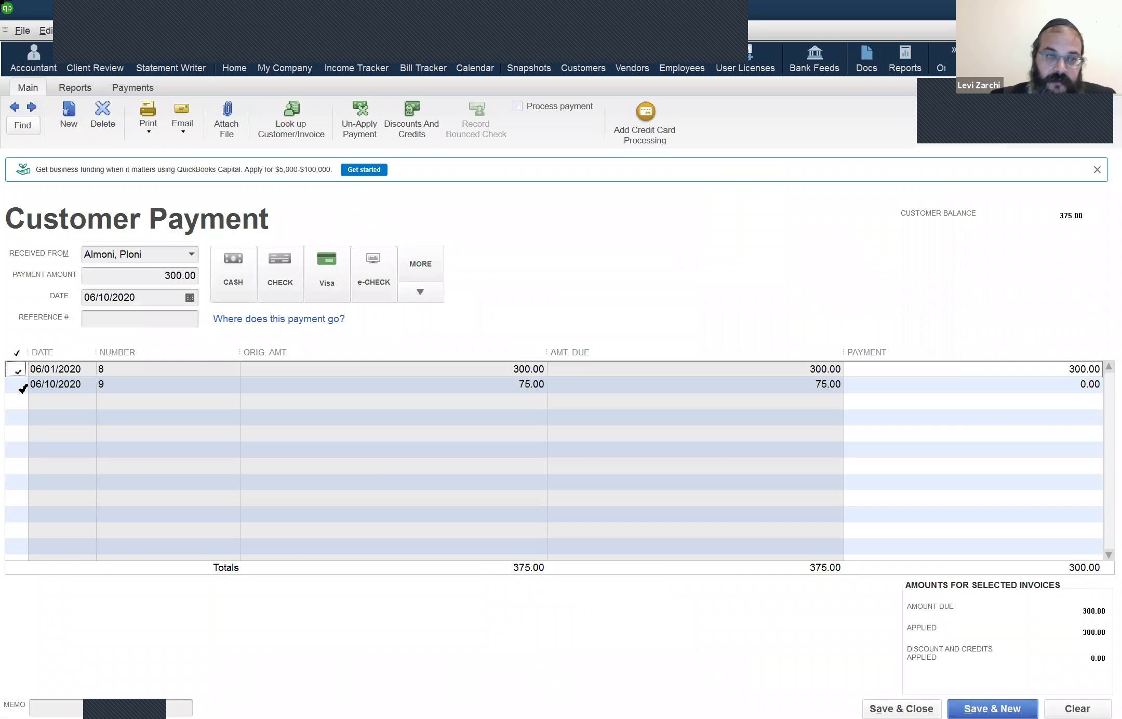
{"action": "left_click", "coordinate": [22, 388]}
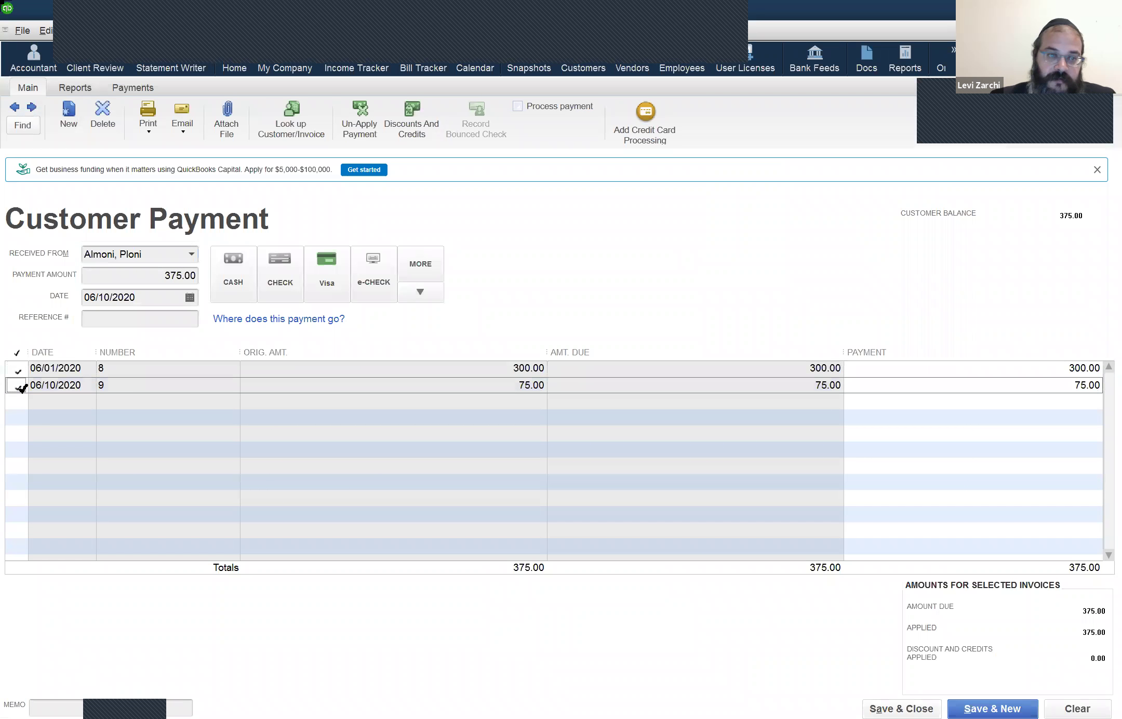
Step: Set the payment amount to 1,000.00 with cash as the method, and save it with the overpayment left as credit
{"action": "left_click", "coordinate": [127, 281]}
{"action": "double_click", "coordinate": [197, 281]}
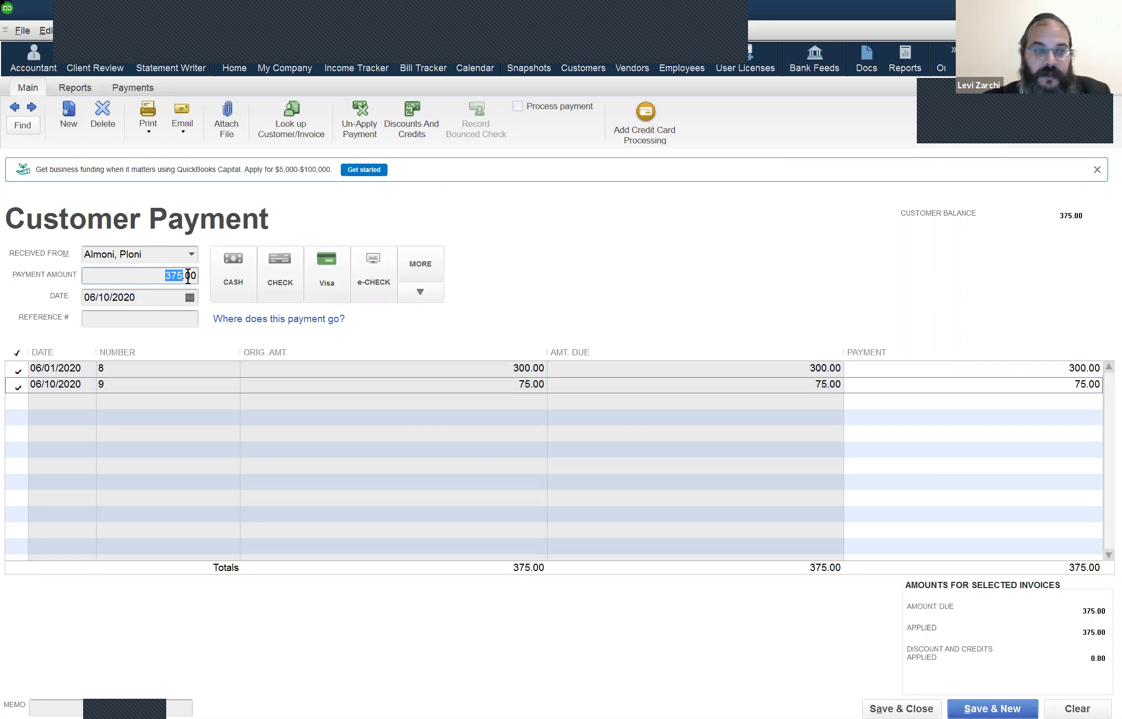
{"action": "key", "text": "shift+End"}
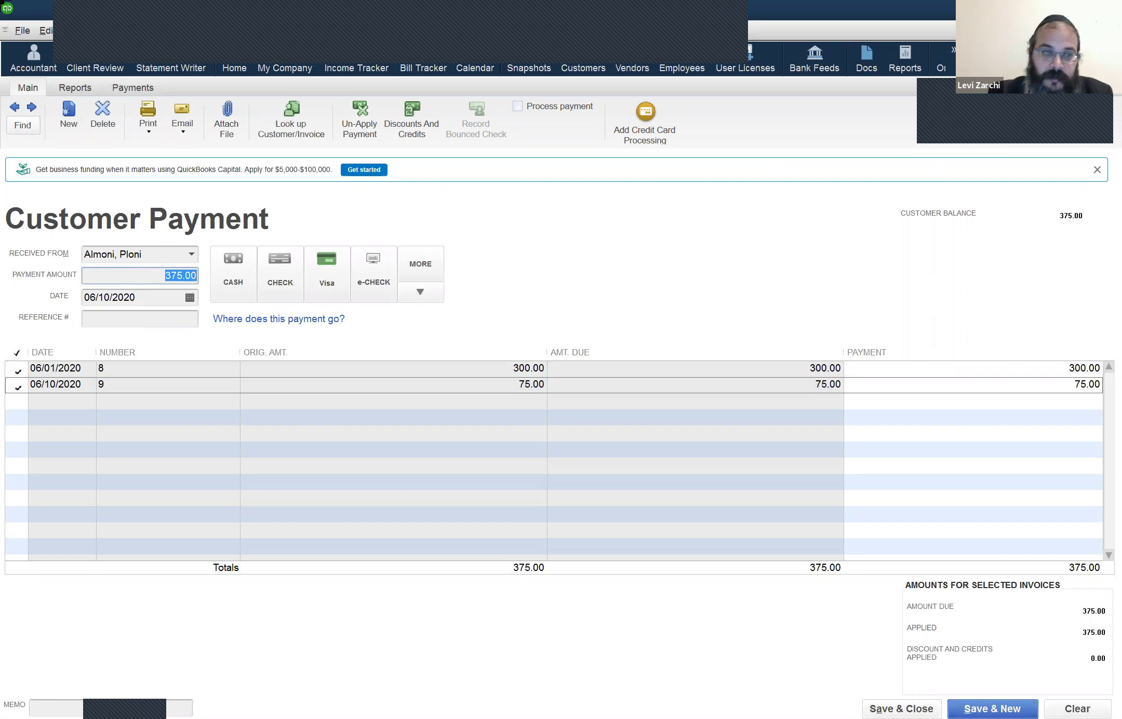
{"action": "type", "text": "1000"}
{"action": "key", "text": "Tab"}
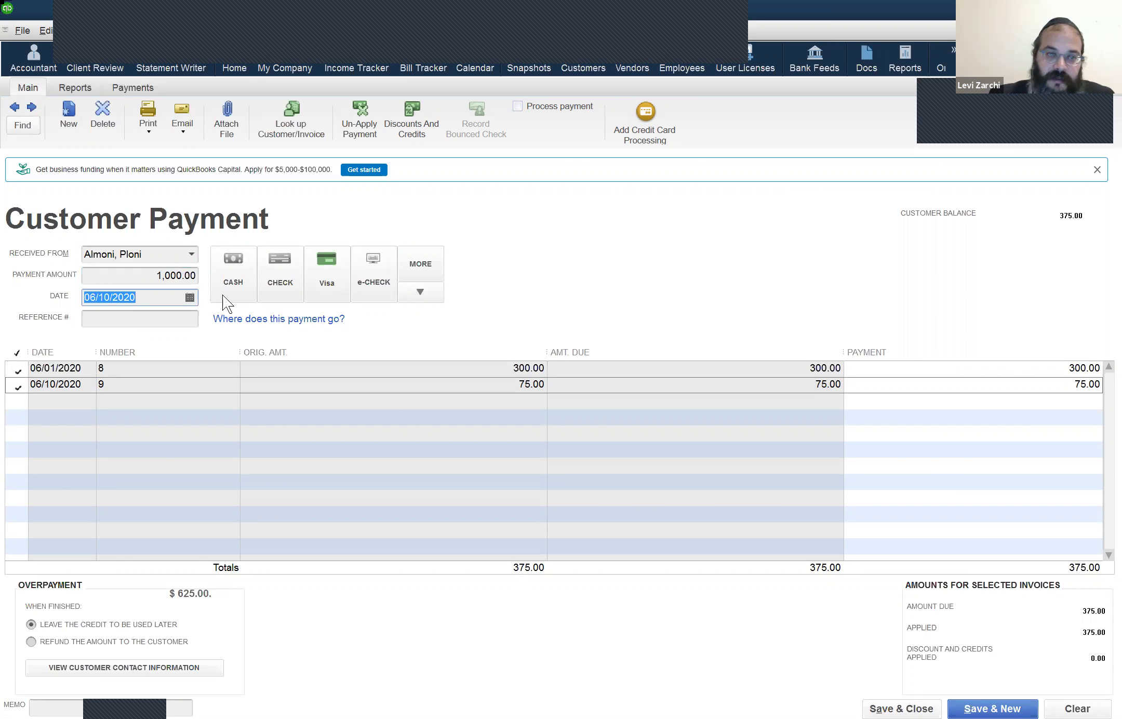
{"action": "key", "text": "Tab"}
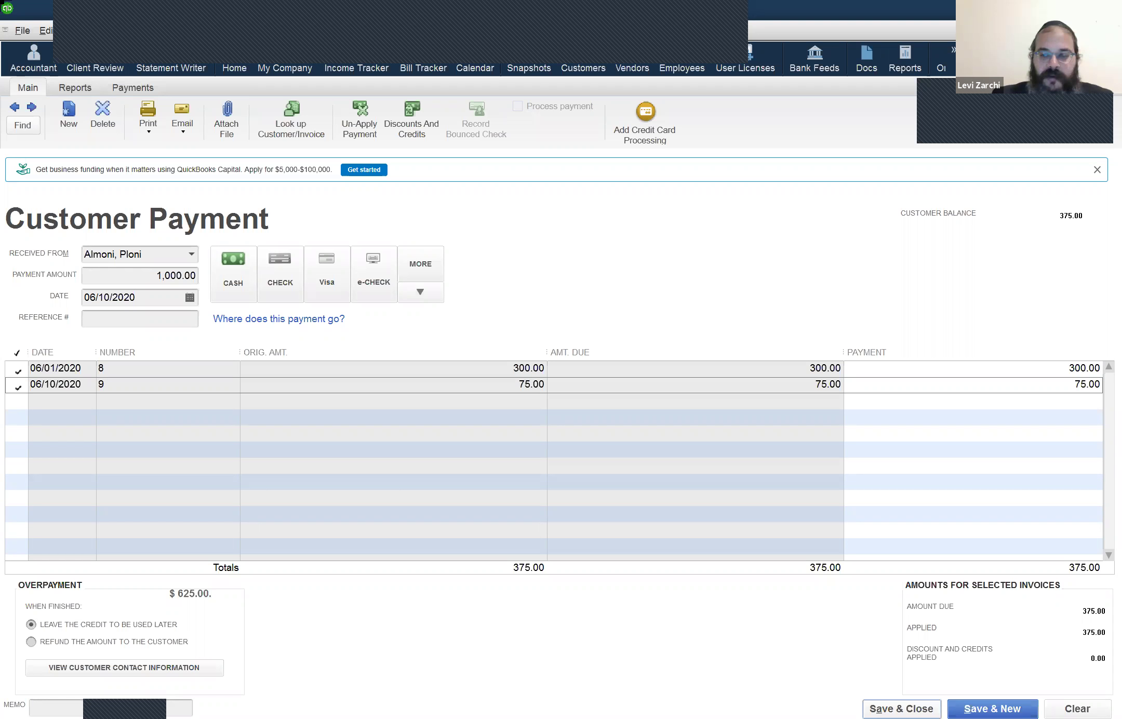
{"action": "left_click", "coordinate": [902, 708]}
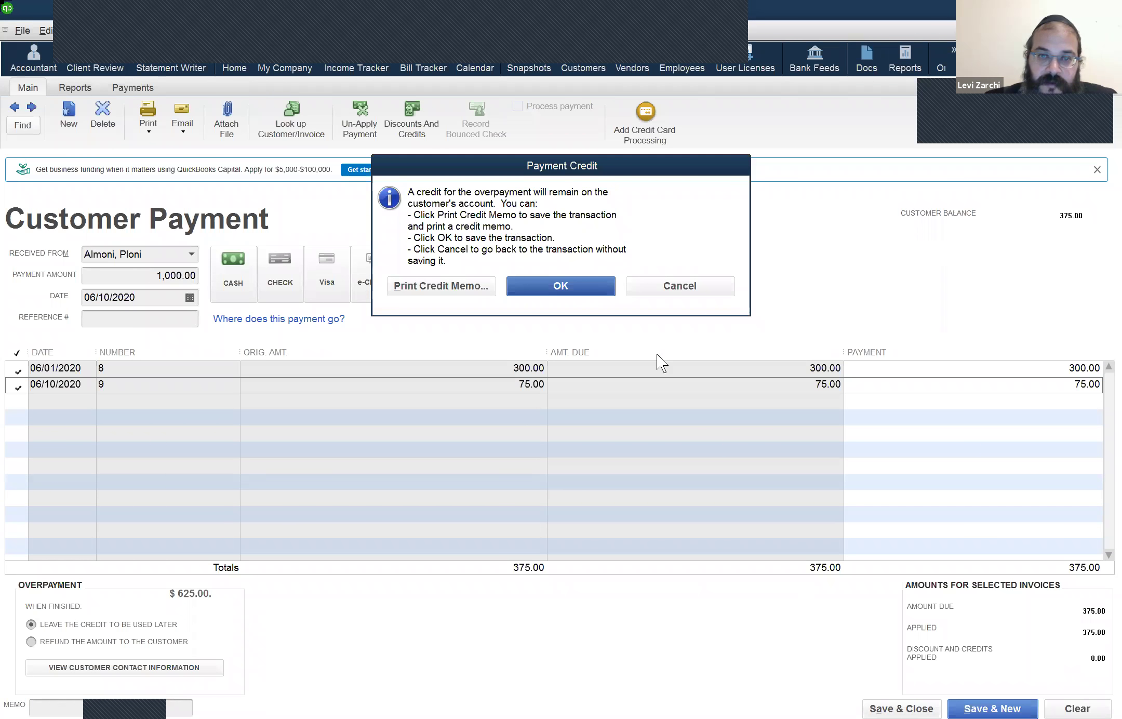
{"action": "left_click", "coordinate": [583, 285]}
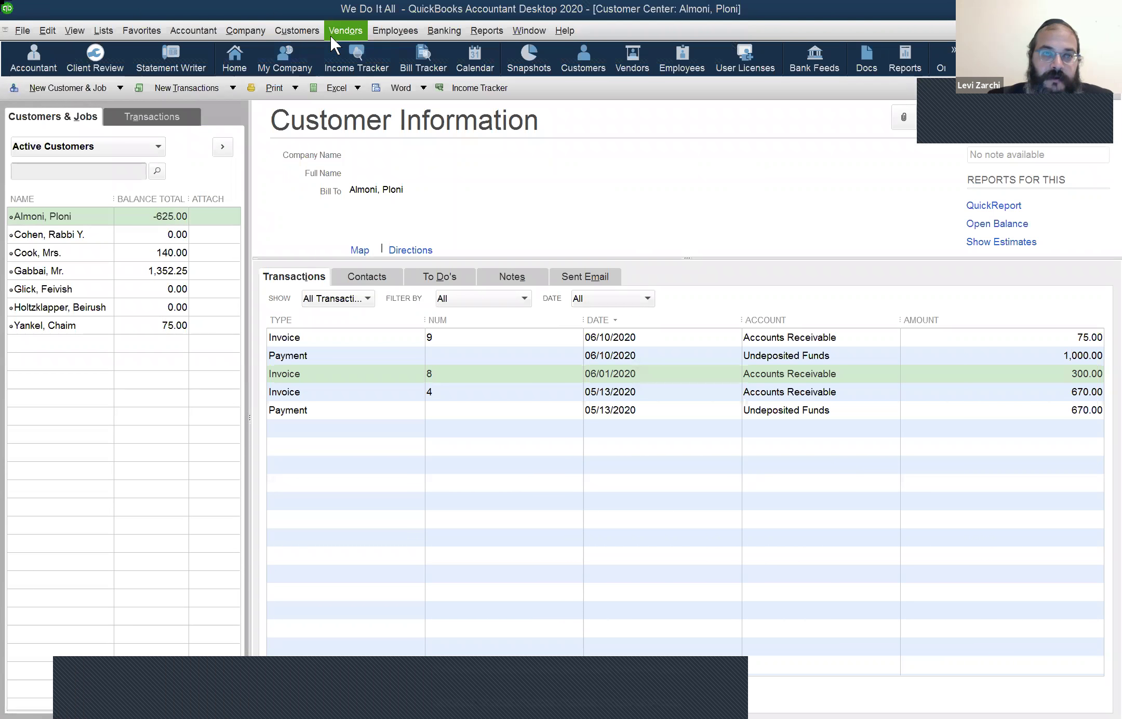
Step: Review all unpaid vendor bills in the Pay Bills window
{"action": "key", "text": "Escape"}
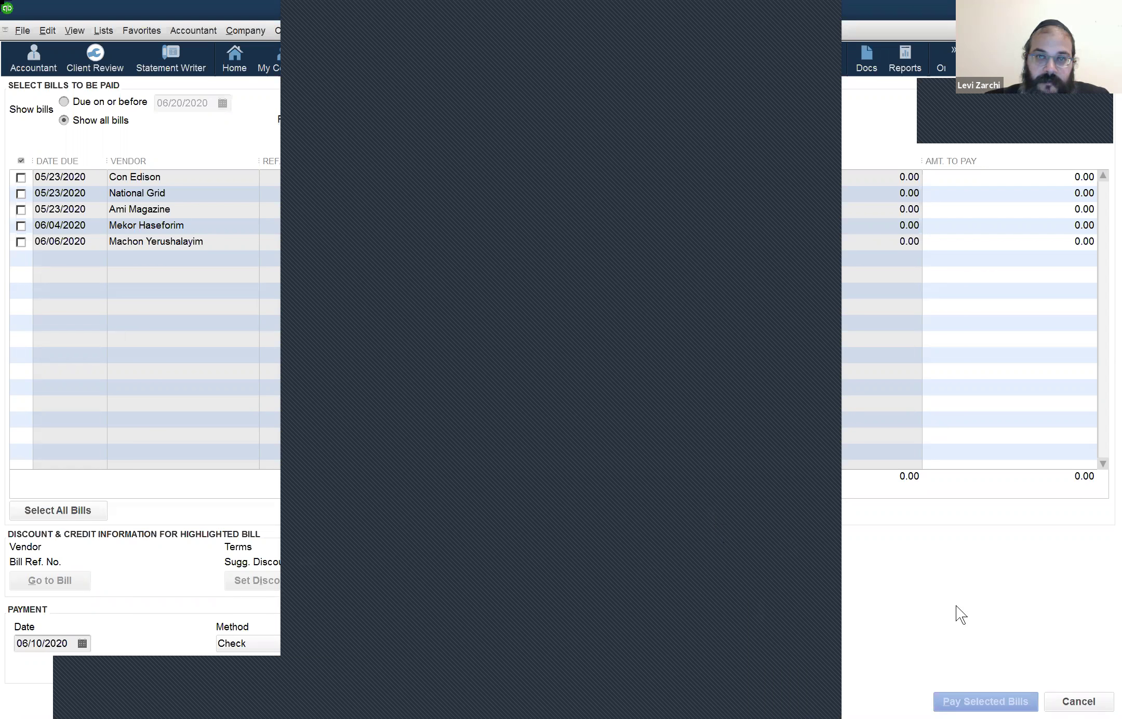
{"action": "left_click", "coordinate": [734, 4]}
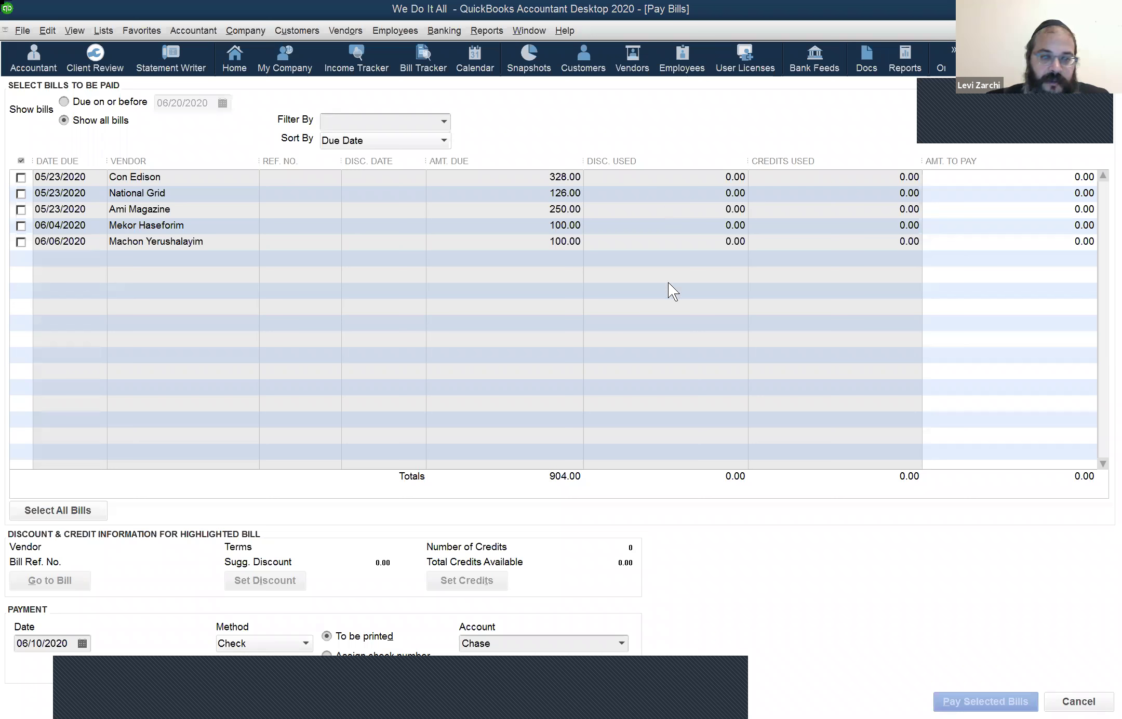
{"action": "left_click", "coordinate": [45, 43]}
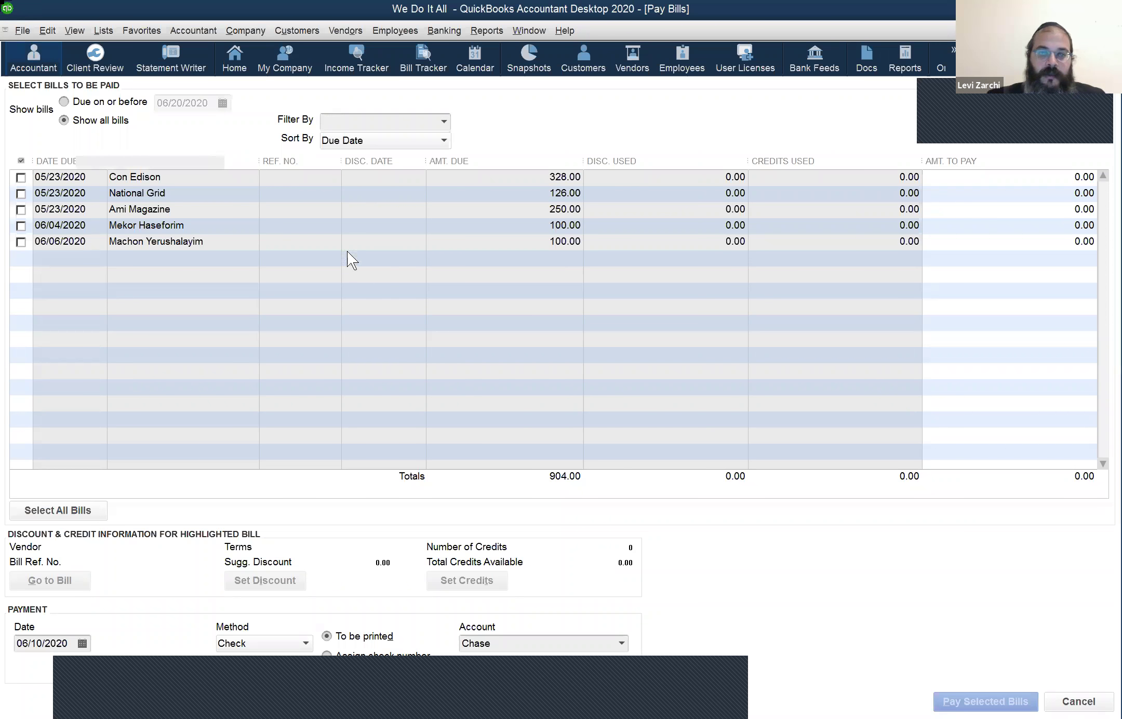
Step: Start a check from the Chase account to Ami Magazine, and go to Pay Bills for the vendor's unpaid bill
{"action": "key", "text": "ctrl+w"}
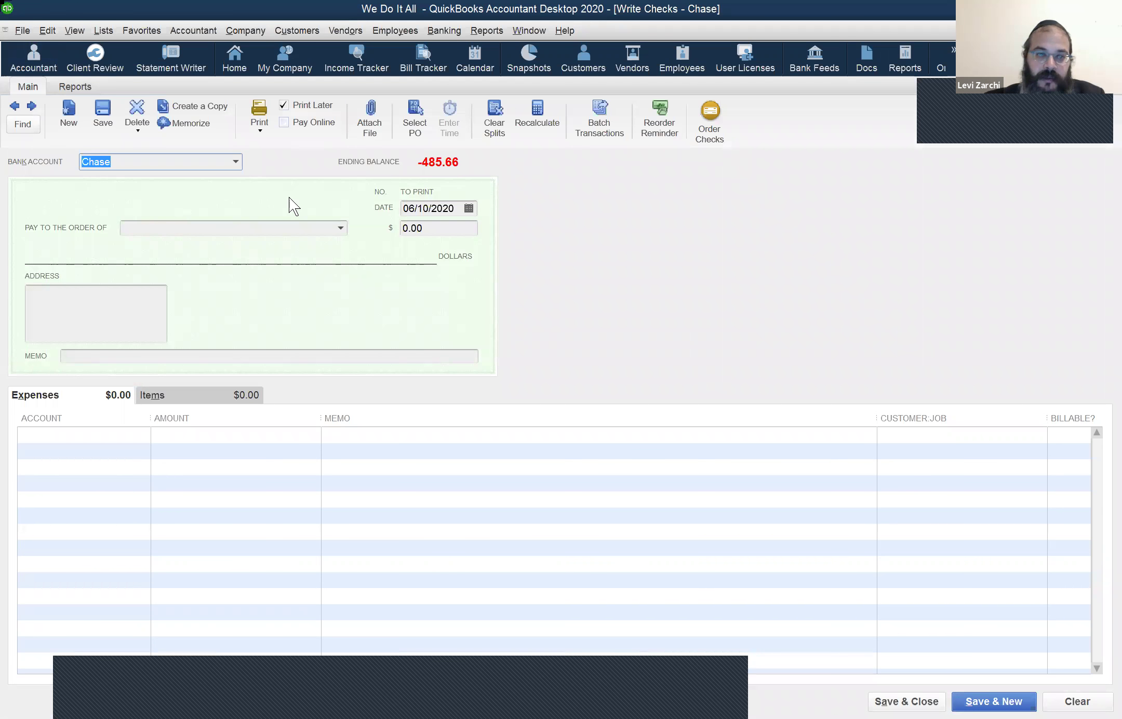
{"action": "left_click", "coordinate": [313, 228]}
{"action": "type", "text": "A"}
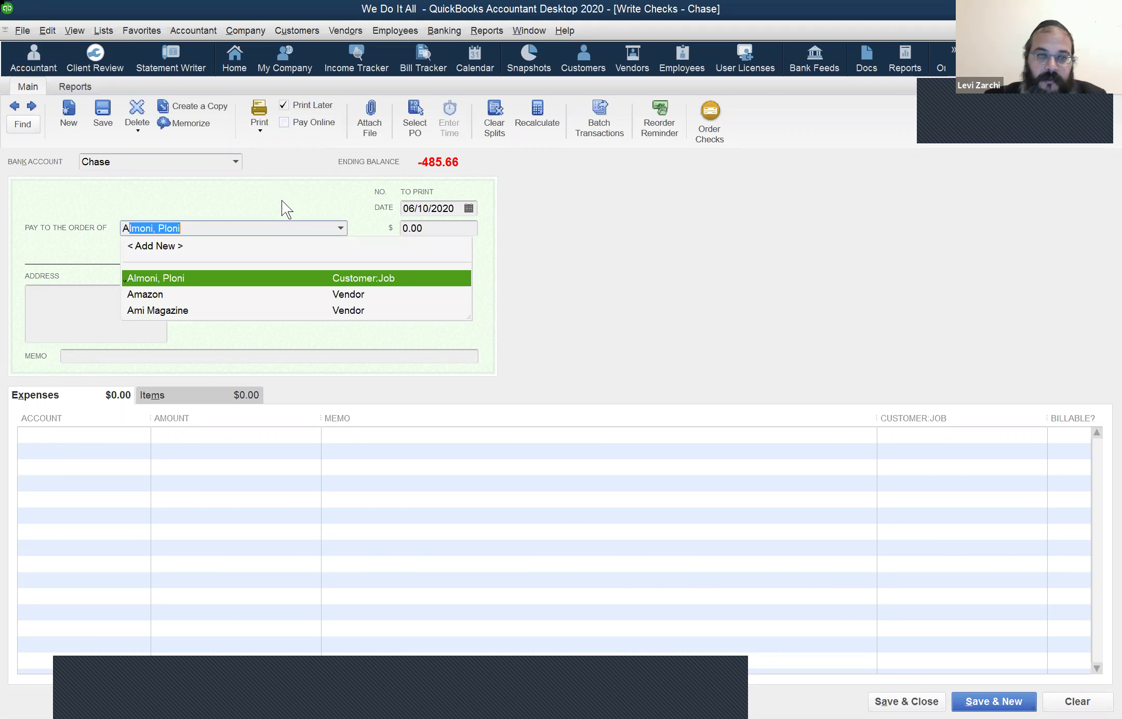
{"action": "type", "text": "mi"}
{"action": "key", "text": "Tab"}
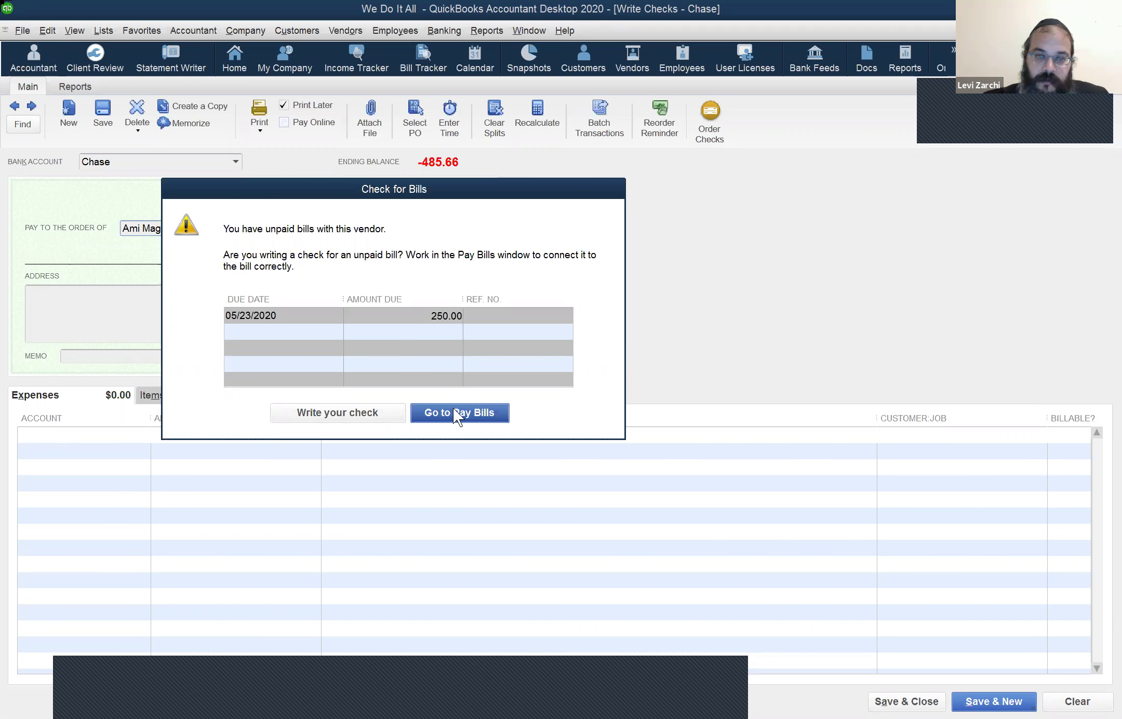
{"action": "key", "text": "Return"}
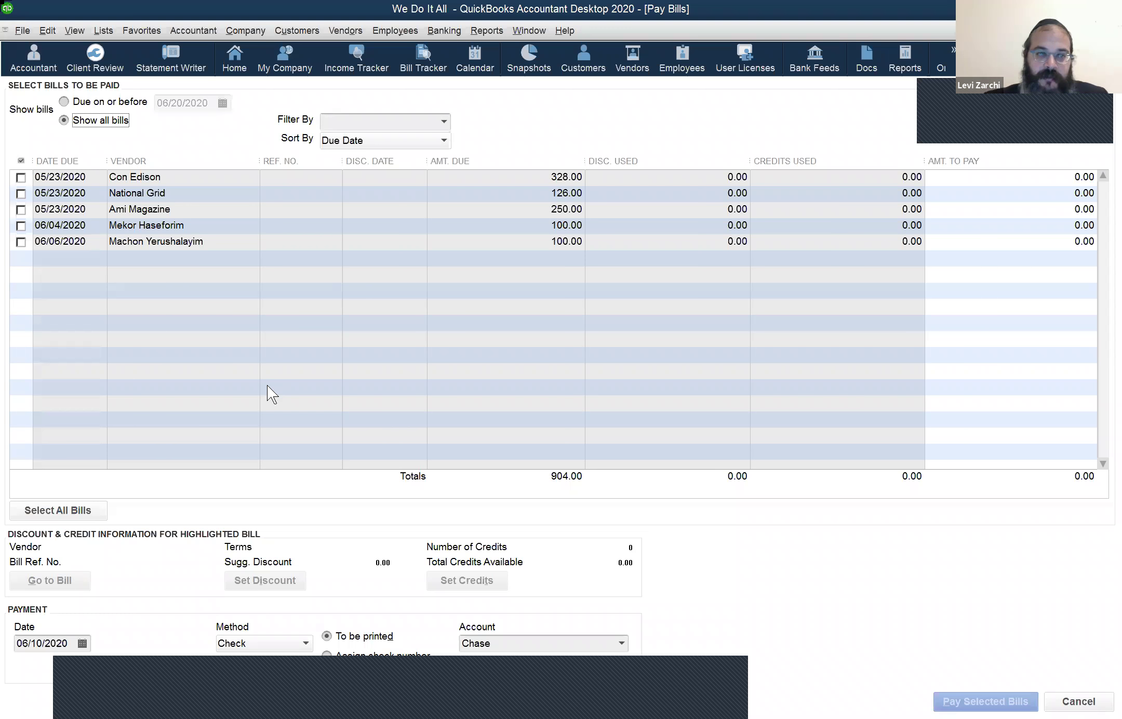
Step: Pay the 250.00 Ami Magazine bill by check from the Chase account, and finish without printing checks
{"action": "left_click", "coordinate": [21, 209]}
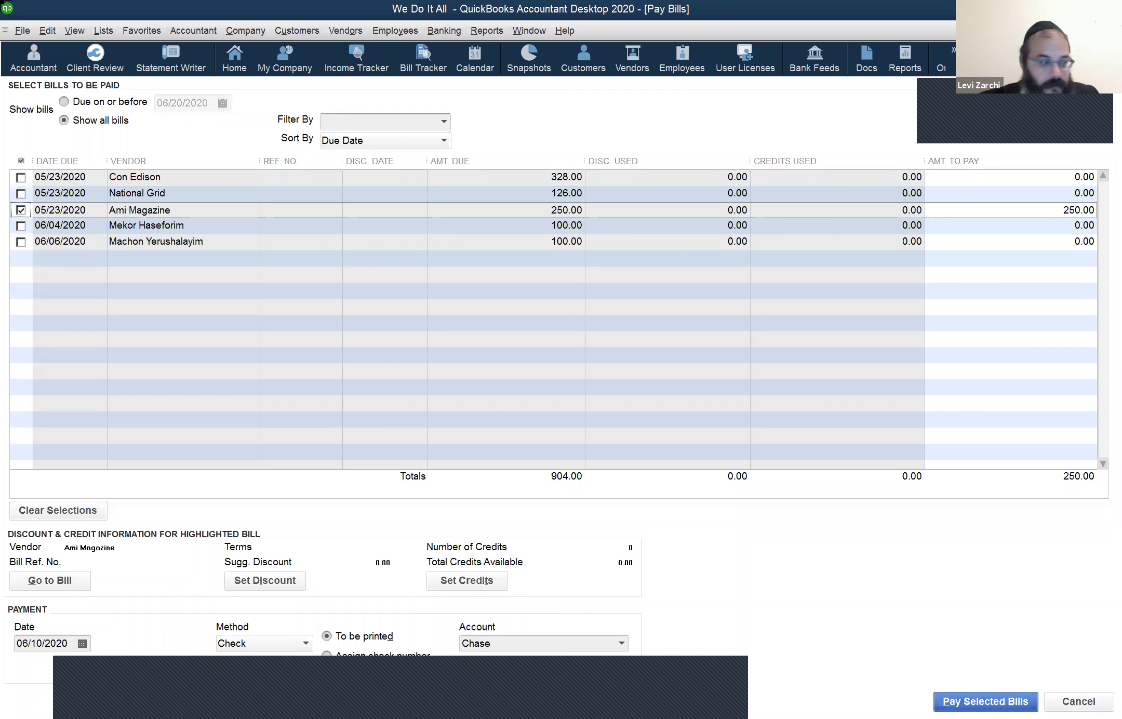
{"action": "left_click", "coordinate": [997, 699]}
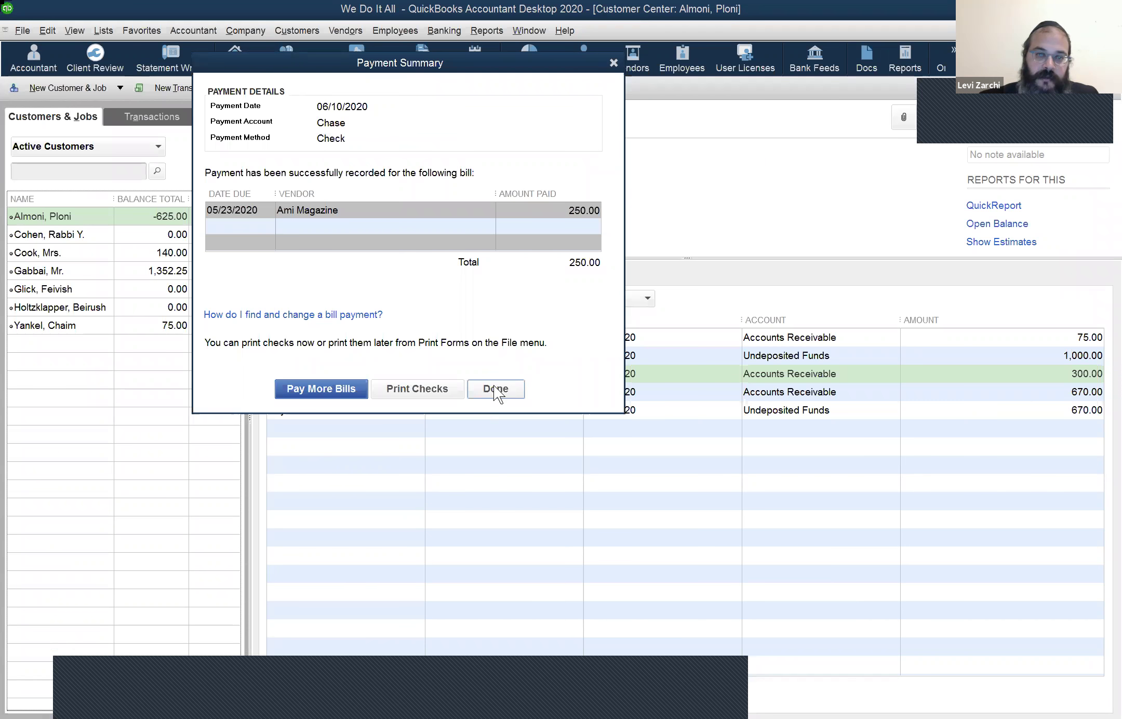
{"action": "left_click", "coordinate": [468, 381]}
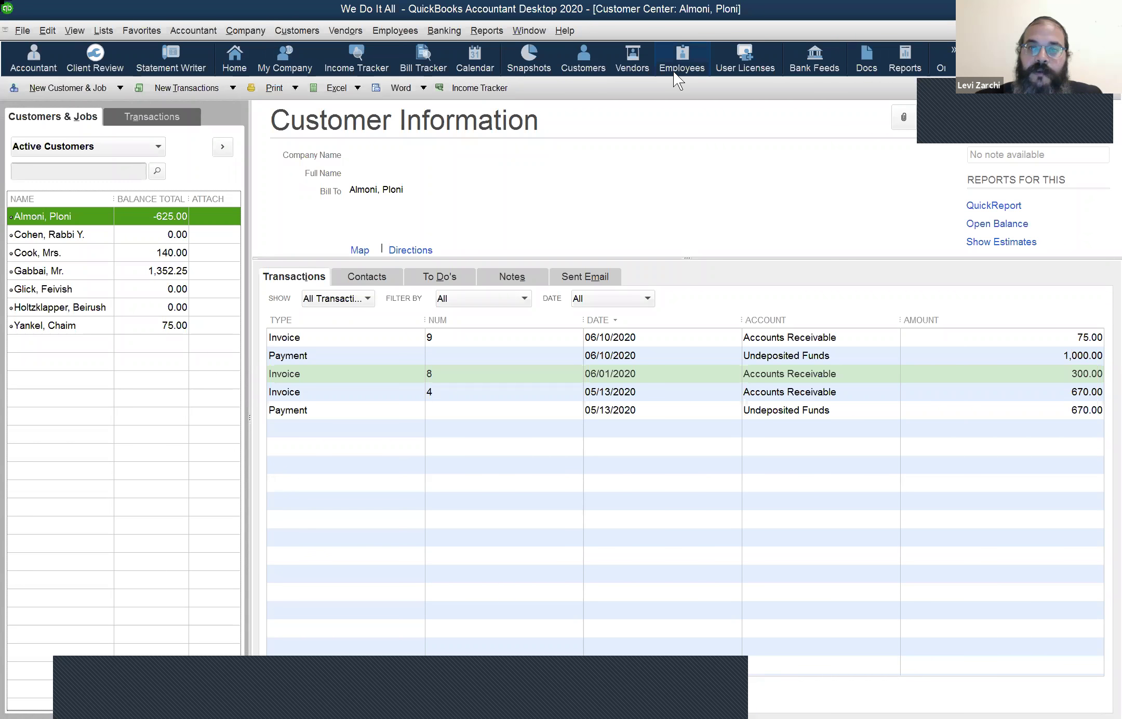
Step: Check the bill payment among Ami Magazine's transactions in the Vendor Center
{"action": "left_click", "coordinate": [627, 60]}
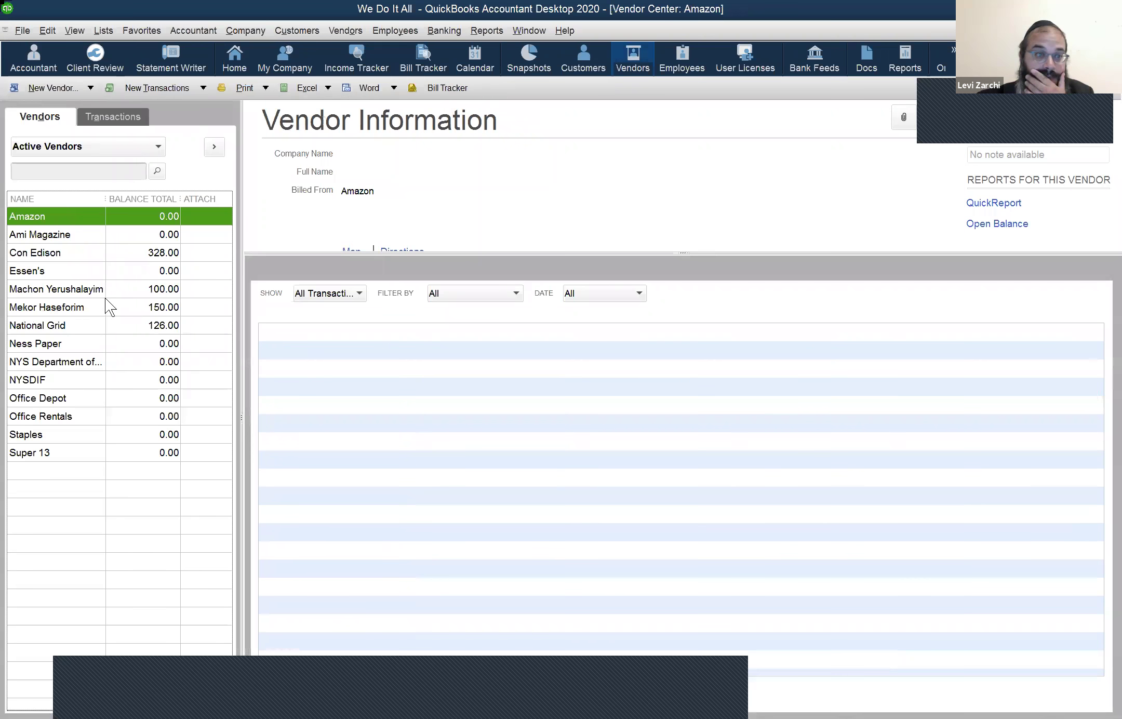
{"action": "double_click", "coordinate": [297, 331]}
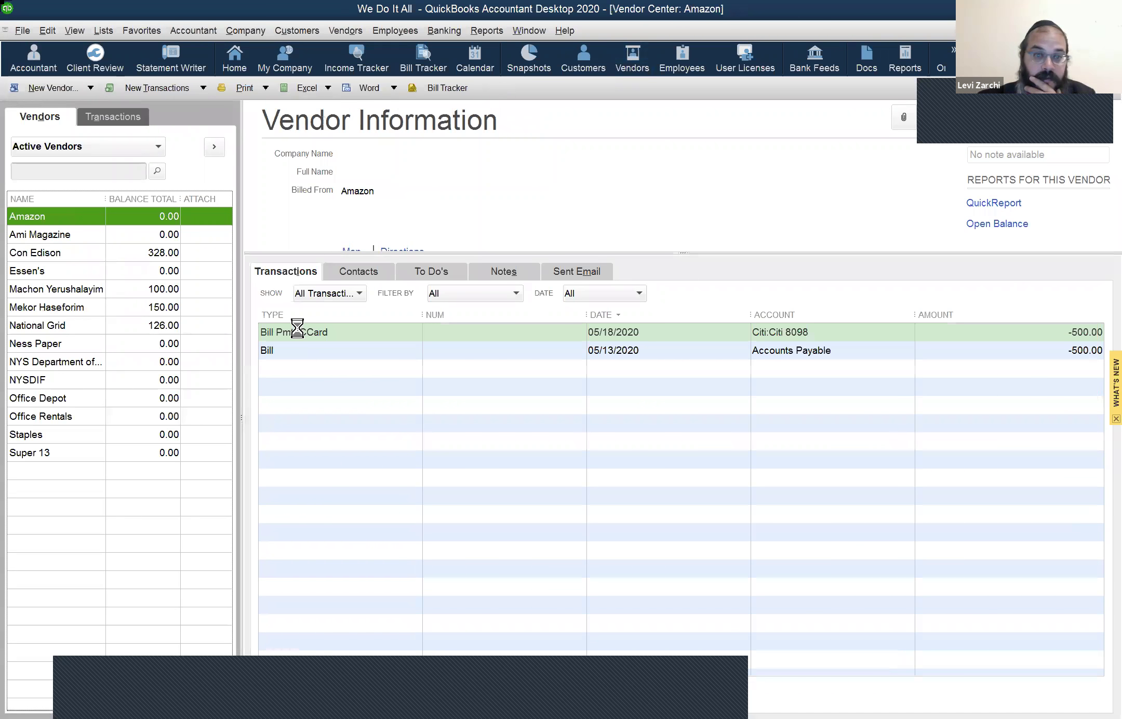
{"action": "key", "text": "Down"}
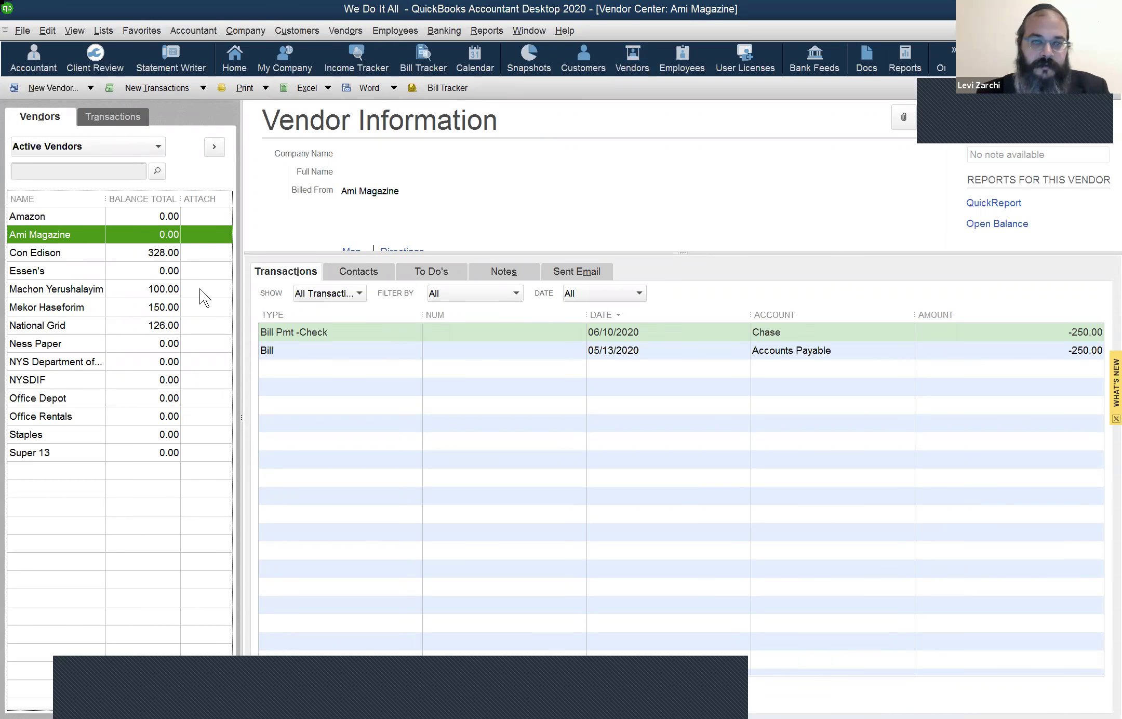
Step: Write a Chase check for 100.00 to Machon Yerushalayim, continuing with the check instead of paying the vendor's open bill
{"action": "key", "text": "ctrl+w"}
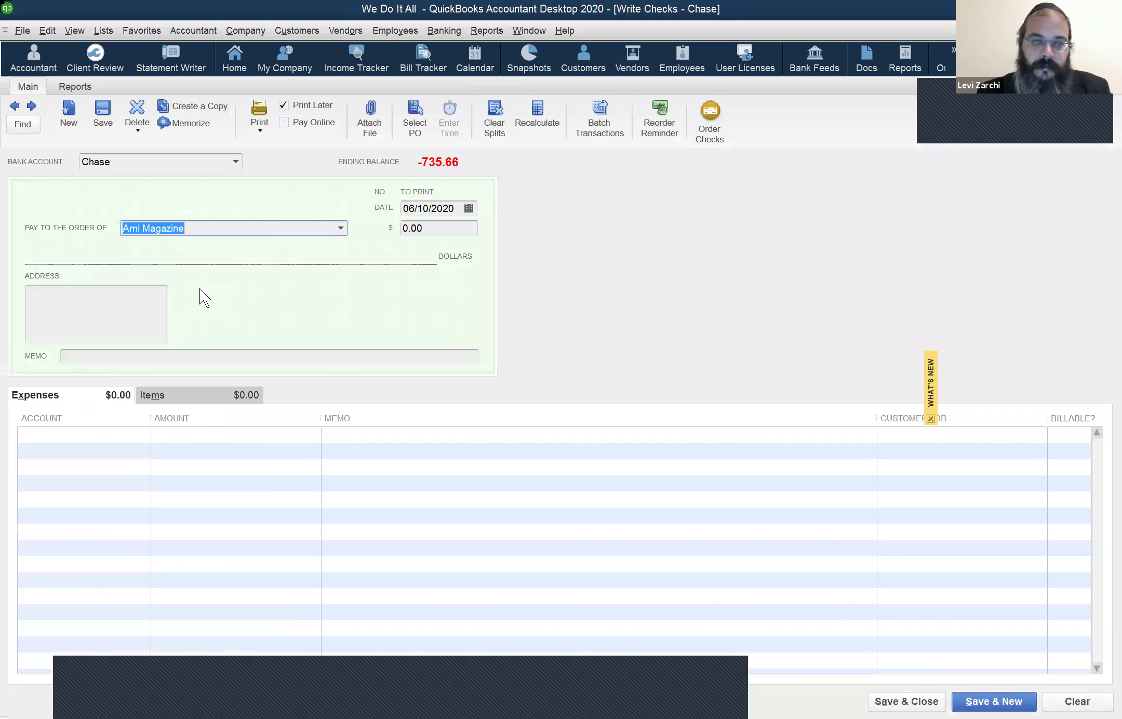
{"action": "type", "text": "Machon"}
{"action": "left_click", "coordinate": [201, 292]}
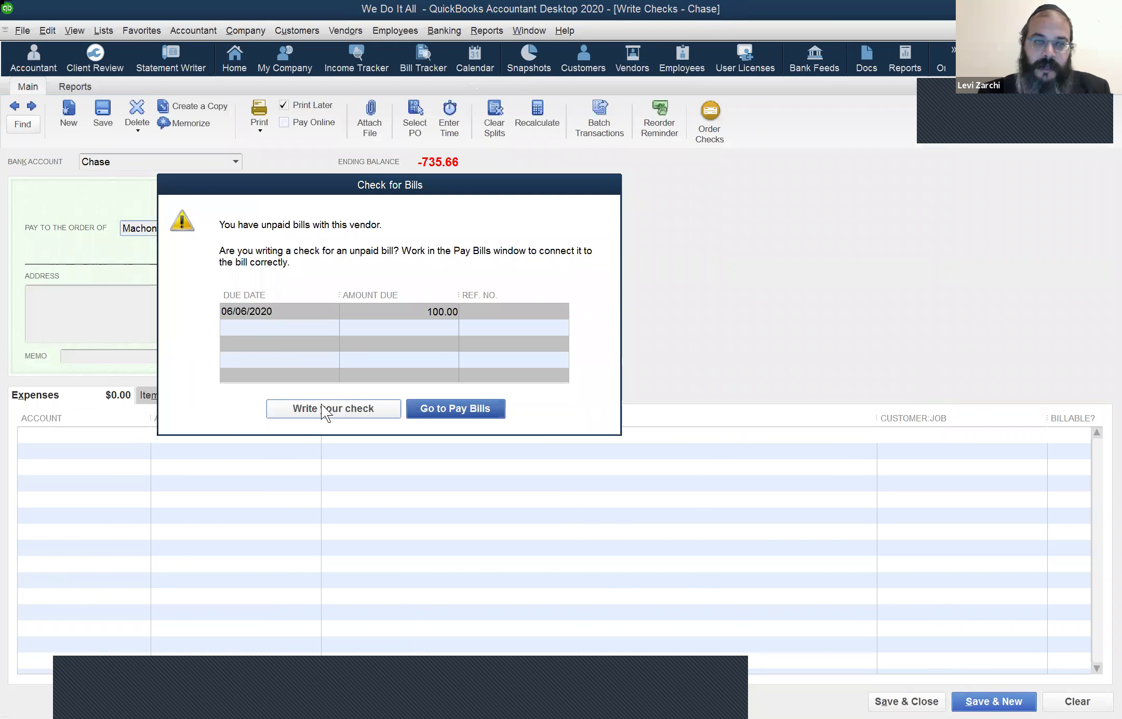
{"action": "key", "text": "Return"}
{"action": "type", "text": "100"}
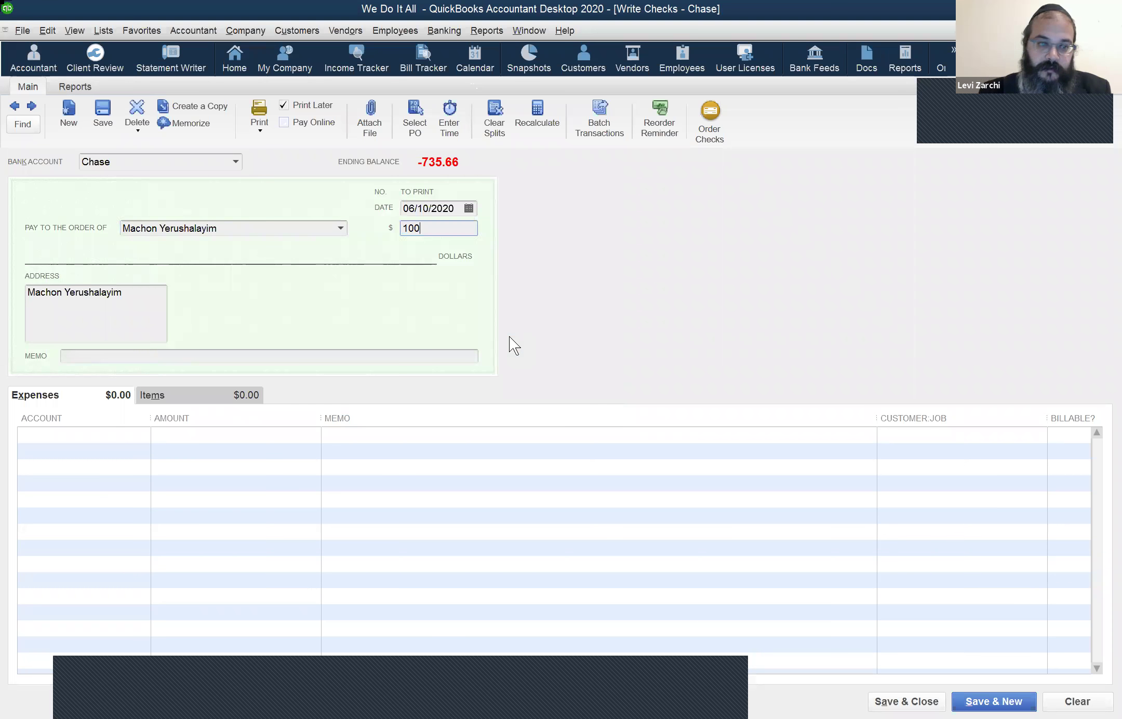
{"action": "key", "text": "Tab"}
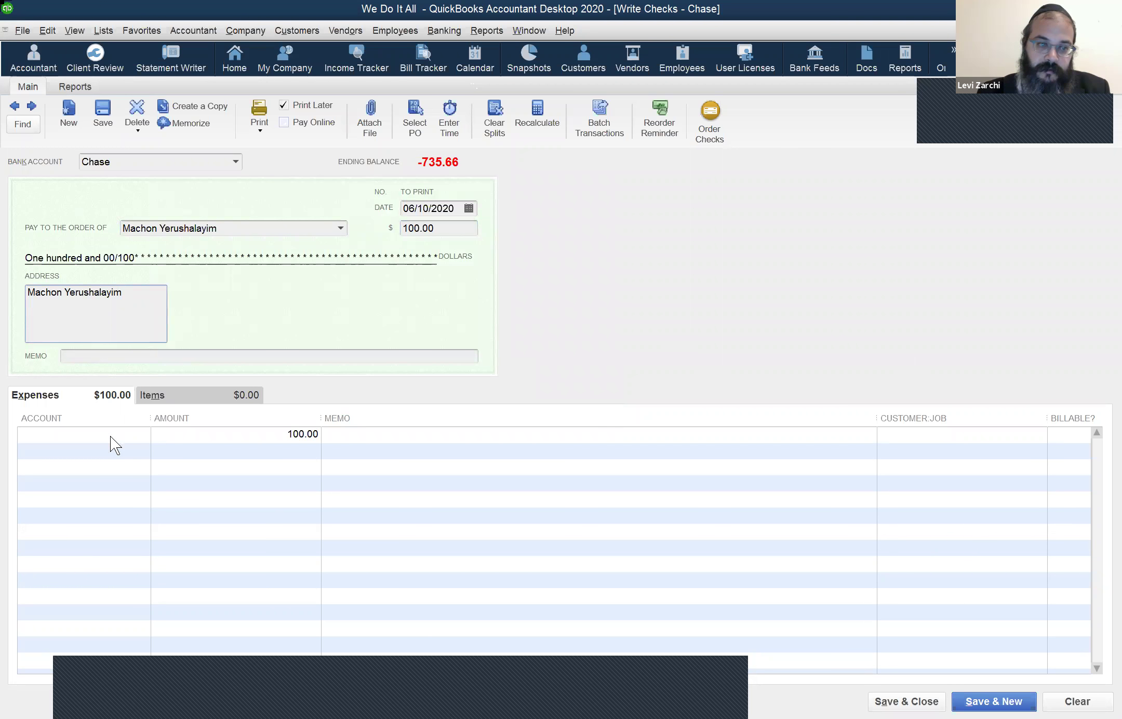
Step: Assign the 100.00 expense line of the Machon Yerushalayim check to Accounts Payable, and save and close the check
{"action": "left_click", "coordinate": [130, 434]}
{"action": "left_click", "coordinate": [145, 436]}
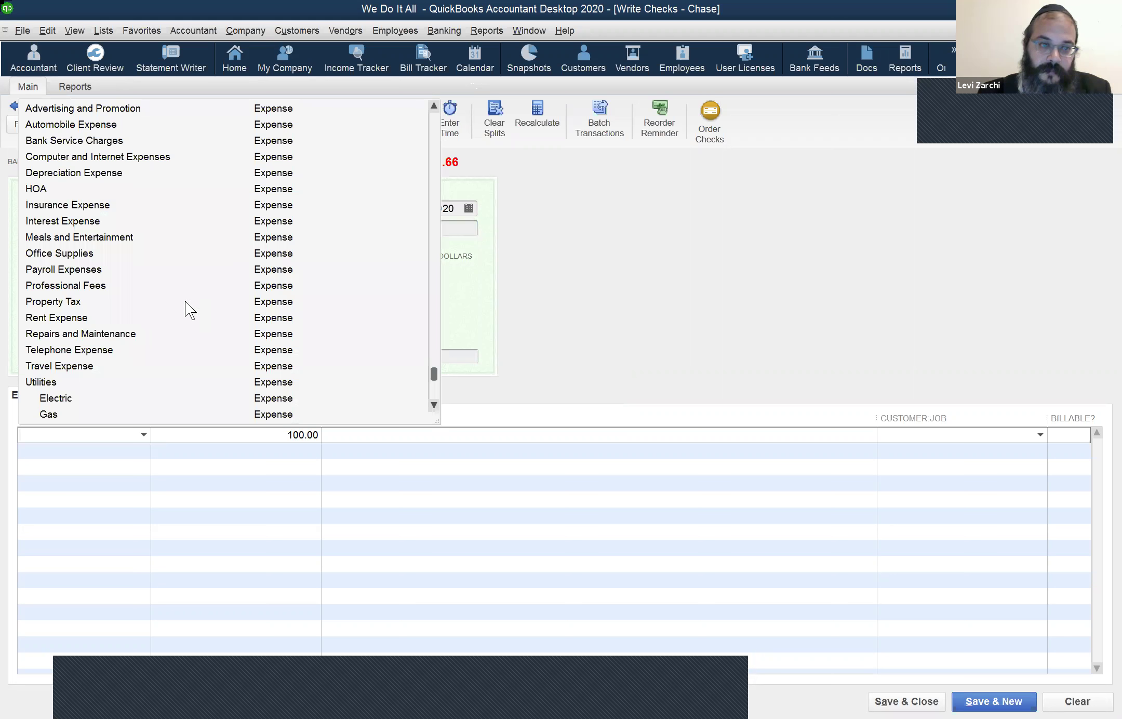
{"action": "scroll", "coordinate": [223, 230], "scroll_direction": "up", "scroll_amount": 10}
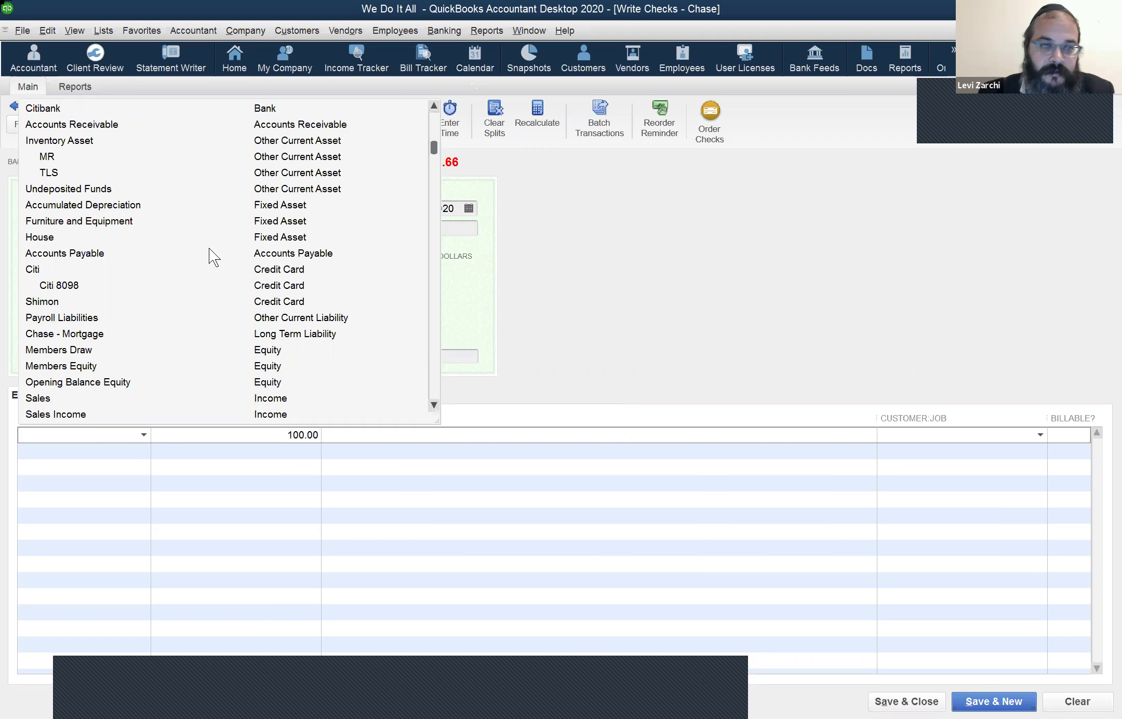
{"action": "scroll", "coordinate": [200, 226], "scroll_direction": "down", "scroll_amount": 1}
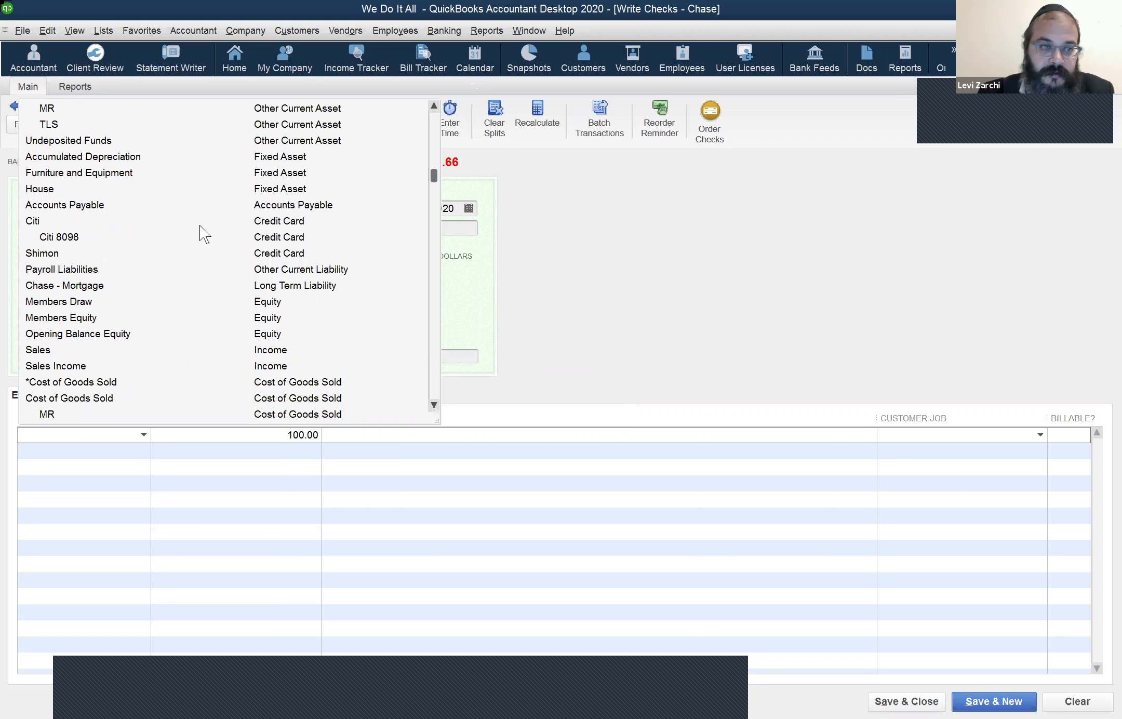
{"action": "scroll", "coordinate": [200, 225], "scroll_direction": "down", "scroll_amount": 2}
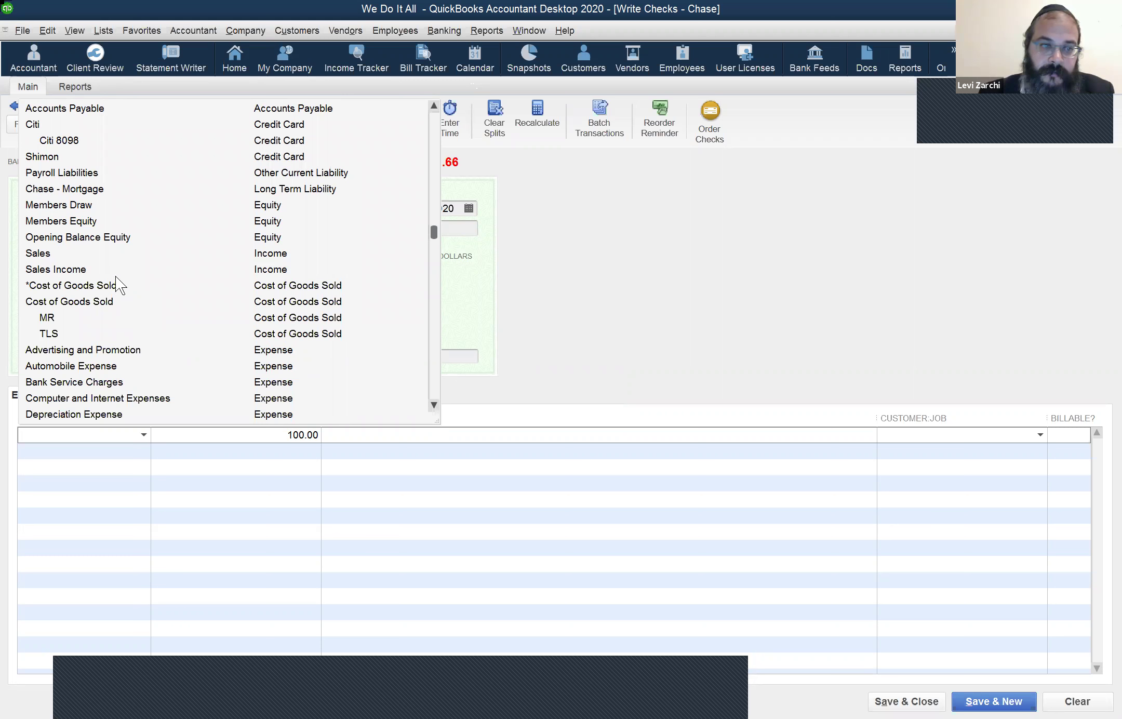
{"action": "scroll", "coordinate": [92, 293], "scroll_direction": "down", "scroll_amount": 1}
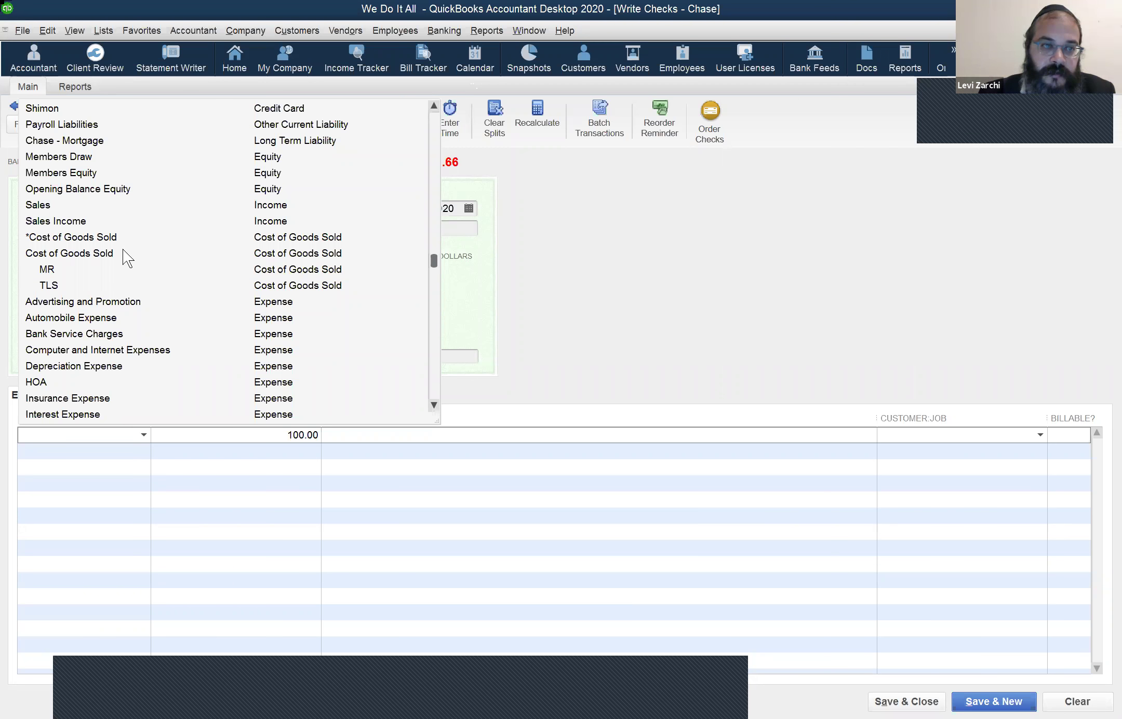
{"action": "scroll", "coordinate": [124, 212], "scroll_direction": "up", "scroll_amount": 1}
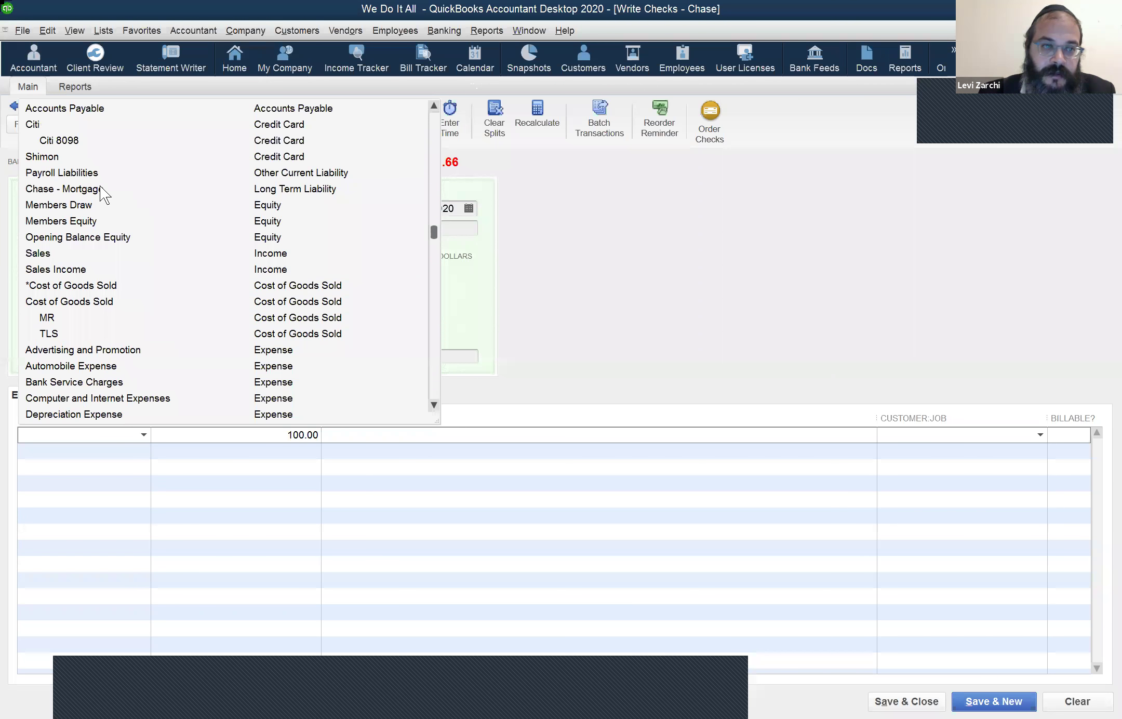
{"action": "scroll", "coordinate": [135, 198], "scroll_direction": "up", "scroll_amount": 4}
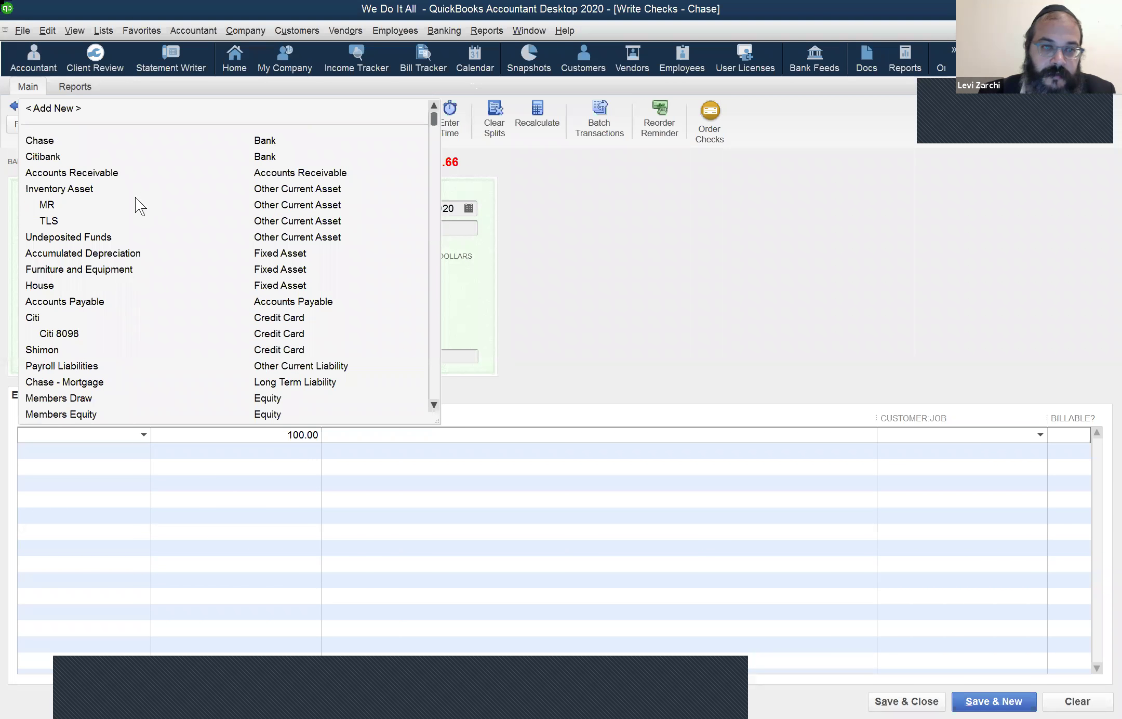
{"action": "left_click", "coordinate": [88, 303]}
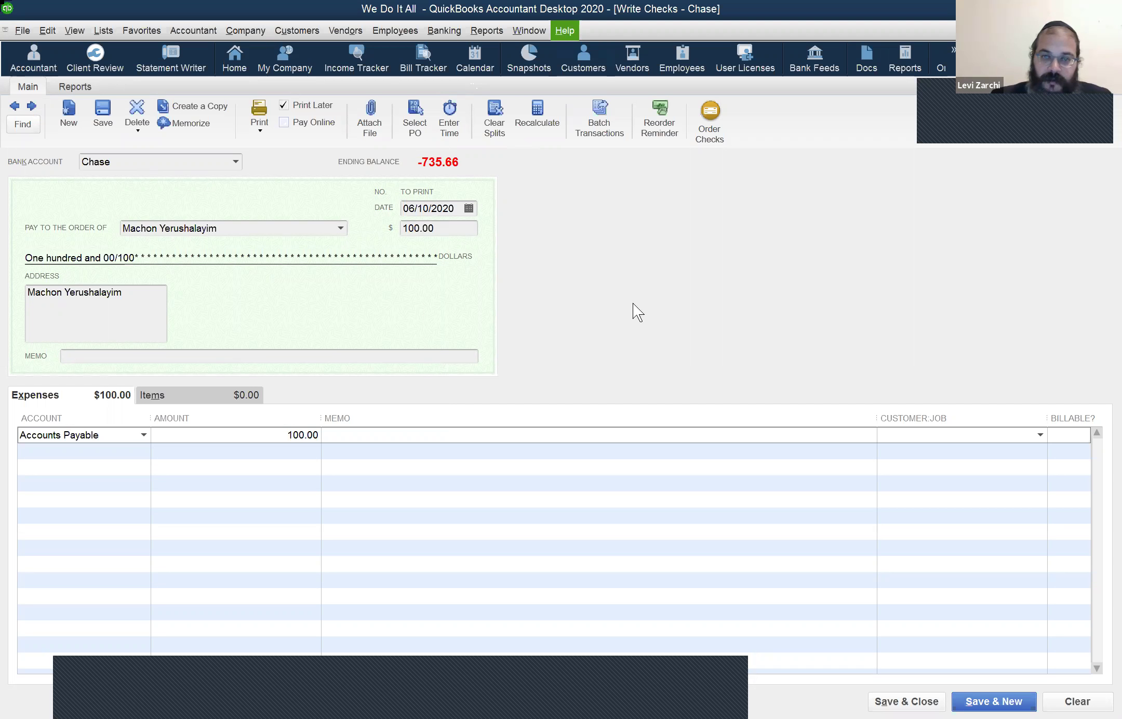
{"action": "left_click", "coordinate": [886, 685]}
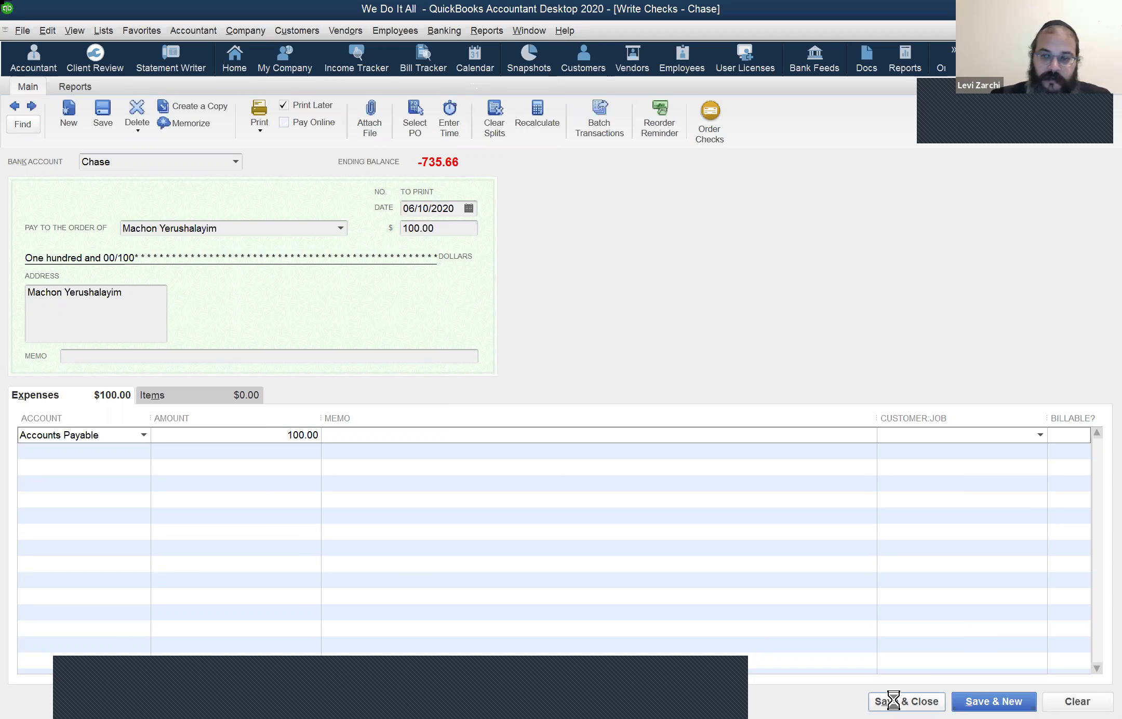
{"action": "key", "text": "alt+a"}
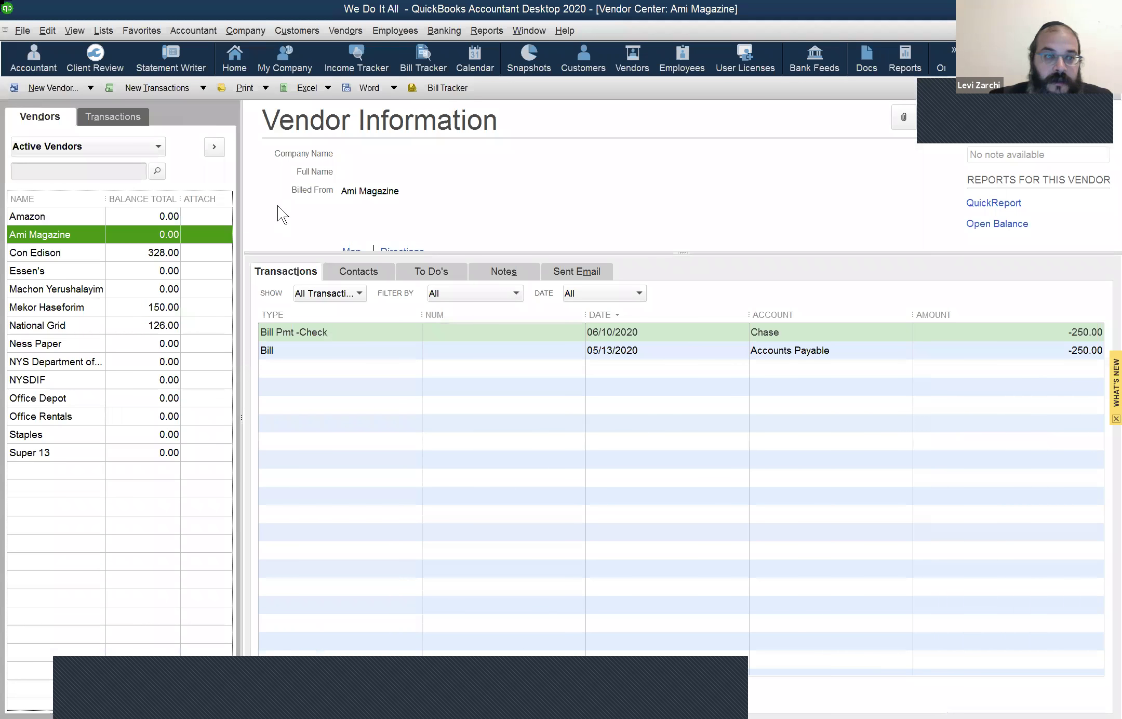
Step: Look at Machon Yerushalayim's transactions in the Vendor Center, and open Pay Bills to review the unpaid bills
{"action": "left_click", "coordinate": [85, 293]}
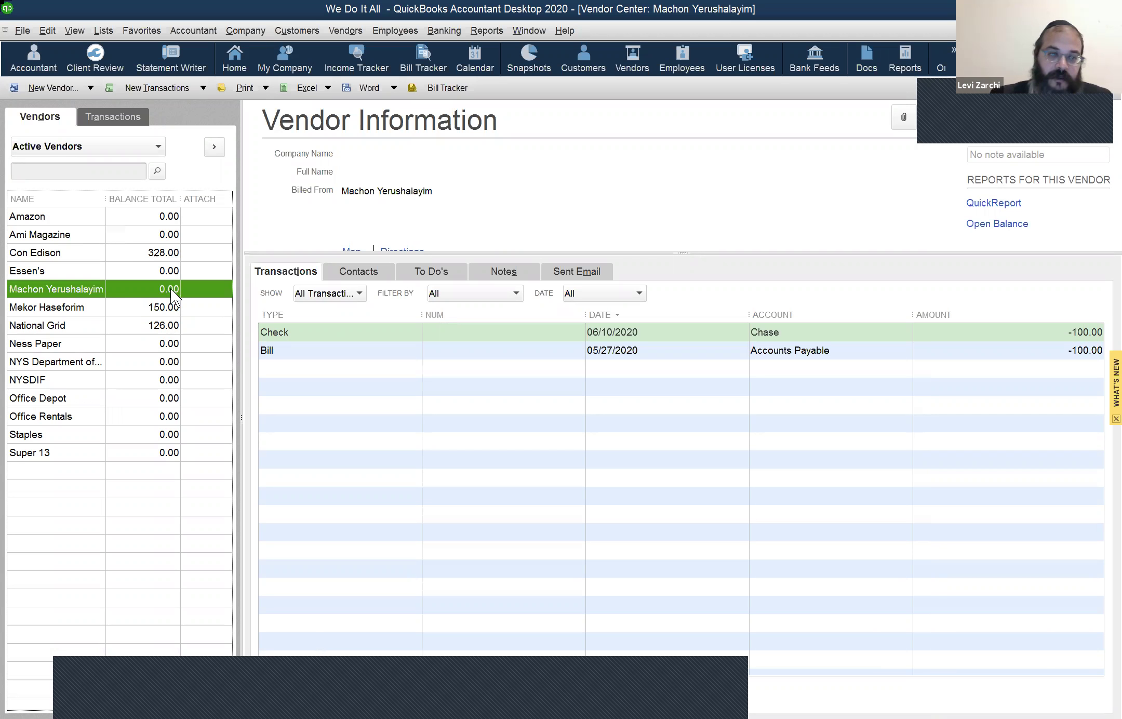
{"action": "left_click", "coordinate": [435, 27]}
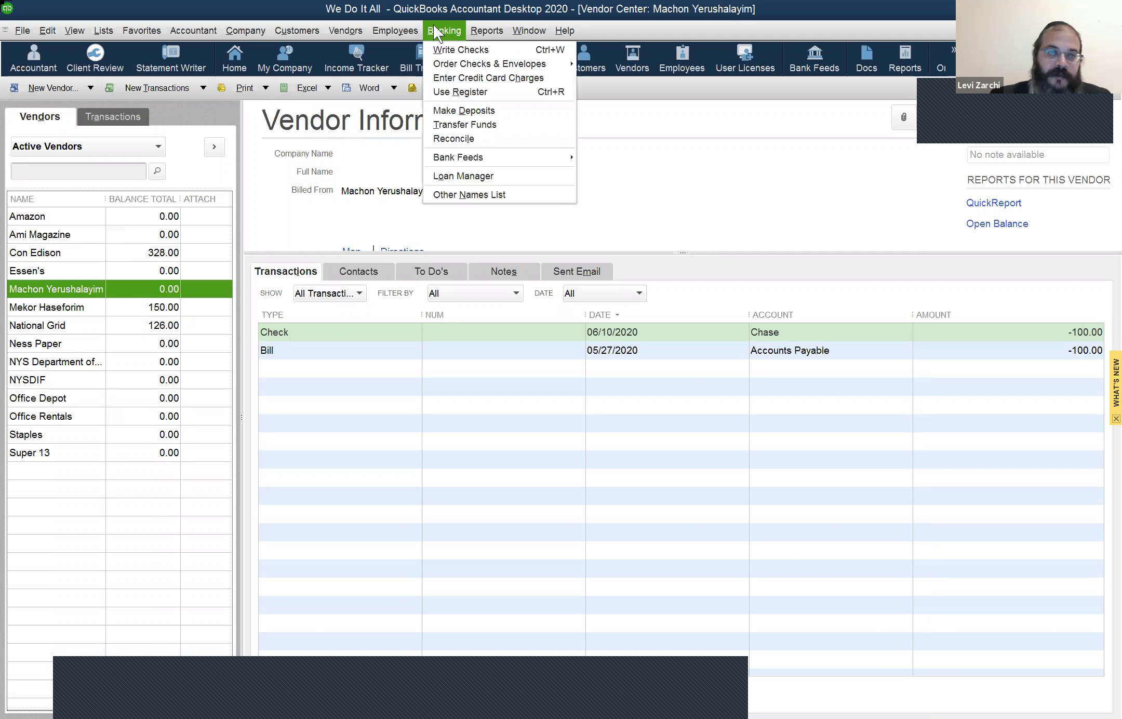
{"action": "left_click", "coordinate": [345, 31]}
{"action": "left_click", "coordinate": [338, 95]}
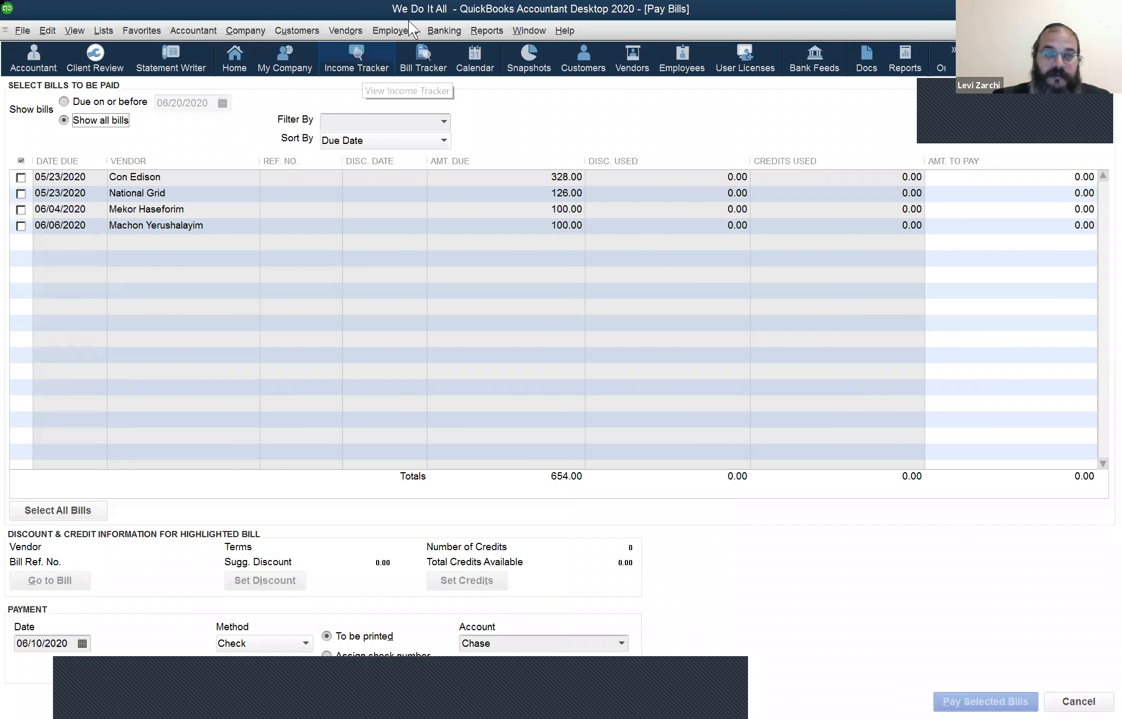
Step: Go back to Machon Yerushalayim in the Vendor Center, and reopen Pay Bills to compare the vendor's balance with its listed bill
{"action": "left_click", "coordinate": [333, 33]}
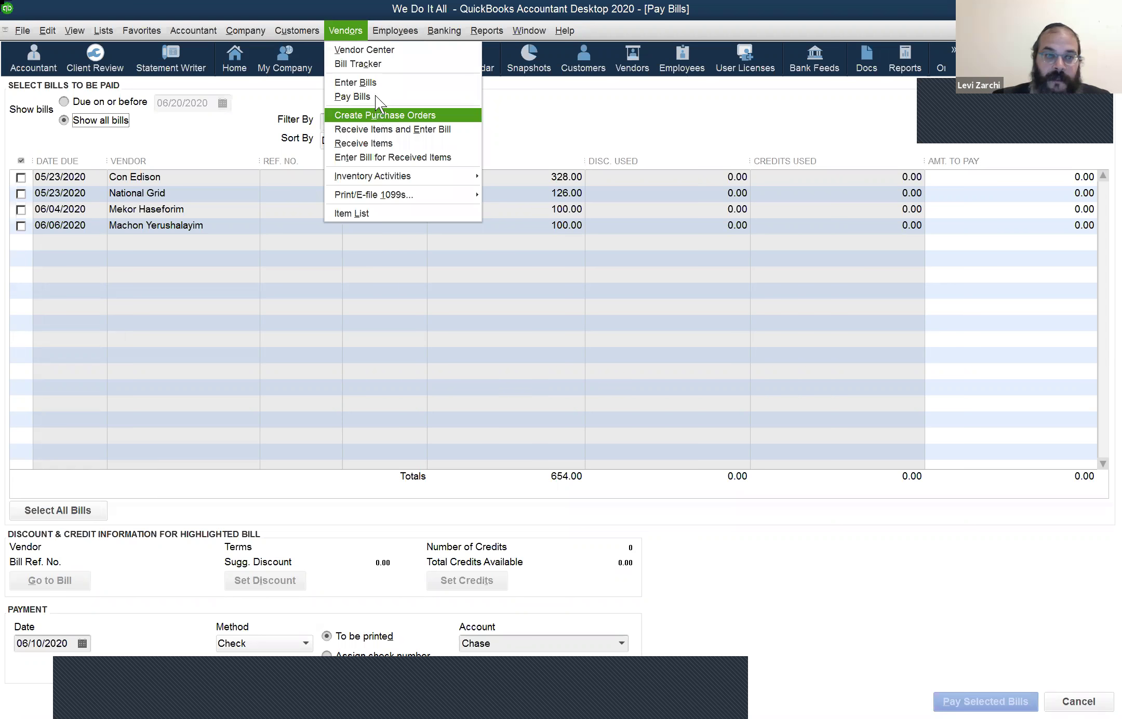
{"action": "key", "text": "Escape"}
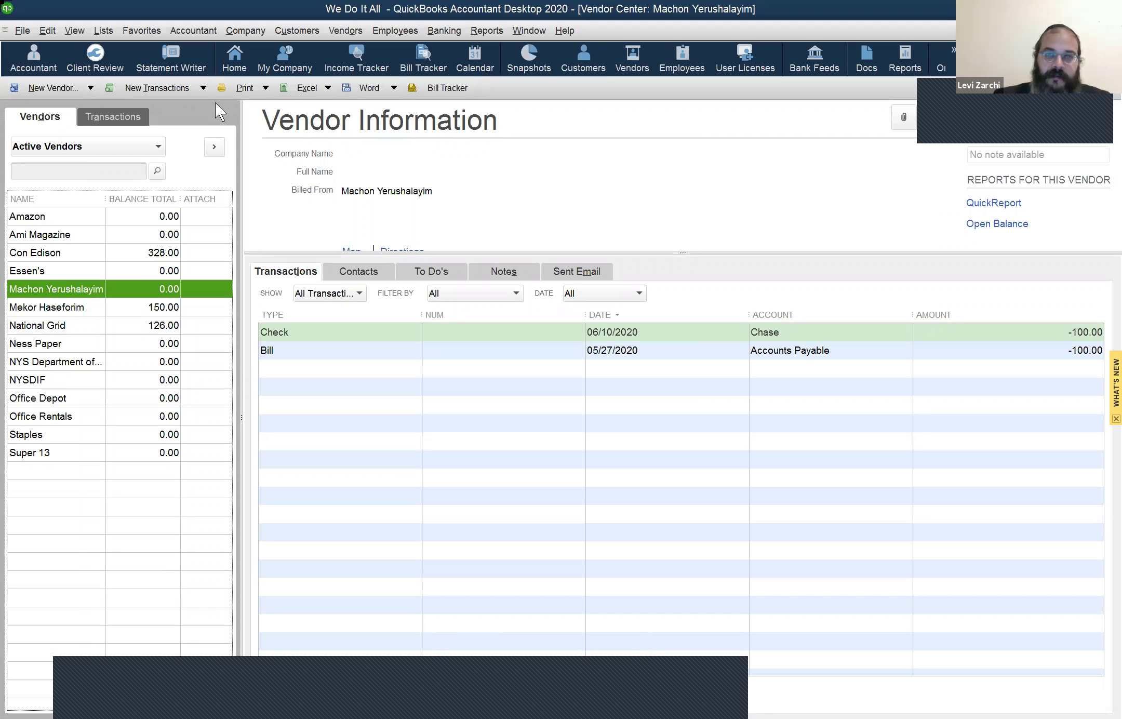
{"action": "left_click", "coordinate": [354, 31]}
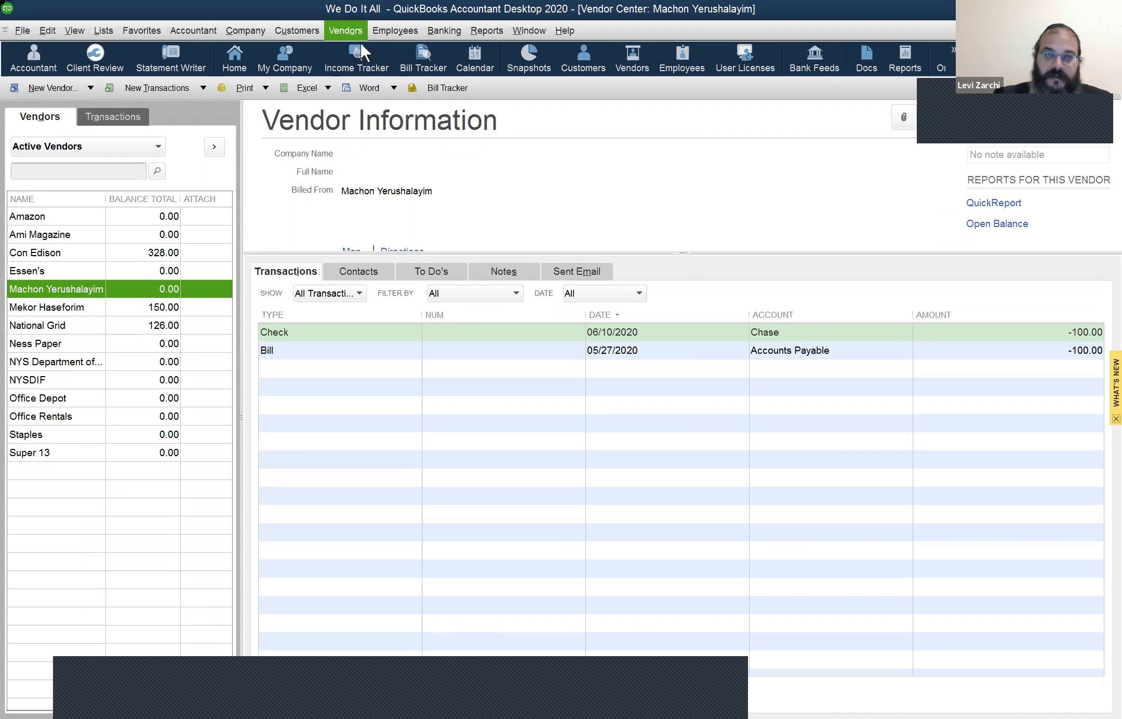
{"action": "key", "text": "Down"}
{"action": "key", "text": "Return"}
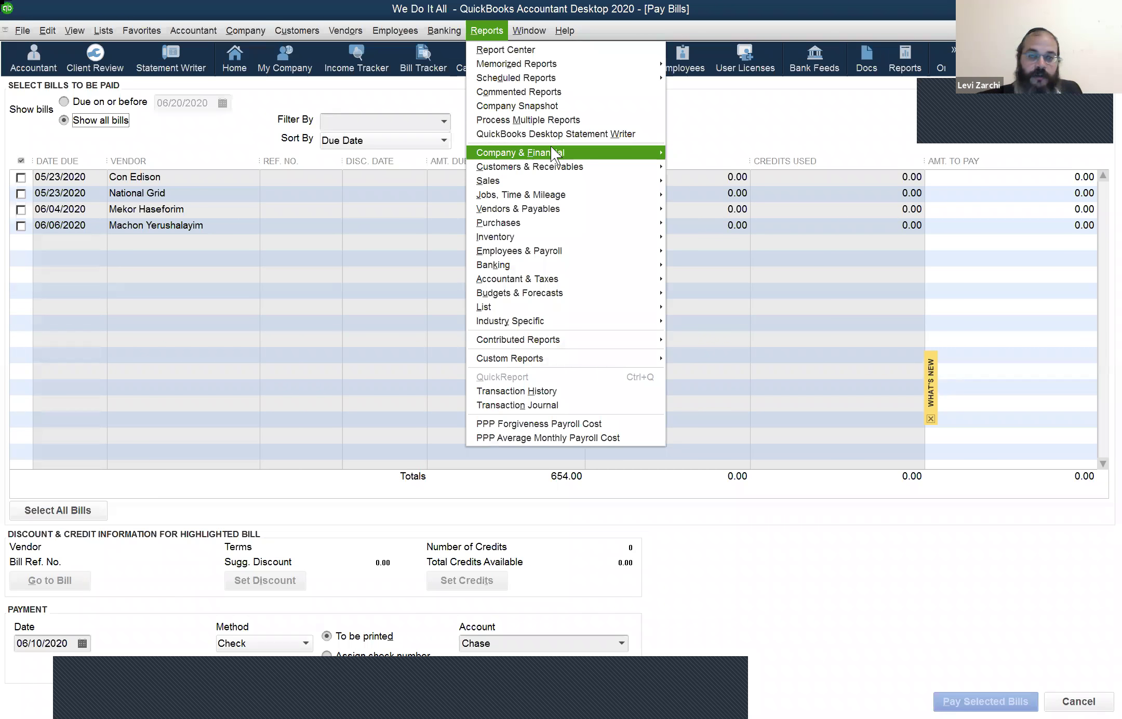
Step: Run the standard Balance Sheet report and compare its Accounts Payable balance with the bill total in Pay Bills
{"action": "mouse_move", "coordinate": [594, 145]}
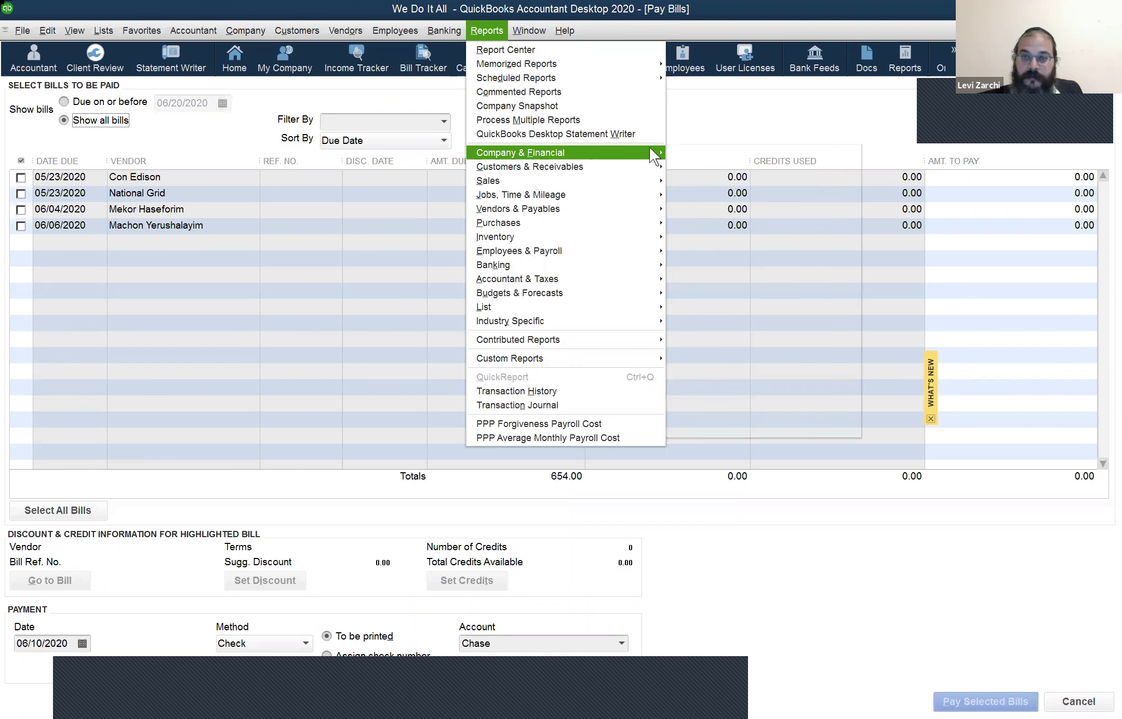
{"action": "mouse_move", "coordinate": [649, 148]}
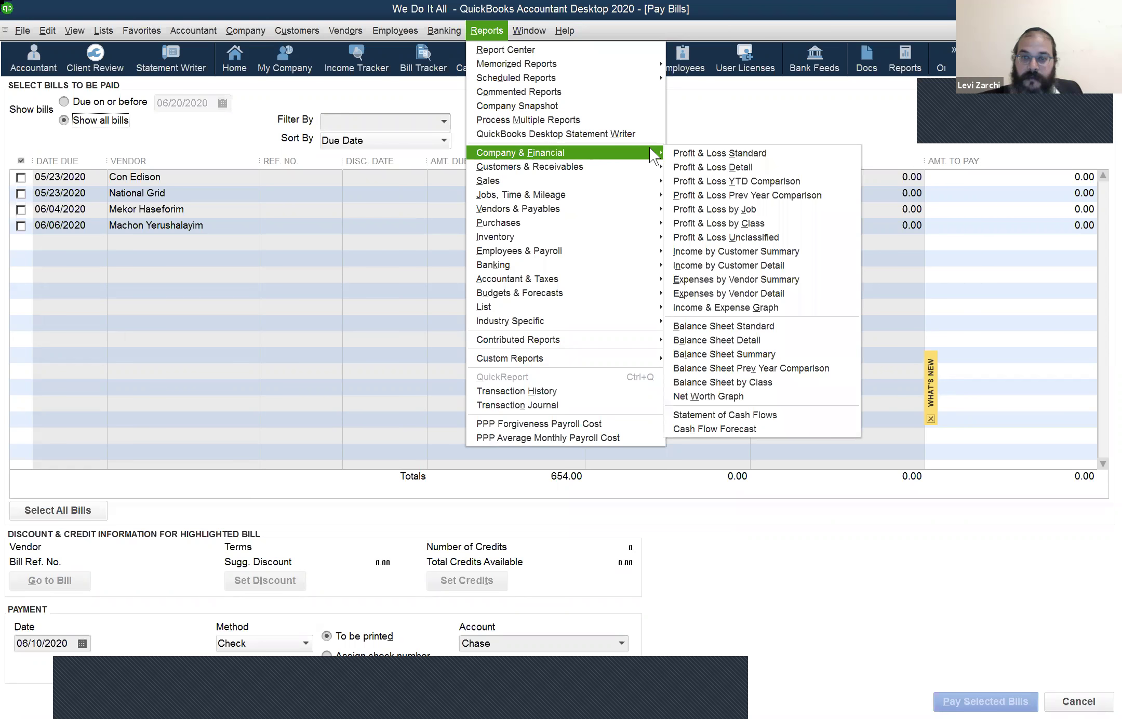
{"action": "left_click", "coordinate": [720, 323]}
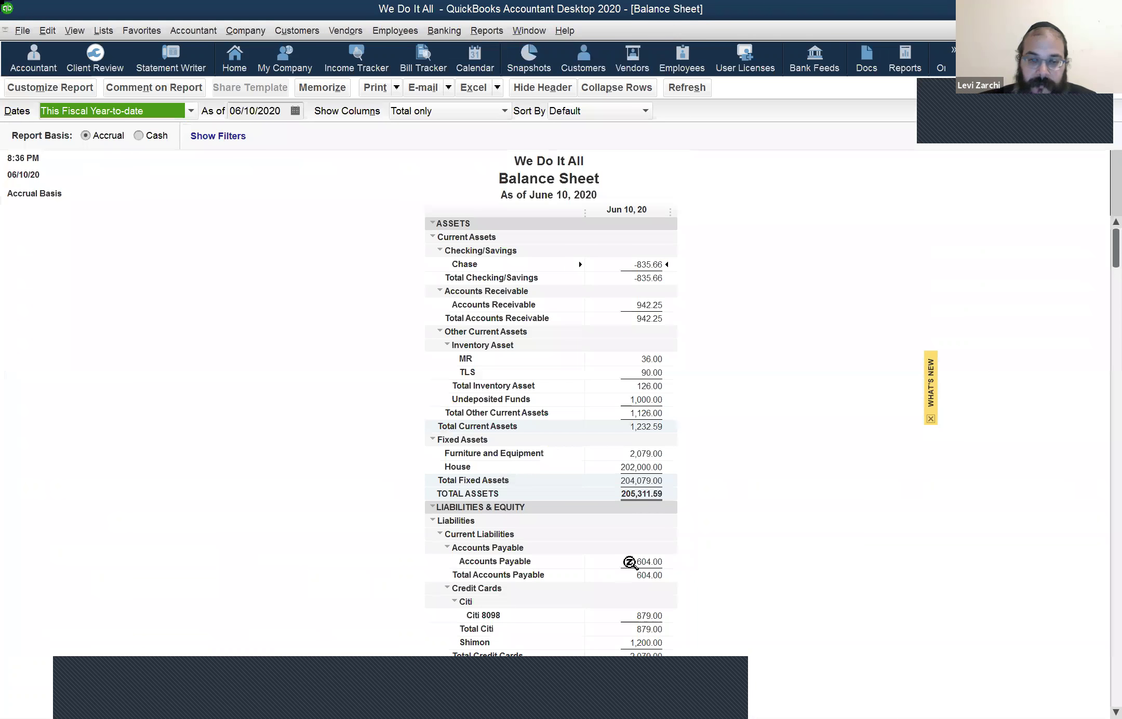
{"action": "left_click", "coordinate": [503, 27]}
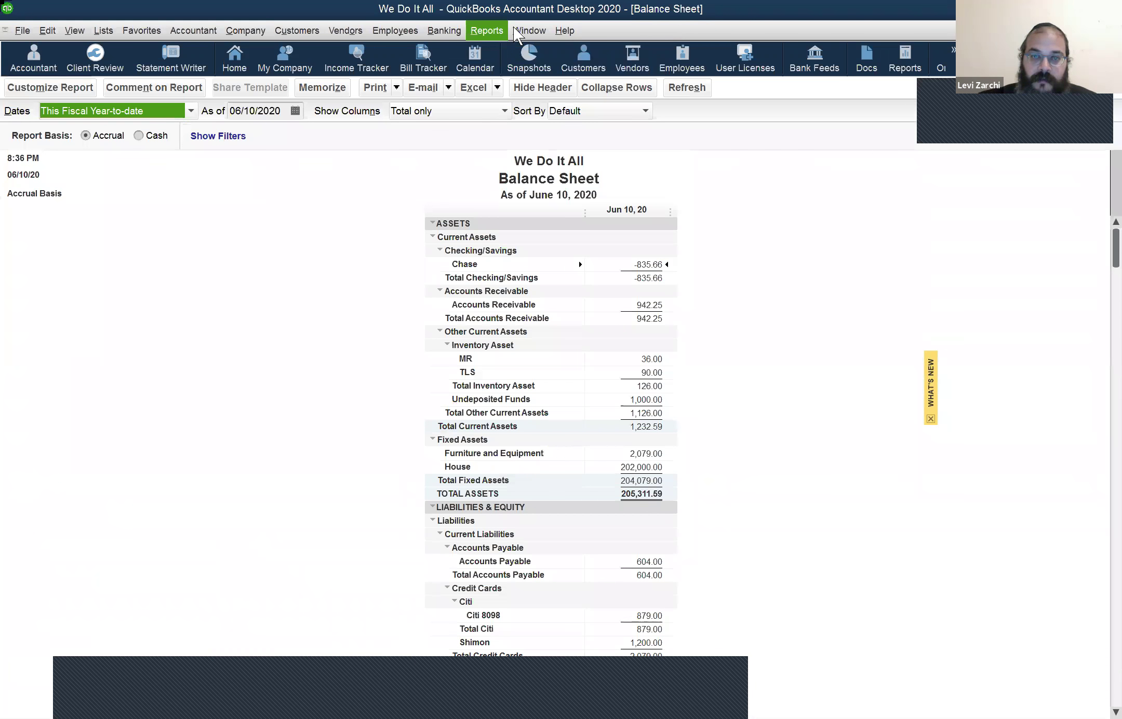
{"action": "key", "text": "alt+w"}
{"action": "left_click", "coordinate": [591, 139]}
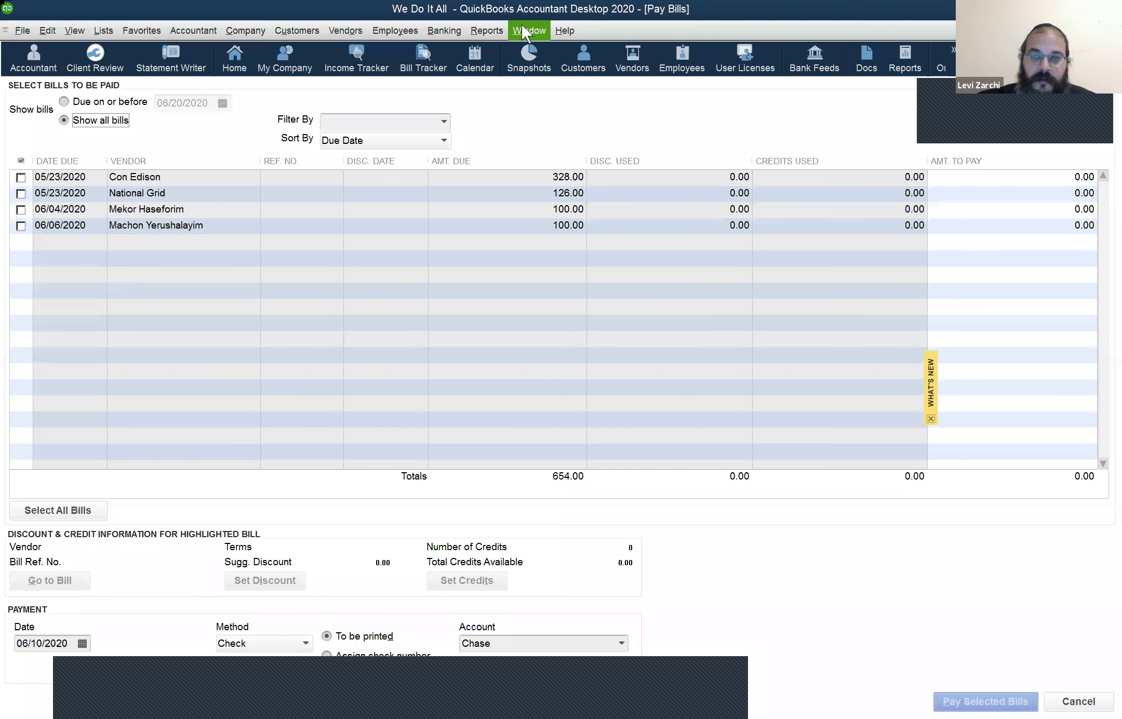
{"action": "key", "text": "alt+w"}
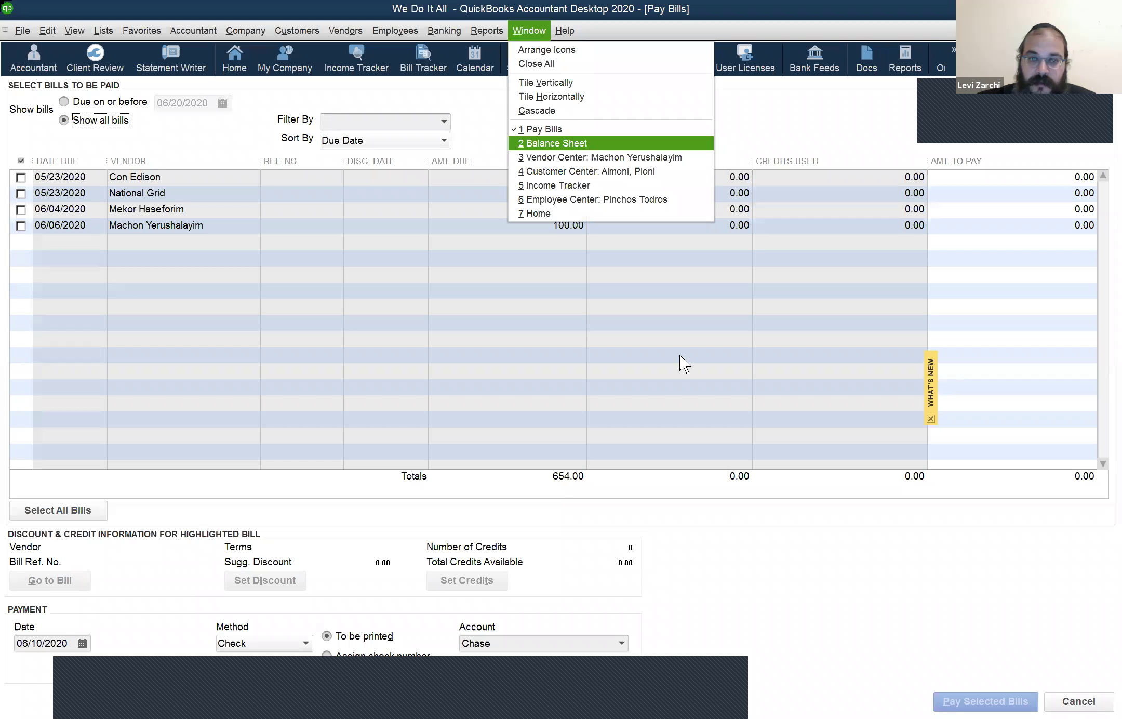
{"action": "key", "text": "Return"}
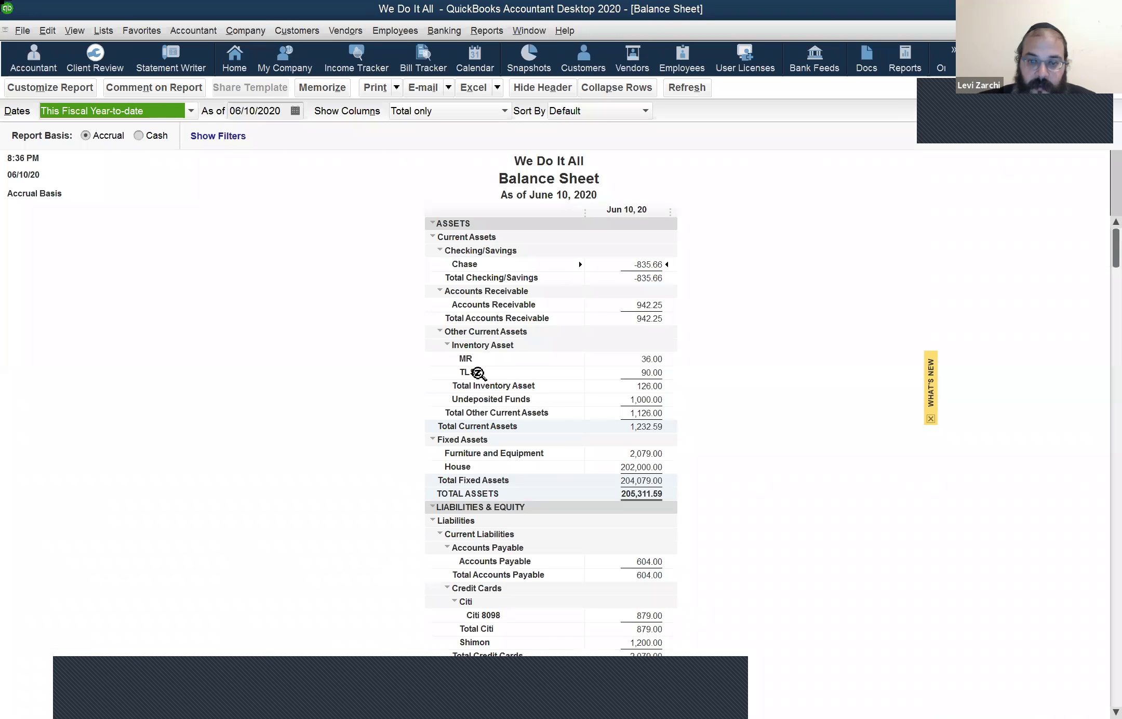
Step: Examine the transactions behind the Balance Sheet's Accounts Payable balance on accrual and cash basis, and return to the Balance Sheet
{"action": "double_click", "coordinate": [647, 560]}
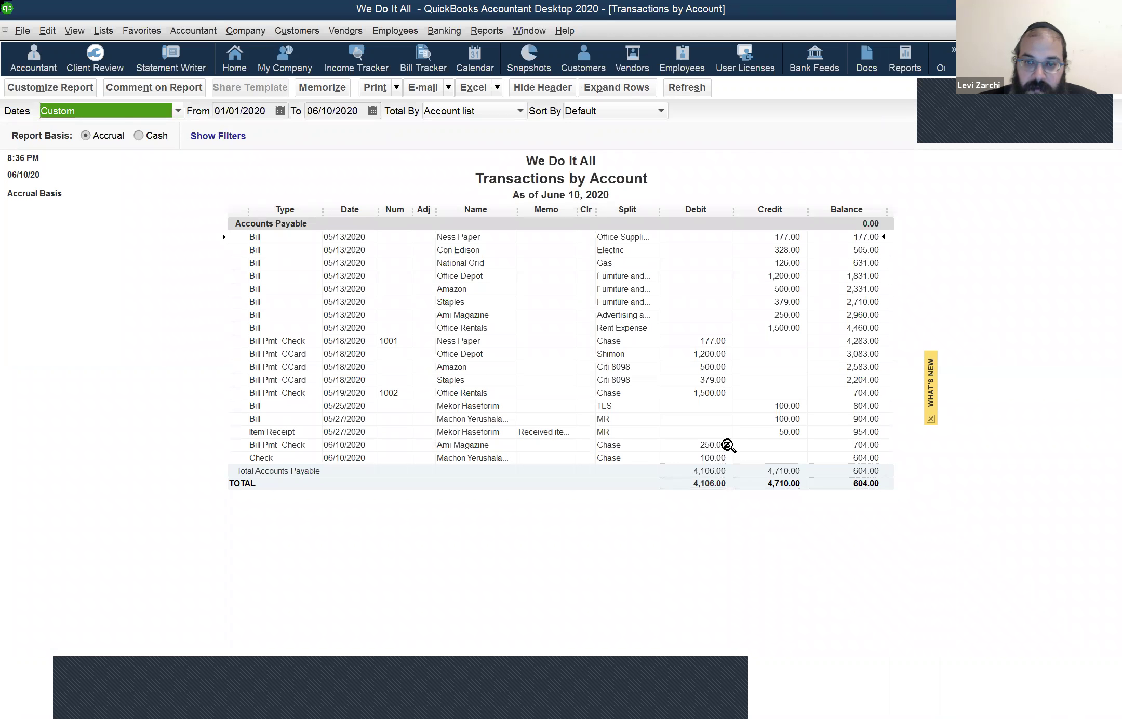
{"action": "left_click", "coordinate": [808, 410]}
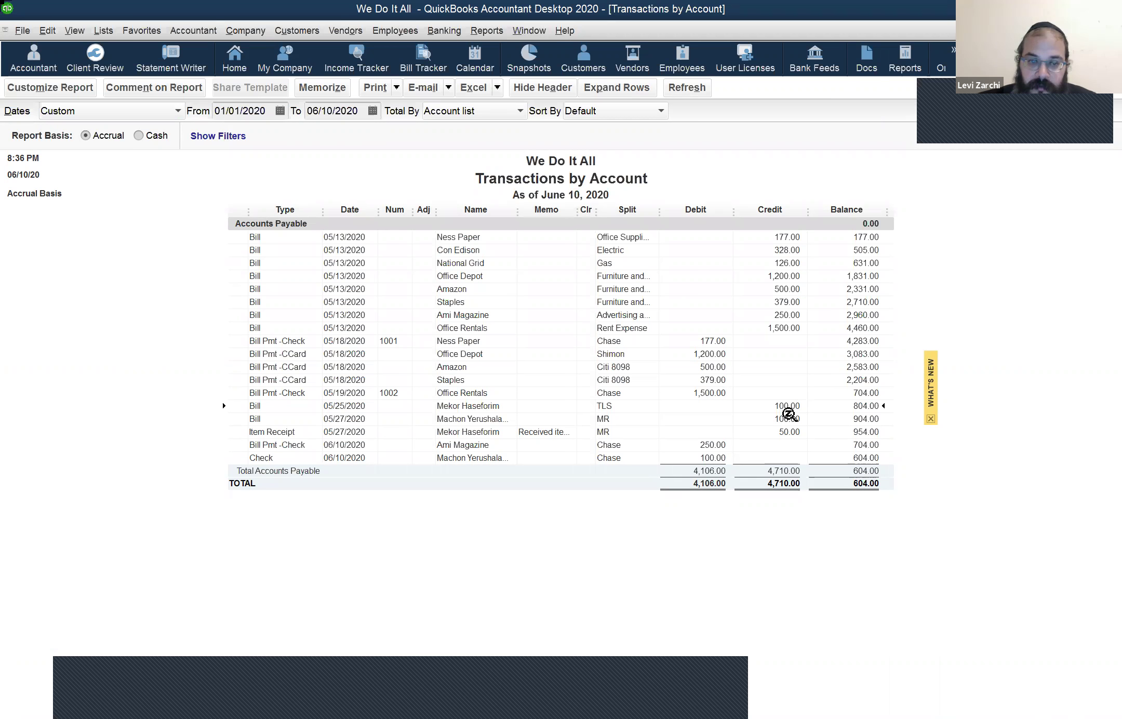
{"action": "left_click", "coordinate": [709, 459]}
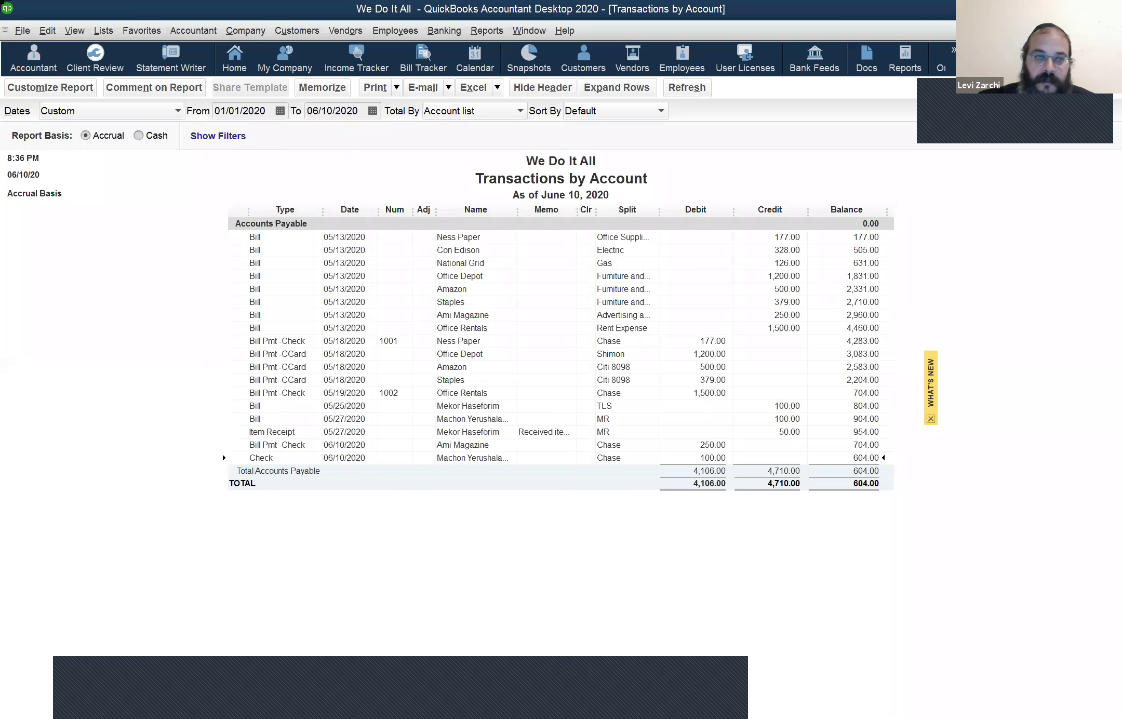
{"action": "left_click", "coordinate": [151, 135]}
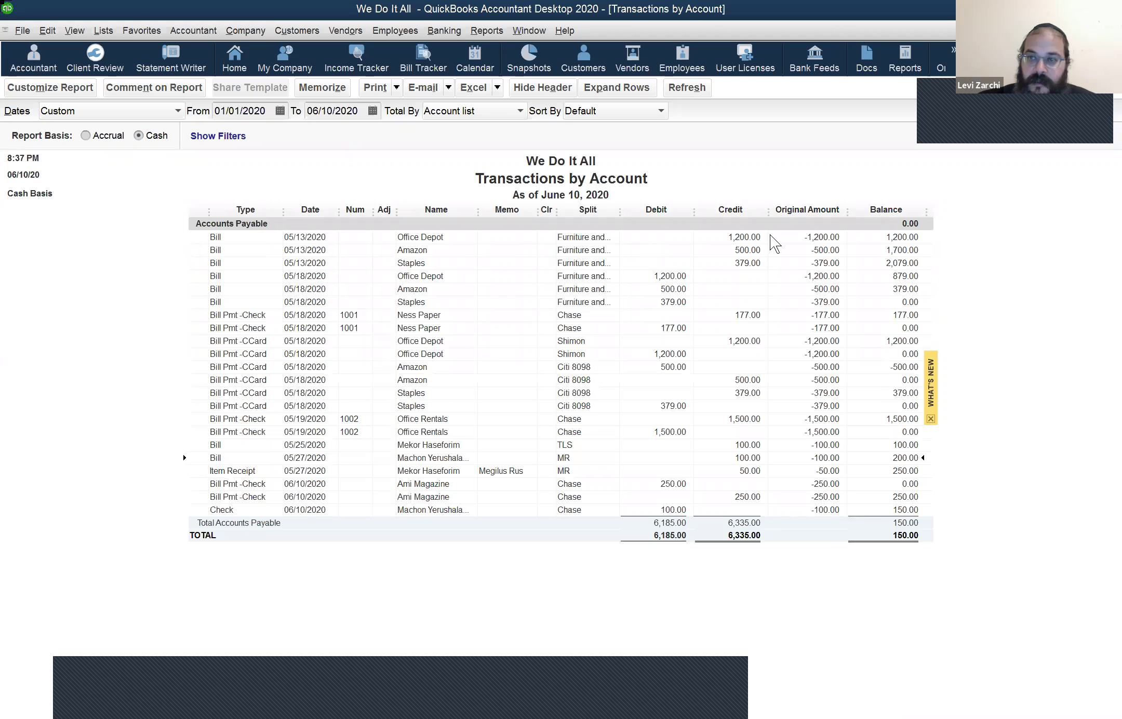
{"action": "key", "text": "Escape"}
{"action": "left_click", "coordinate": [545, 349]}
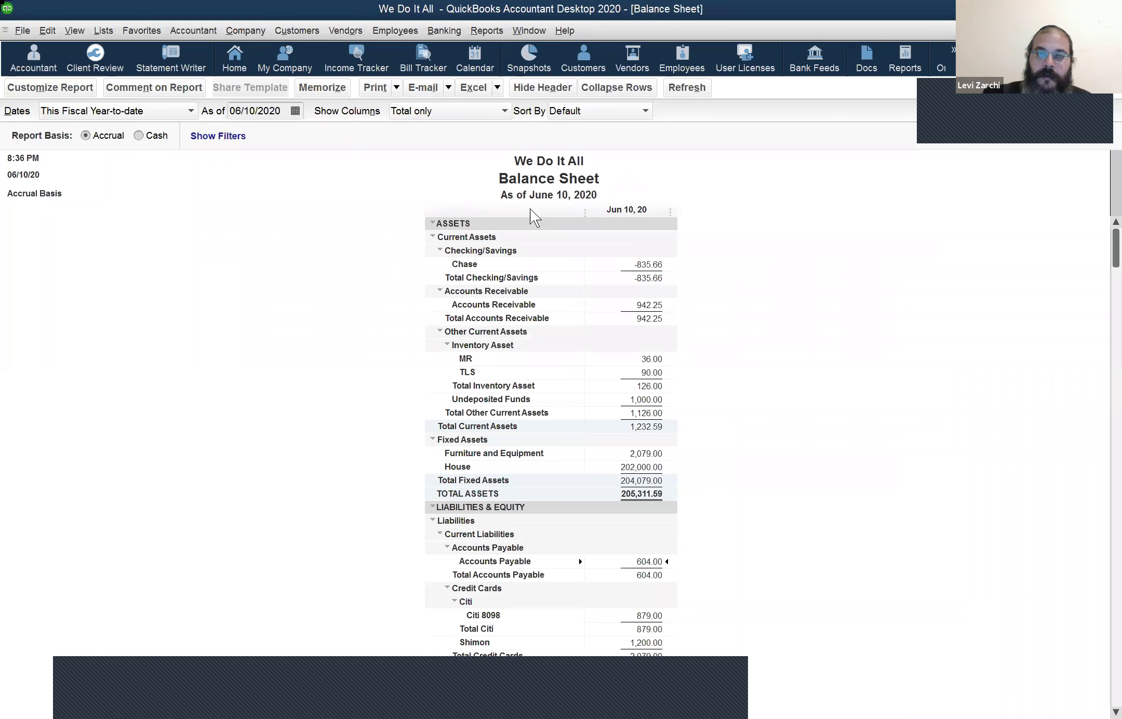
Step: Return to Pay Bills and highlight the Machon Yerushalayim bill to view its available credits
{"action": "left_click", "coordinate": [476, 38]}
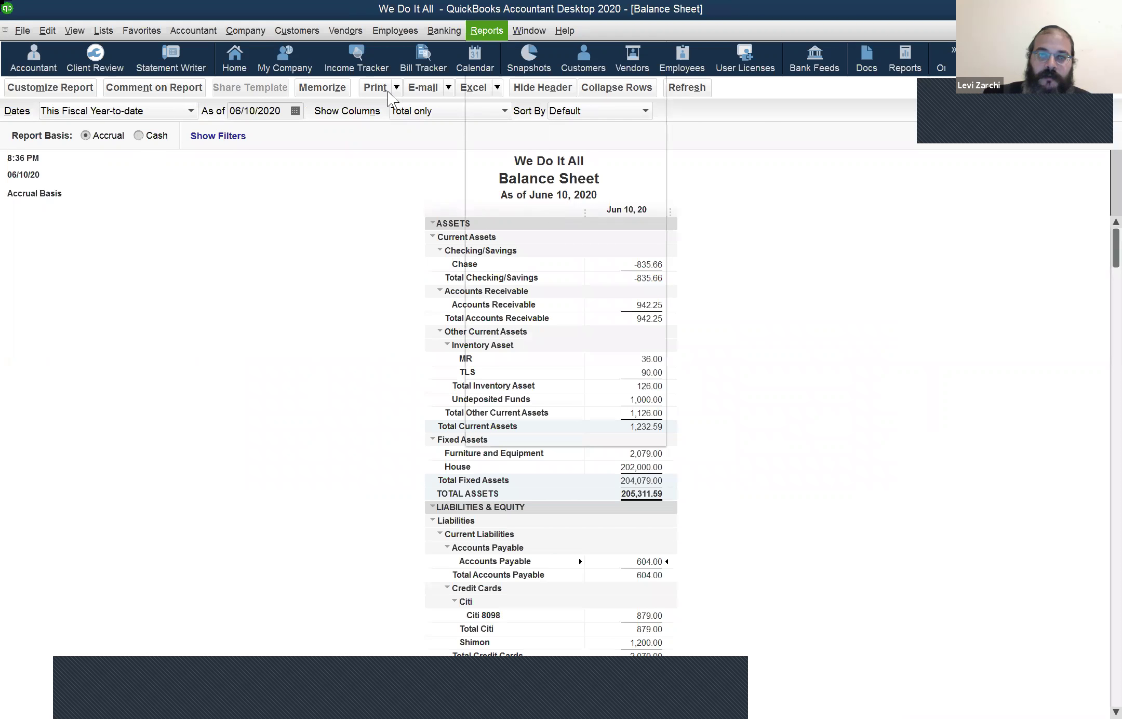
{"action": "key", "text": "alt+o"}
{"action": "key", "text": "Return"}
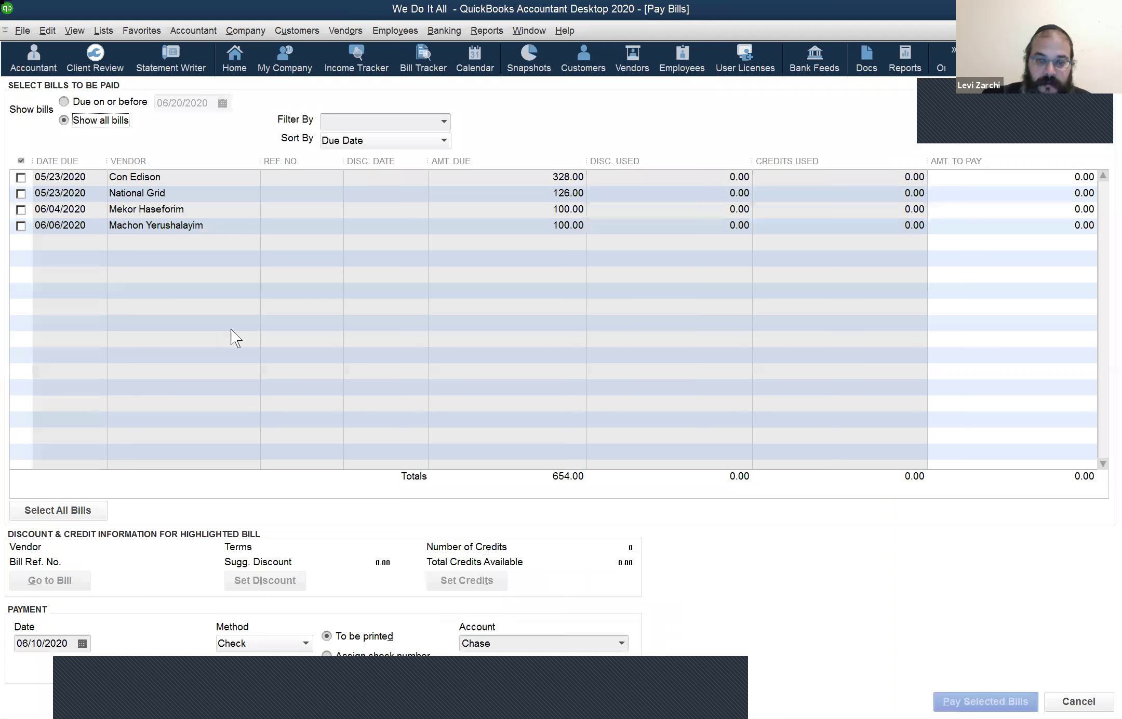
{"action": "key", "text": "Tab"}
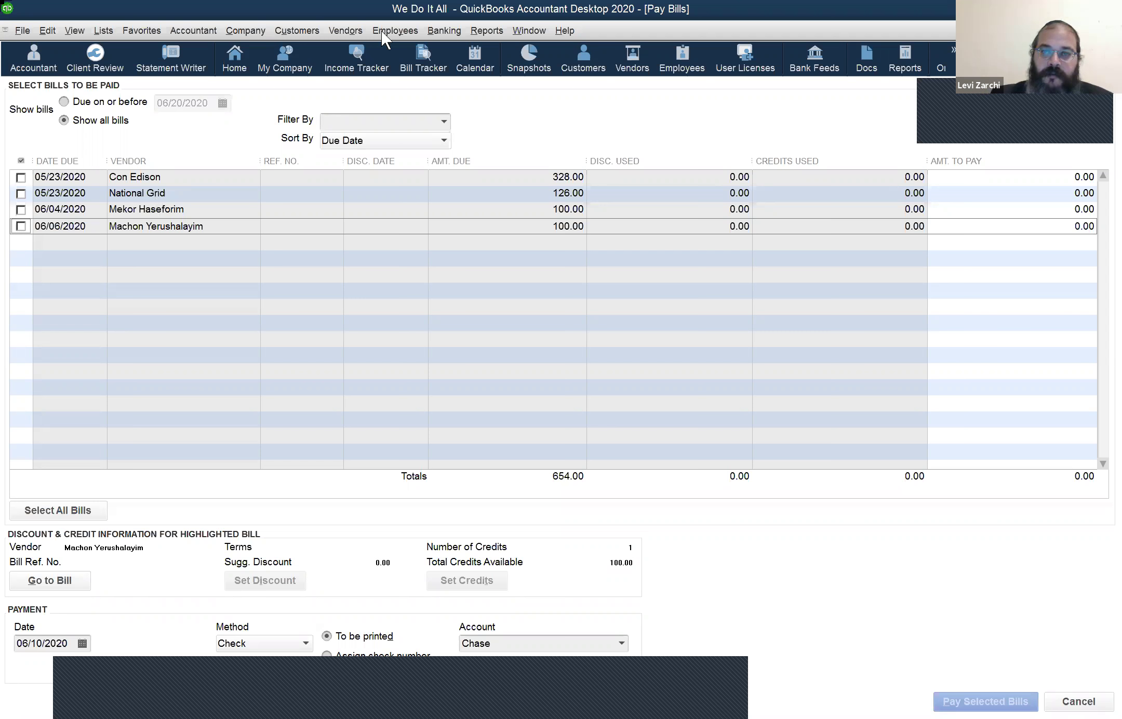
Step: Recheck Machon Yerushalayim's check and bill in the Vendor Center, and go back to Pay Bills
{"action": "left_click", "coordinate": [618, 62]}
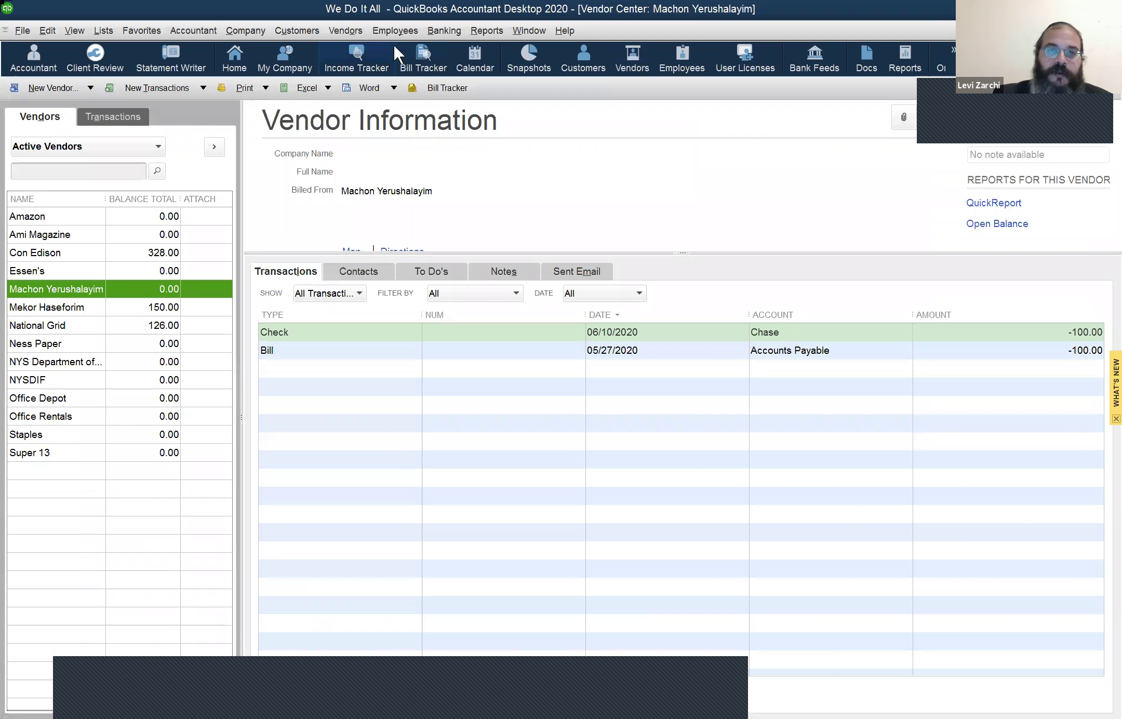
{"action": "key", "text": "alt+o"}
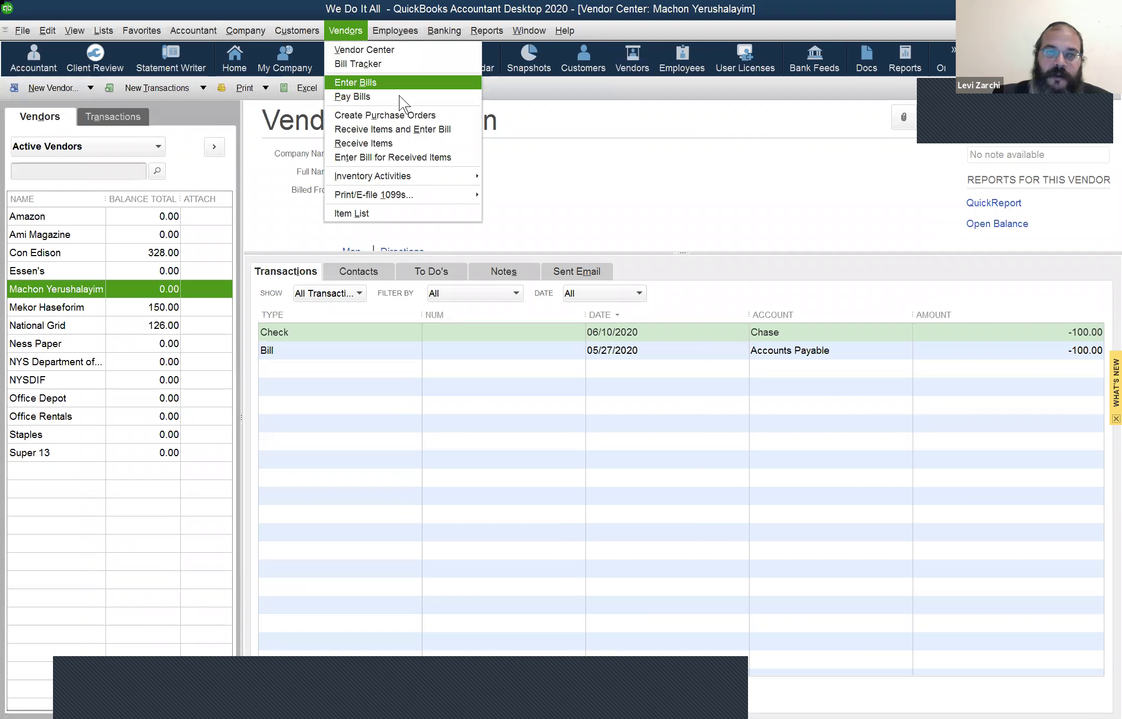
{"action": "key", "text": "p"}
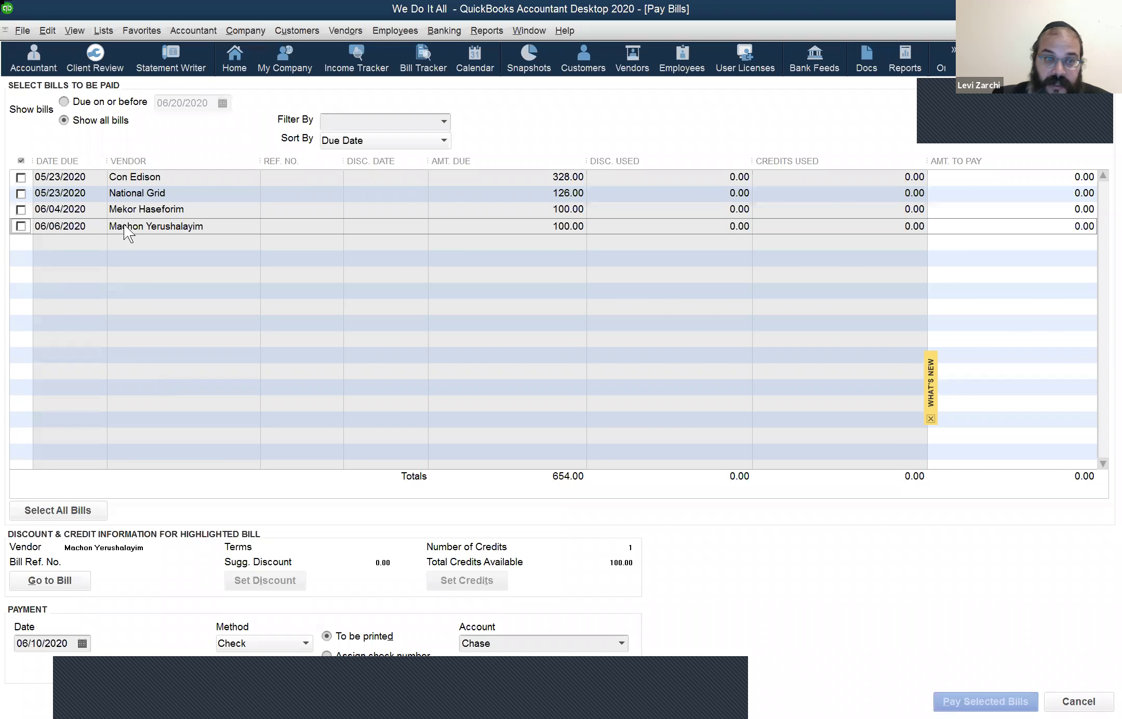
Step: Compare the Machon Yerushalayim bill's credits with Mekor Haseforim's, mark the Machon Yerushalayim bill for payment, and open its available credits
{"action": "left_click", "coordinate": [21, 226]}
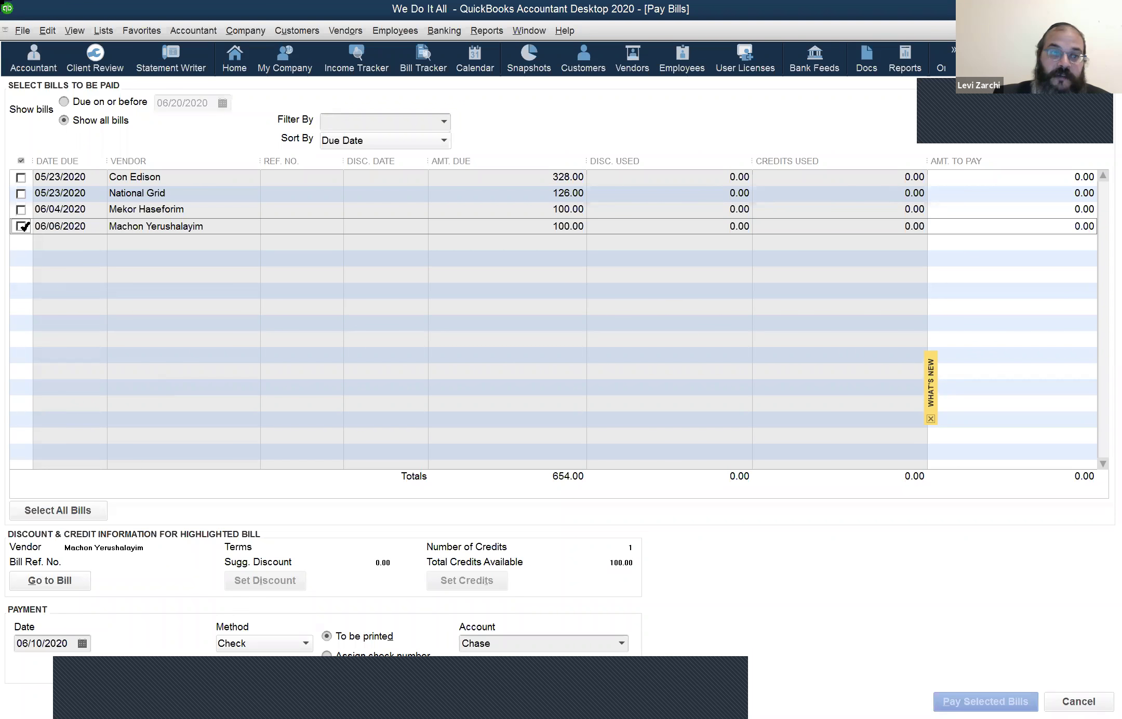
{"action": "left_click", "coordinate": [66, 207]}
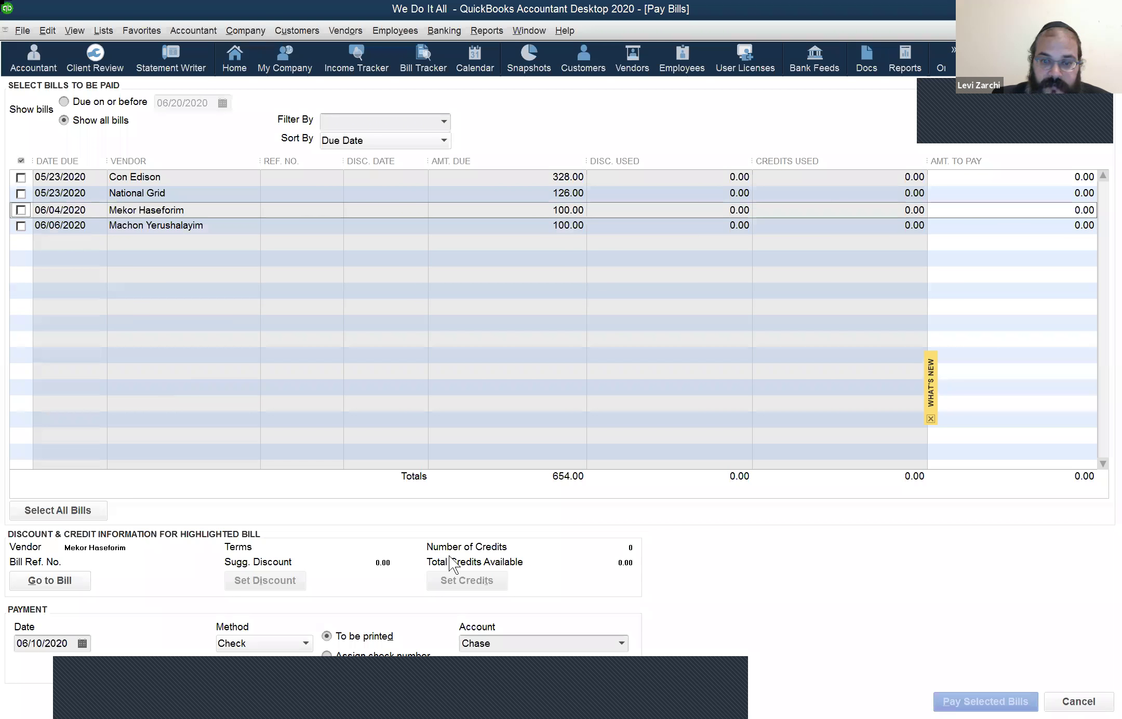
{"action": "left_click", "coordinate": [104, 227]}
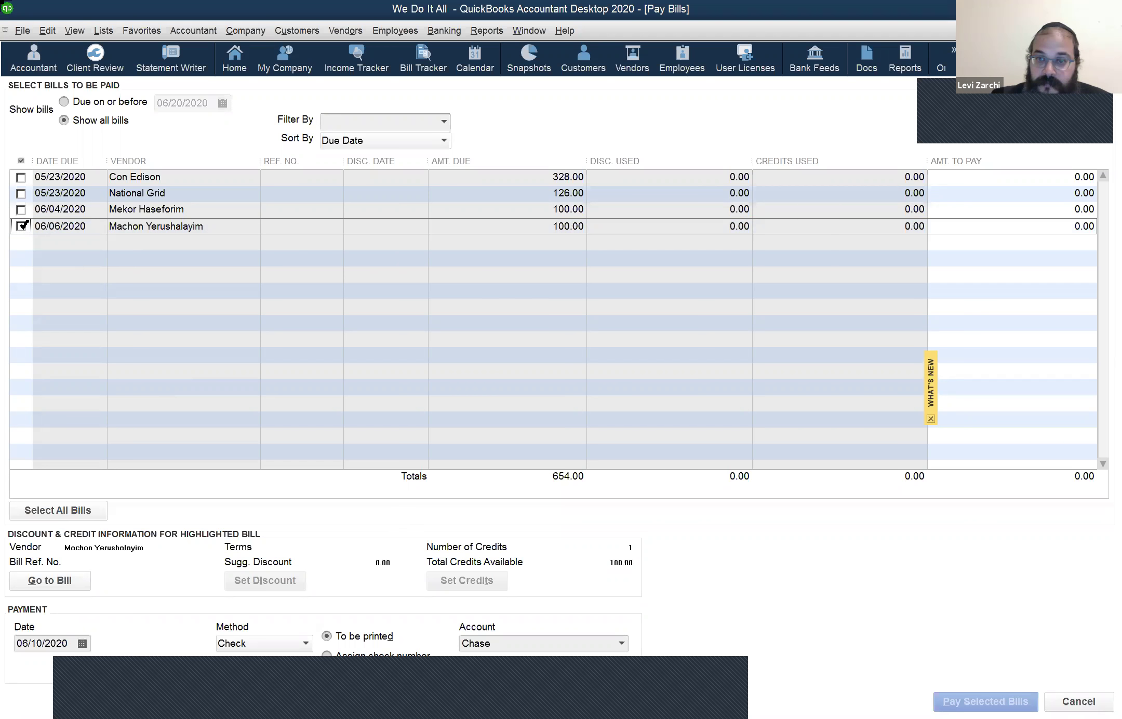
{"action": "left_click", "coordinate": [21, 226]}
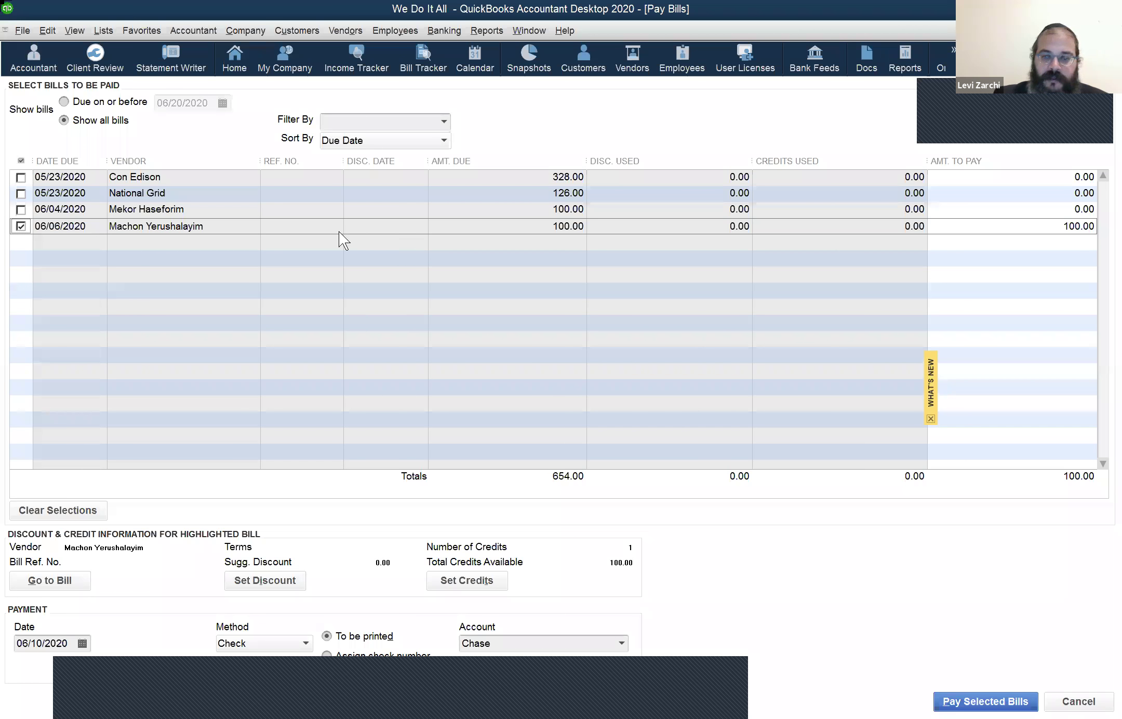
{"action": "left_click", "coordinate": [490, 582]}
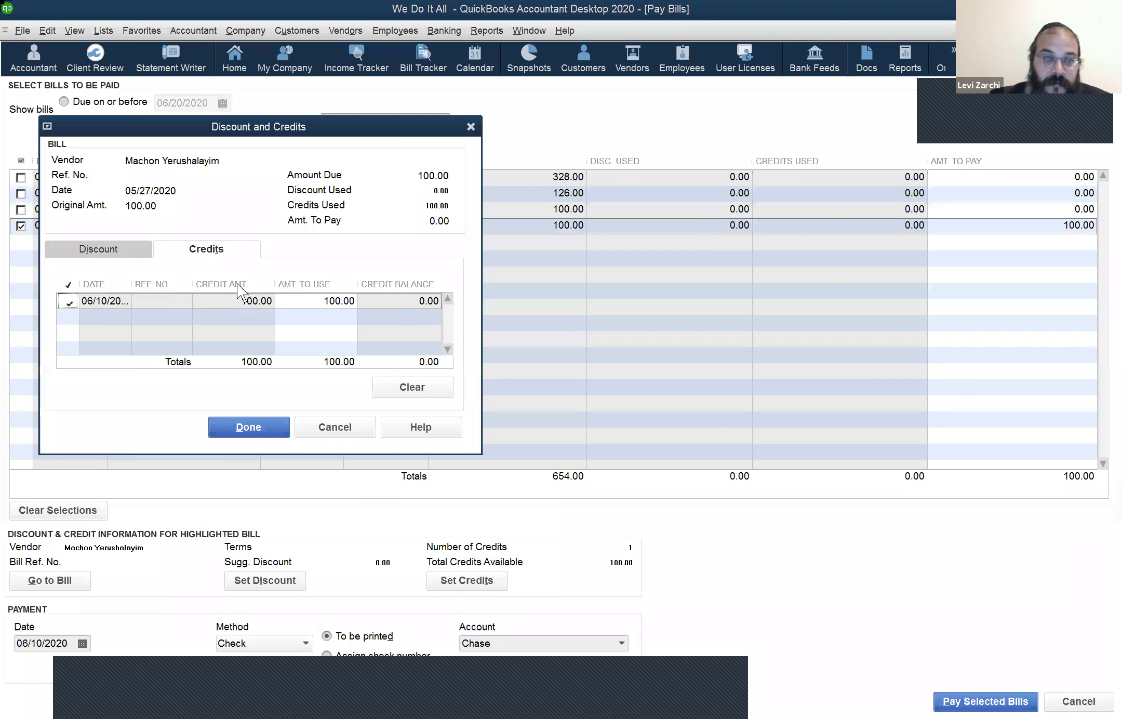
{"action": "left_click", "coordinate": [235, 284]}
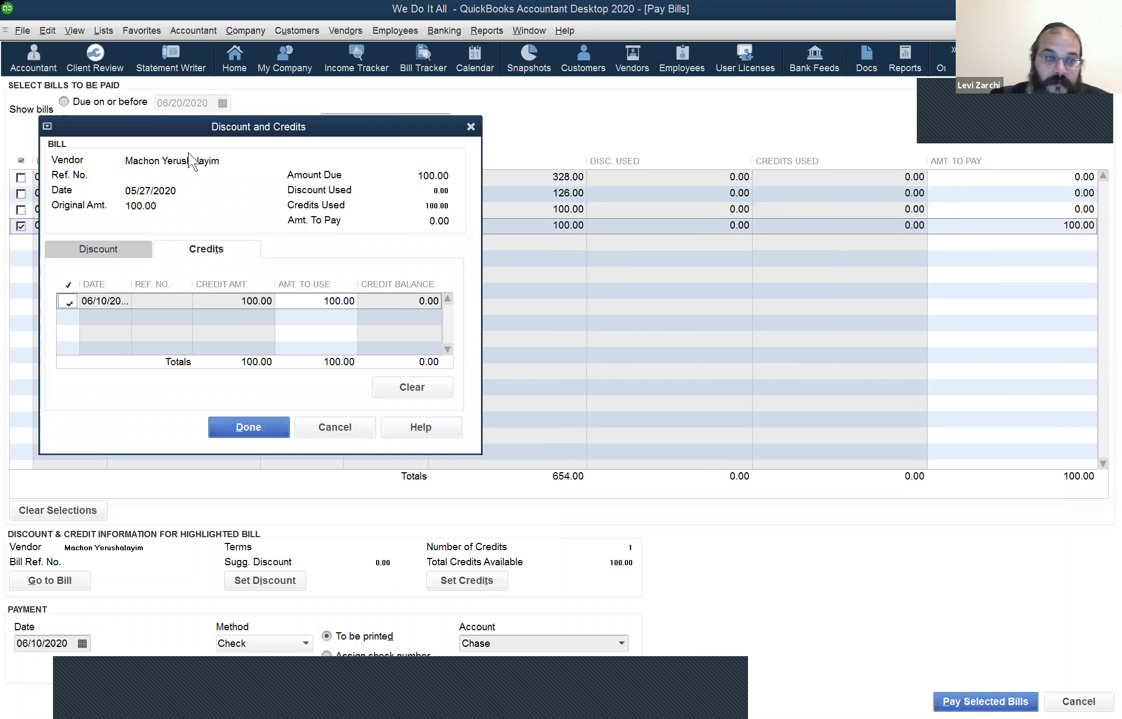
{"action": "left_click_drag", "start_coordinate": [263, 129], "coordinate": [629, 192]}
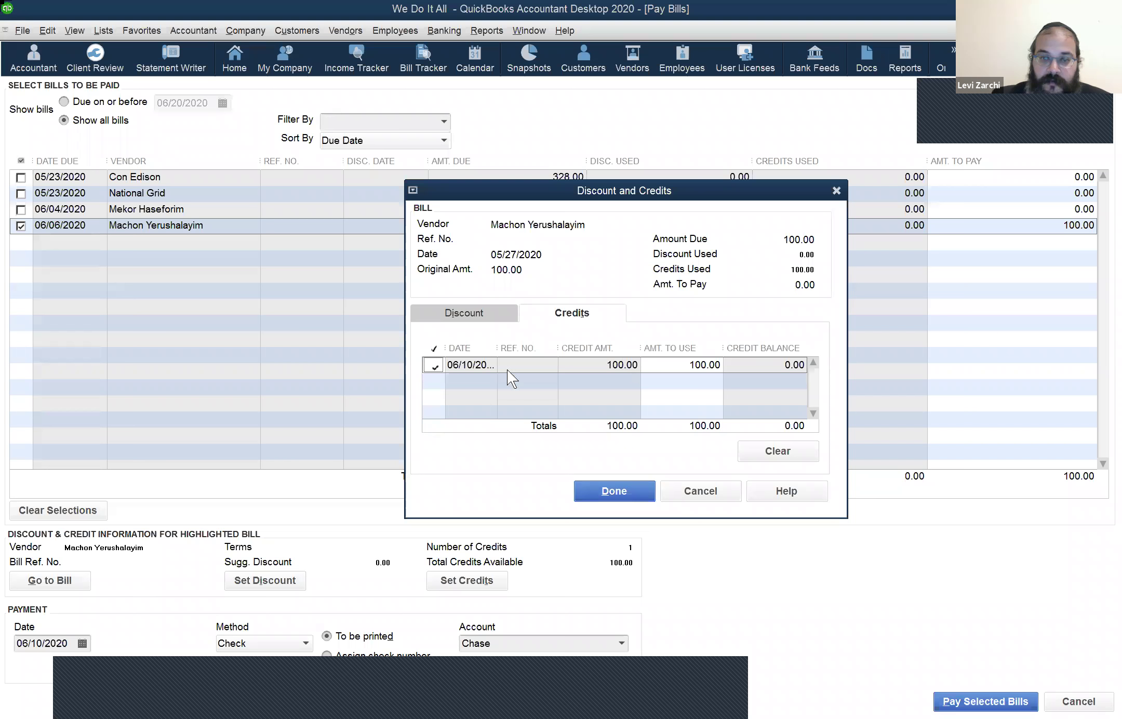
Step: Try using only part of the 06/10/2020 credit on the Machon Yerushalayim bill, with amounts of 50.00 and 72.00
{"action": "left_click", "coordinate": [434, 366]}
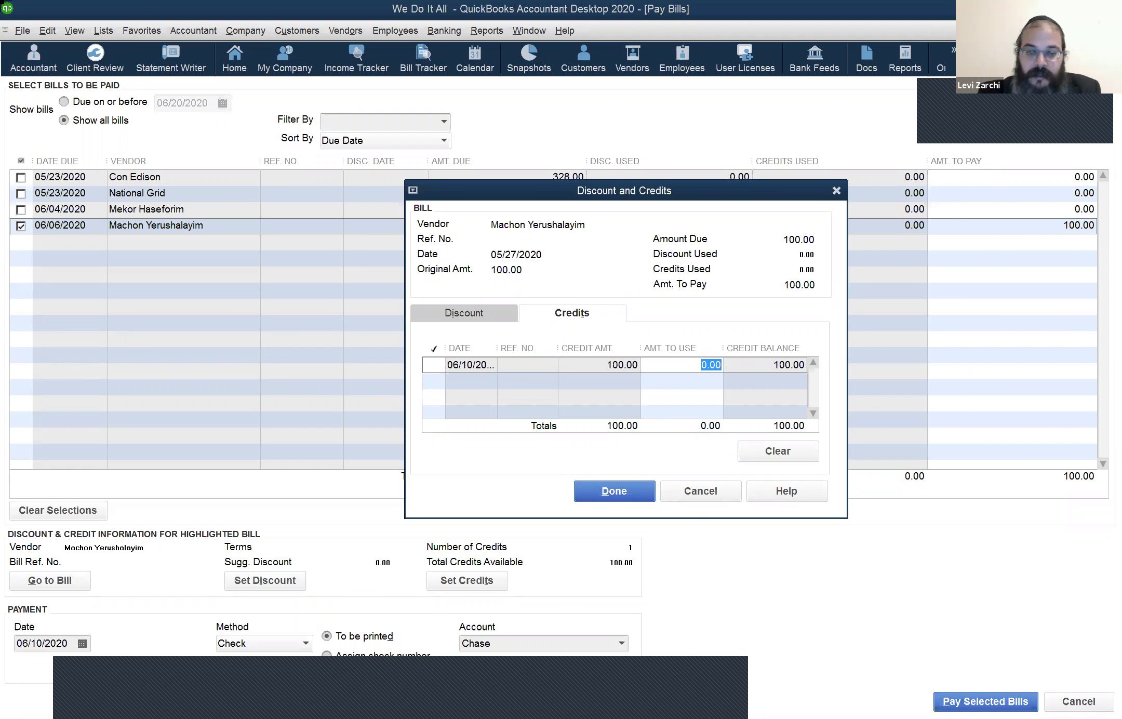
{"action": "type", "text": "50"}
{"action": "key", "text": "Tab"}
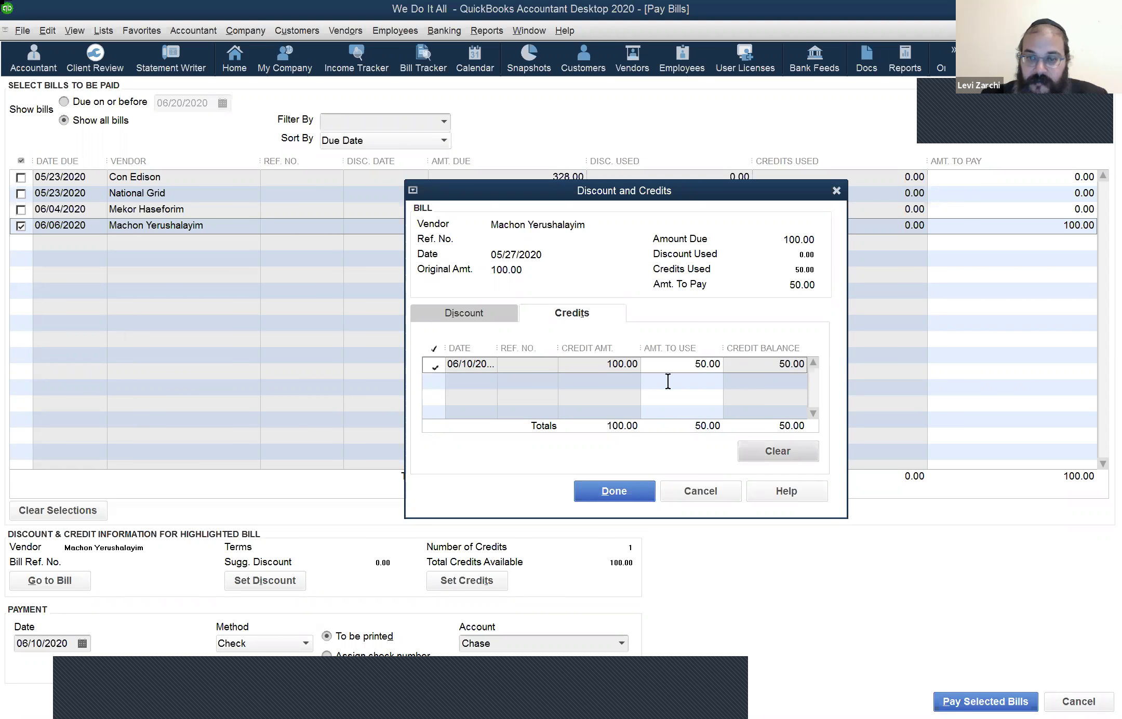
{"action": "left_click", "coordinate": [715, 369]}
{"action": "key", "text": "Tab"}
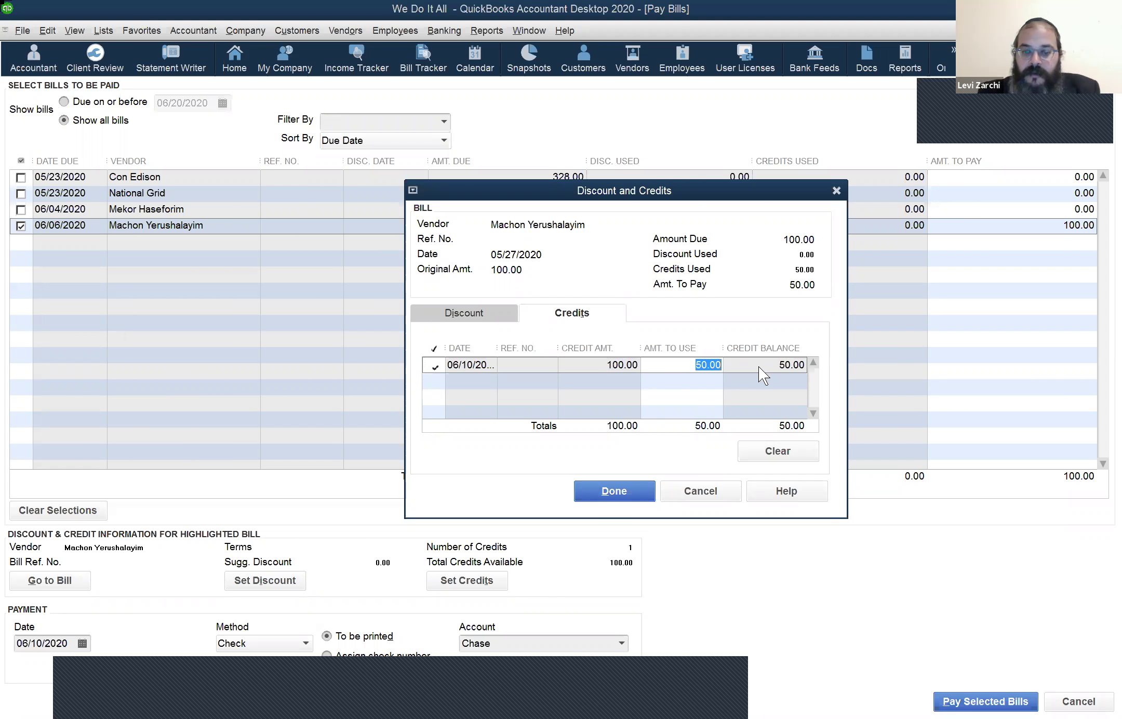
{"action": "type", "text": "72"}
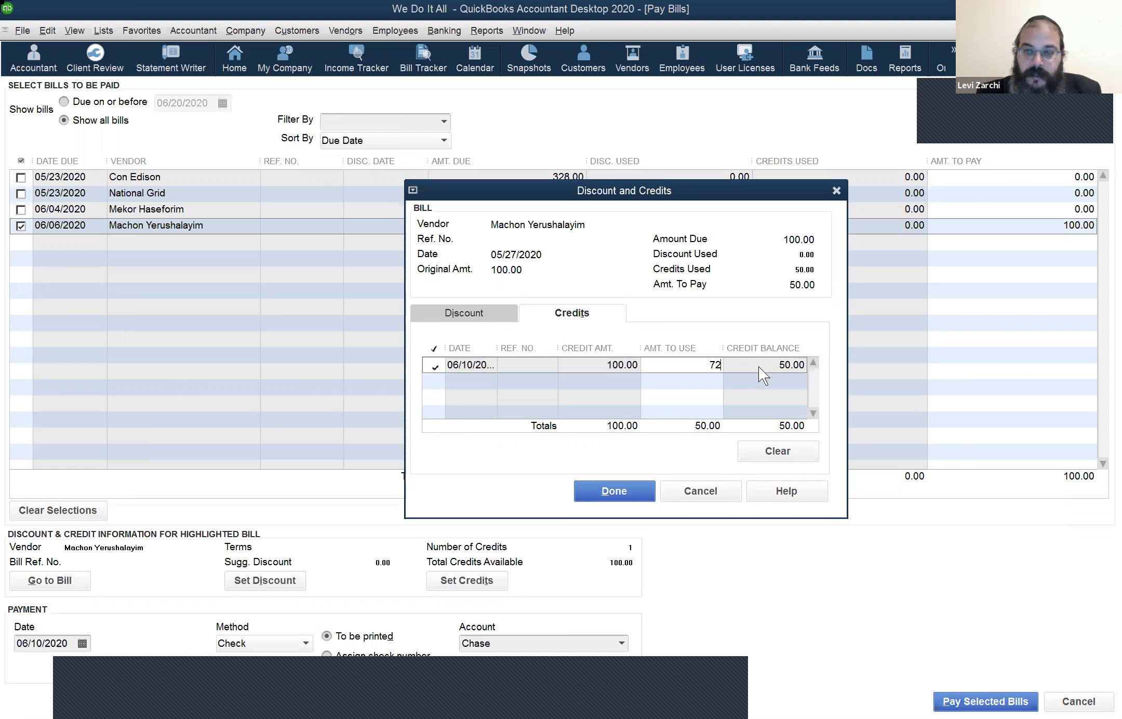
{"action": "key", "text": "Tab"}
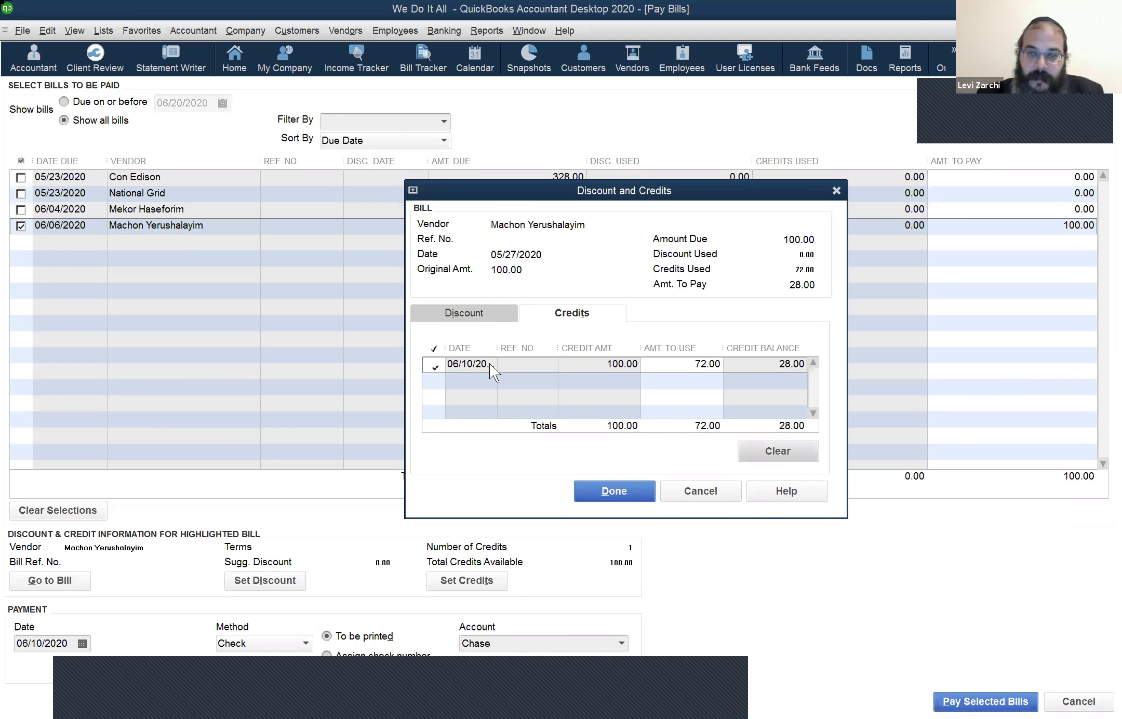
Step: Apply the full 100.00 credit to the Machon Yerushalayim bill, and record the bill payment before returning to Pay Bills
{"action": "double_click", "coordinate": [432, 369]}
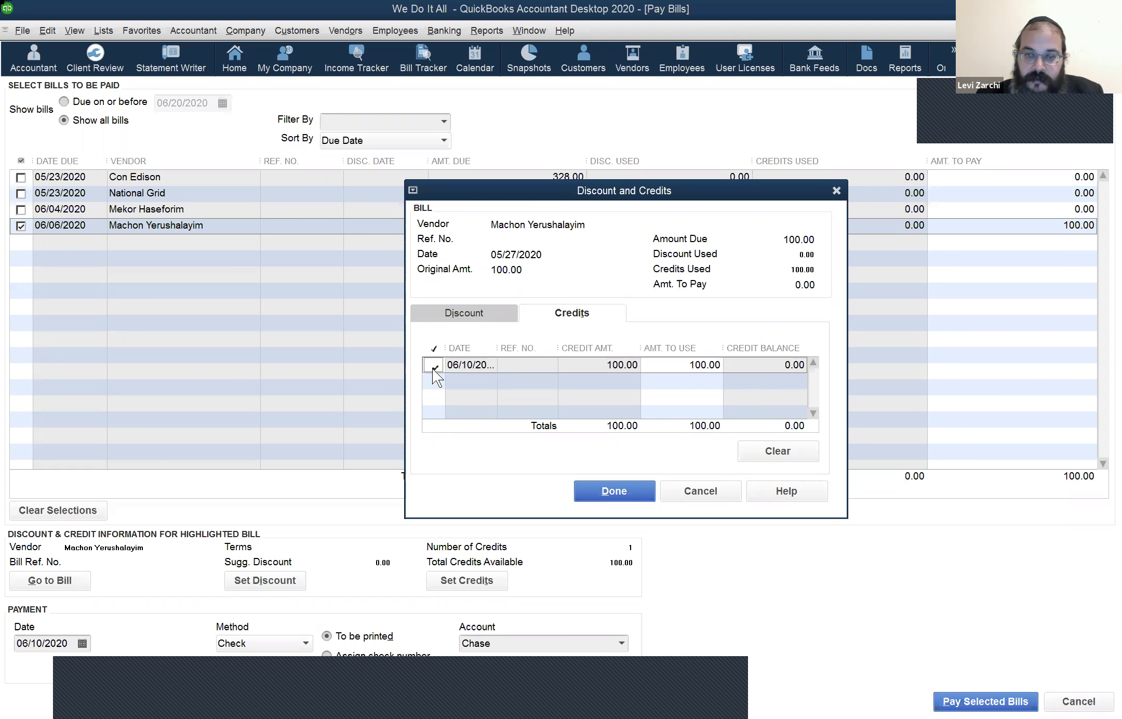
{"action": "left_click", "coordinate": [614, 491]}
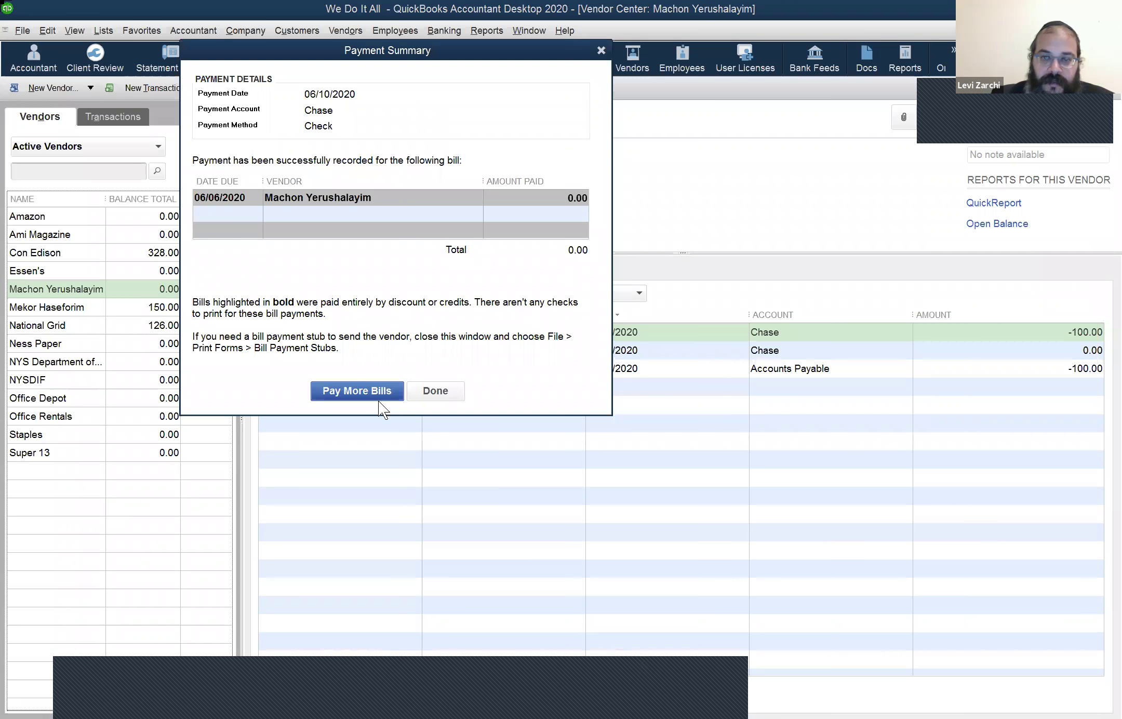
{"action": "left_click", "coordinate": [378, 399]}
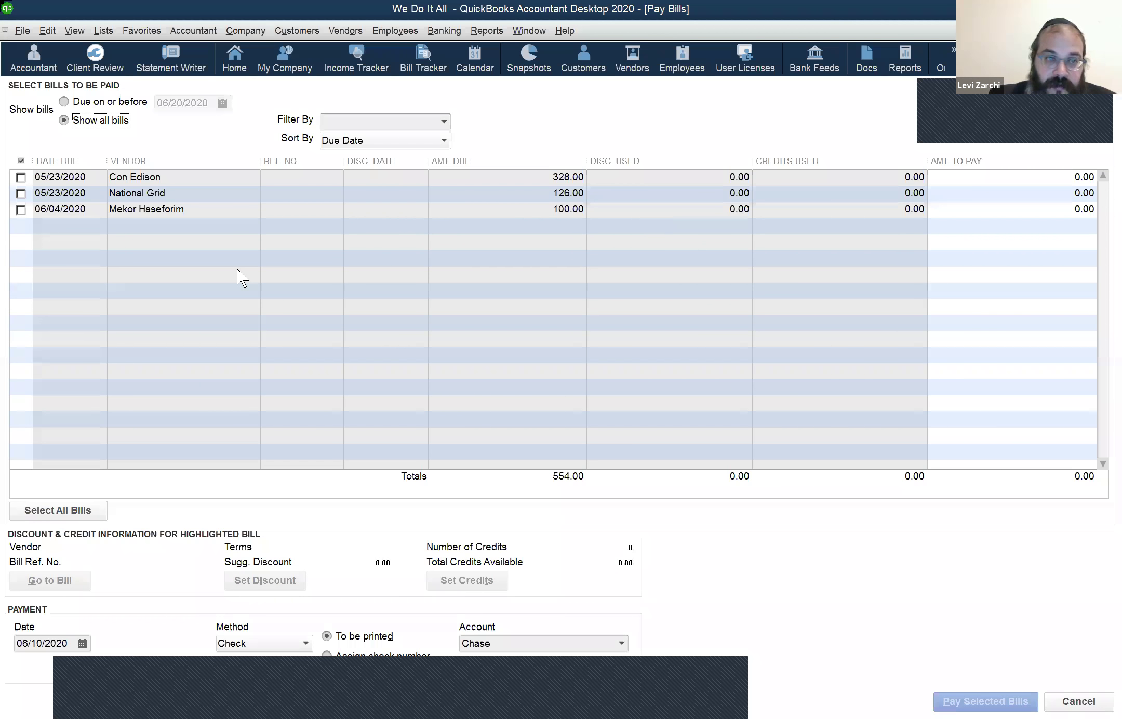
Step: Close Pay Bills and return to the Vendor Center
{"action": "key", "text": "Tab"}
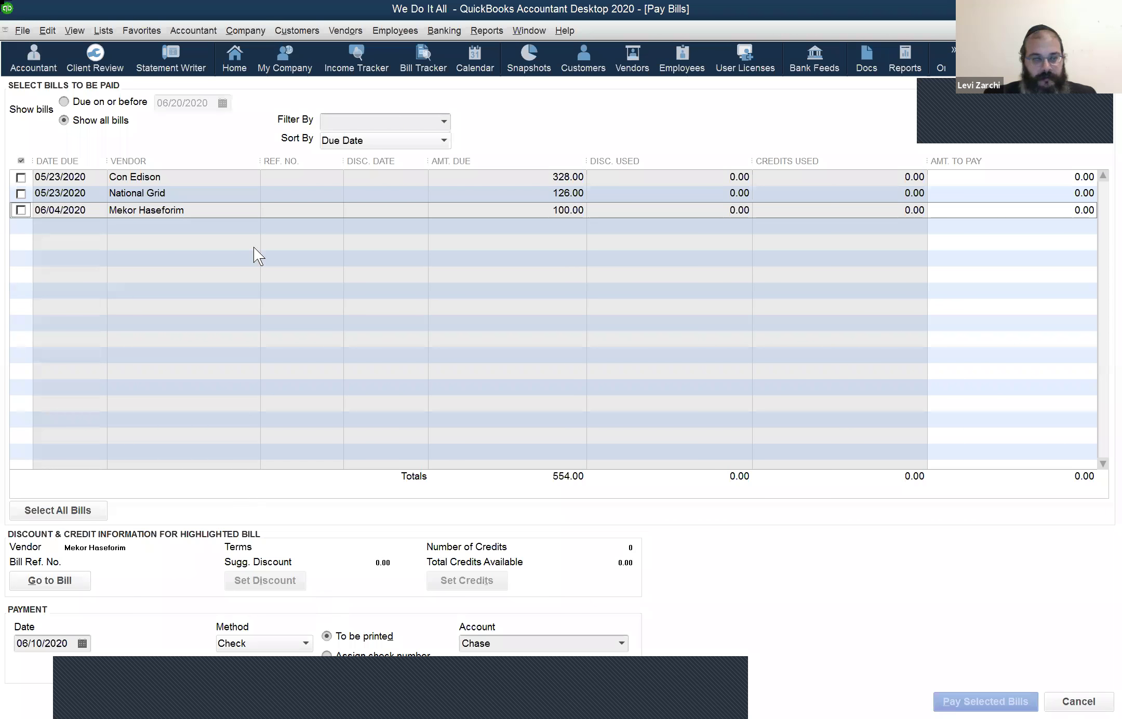
{"action": "key", "text": "alt+u"}
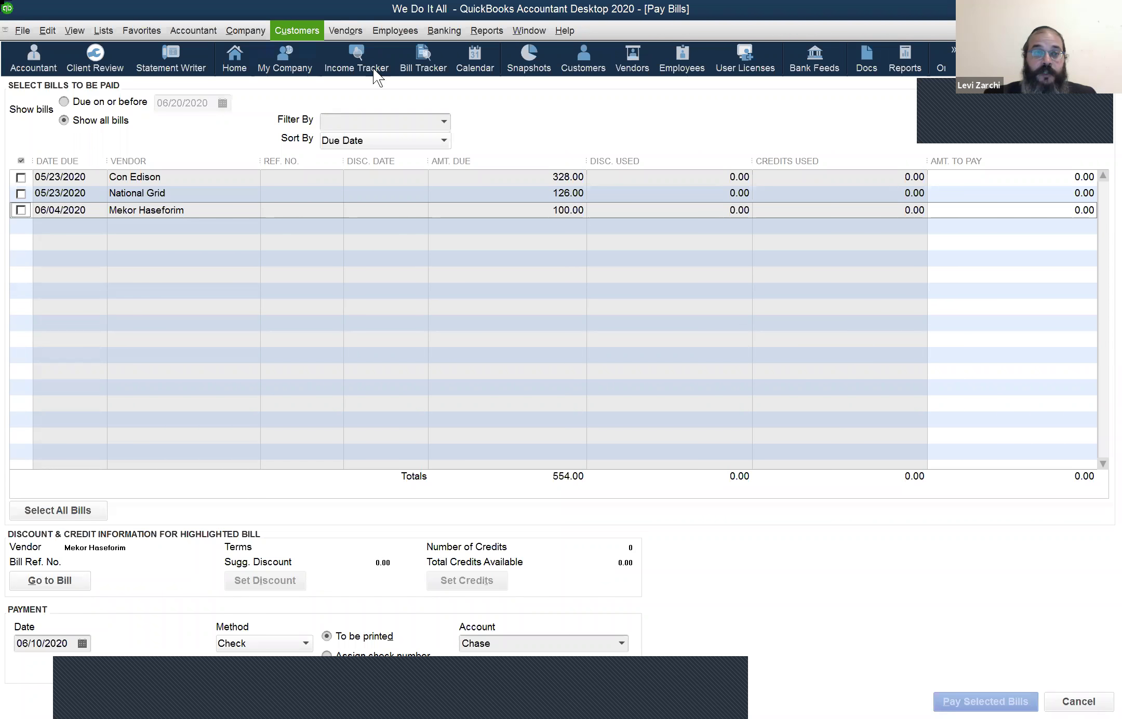
{"action": "key", "text": "Right"}
{"action": "key", "text": "Down"}
{"action": "key", "text": "Down"}
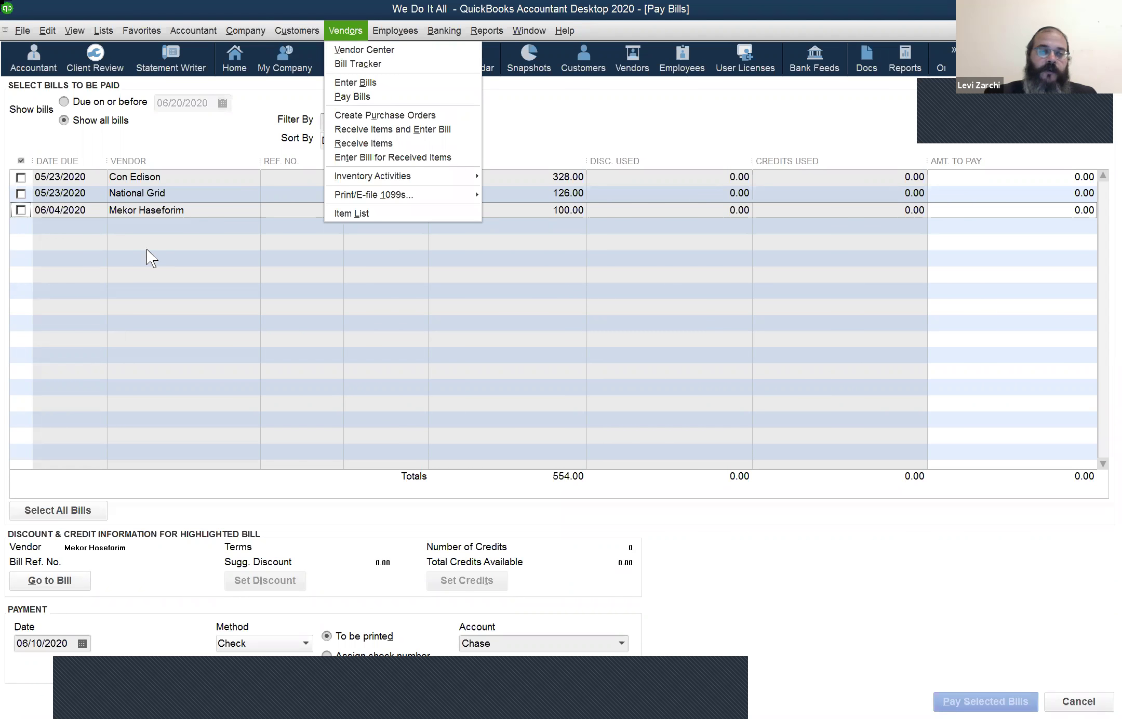
{"action": "left_click", "coordinate": [230, 133]}
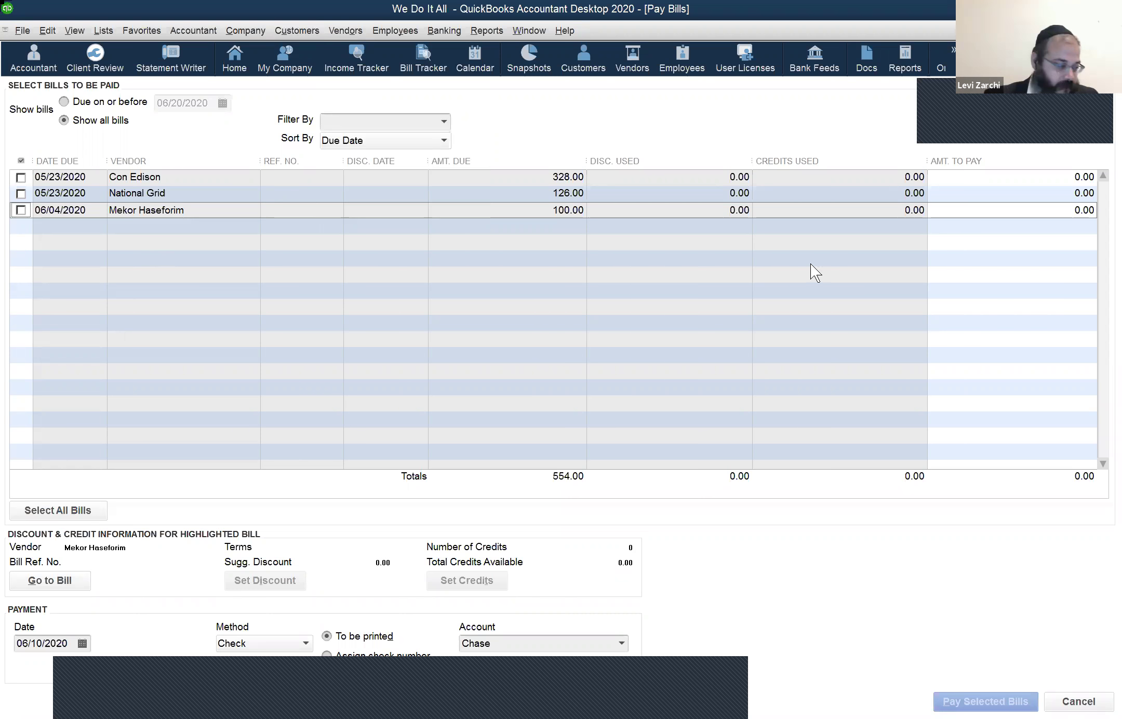
{"action": "key", "text": "Escape"}
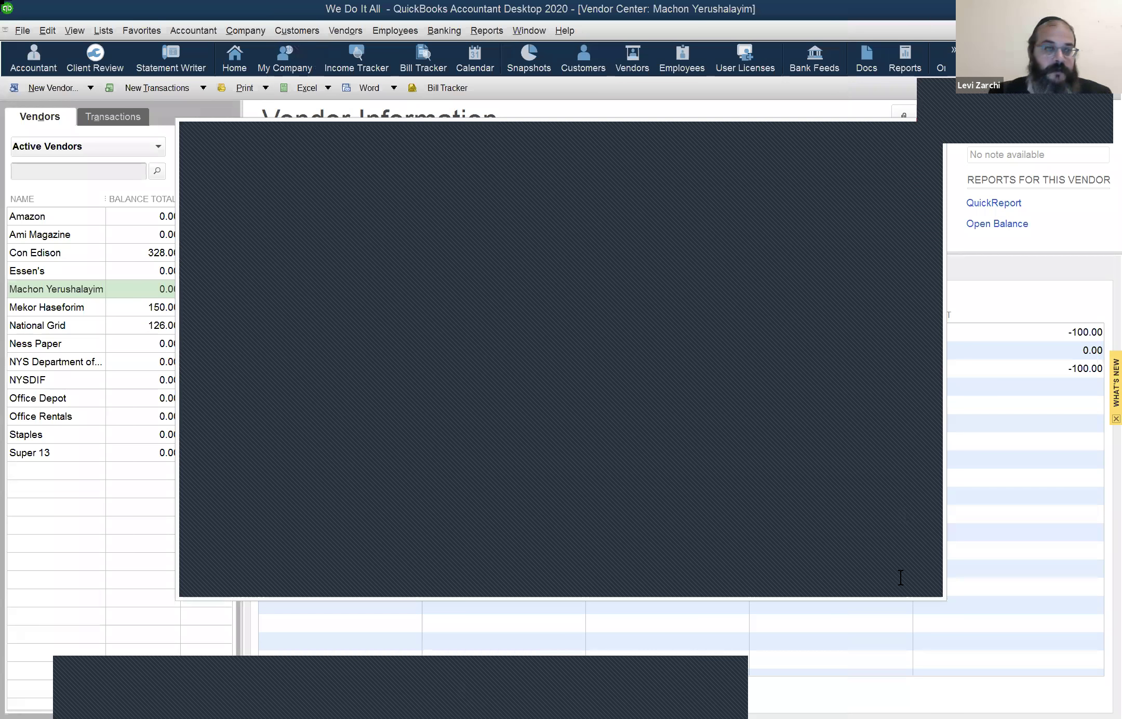
{"action": "key", "text": "alt+Tab"}
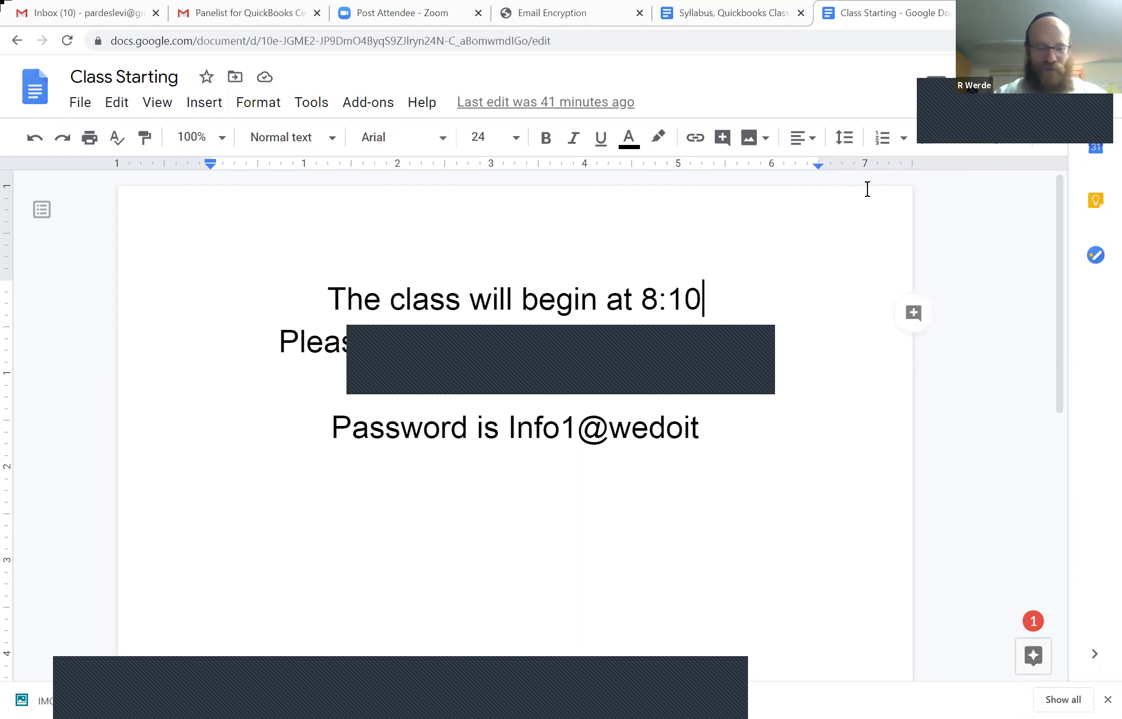
{"action": "left_click", "coordinate": [864, 427]}
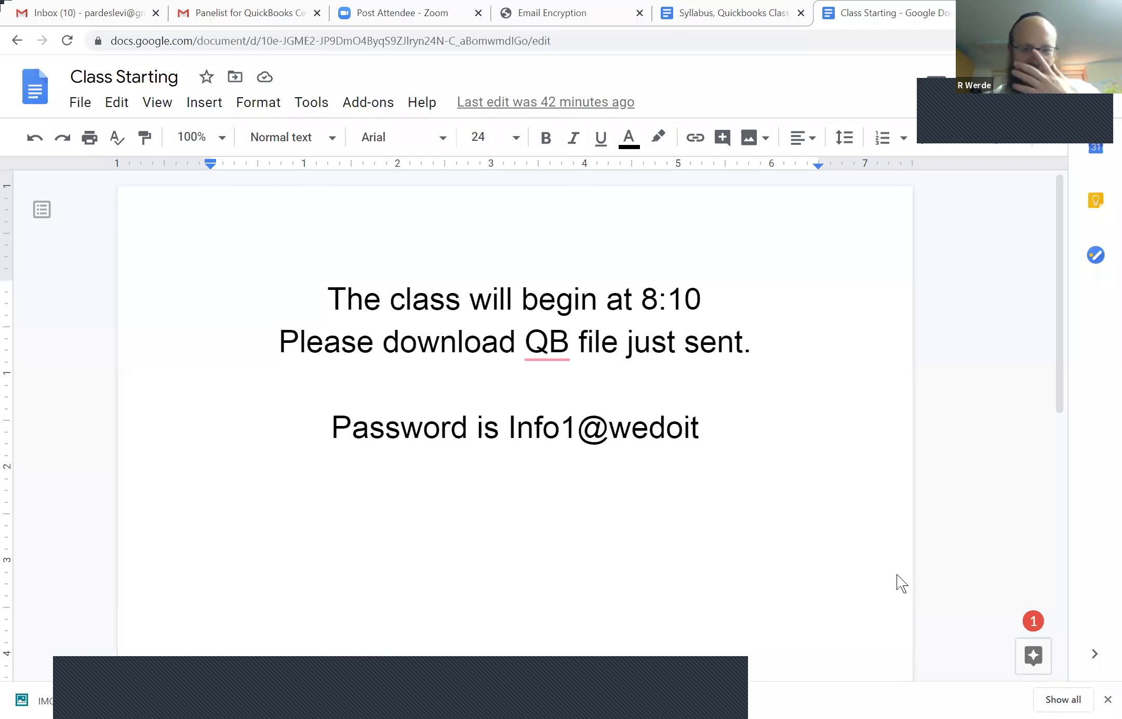
{"action": "key", "text": "alt+Tab"}
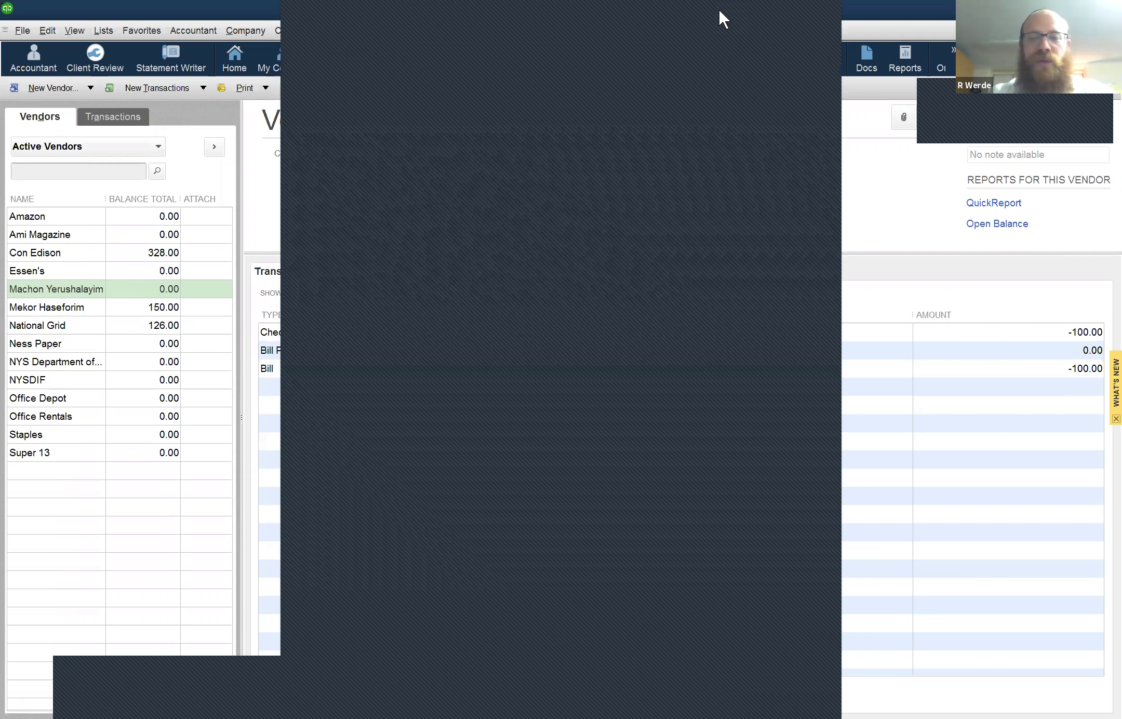
{"action": "left_click", "coordinate": [983, 438]}
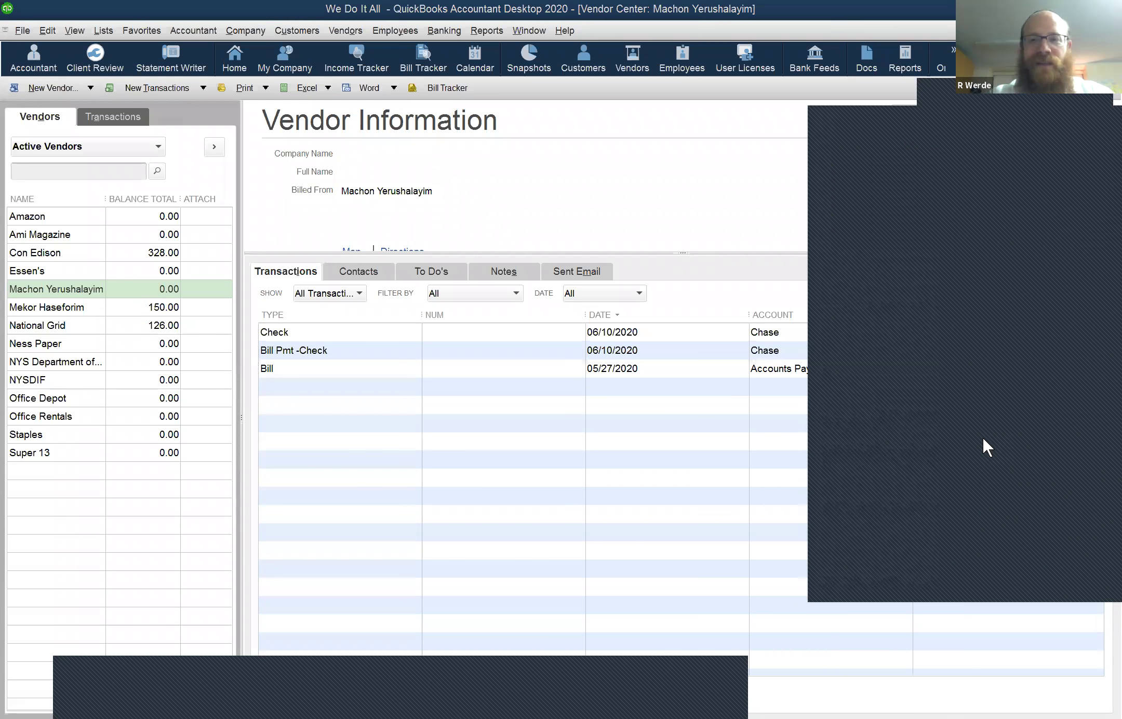
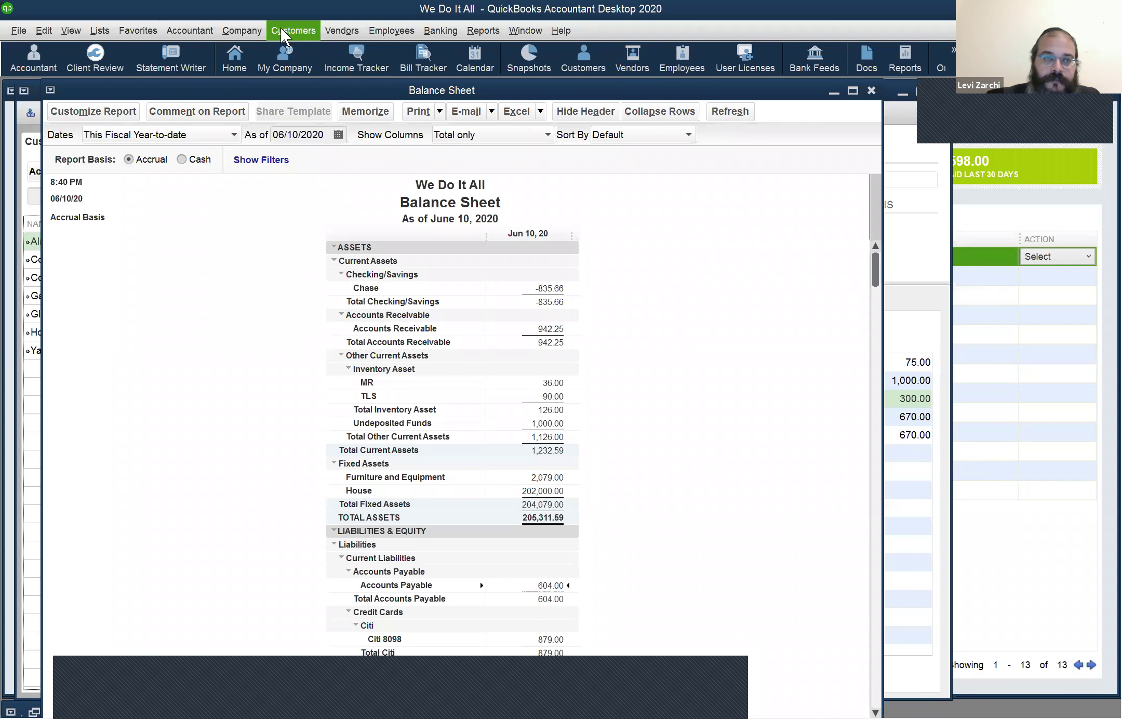
Step: Look through the accountant, company and file utility commands, and open the Make General Journal Entries window
{"action": "left_click", "coordinate": [176, 32]}
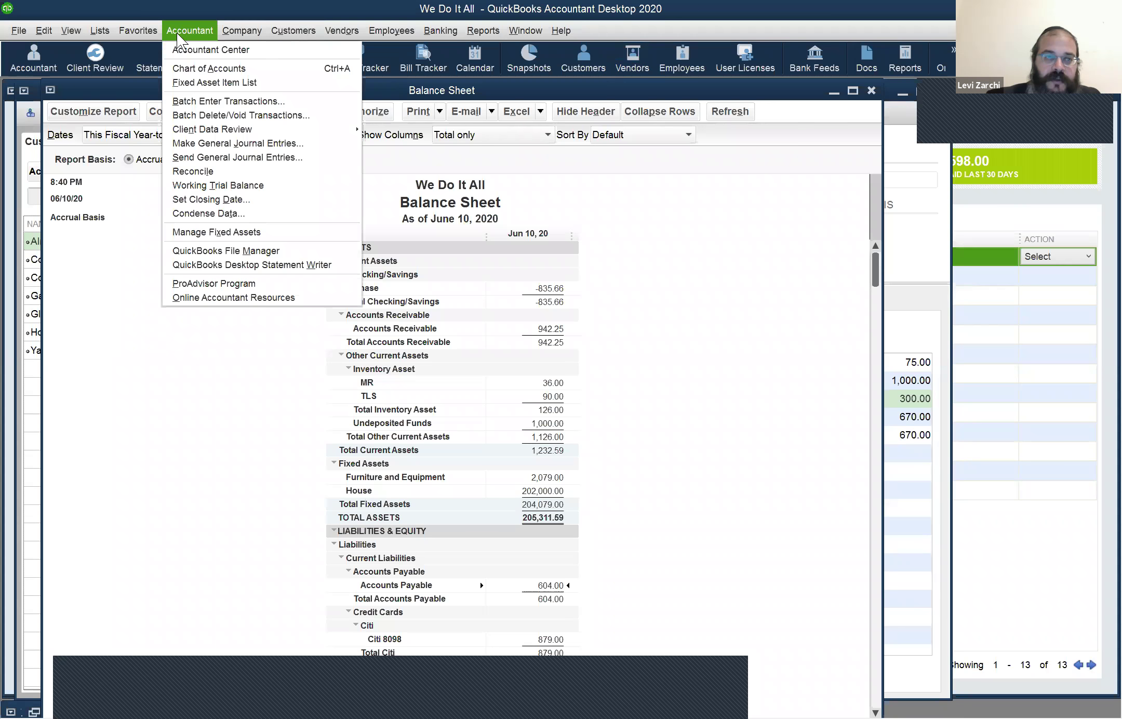
{"action": "mouse_move", "coordinate": [225, 37]}
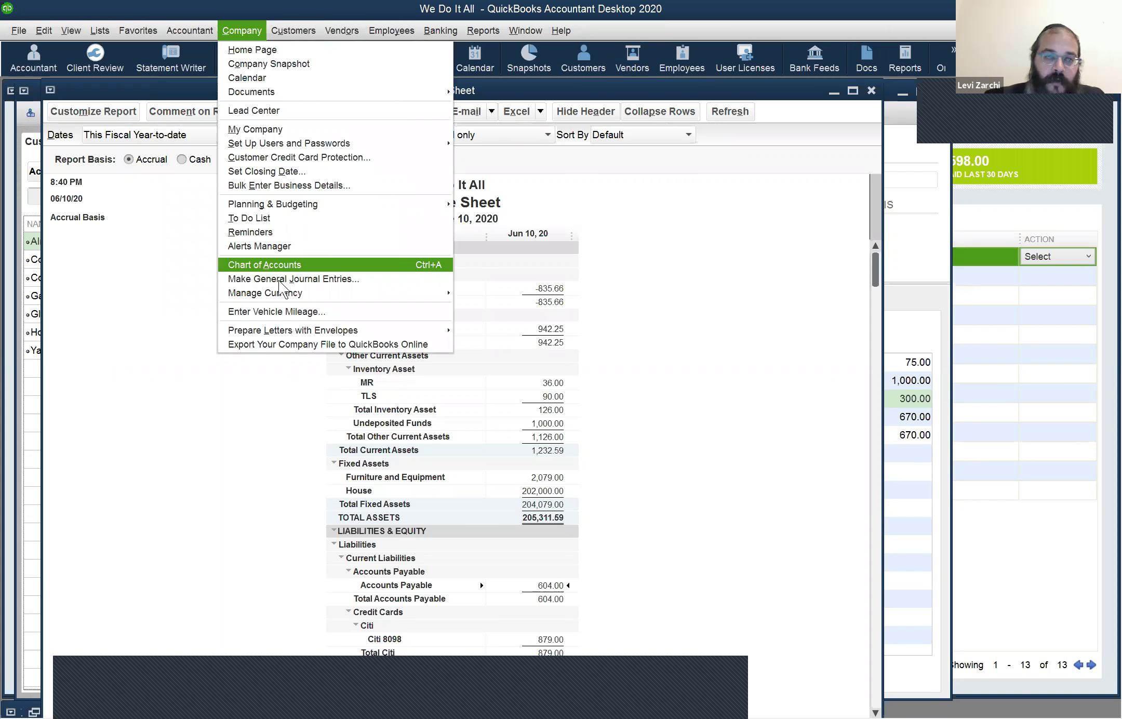
{"action": "key", "text": "Down"}
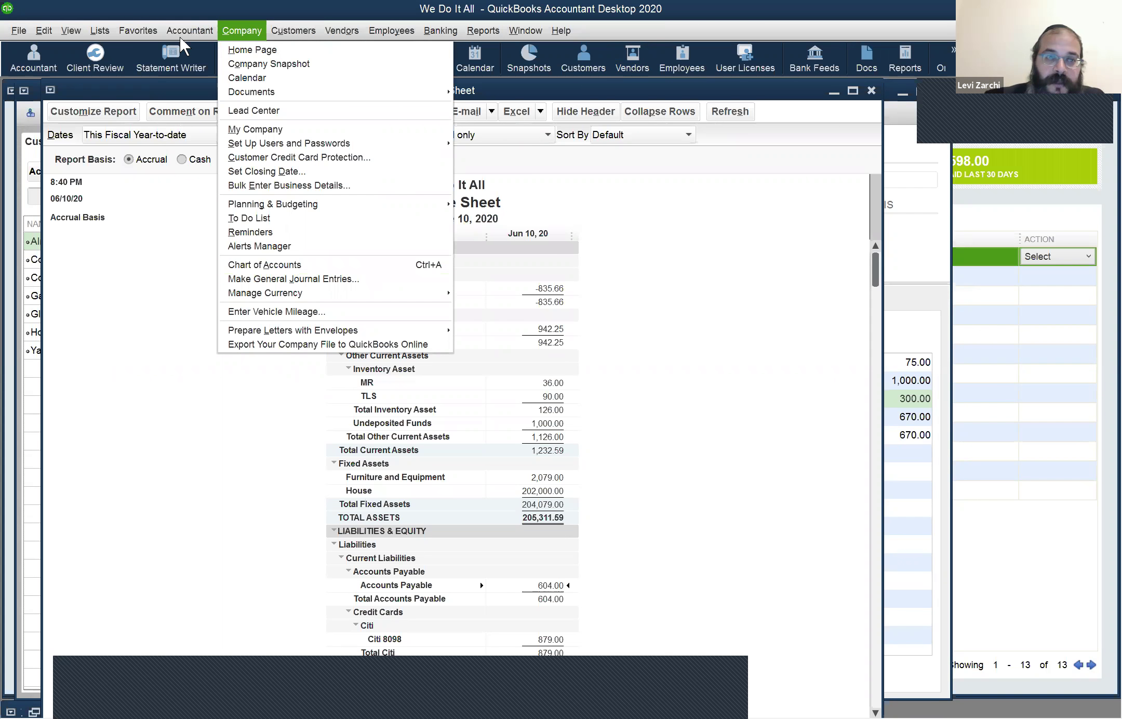
{"action": "left_click", "coordinate": [180, 36]}
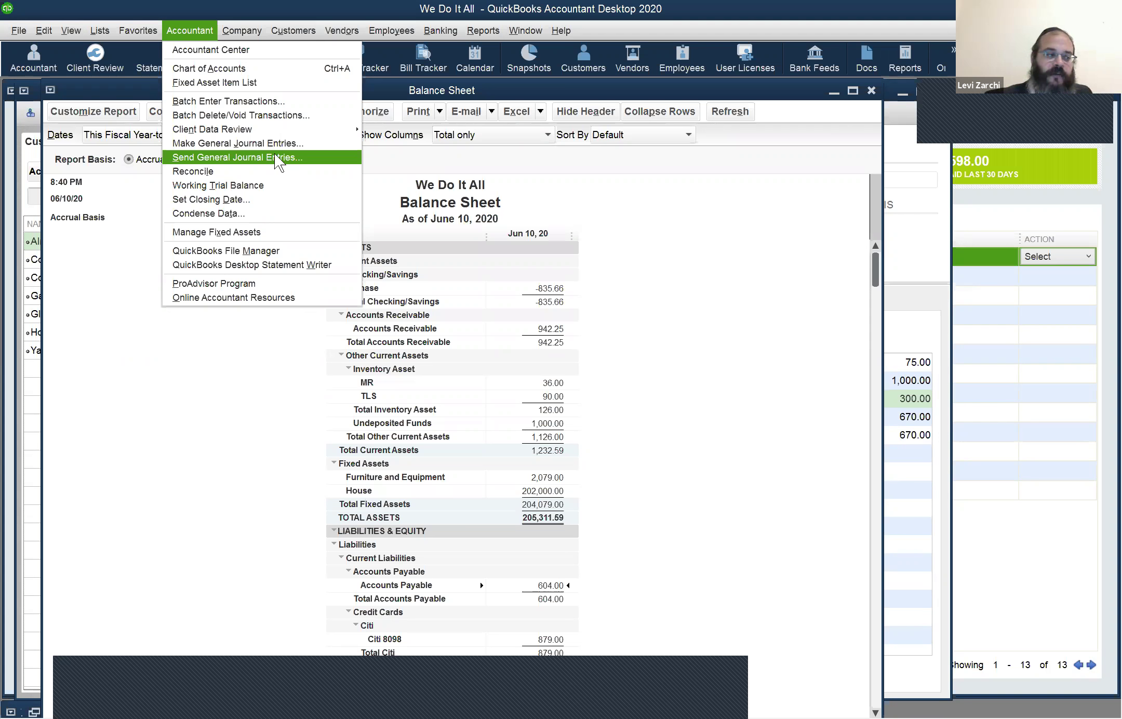
{"action": "left_click", "coordinate": [18, 30]}
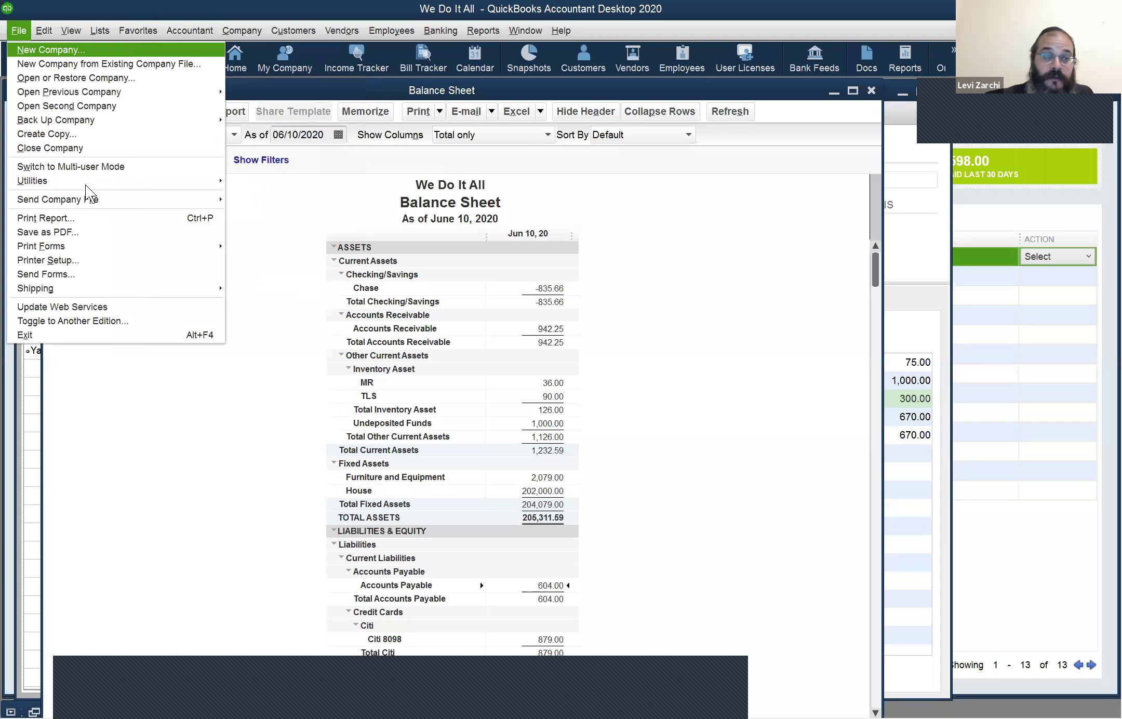
{"action": "mouse_move", "coordinate": [124, 183]}
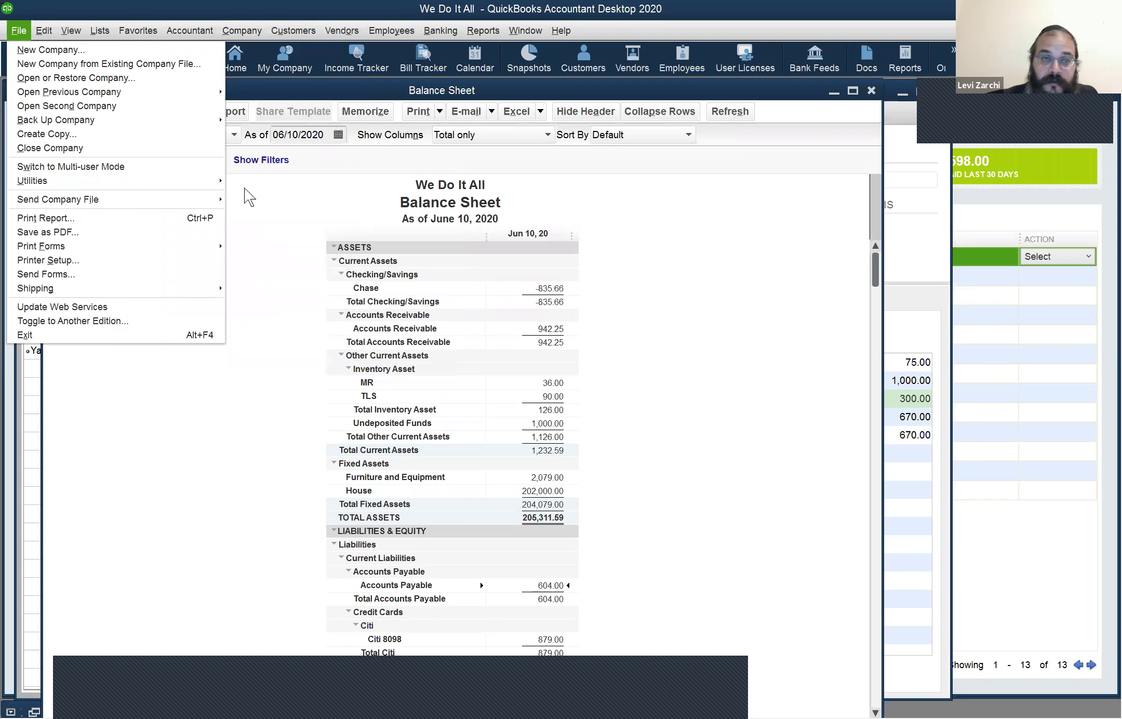
{"action": "mouse_move", "coordinate": [208, 180]}
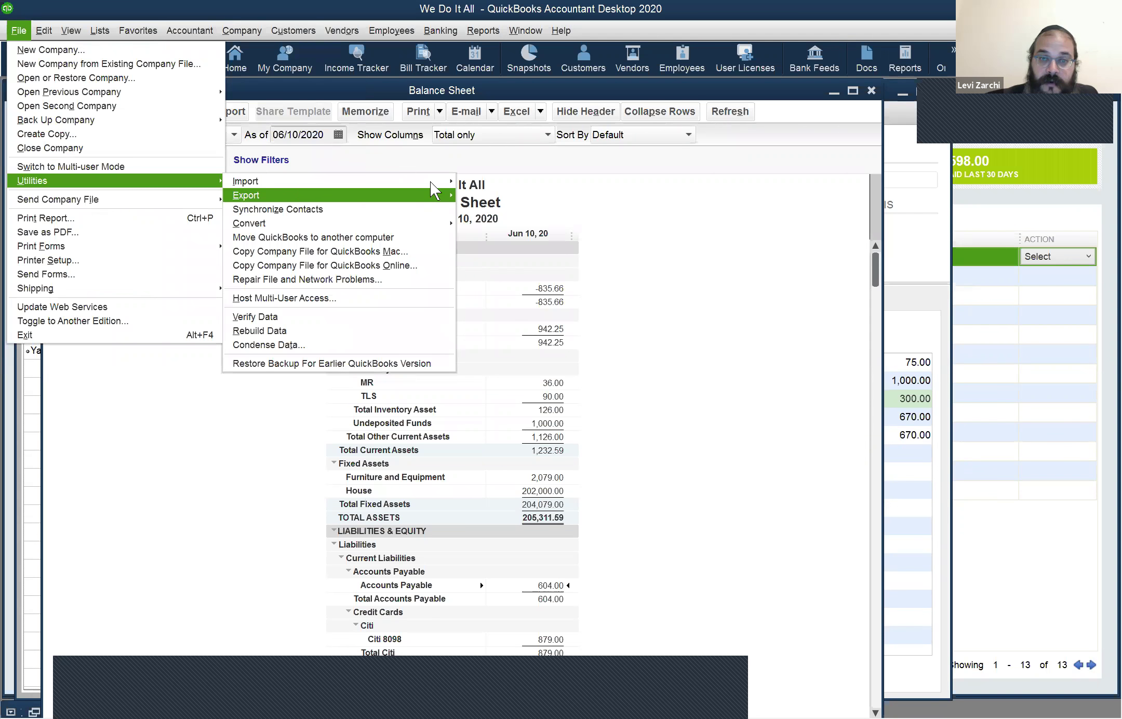
{"action": "mouse_move", "coordinate": [434, 181]}
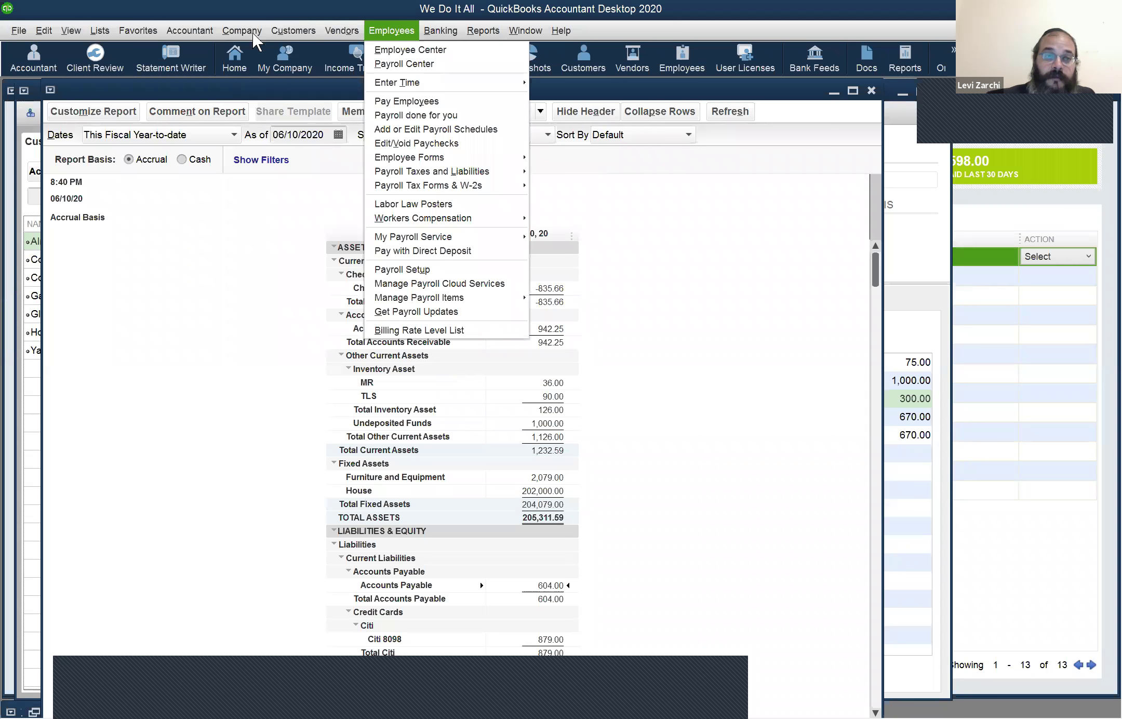
{"action": "mouse_move", "coordinate": [253, 35]}
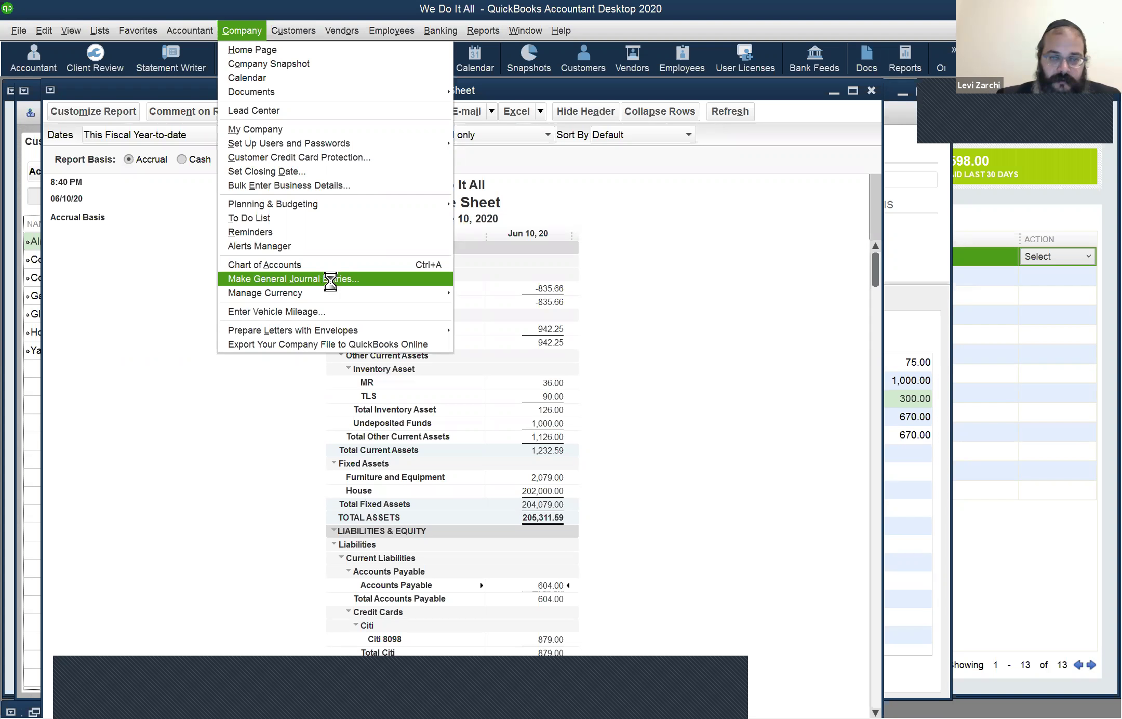
{"action": "key", "text": "Return"}
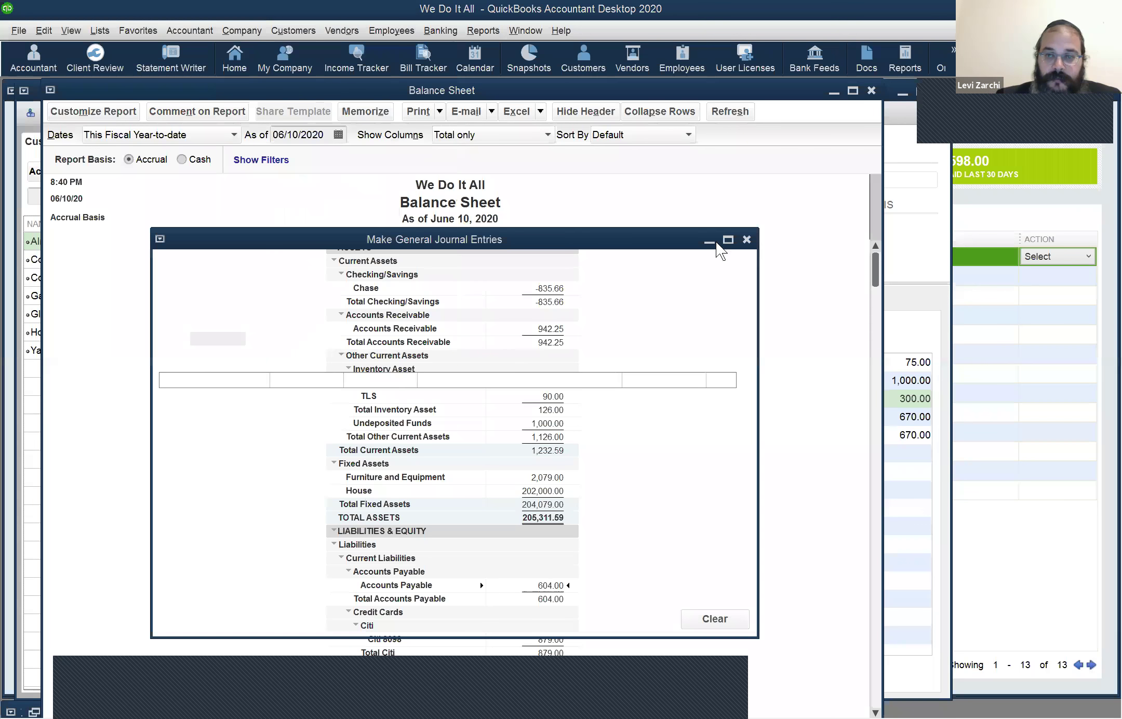
Step: Maximize the journal entry window and date the adjusting entry 05/31/2020
{"action": "left_click", "coordinate": [727, 240]}
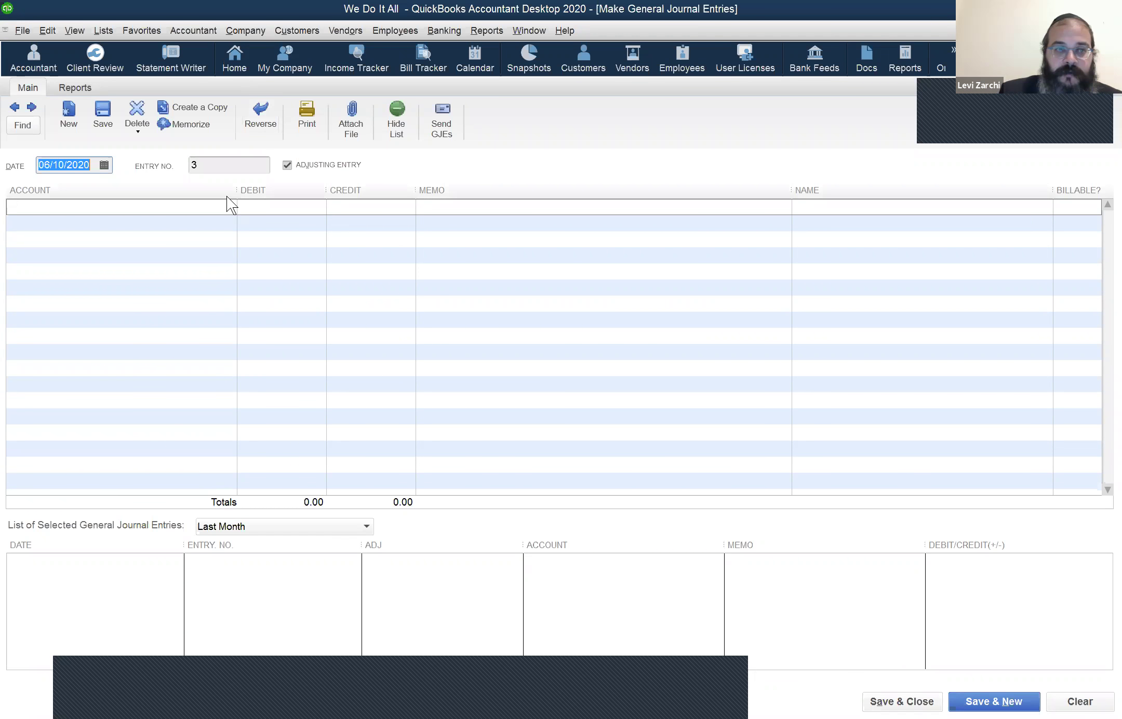
{"action": "key", "text": "m"}
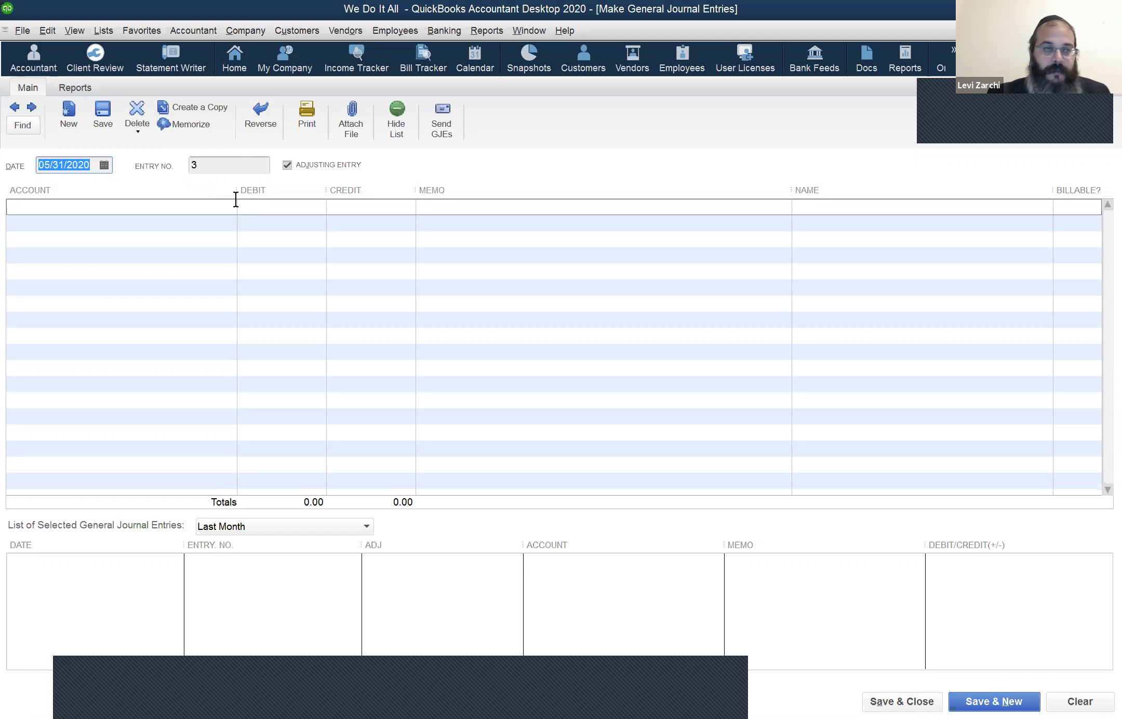
{"action": "key", "text": "Tab"}
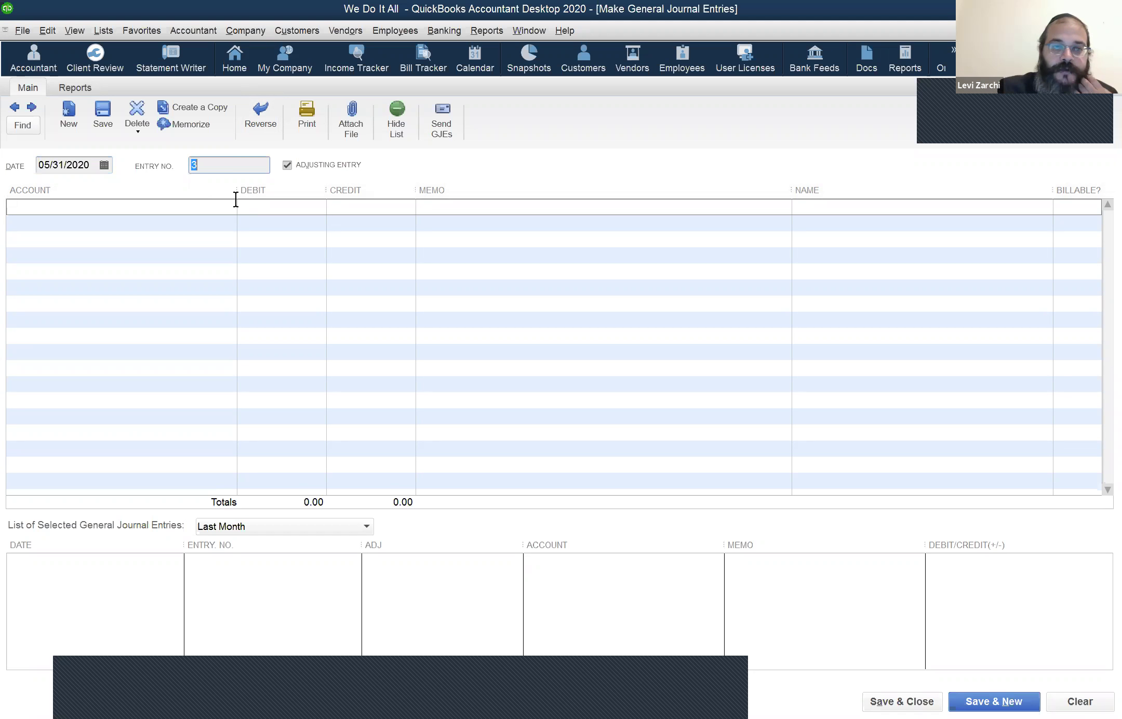
{"action": "key", "text": "Tab"}
{"action": "key", "text": "Tab"}
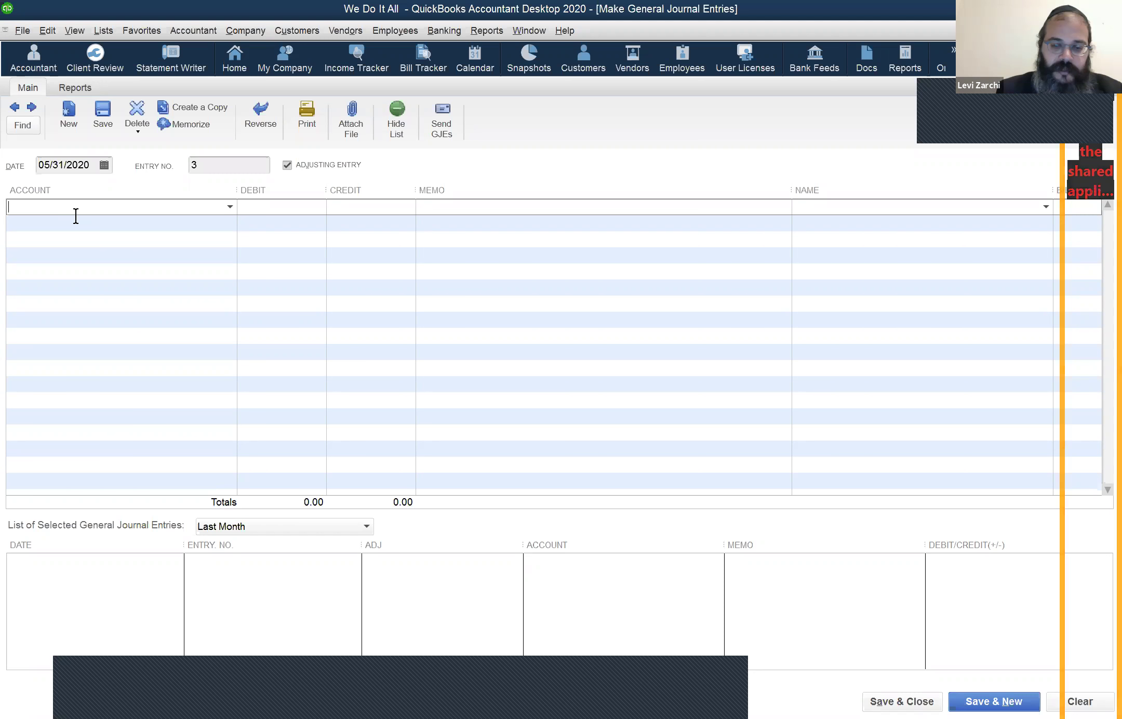
Step: Enter Supplies as the first line's account and set it up as a new Other Current Asset account
{"action": "type", "text": "Su"}
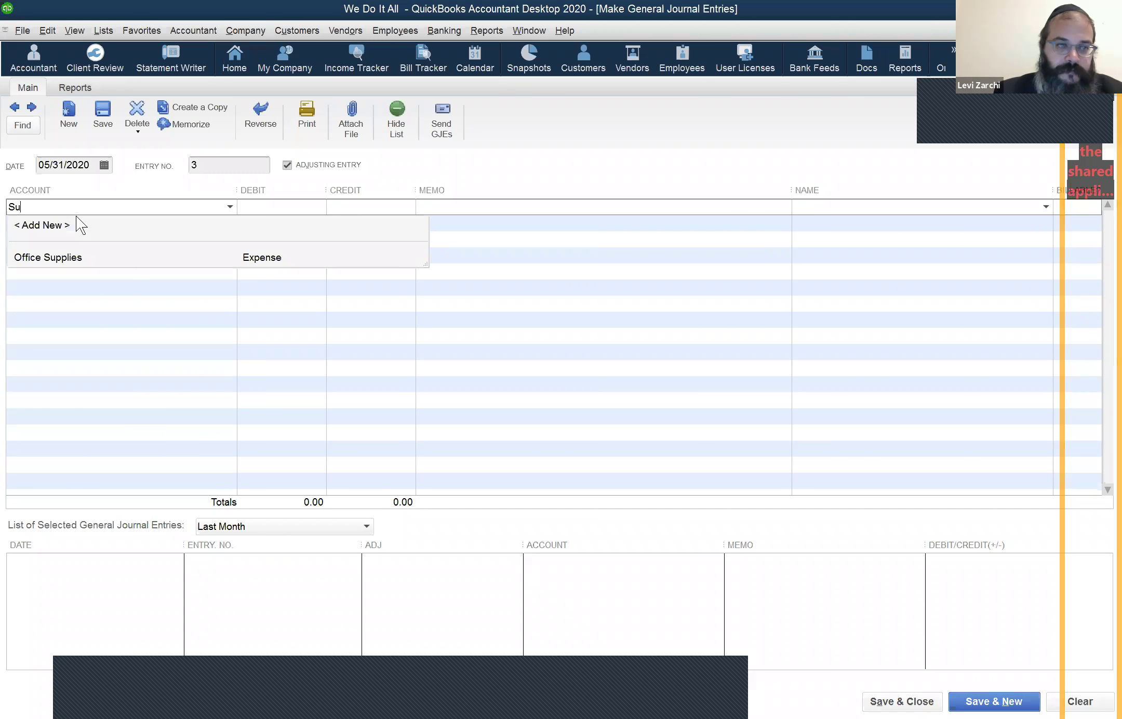
{"action": "type", "text": "pp"}
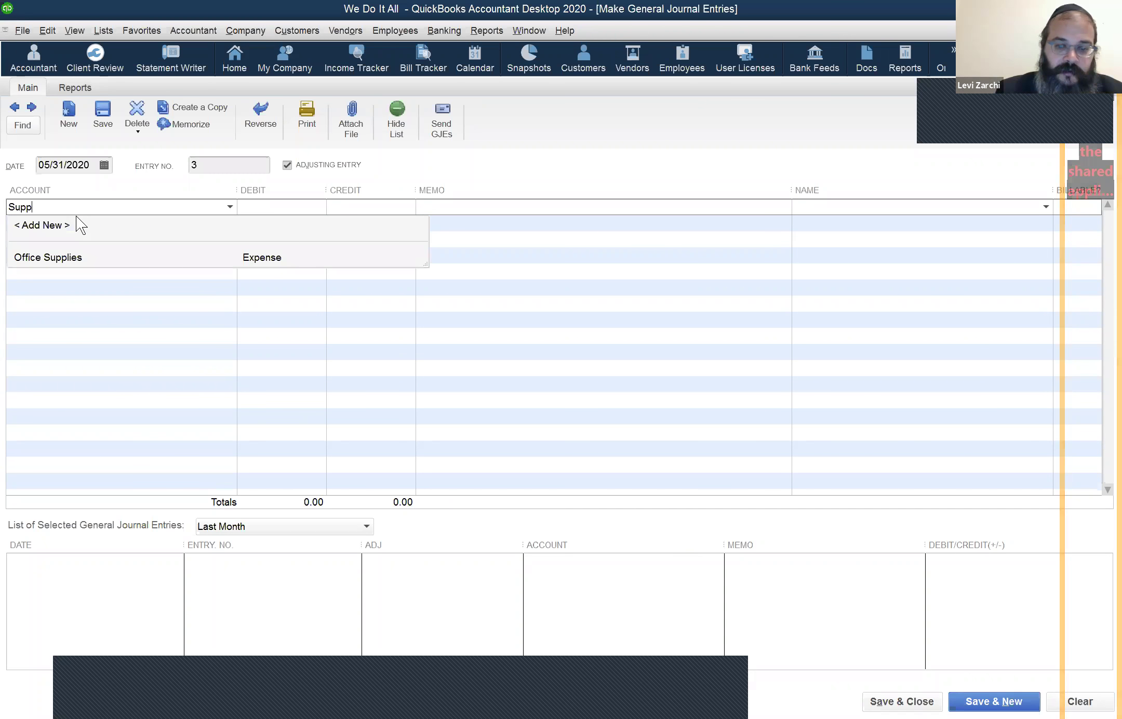
{"action": "type", "text": "li"}
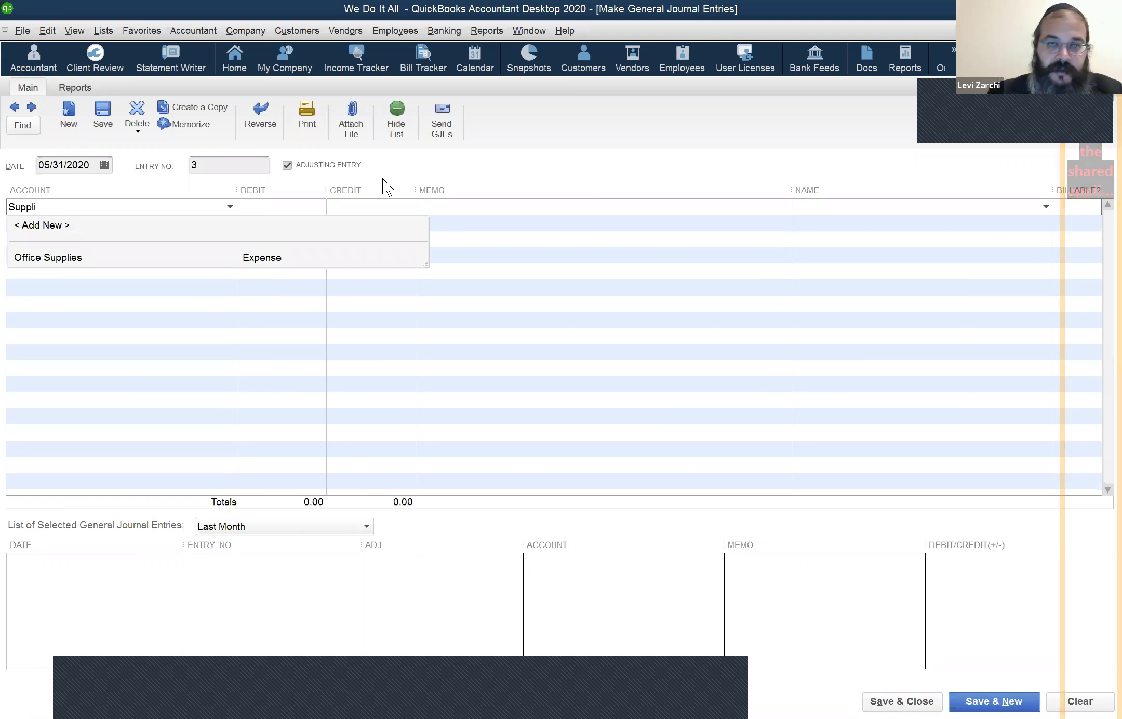
{"action": "type", "text": "es"}
{"action": "key", "text": "Tab"}
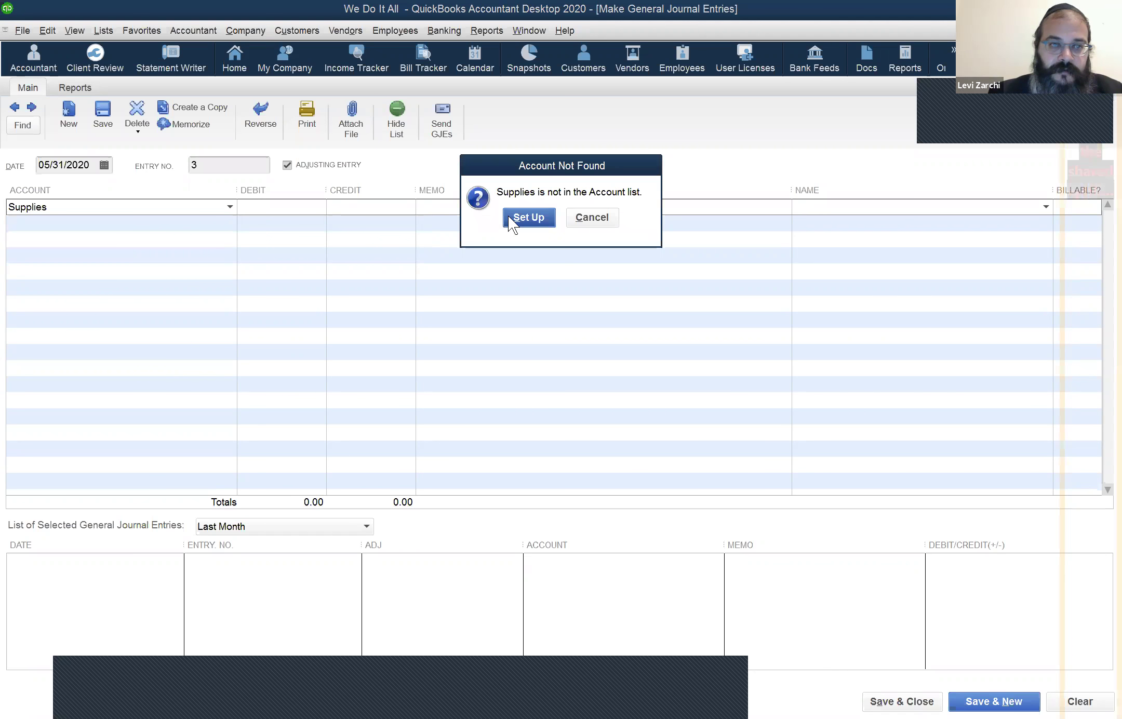
{"action": "key", "text": "Return"}
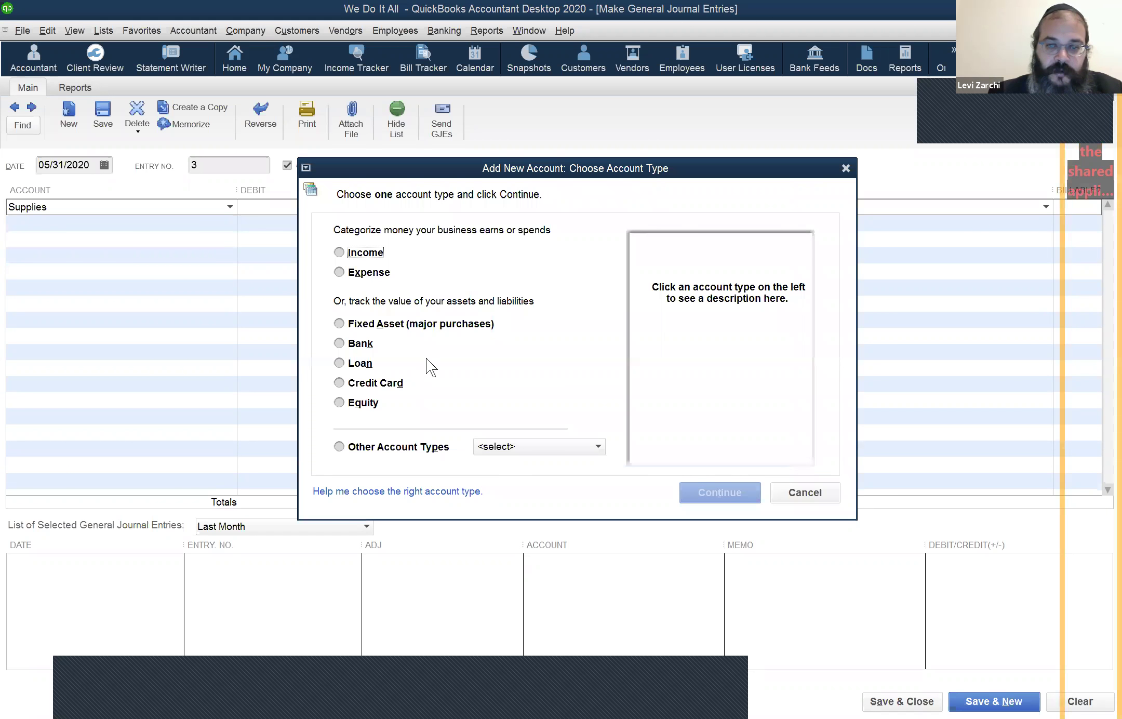
{"action": "left_click", "coordinate": [525, 447]}
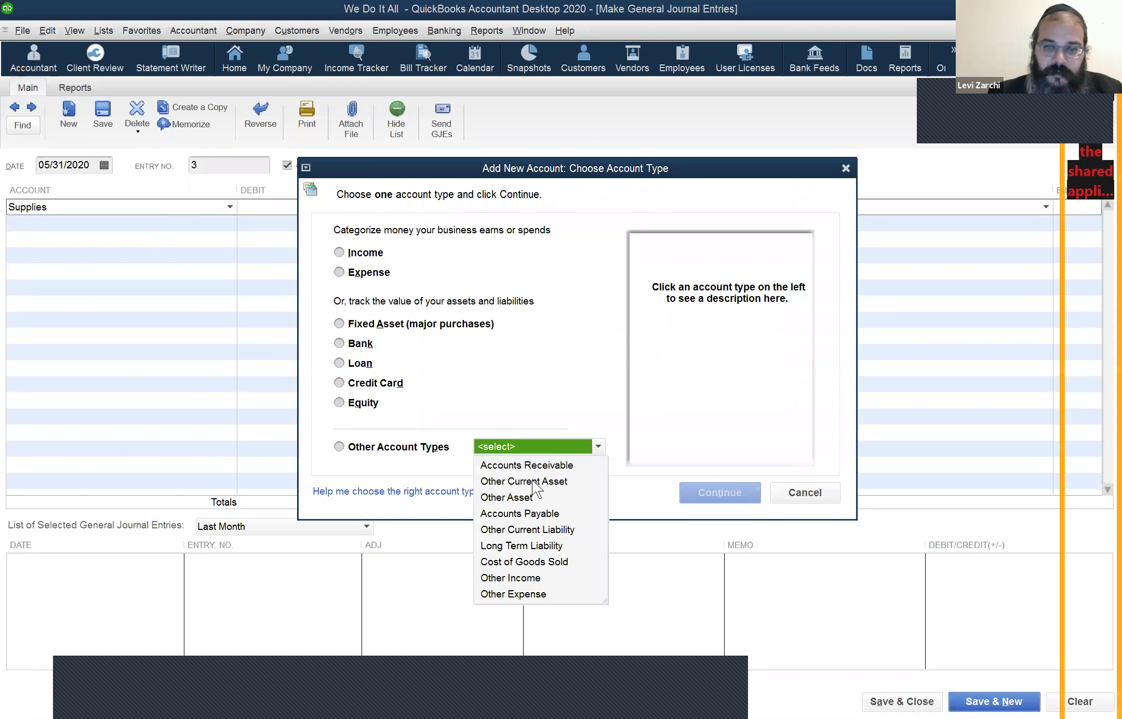
{"action": "left_click", "coordinate": [534, 482]}
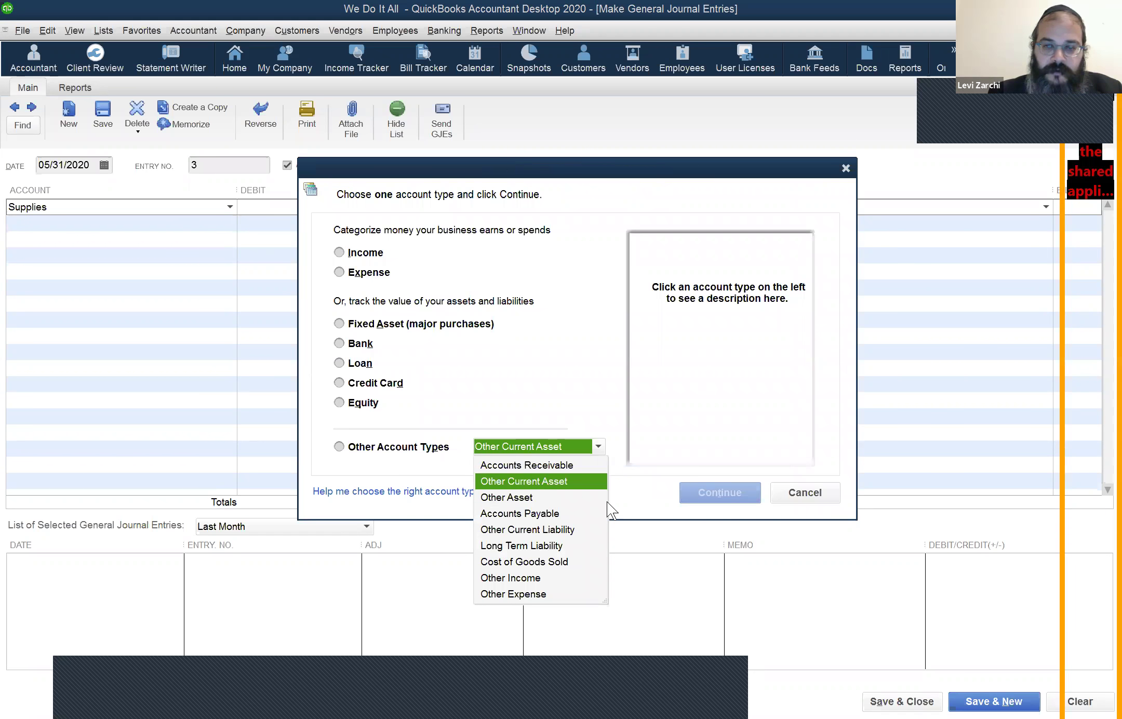
{"action": "left_click", "coordinate": [684, 509]}
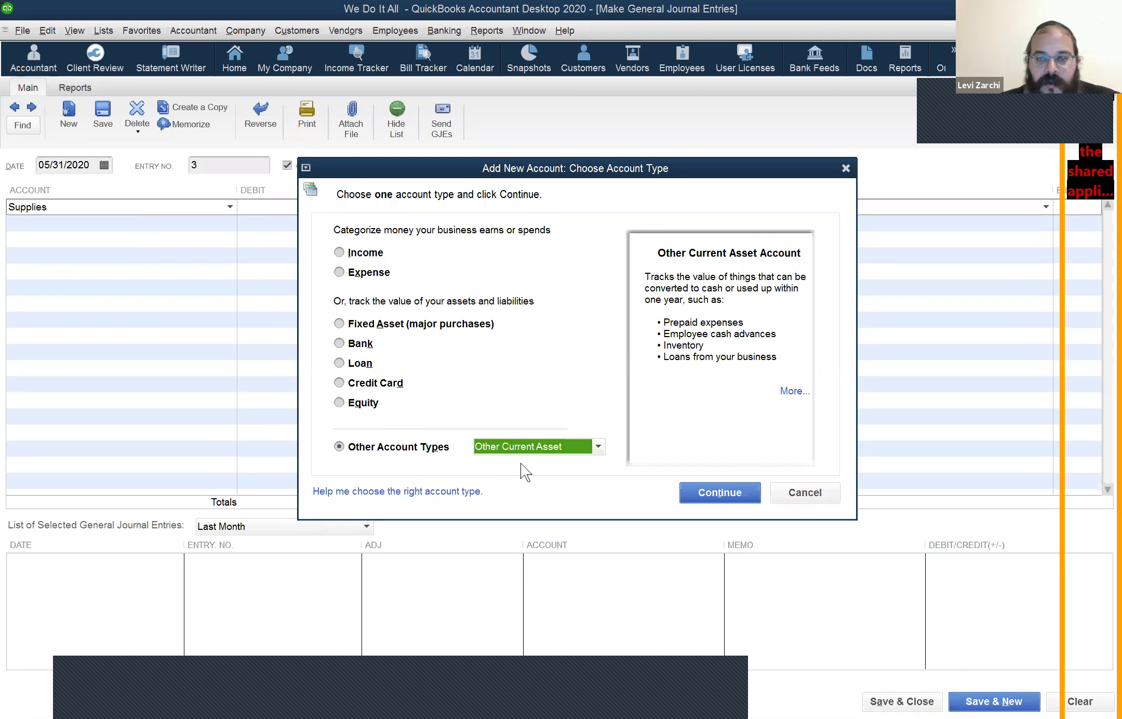
{"action": "left_click", "coordinate": [726, 500]}
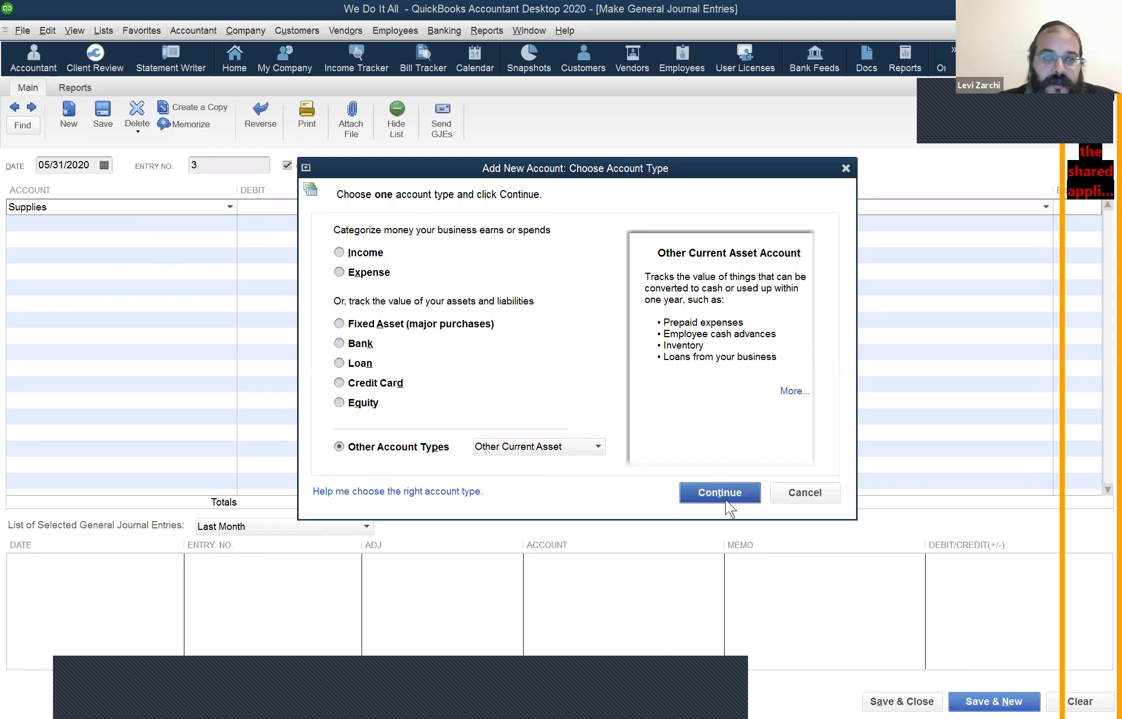
{"action": "left_click", "coordinate": [535, 396]}
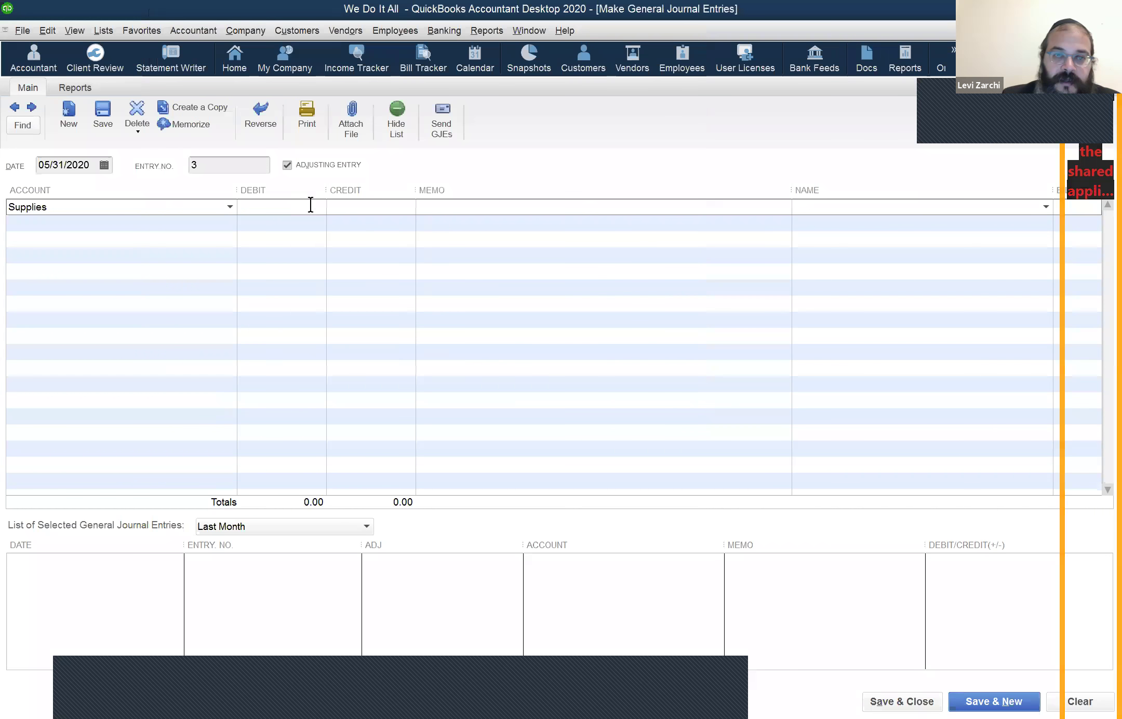
Step: Debit Supplies 71.00 and assign the offsetting credit line to Office Supplies
{"action": "left_click", "coordinate": [310, 205]}
{"action": "type", "text": "7"}
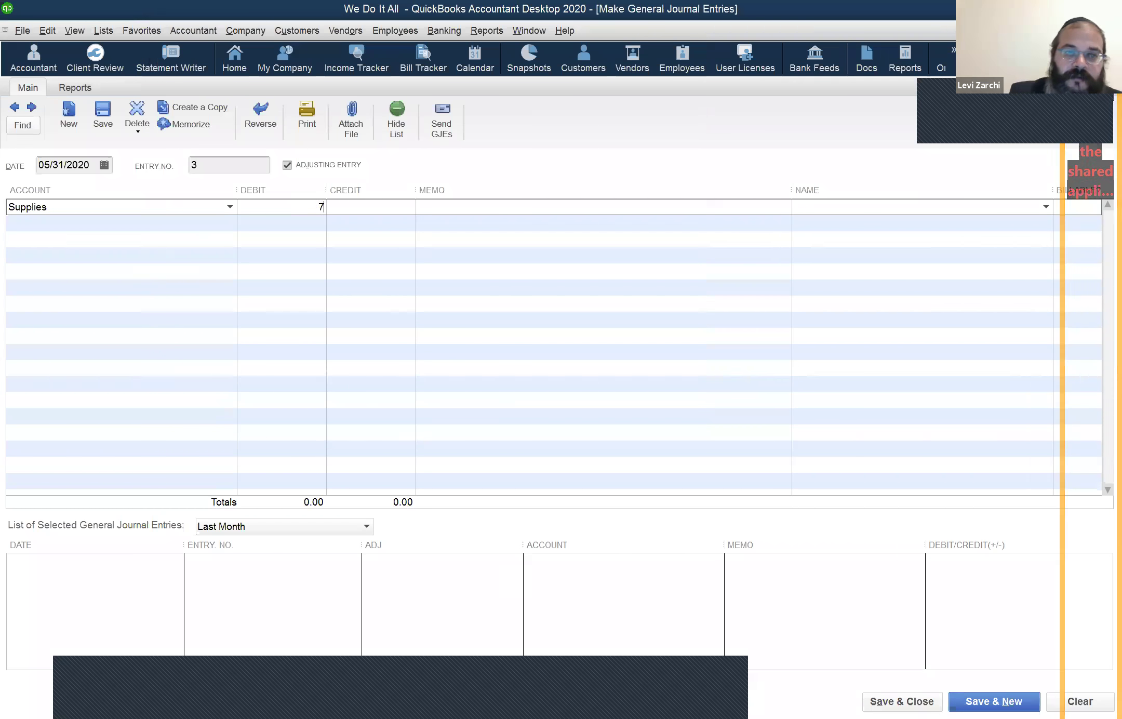
{"action": "type", "text": "1"}
{"action": "left_click", "coordinate": [167, 222]}
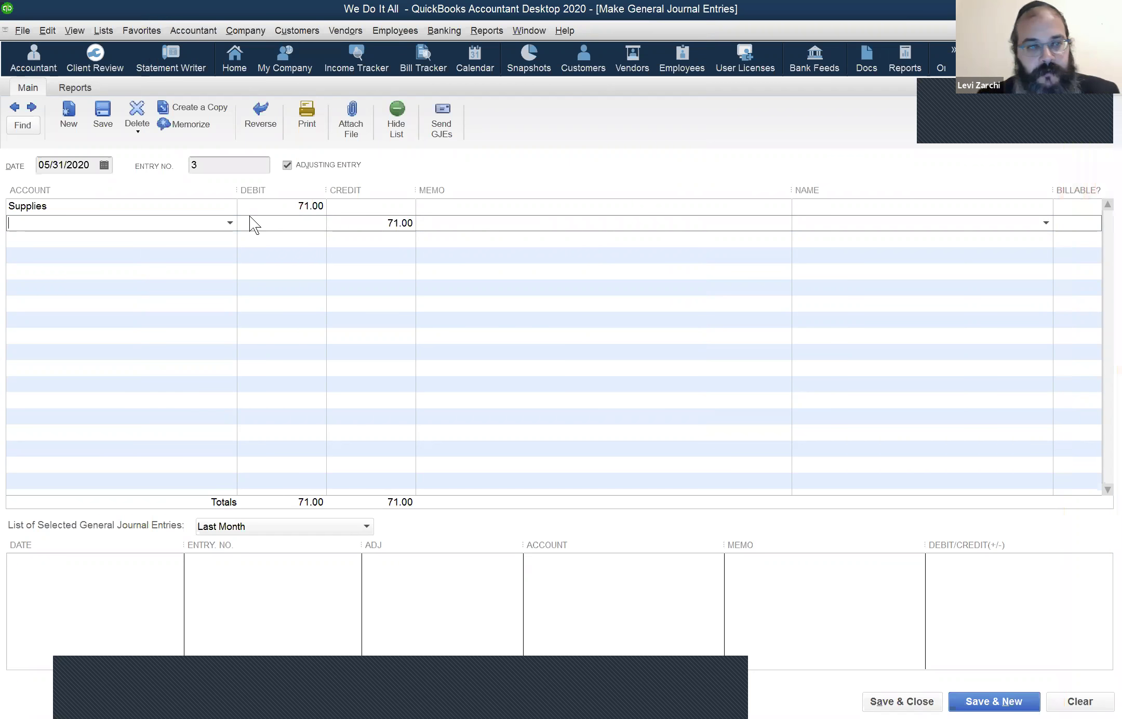
{"action": "type", "text": "Office Supplies"}
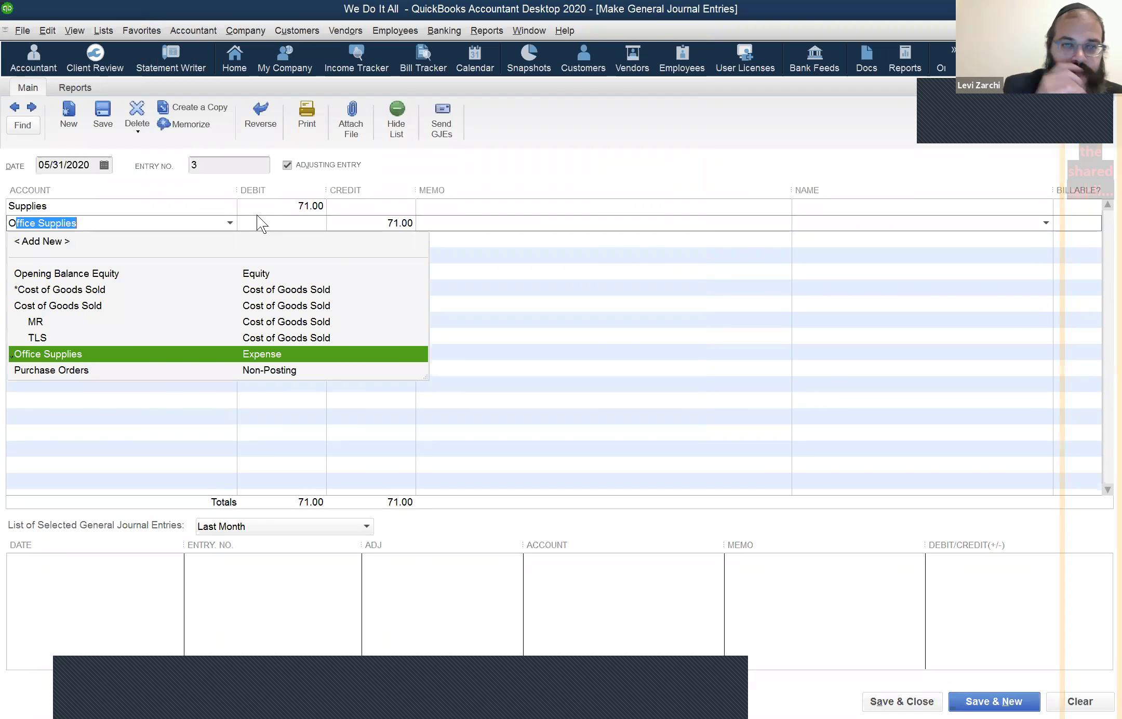
{"action": "key", "text": "Tab"}
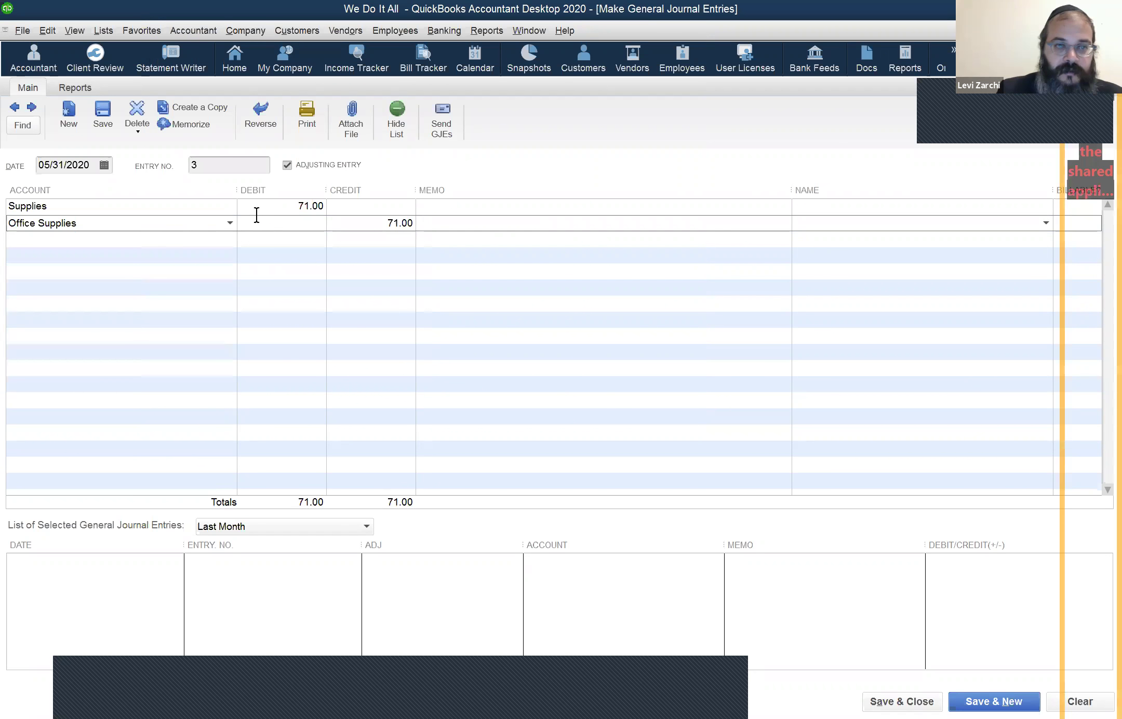
Step: Enter Prepaid Rent as the third line's account and set it up as a new Other Current Asset account
{"action": "left_click", "coordinate": [174, 235]}
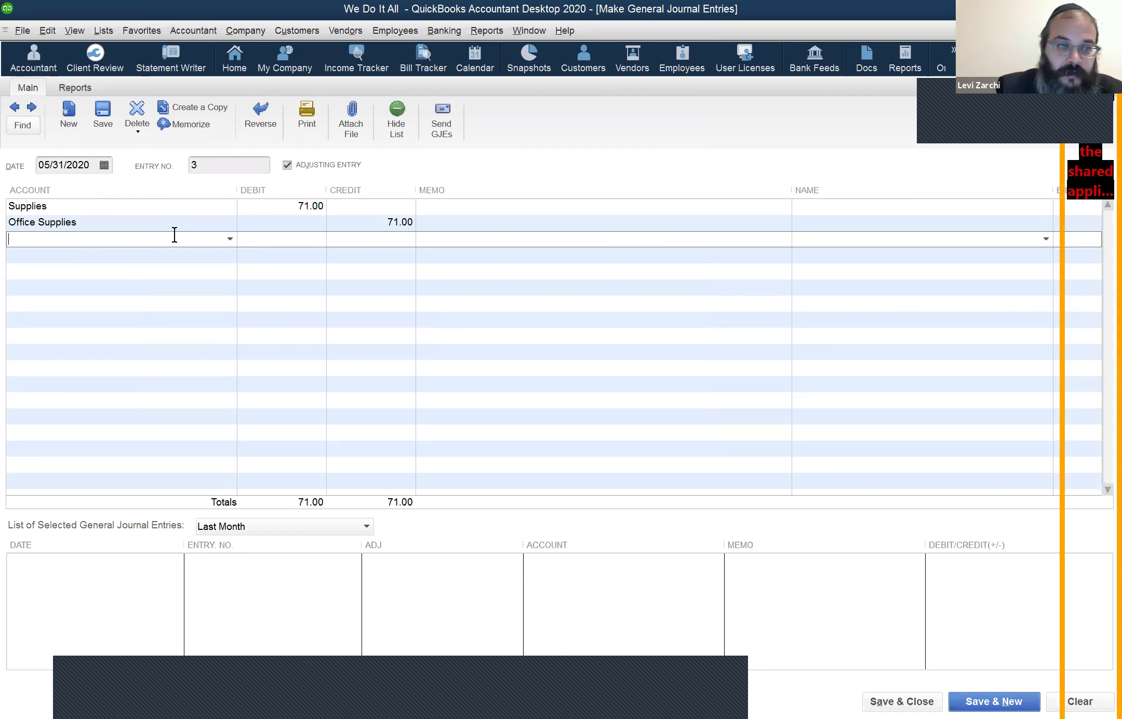
{"action": "type", "text": "Pre"}
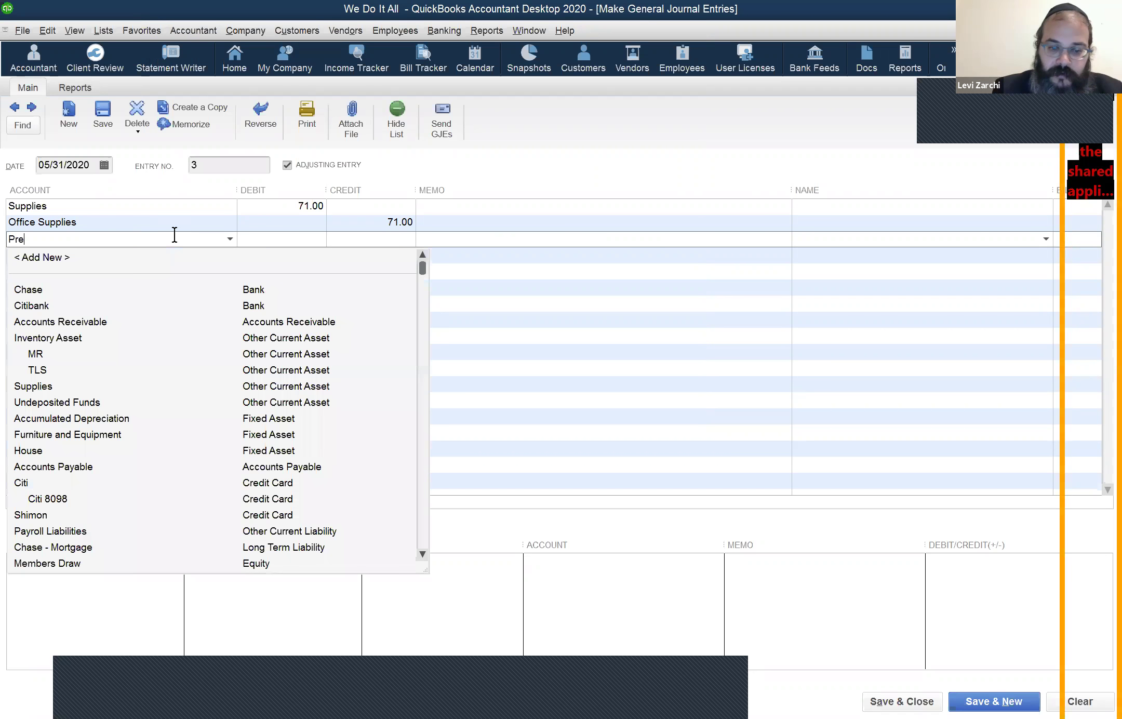
{"action": "type", "text": "paid Re"}
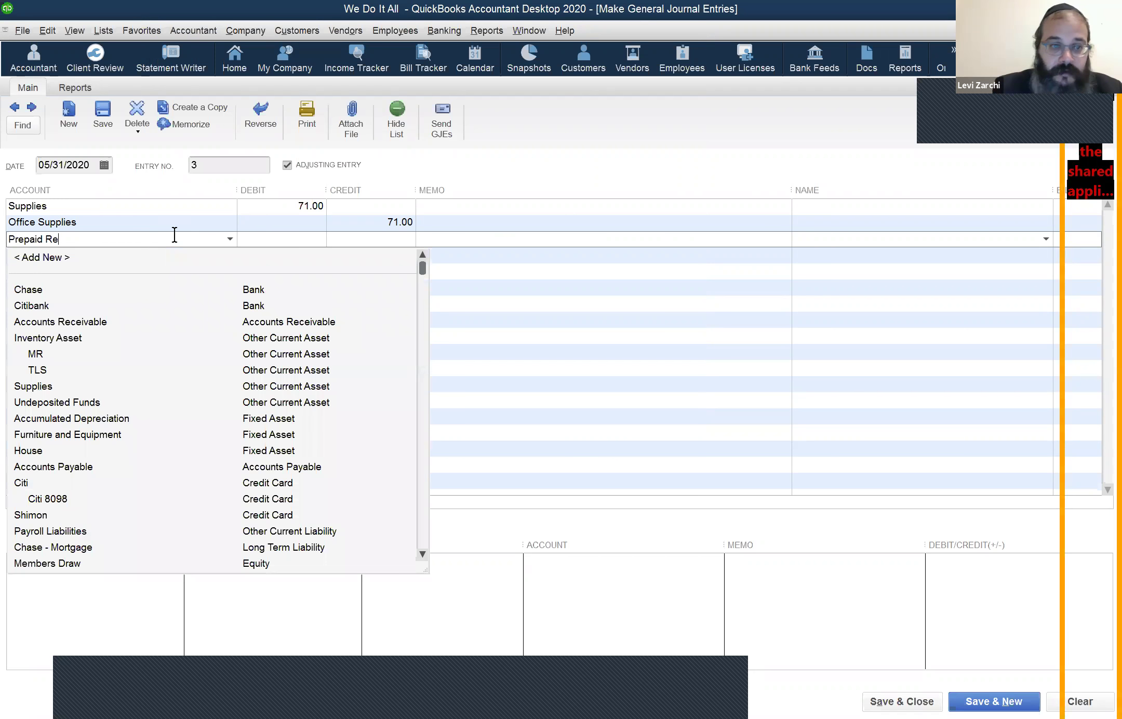
{"action": "type", "text": "nt"}
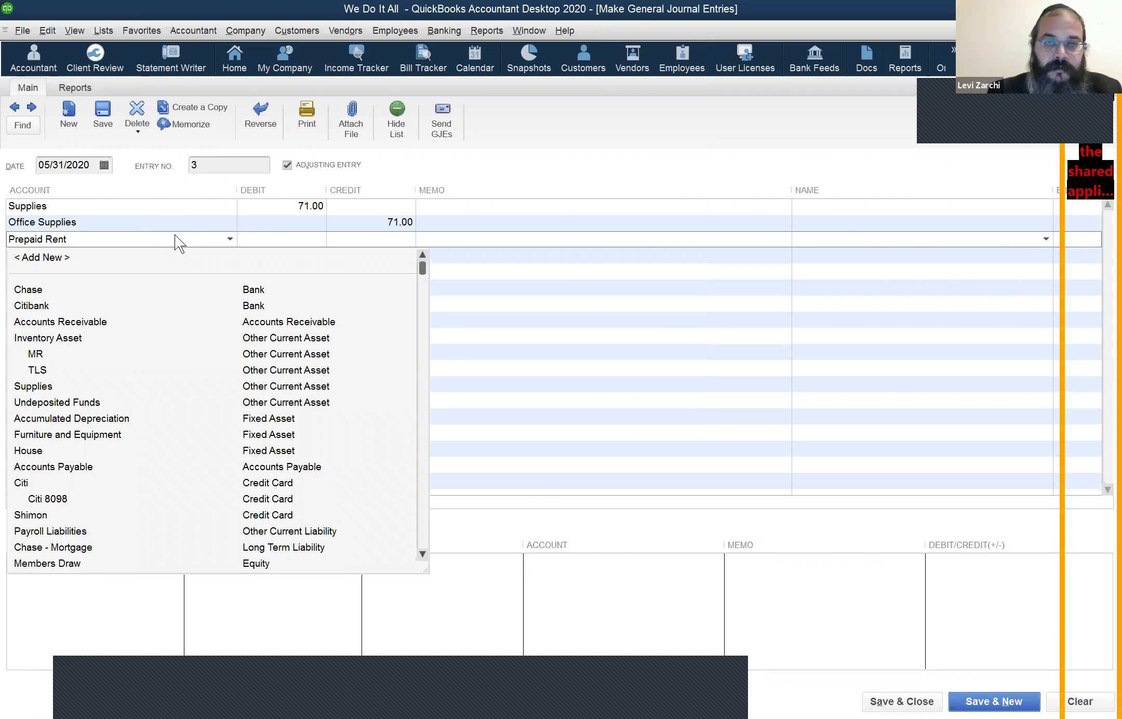
{"action": "key", "text": "Tab"}
{"action": "left_click", "coordinate": [556, 442]}
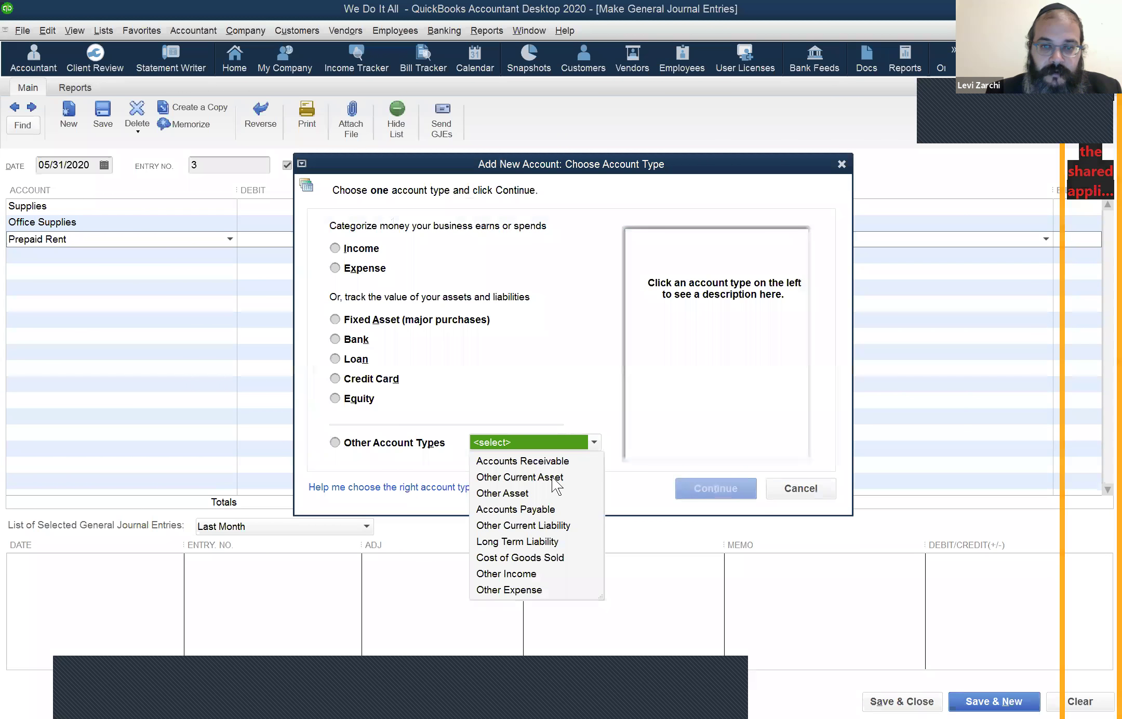
{"action": "key", "text": "Down"}
{"action": "key", "text": "Down"}
{"action": "key", "text": "Return"}
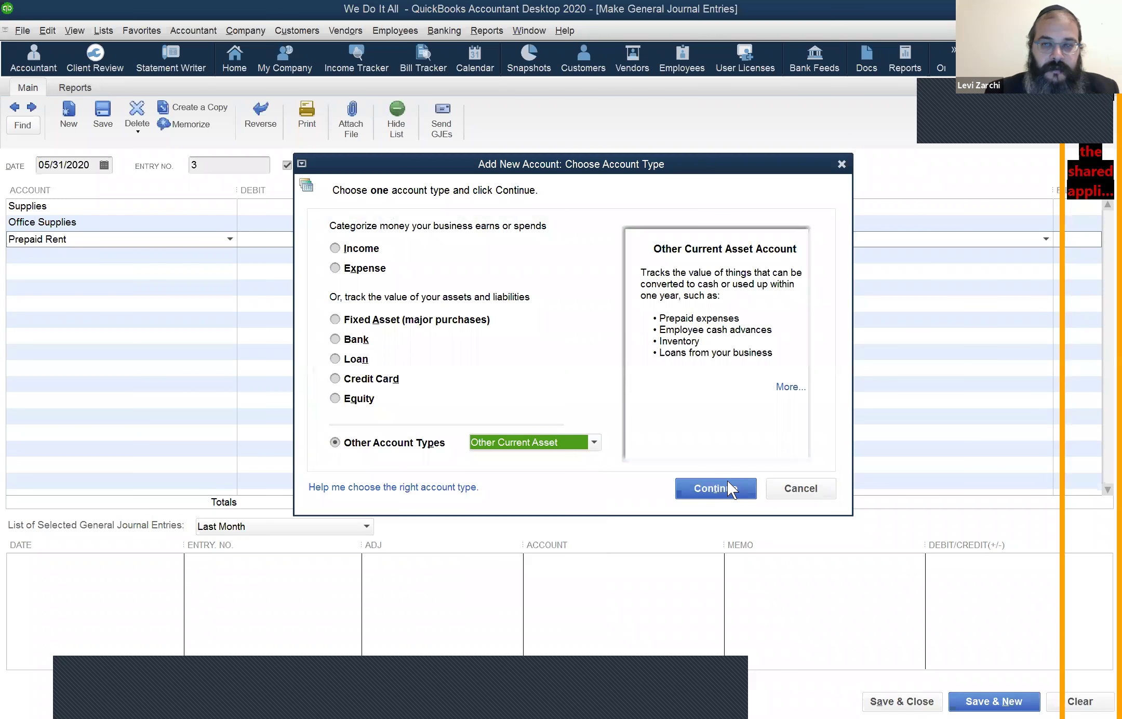
{"action": "key", "text": "Escape"}
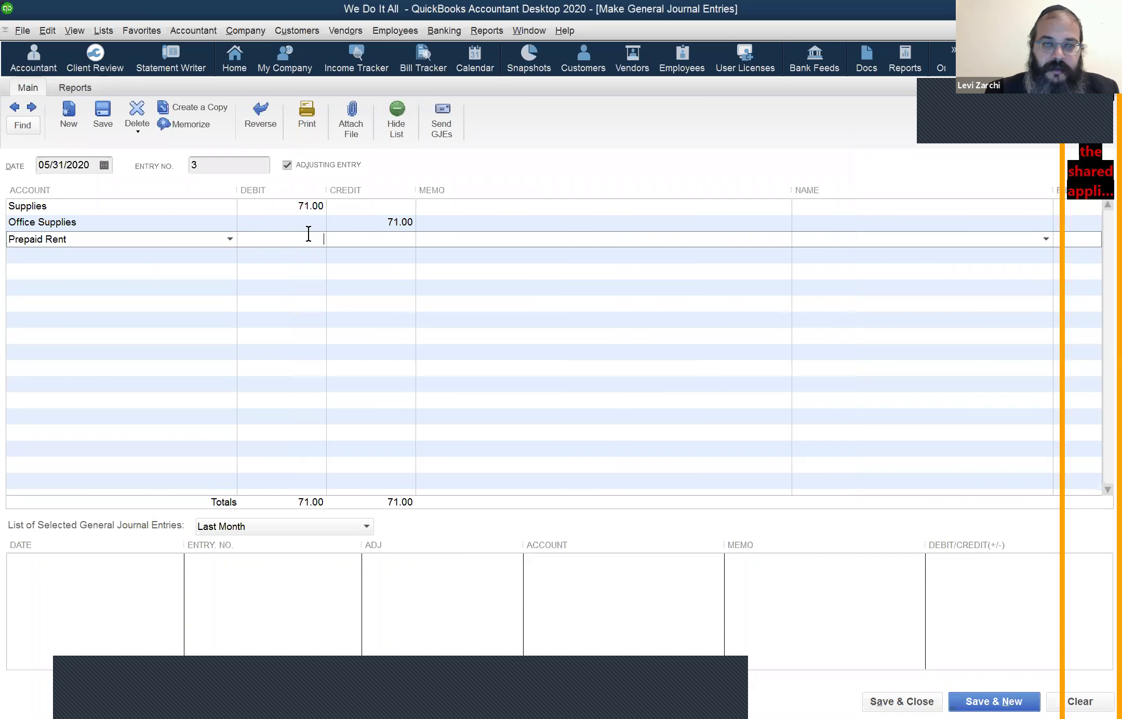
Step: Debit Prepaid Rent 1,000.00 against a Rent Expense credit, and save and close the journal entry
{"action": "type", "text": "1000"}
{"action": "key", "text": "Tab"}
{"action": "left_click", "coordinate": [67, 252]}
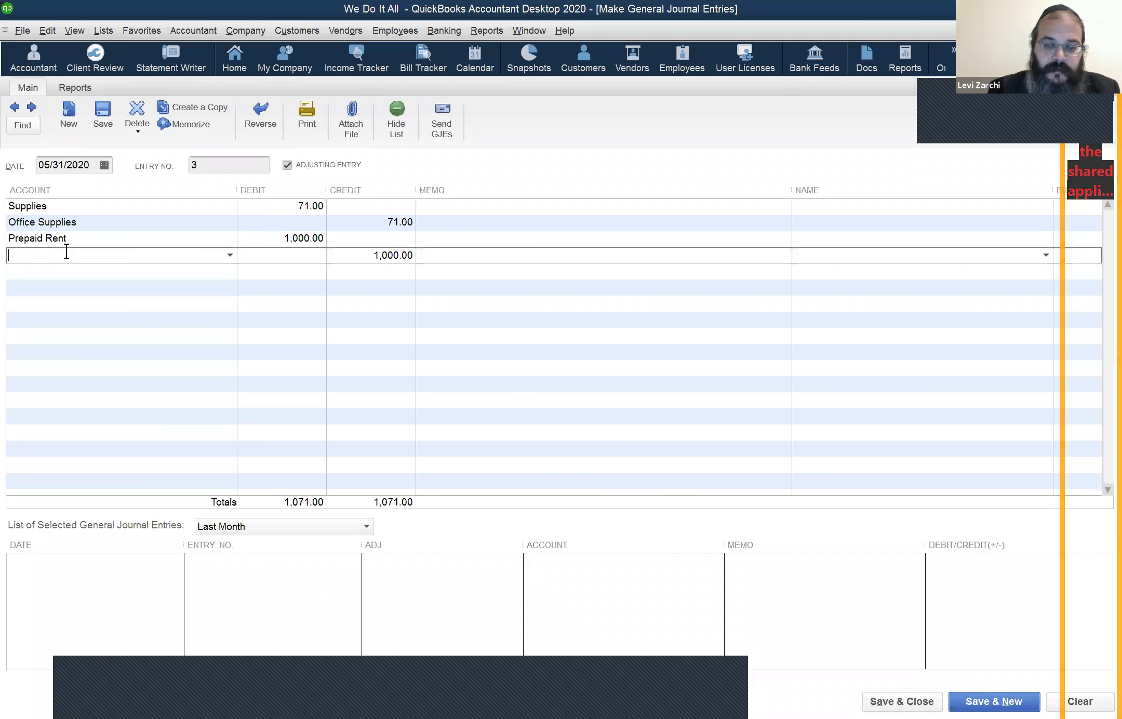
{"action": "type", "text": "Rent Expense"}
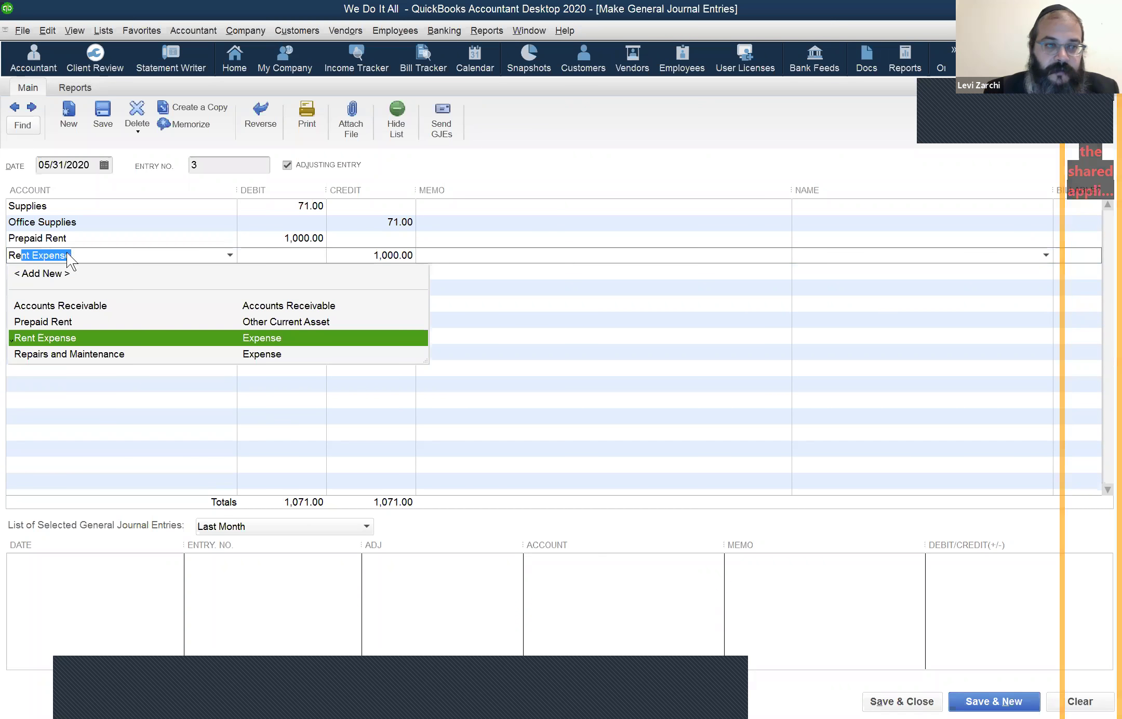
{"action": "left_click", "coordinate": [365, 541]}
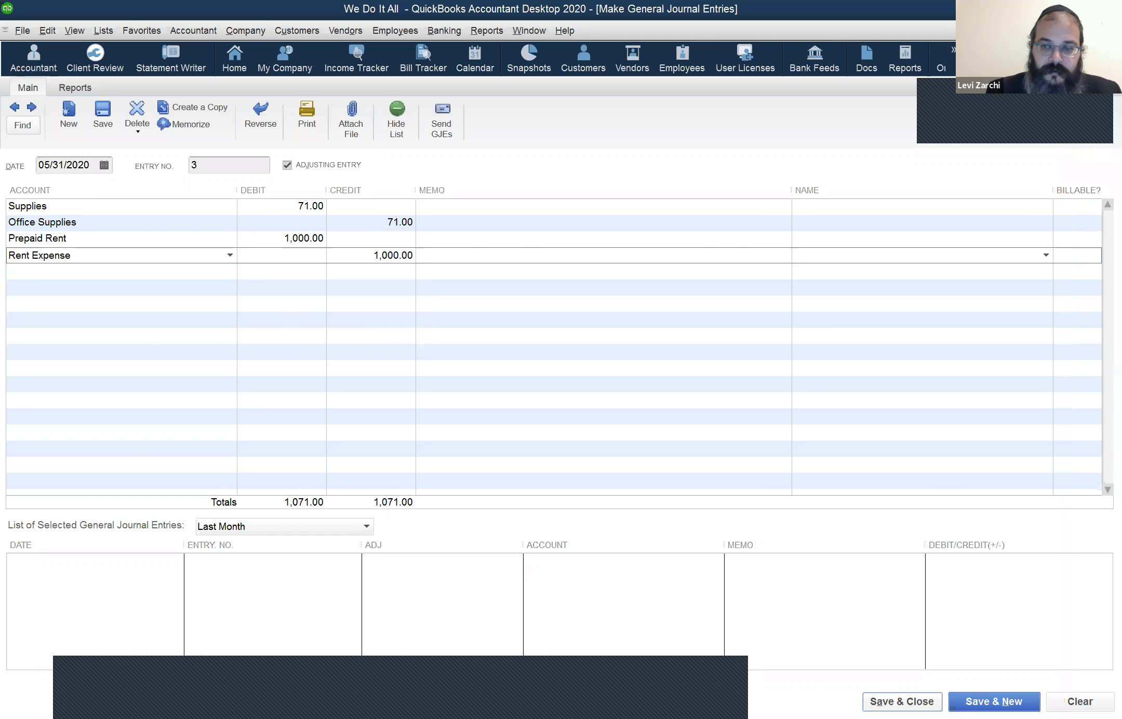
{"action": "left_click", "coordinate": [902, 701]}
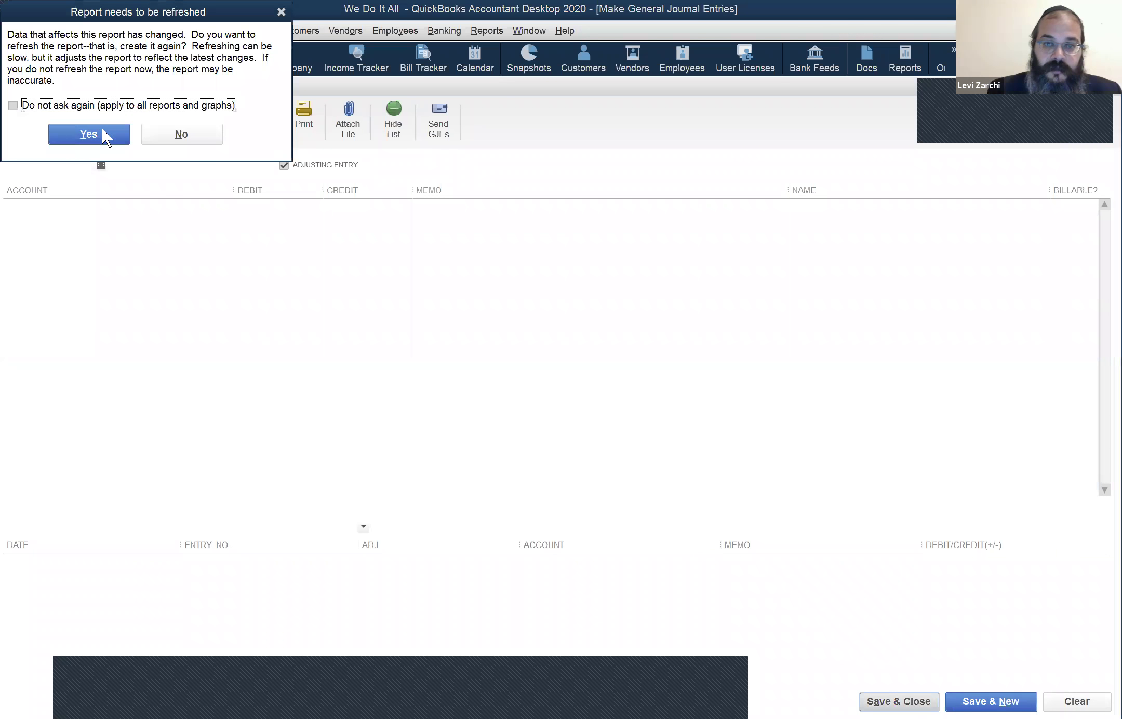
Step: Refresh the Balance Sheet with the new journal entry and open the Profit & Loss Standard report
{"action": "left_click", "coordinate": [88, 134]}
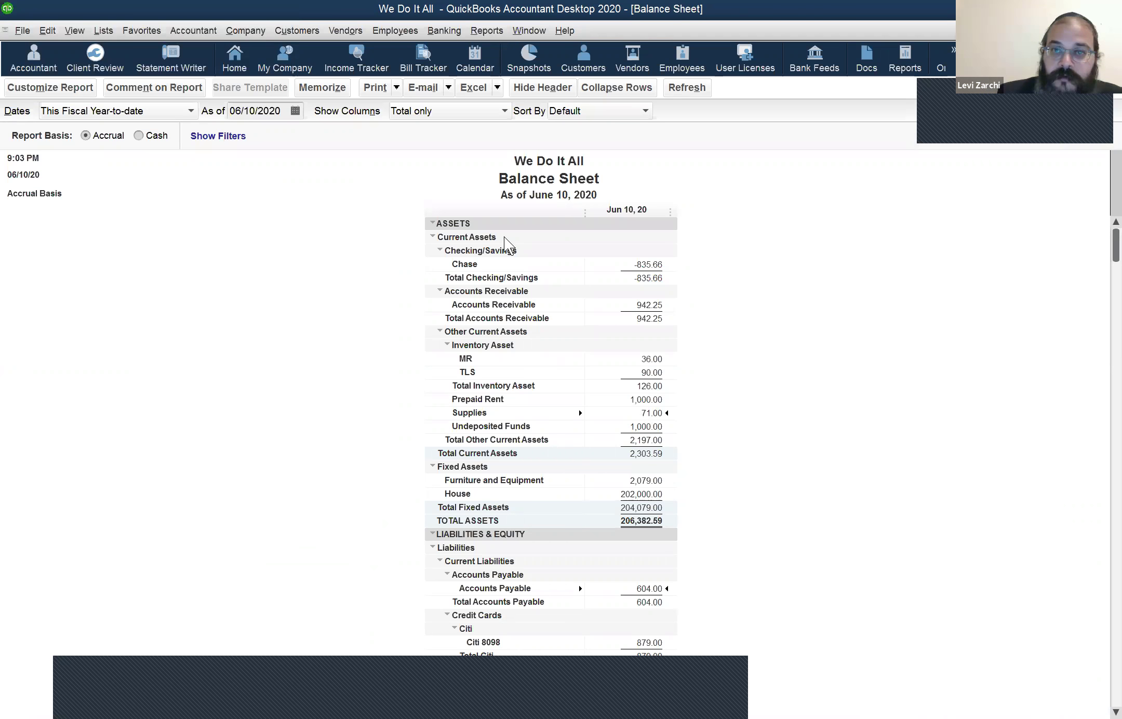
{"action": "left_click", "coordinate": [528, 30]}
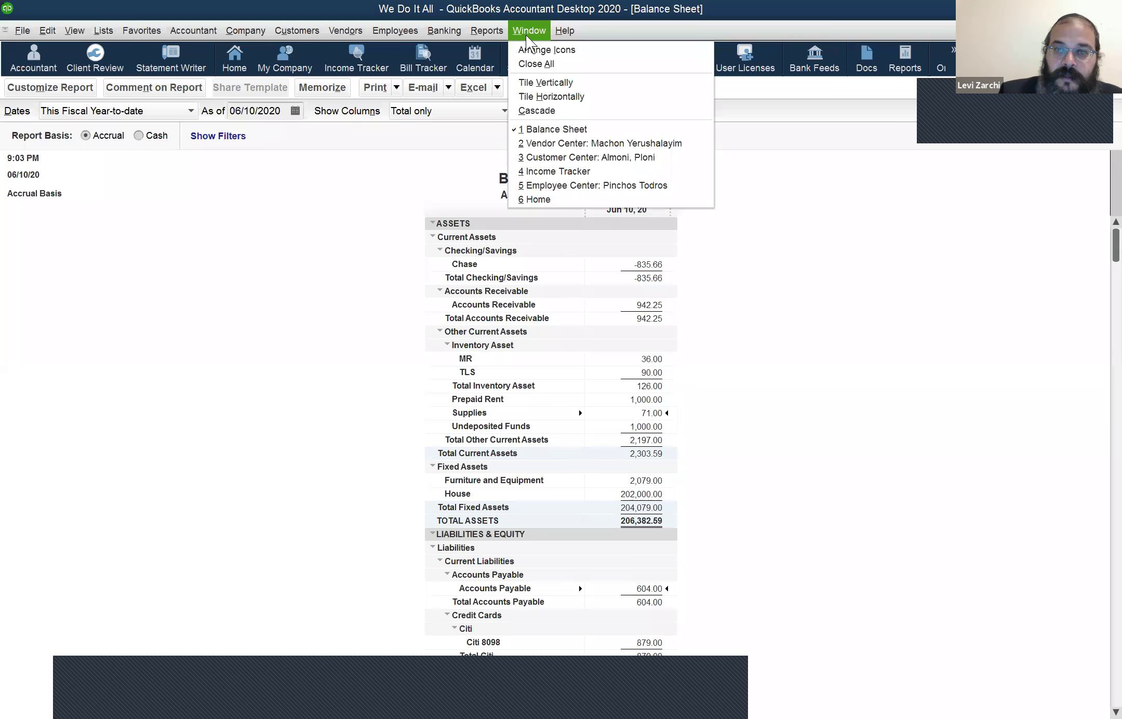
{"action": "left_click", "coordinate": [459, 35]}
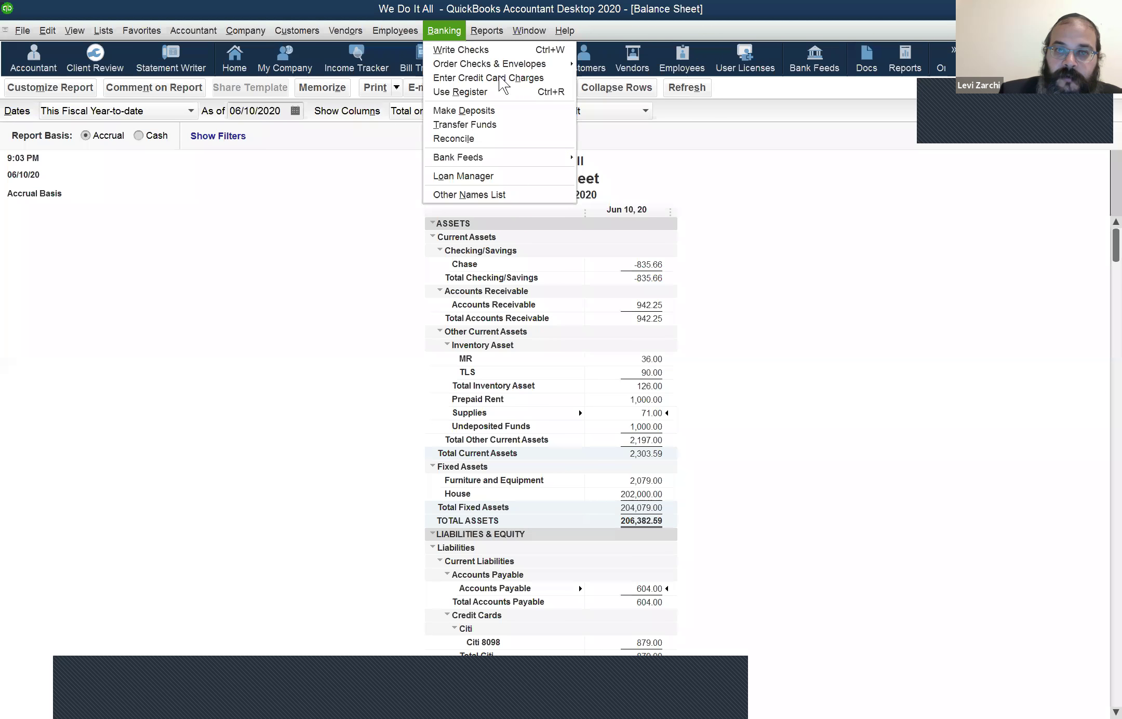
{"action": "key", "text": "Right"}
{"action": "mouse_move", "coordinate": [554, 153]}
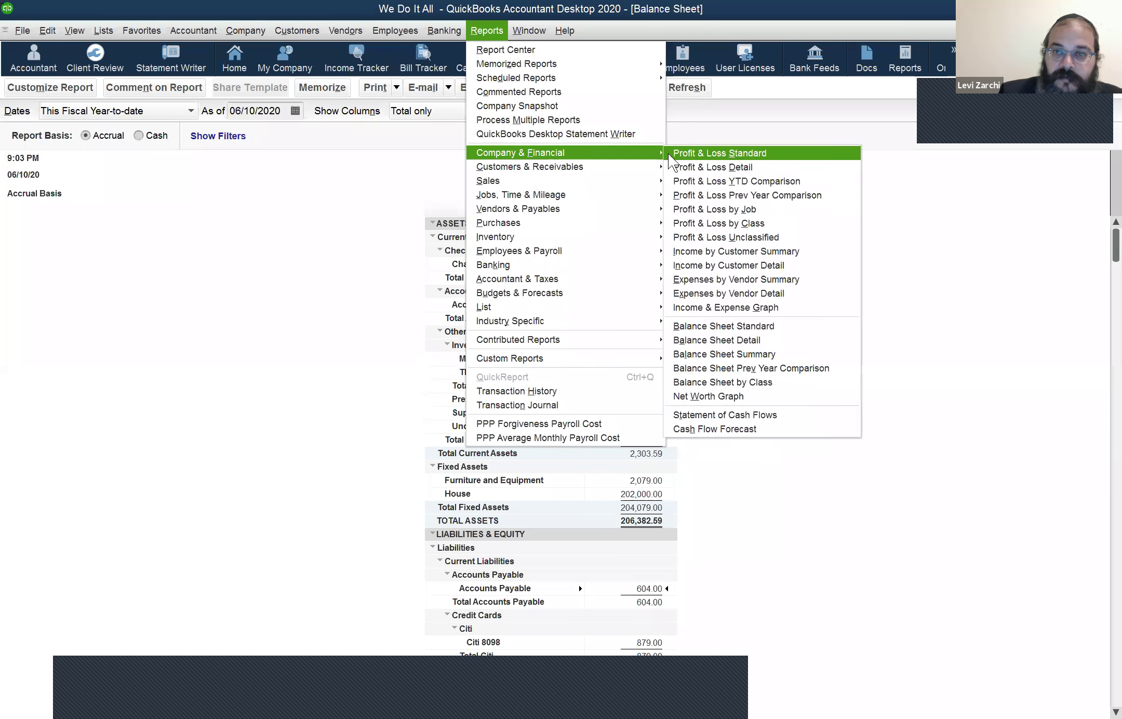
{"action": "left_click", "coordinate": [681, 266]}
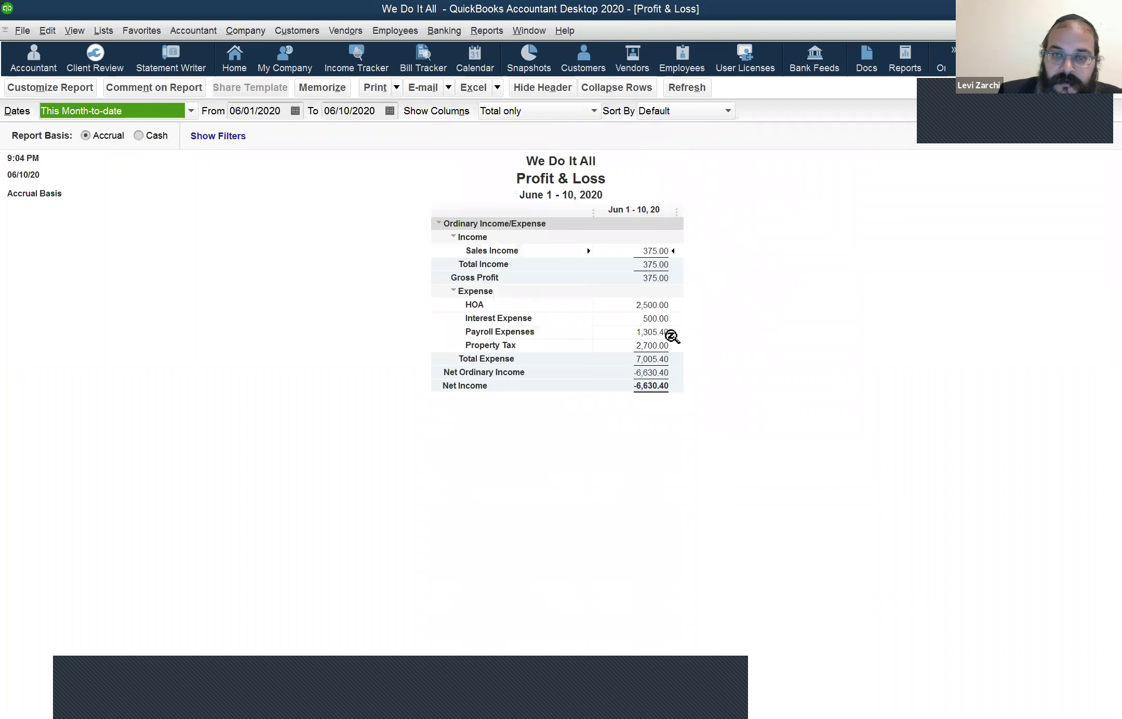
Step: Start the Profit & Loss report from 01/01/2020 and check the Rent Expense and Office Supplies amounts
{"action": "left_click", "coordinate": [269, 114]}
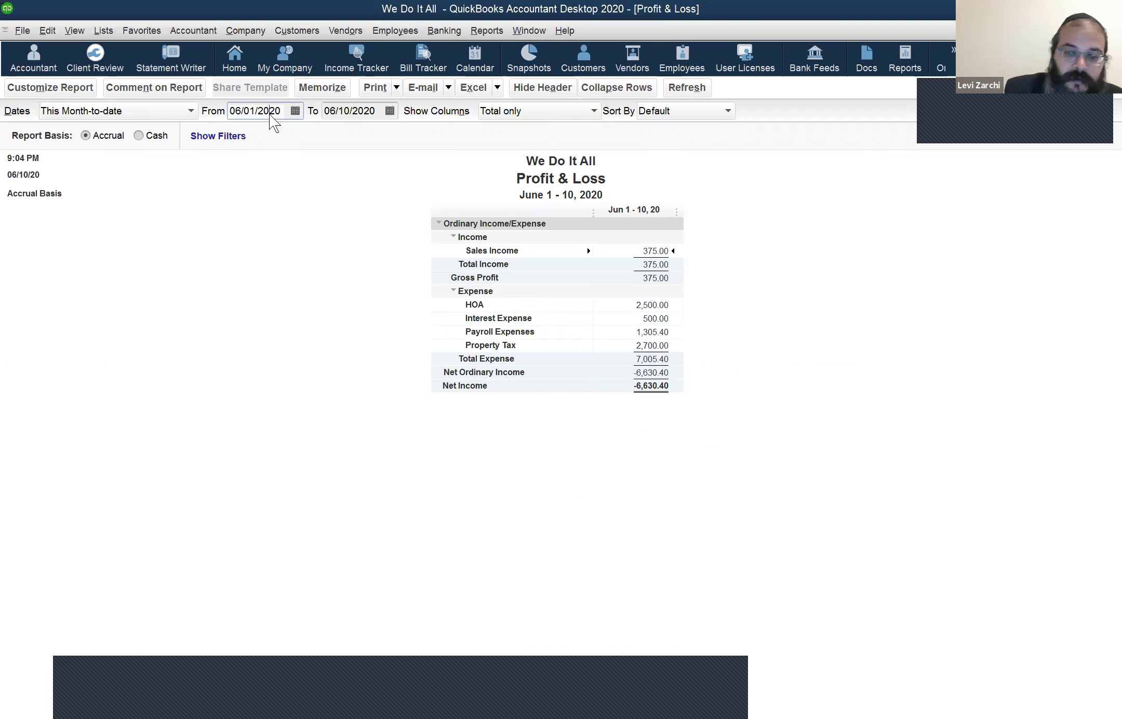
{"action": "key", "text": "y"}
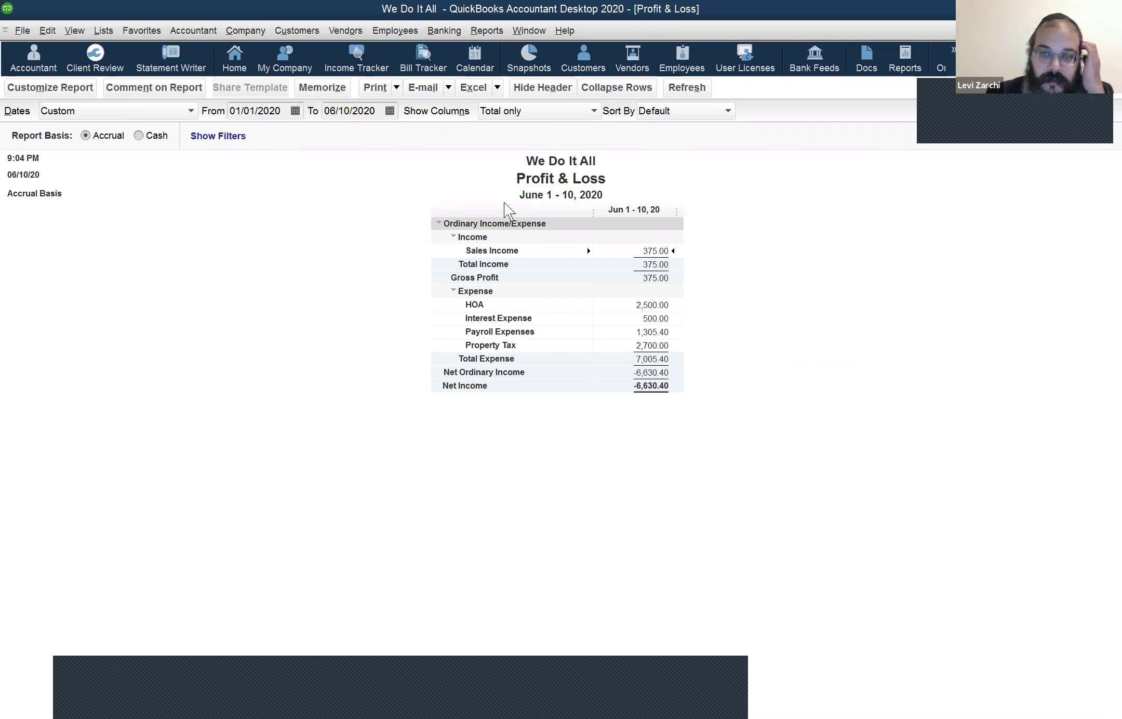
{"action": "key", "text": "Tab"}
{"action": "key", "text": "Tab"}
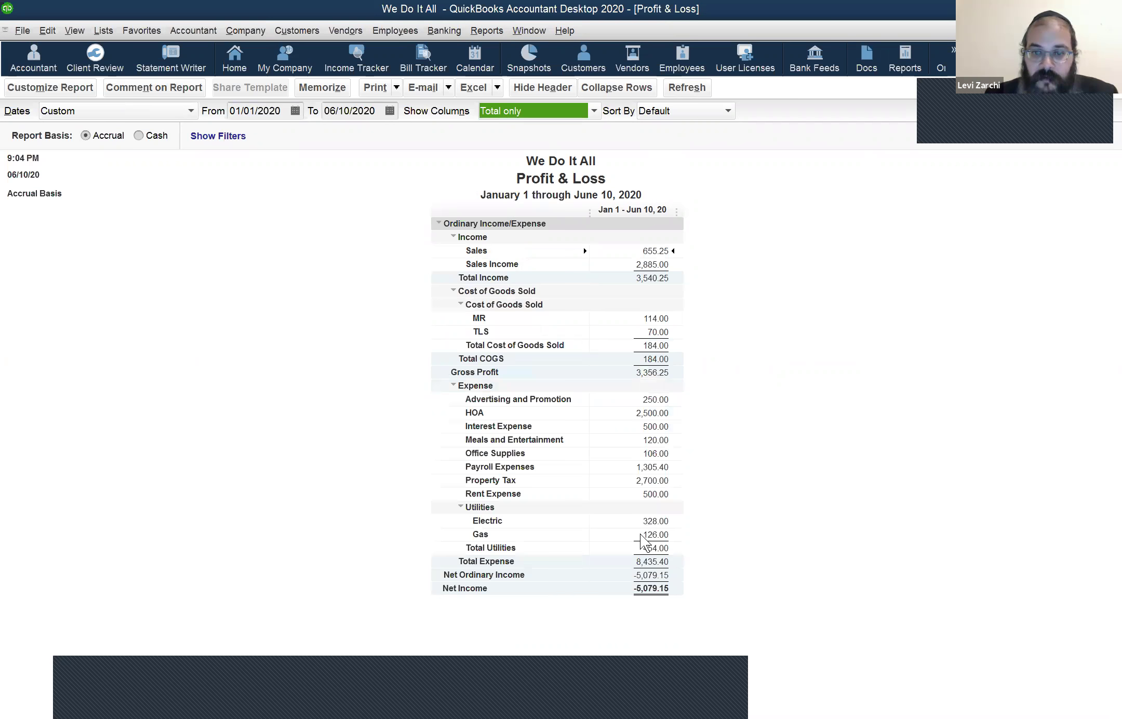
{"action": "left_click", "coordinate": [656, 496]}
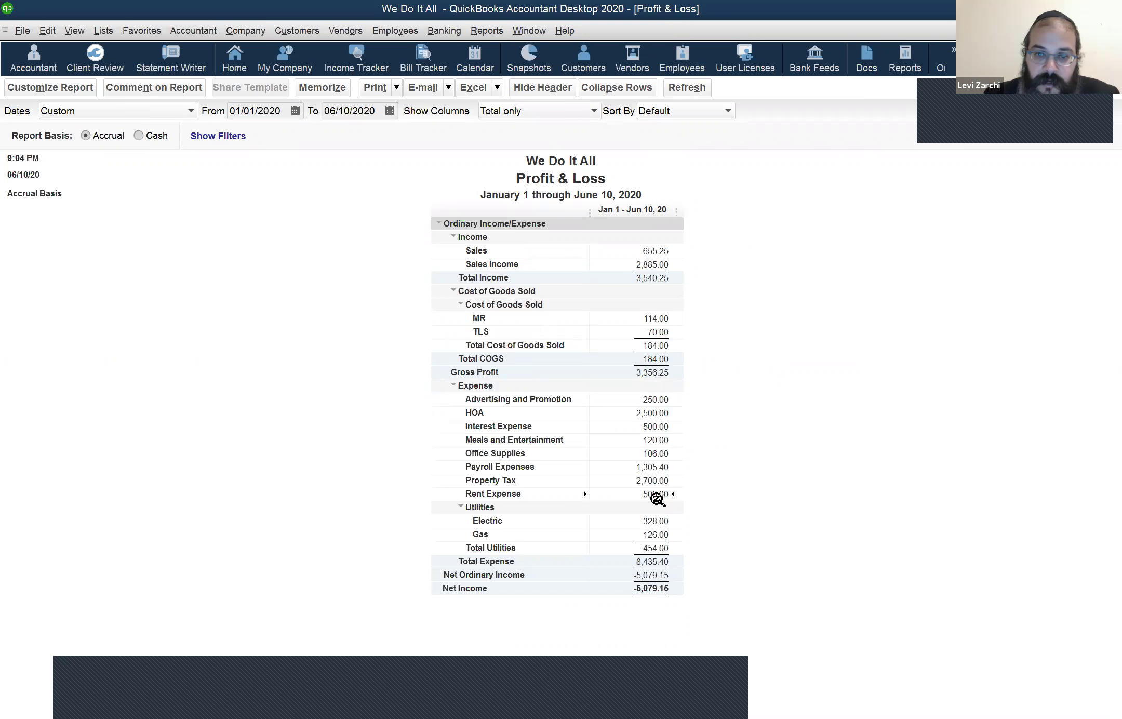
{"action": "left_click", "coordinate": [671, 457]}
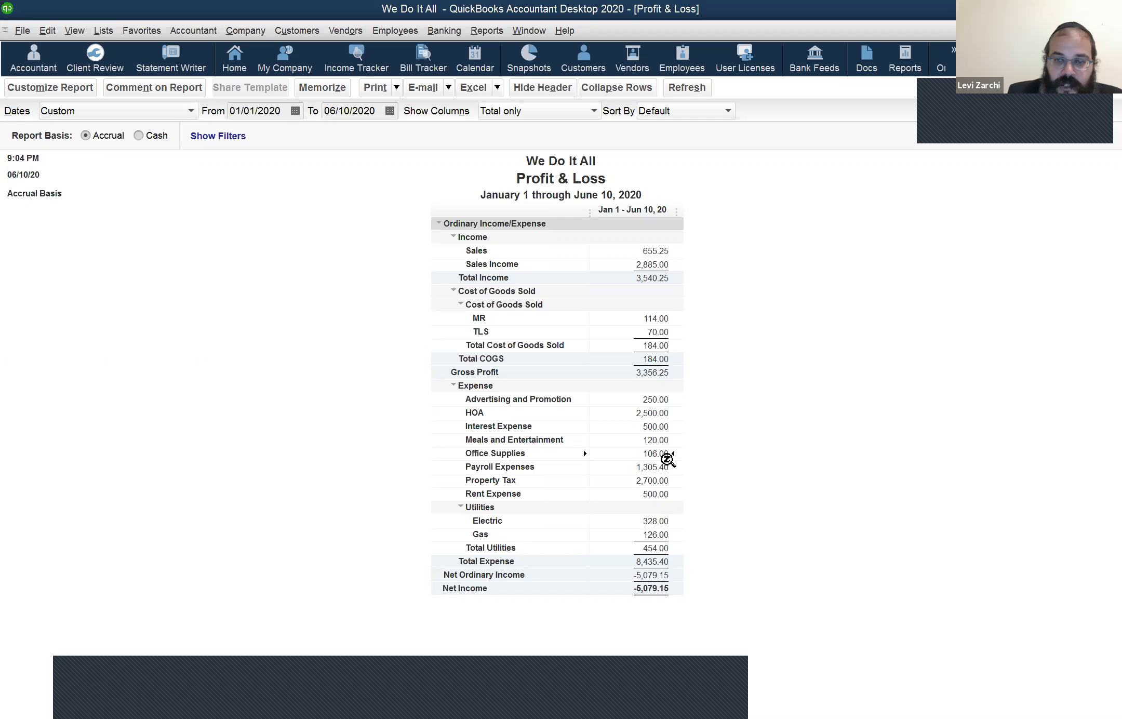
Step: Drill down into the Office Supplies amount and open its 05/31/2020 adjusting journal entry
{"action": "key", "text": "ctrl+F5"}
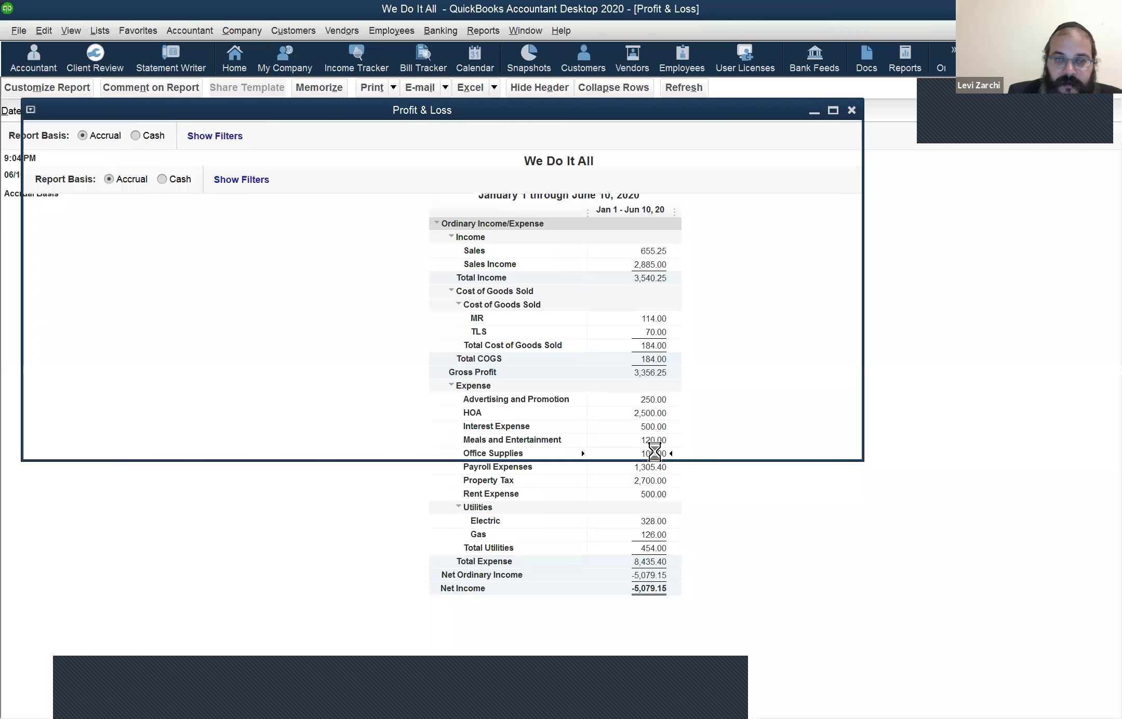
{"action": "double_click", "coordinate": [654, 452]}
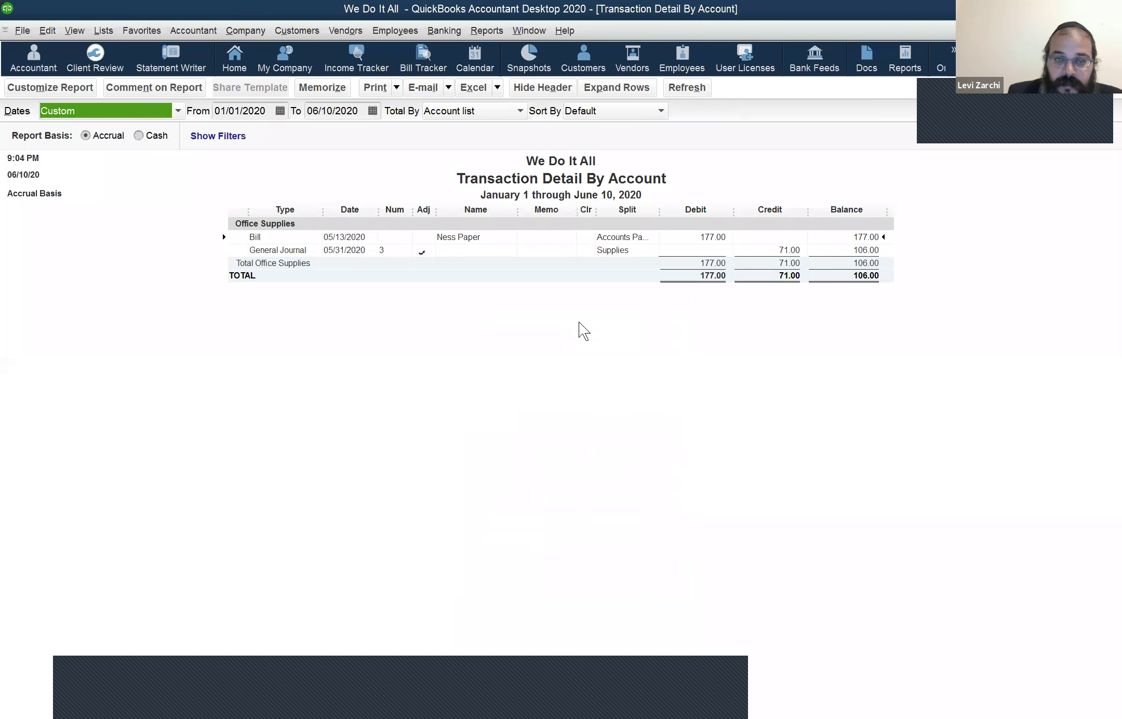
{"action": "double_click", "coordinate": [365, 254]}
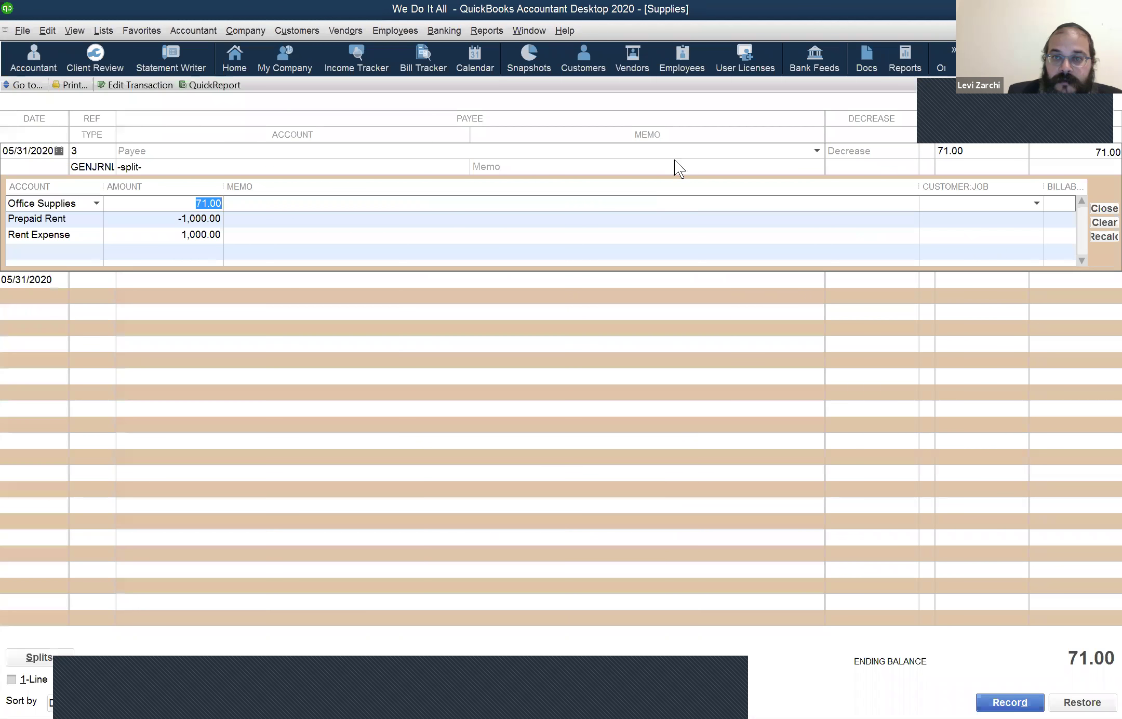
{"action": "left_click", "coordinate": [675, 162]}
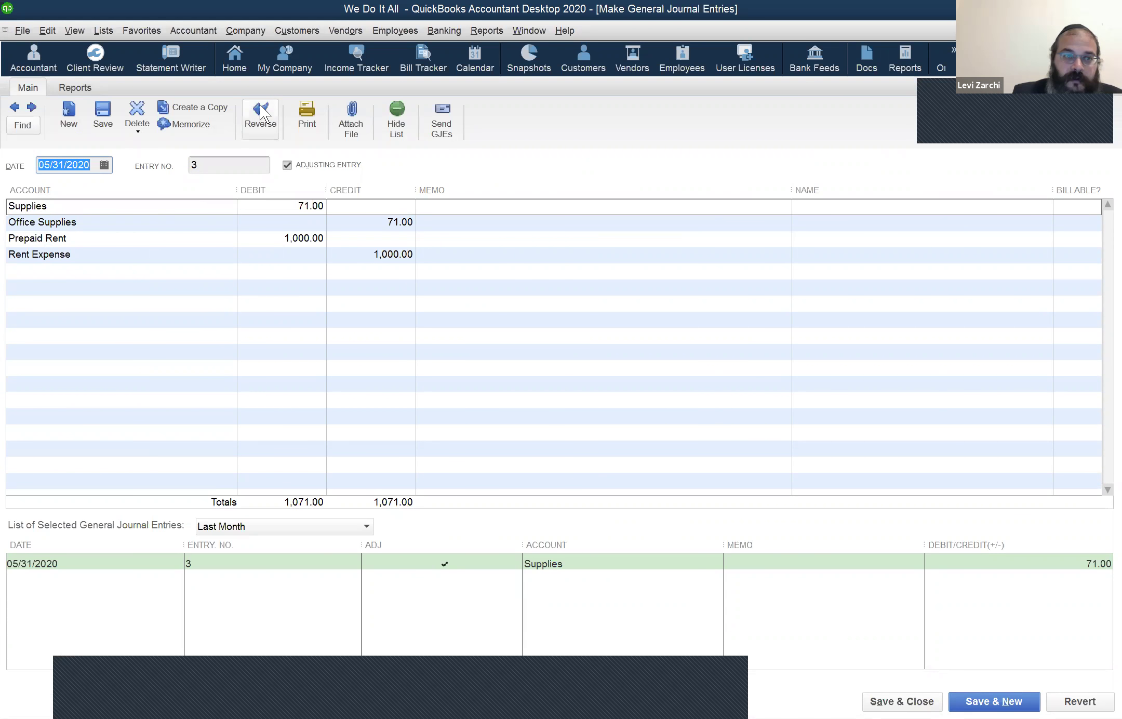
Step: Reverse adjusting entry 3 as of 06/01/2020, save and close the reversing entry, and refresh the reports
{"action": "left_click", "coordinate": [260, 112]}
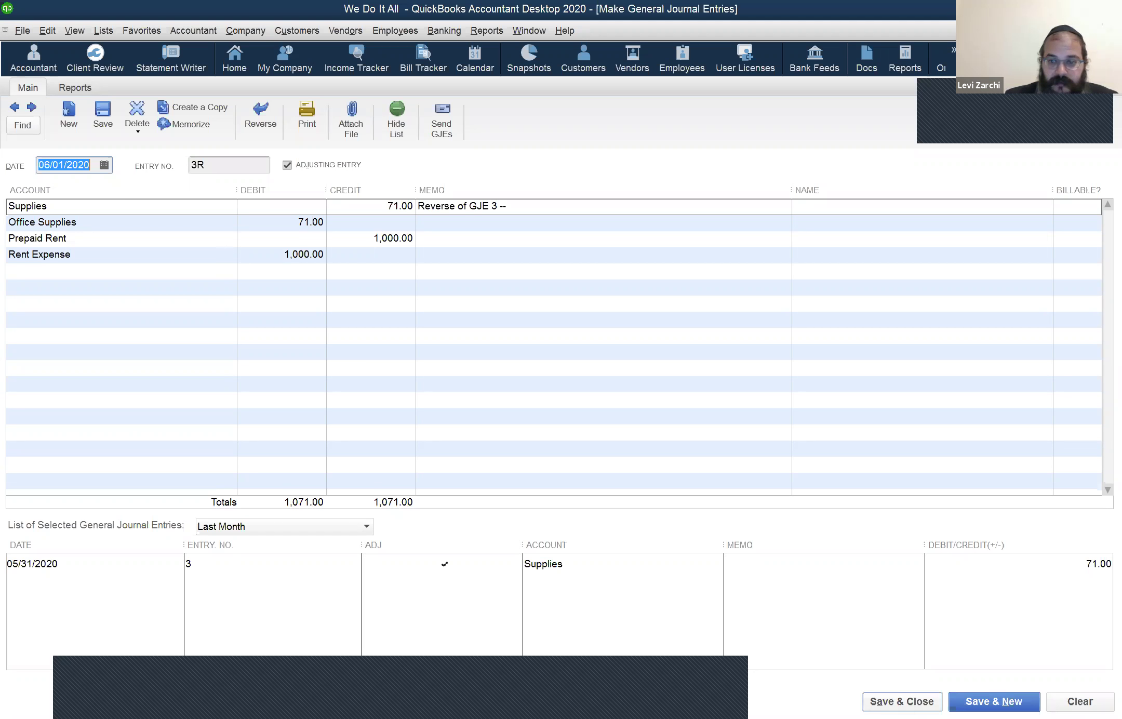
{"action": "left_click", "coordinate": [902, 701]}
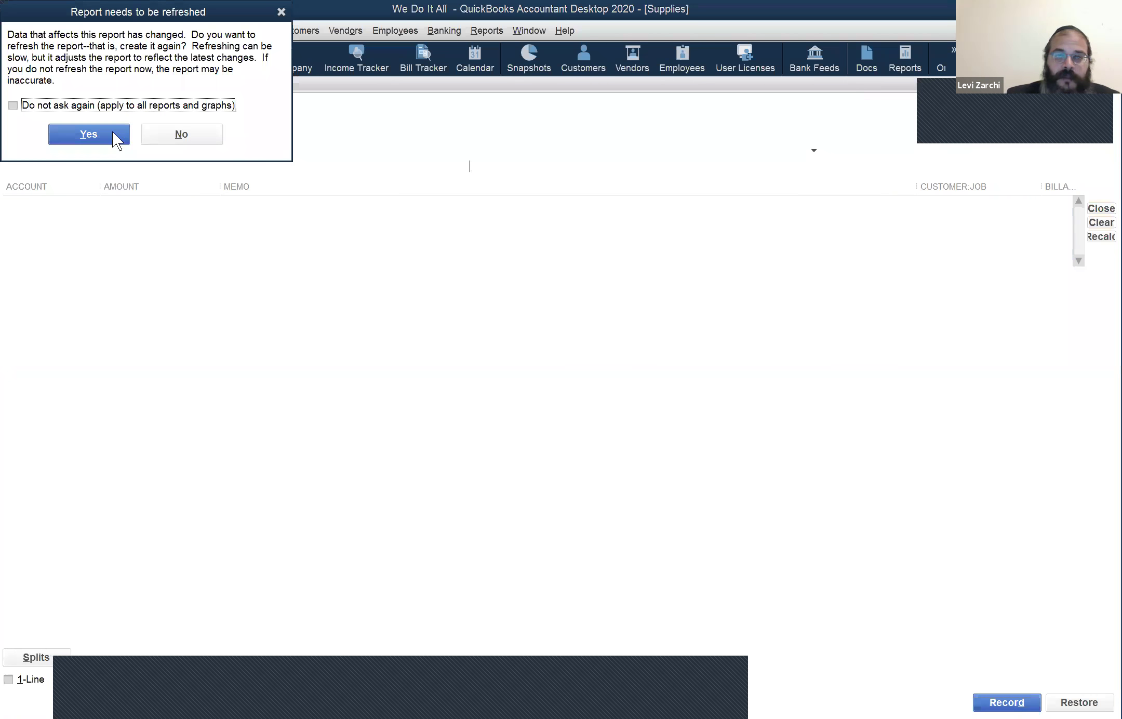
{"action": "left_click", "coordinate": [89, 134]}
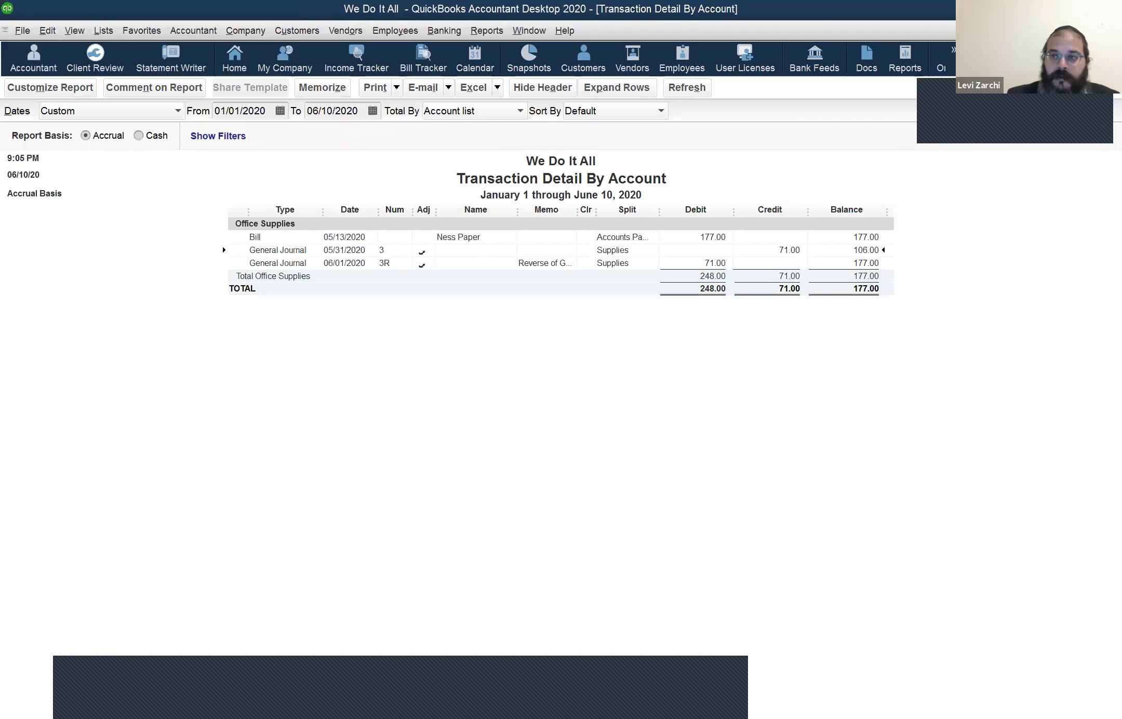
Step: Close the transaction detail report and end the Profit & Loss report at 05/31/2020
{"action": "key", "text": "Escape"}
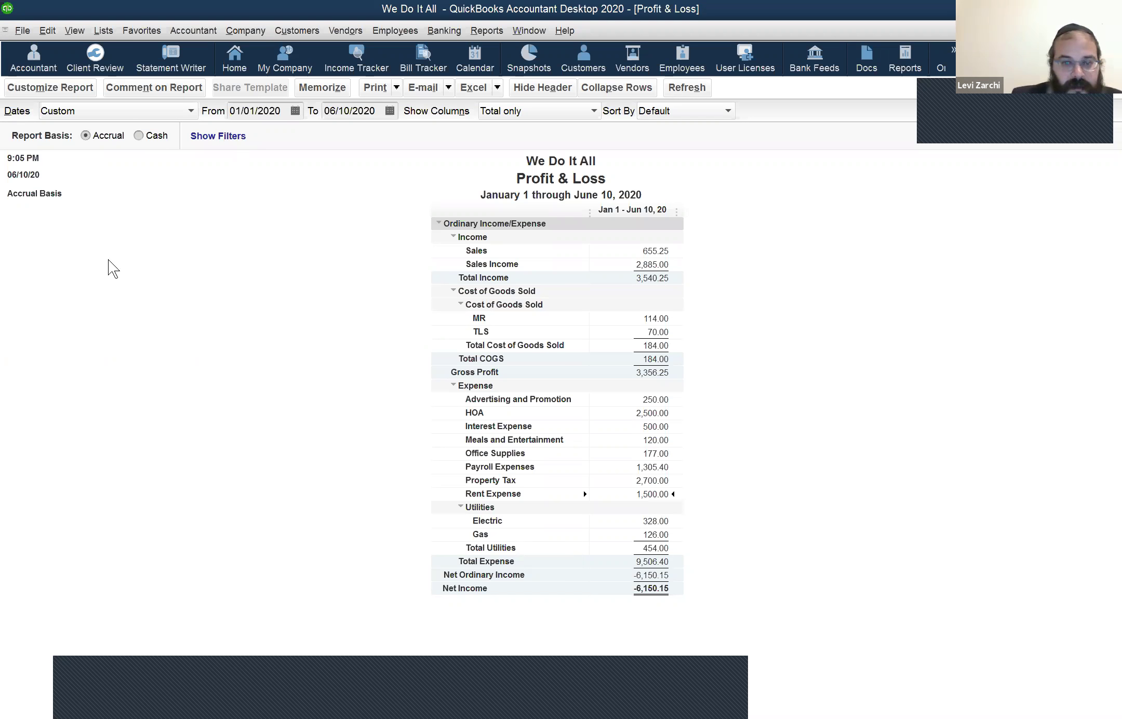
{"action": "left_click", "coordinate": [356, 112]}
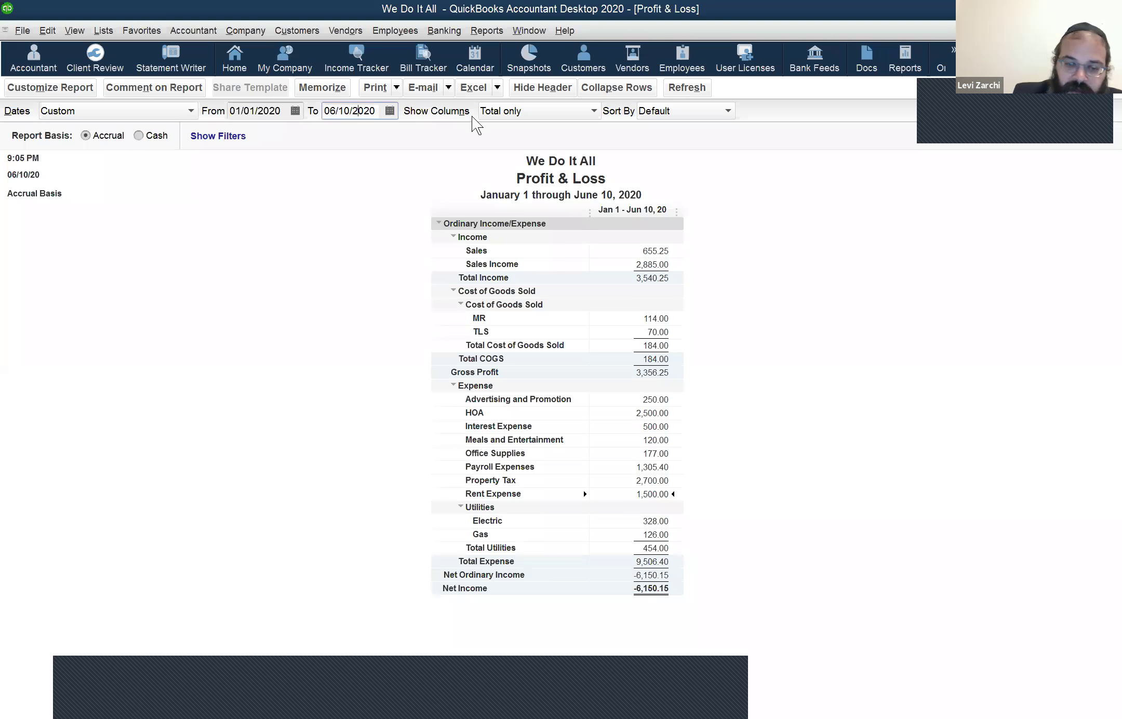
{"action": "key", "text": "m"}
{"action": "key", "text": "minus"}
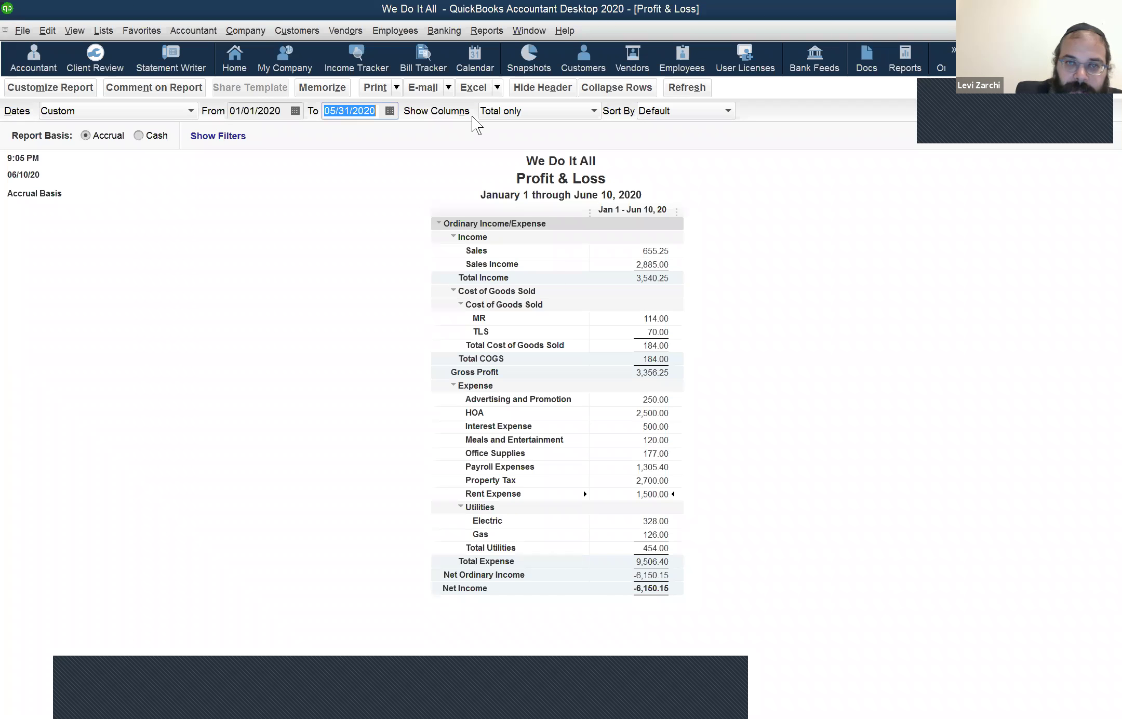
{"action": "key", "text": "Tab"}
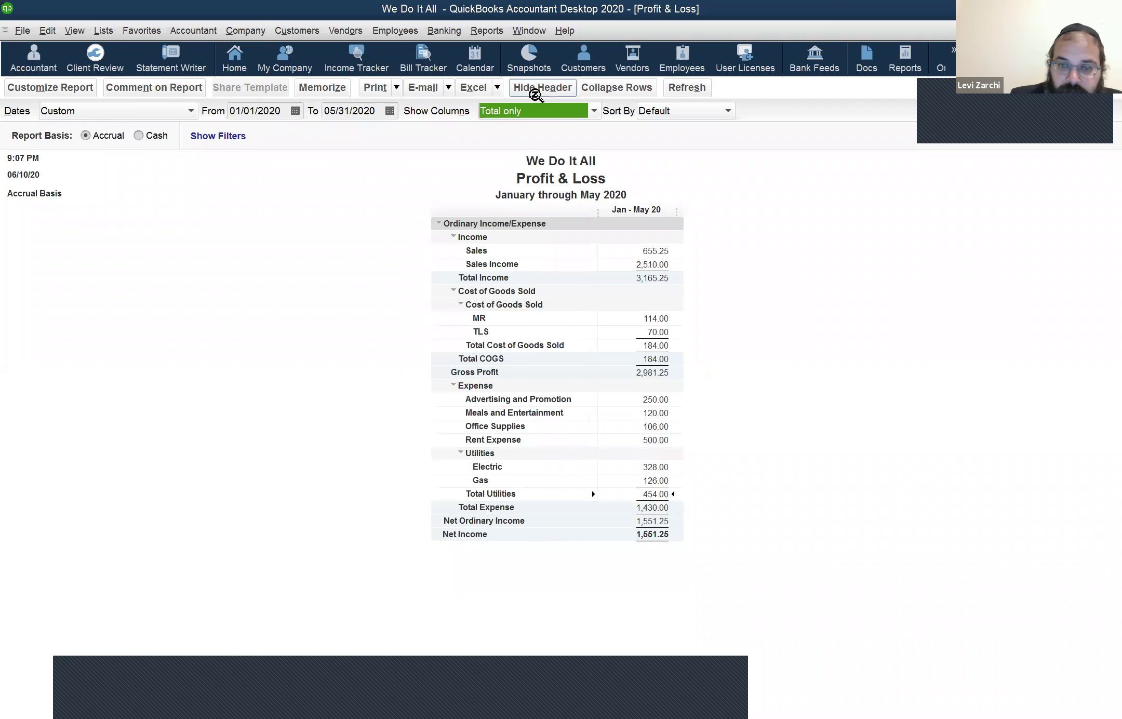
Step: Check Office Supplies for May and extend the Profit & Loss end date to 06/01/2020
{"action": "left_click", "coordinate": [659, 427]}
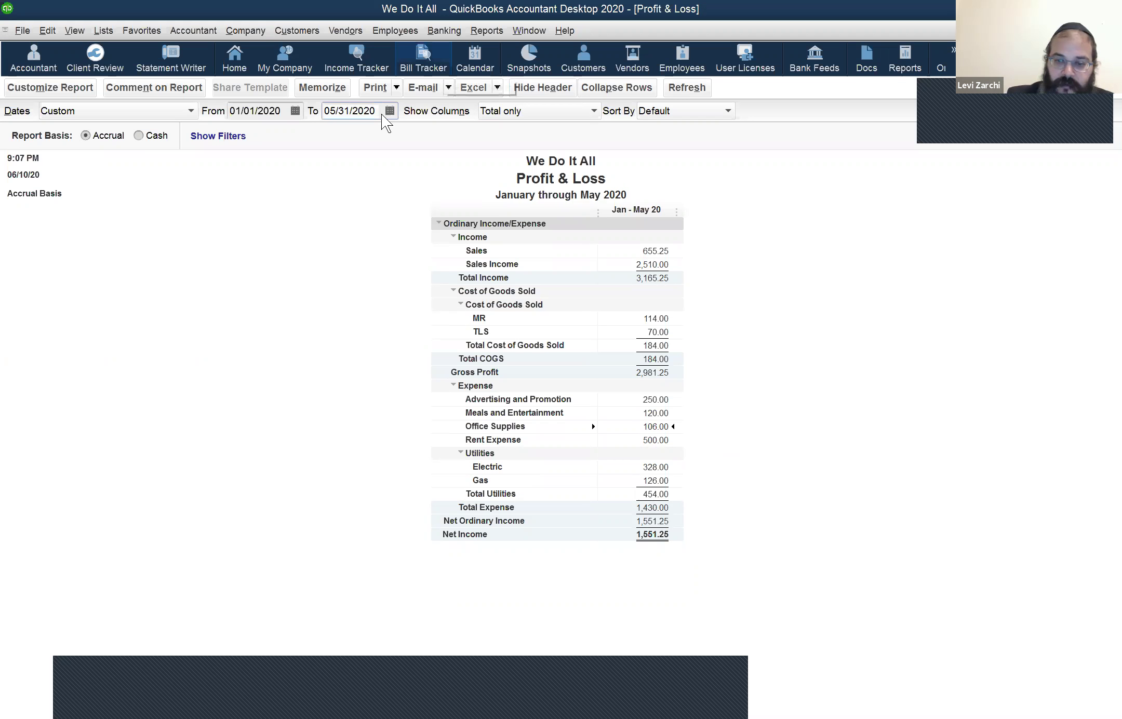
{"action": "key", "text": "plus"}
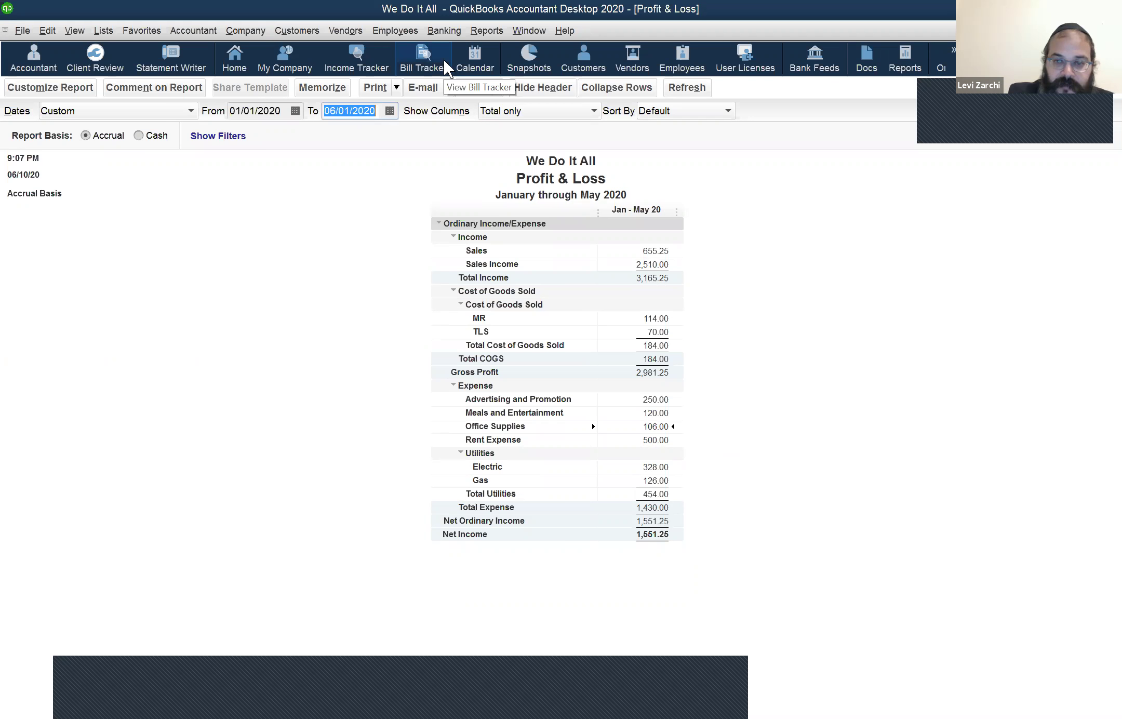
{"action": "key", "text": "Tab"}
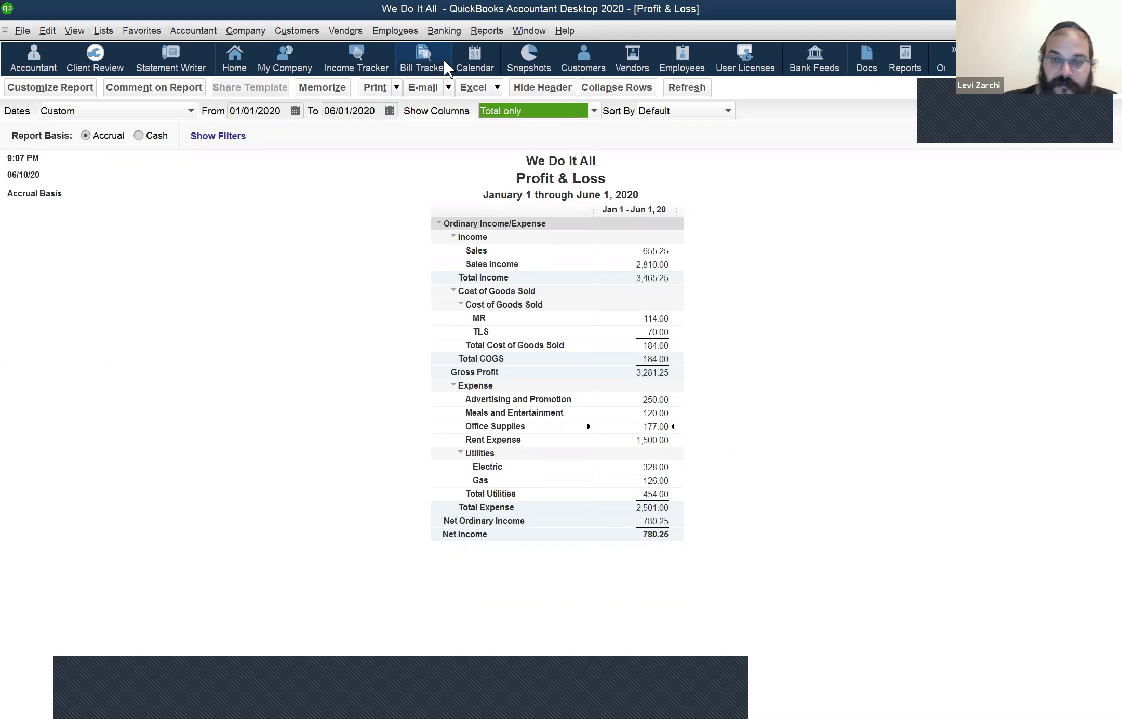
Step: Switch to the open Balance Sheet and show it as of 05/31/2020
{"action": "left_click", "coordinate": [521, 26]}
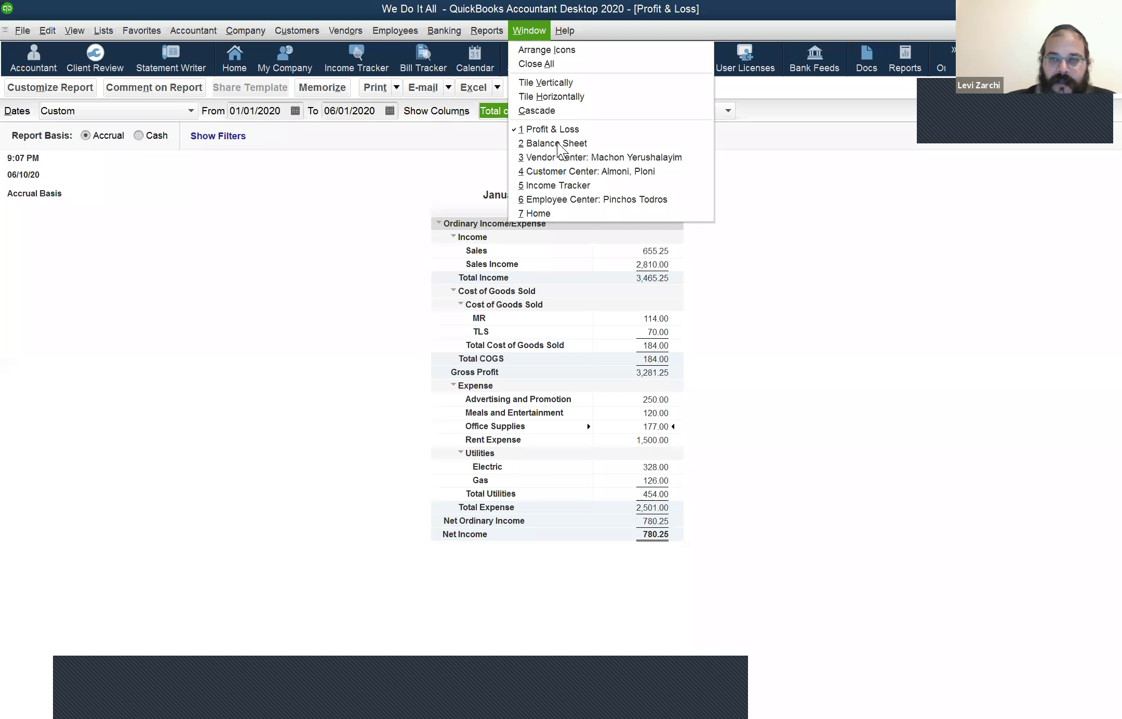
{"action": "left_click", "coordinate": [558, 144]}
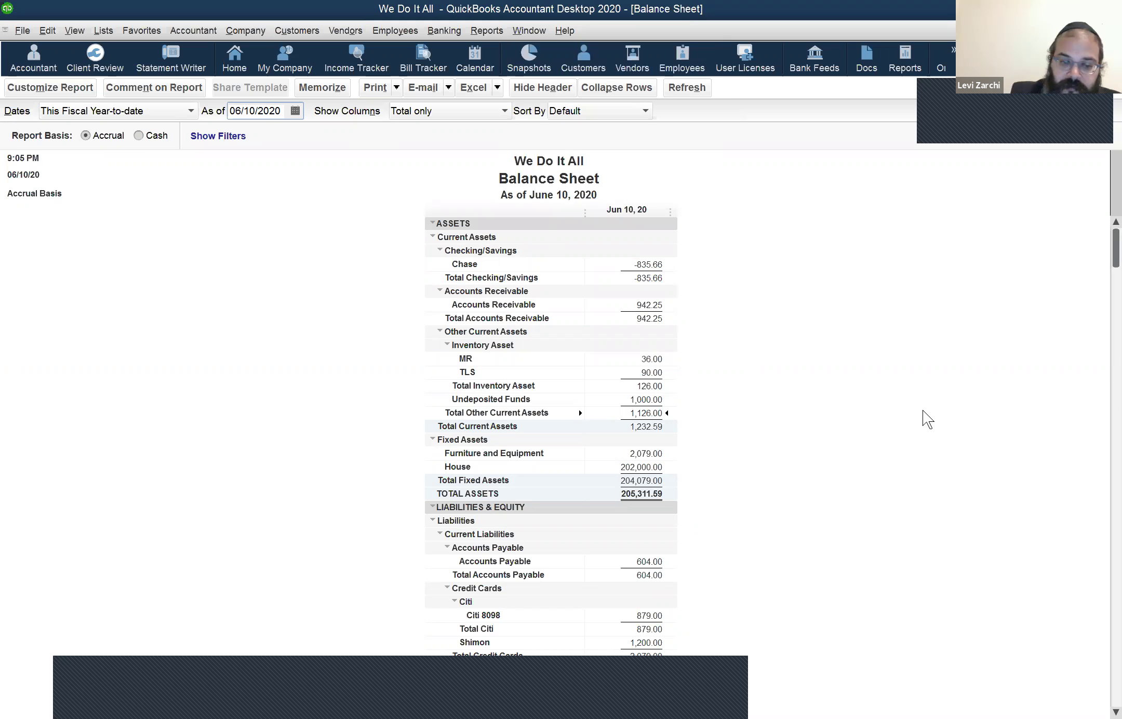
{"action": "type", "text": "05/31/2020"}
{"action": "key", "text": "Tab"}
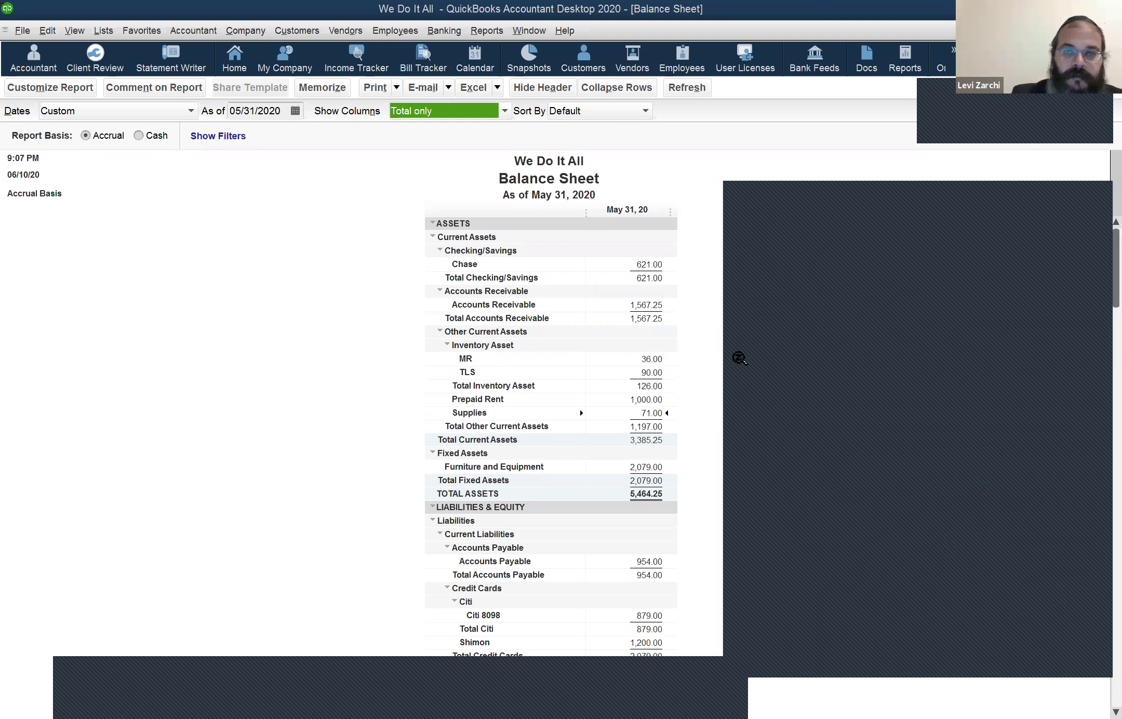
{"action": "left_click", "coordinate": [405, 293]}
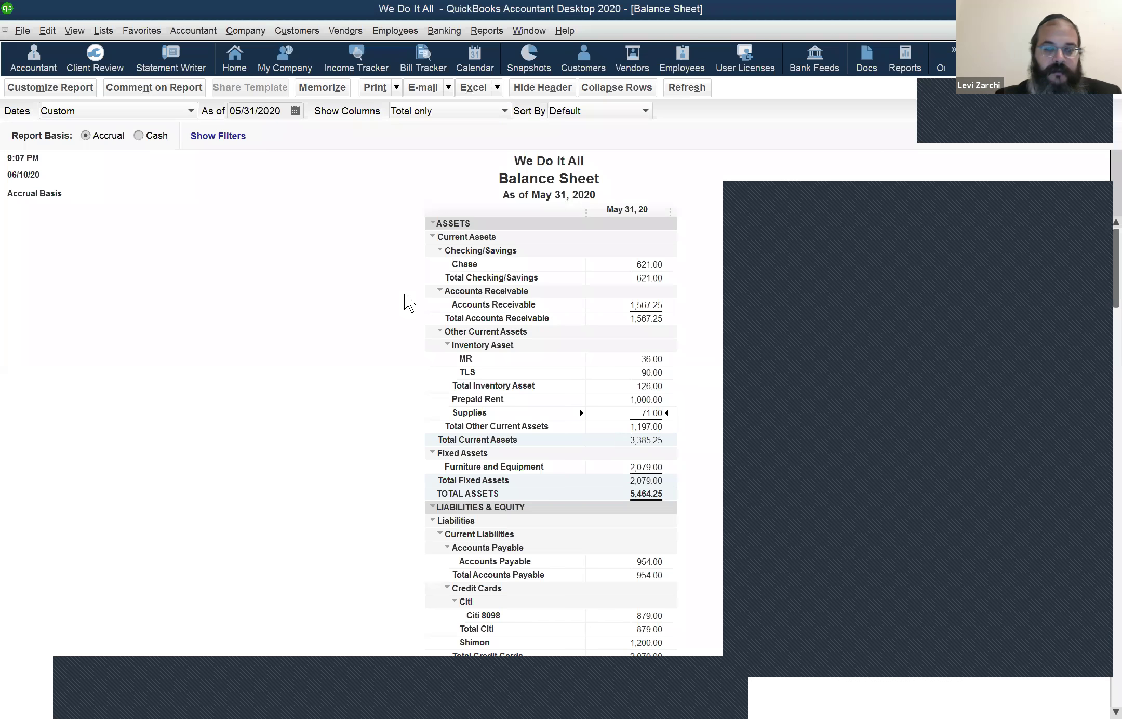
Step: Start a check to Con Edison and go to paying the vendor's unpaid bills instead
{"action": "key", "text": "ctrl+w"}
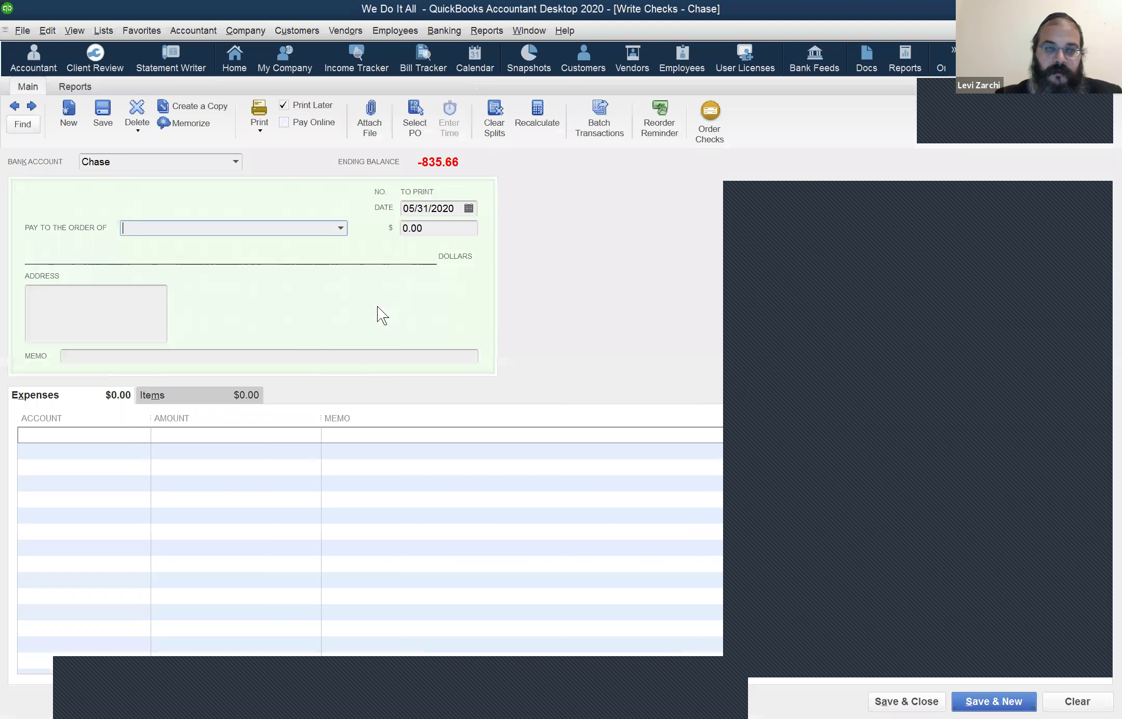
{"action": "type", "text": "Con Edison"}
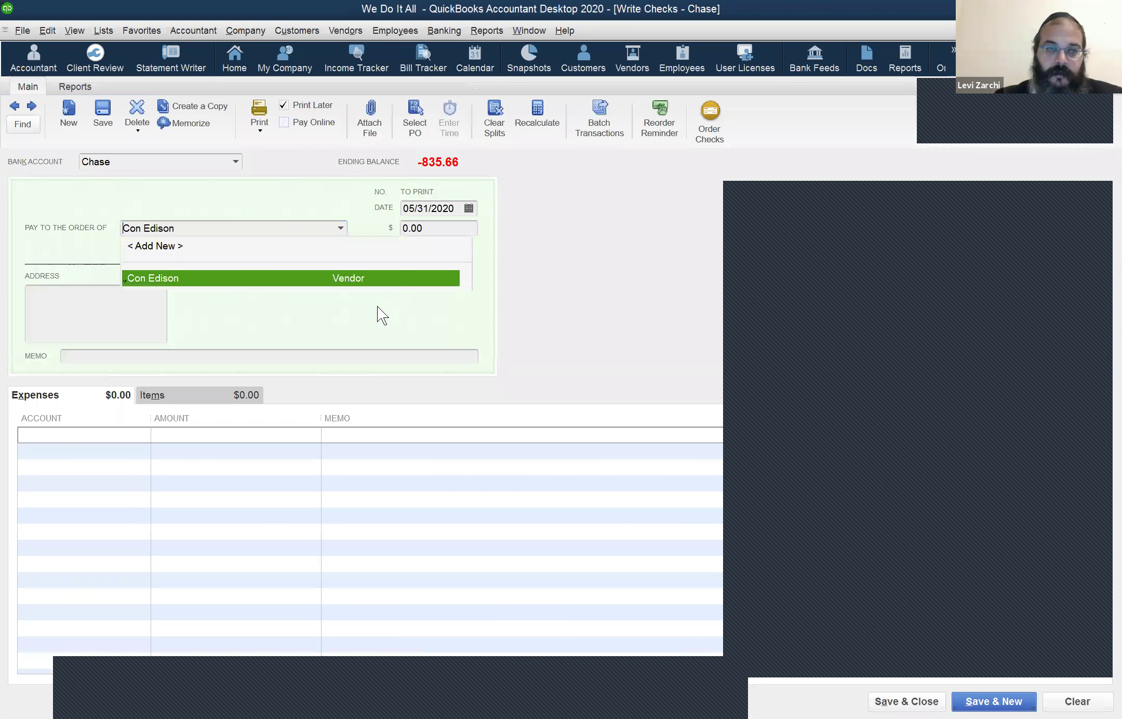
{"action": "key", "text": "Tab"}
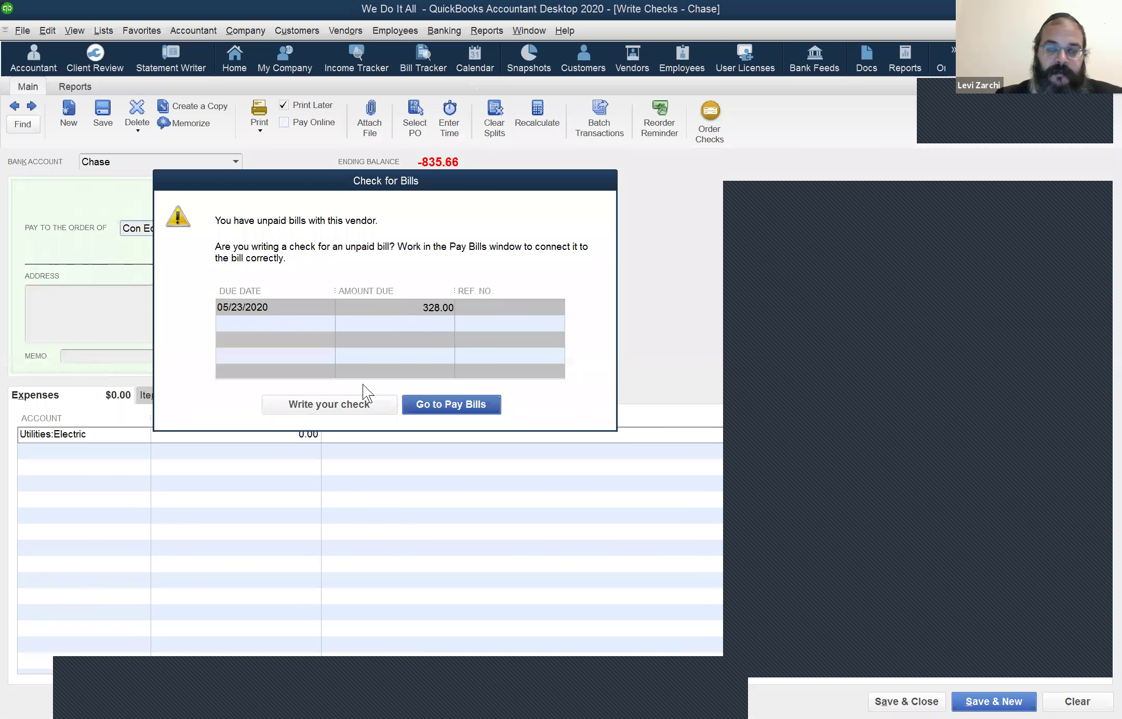
{"action": "key", "text": "Tab"}
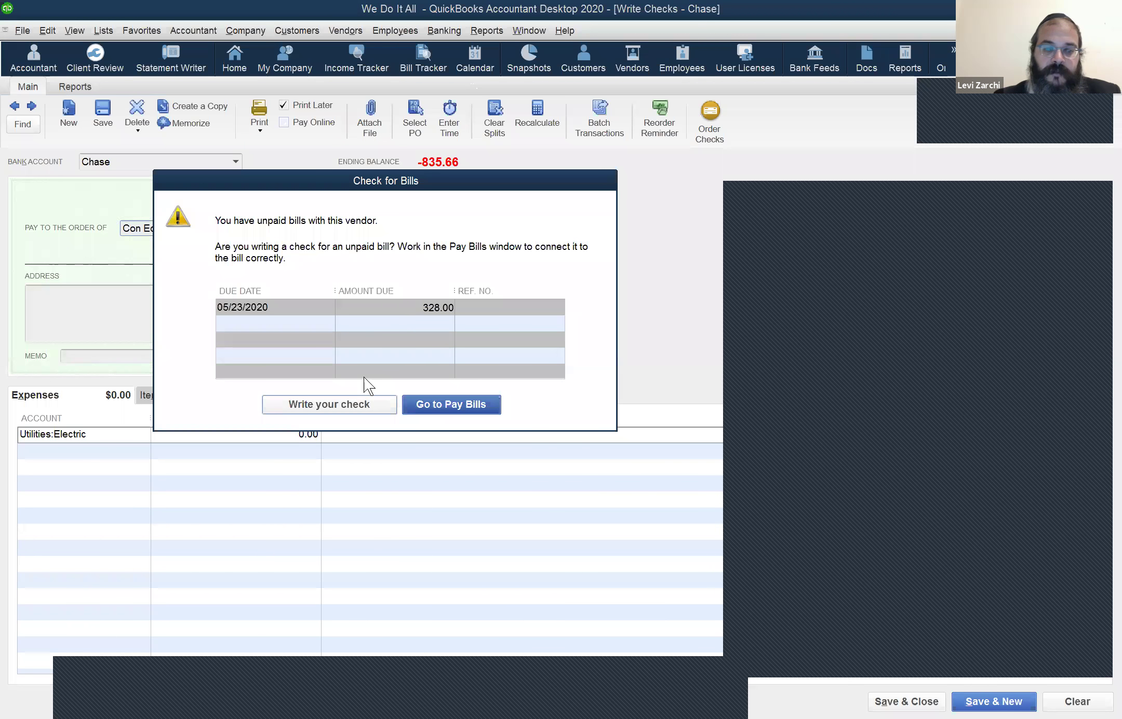
{"action": "left_click", "coordinate": [482, 408]}
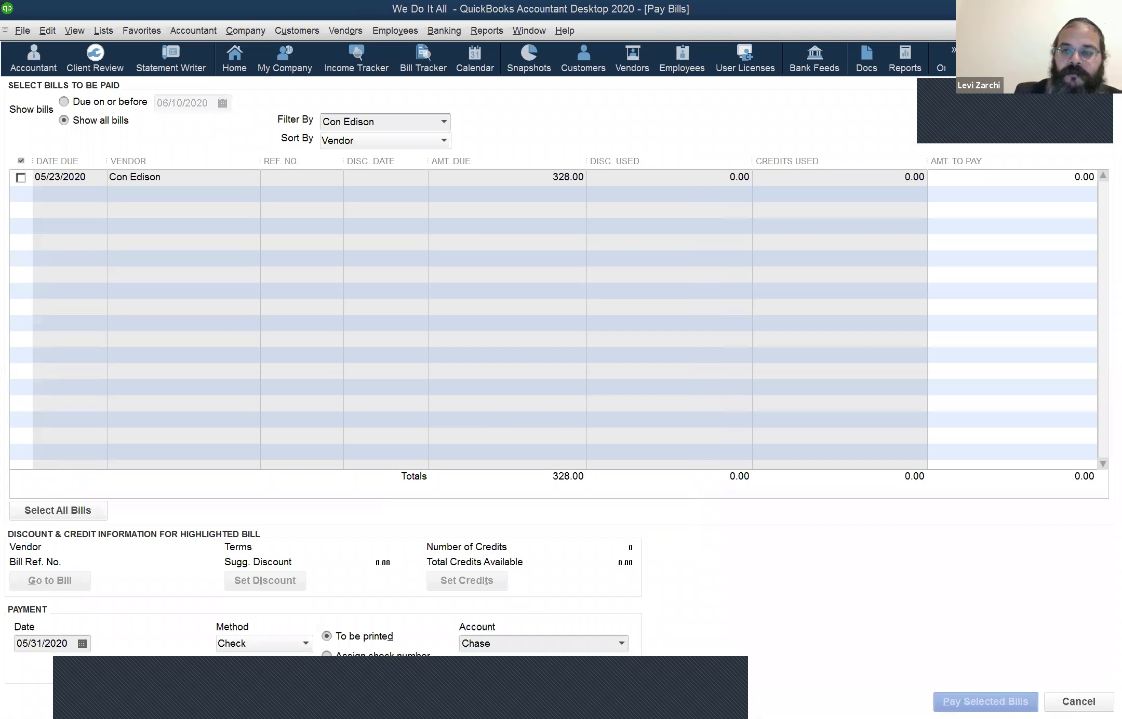
Step: Return to the Vendor Center and open Pay Bills to list all vendors' unpaid bills
{"action": "key", "text": "ctrl+Tab"}
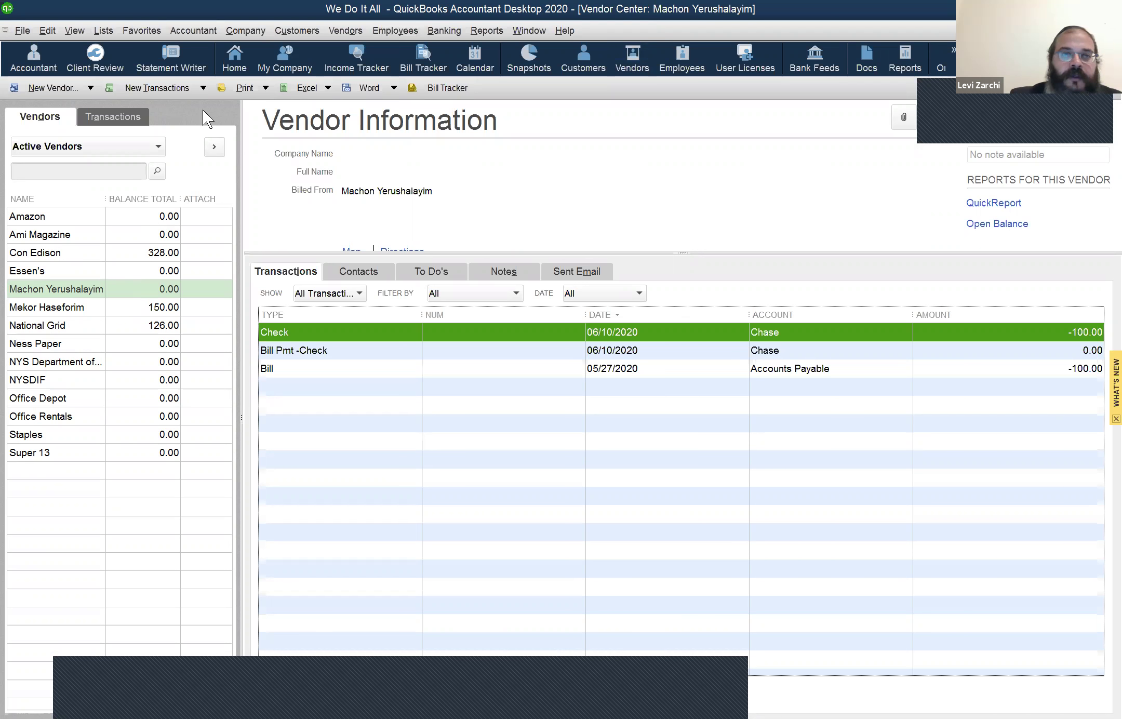
{"action": "left_click", "coordinate": [336, 30]}
{"action": "left_click", "coordinate": [366, 97]}
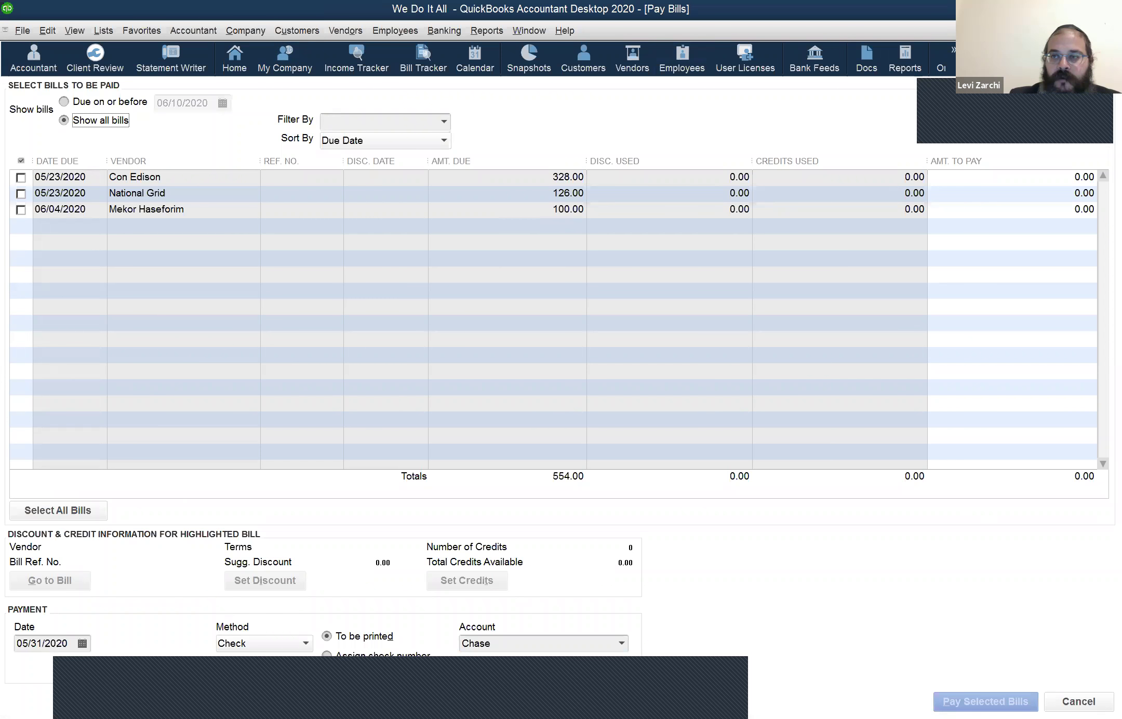
Step: Leave Pay Bills, switch to the open Balance Sheet and show it as of 06/01/2020
{"action": "key", "text": "Escape"}
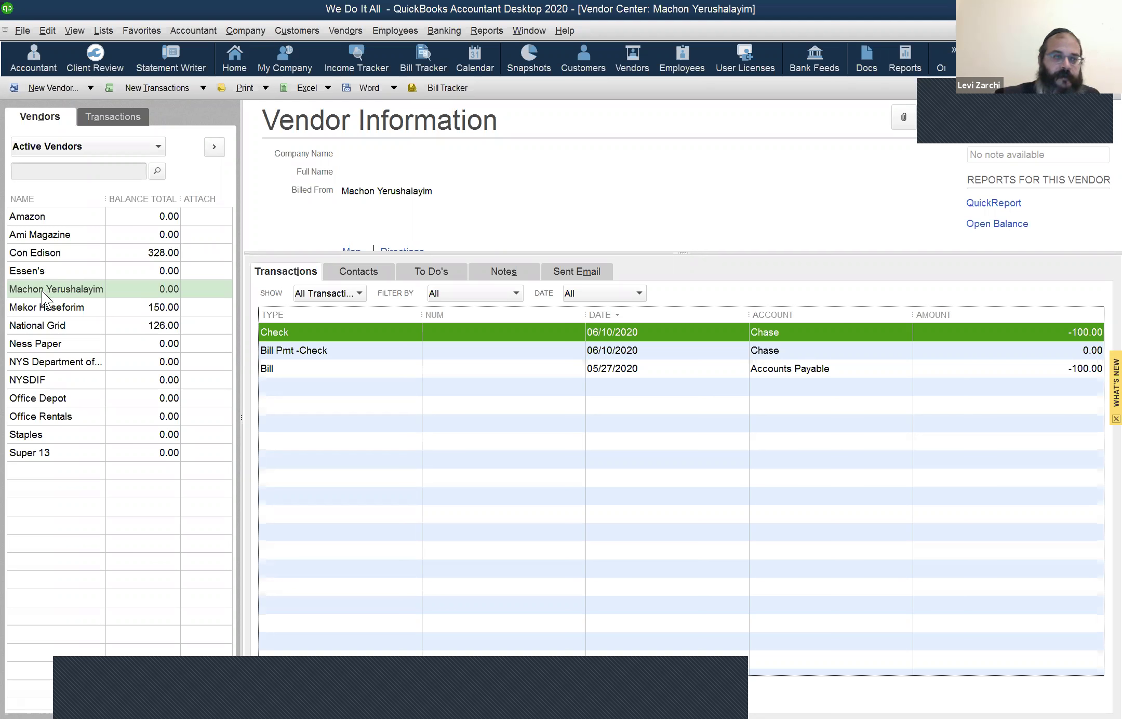
{"action": "left_click", "coordinate": [341, 27]}
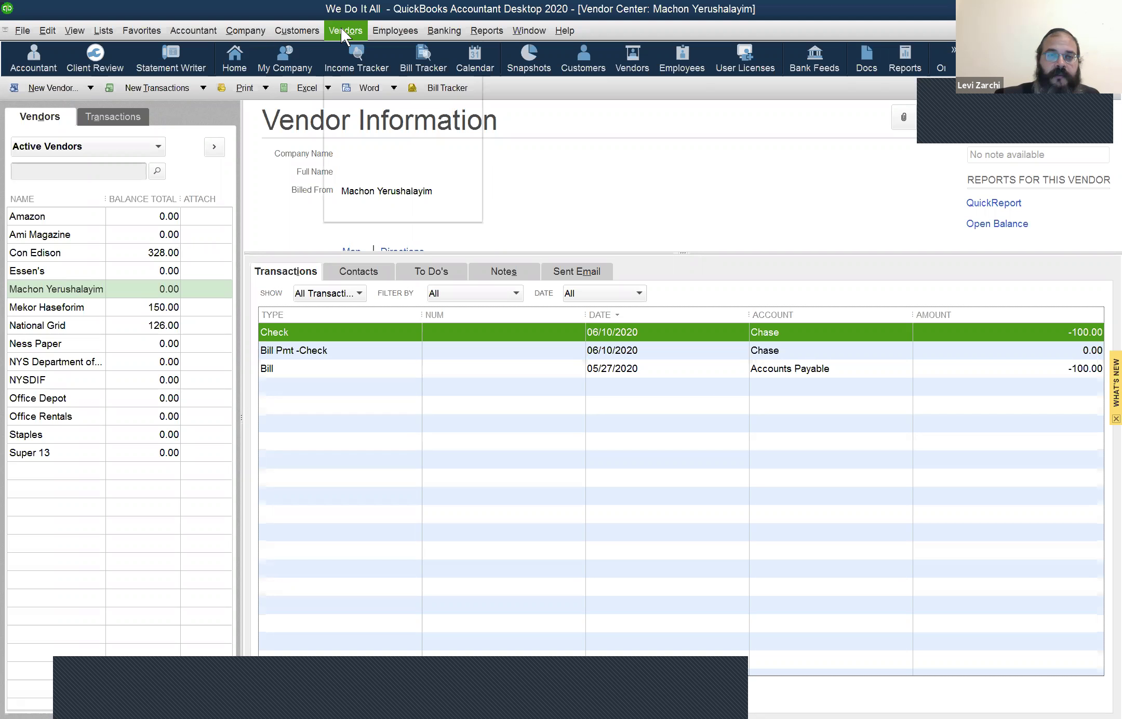
{"action": "left_click", "coordinate": [366, 103]}
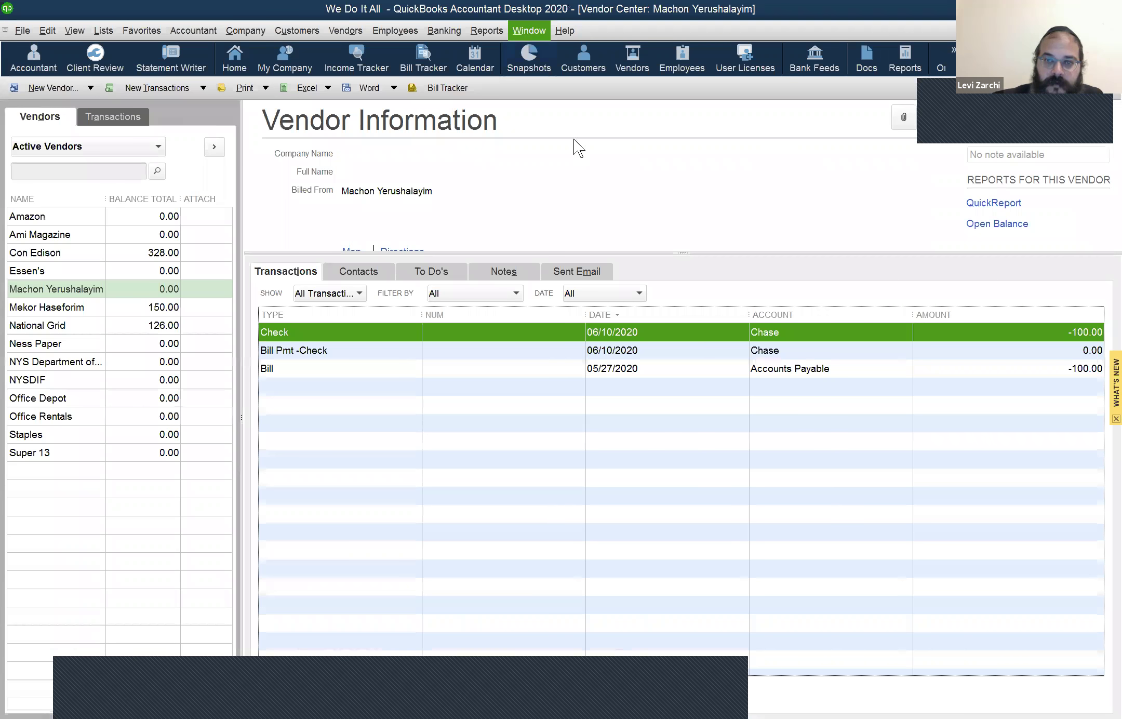
{"action": "key", "text": "Down"}
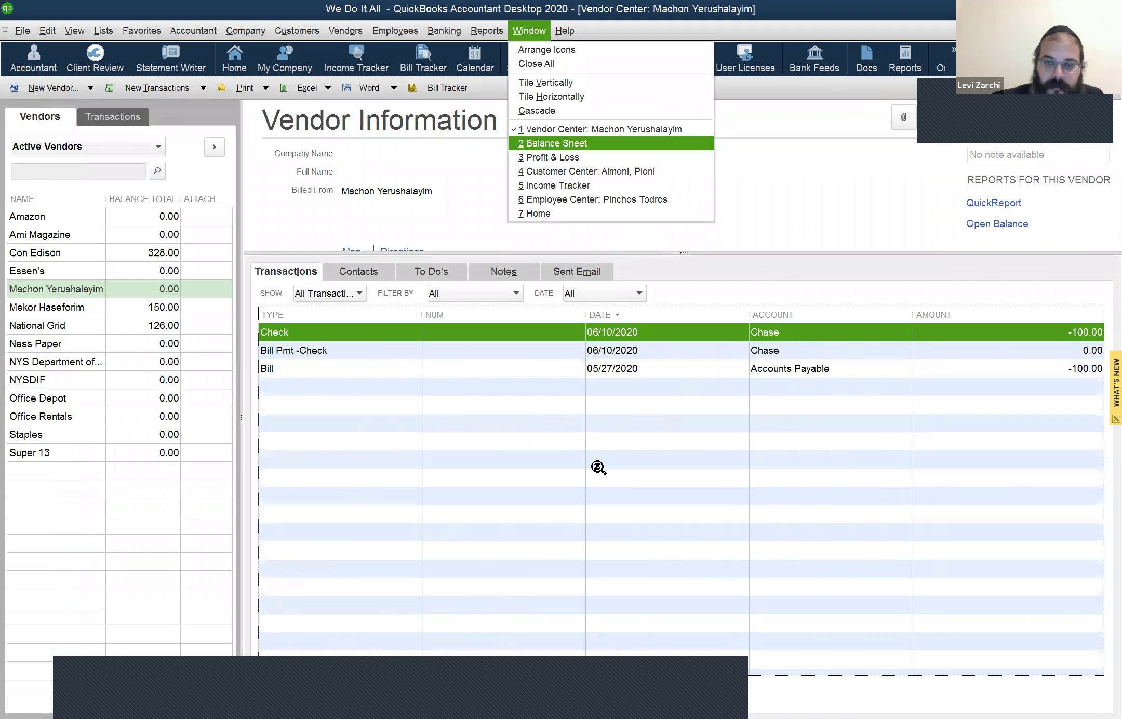
{"action": "key", "text": "Return"}
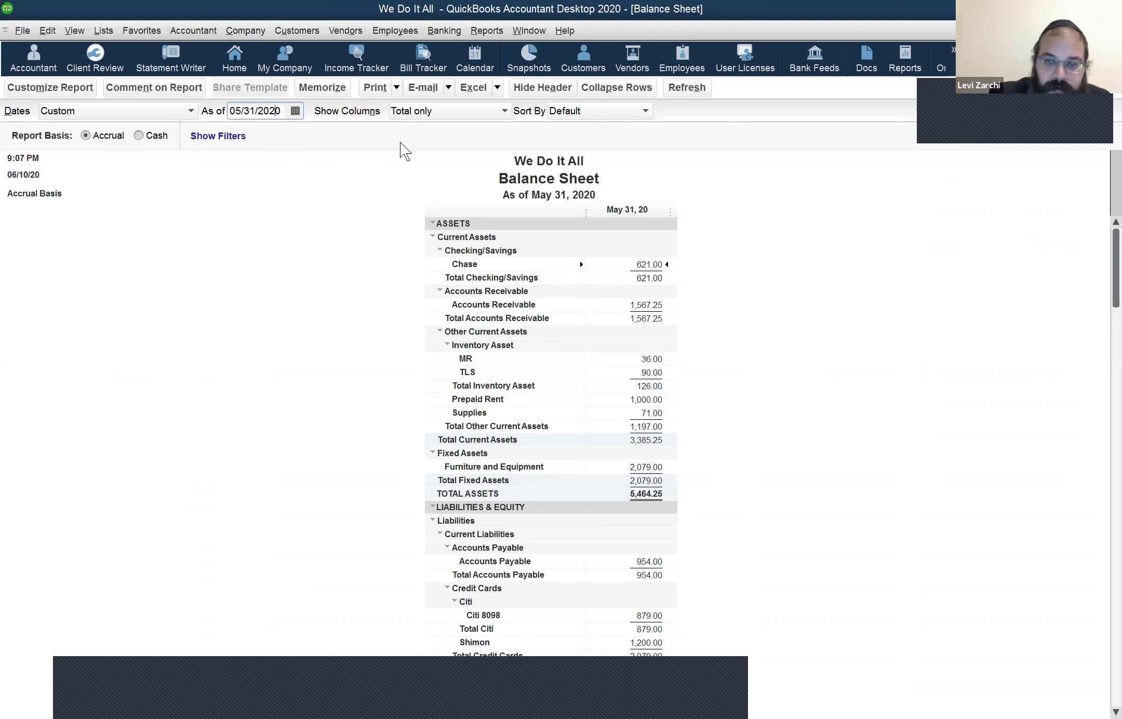
{"action": "key", "text": "plus"}
{"action": "key", "text": "Tab"}
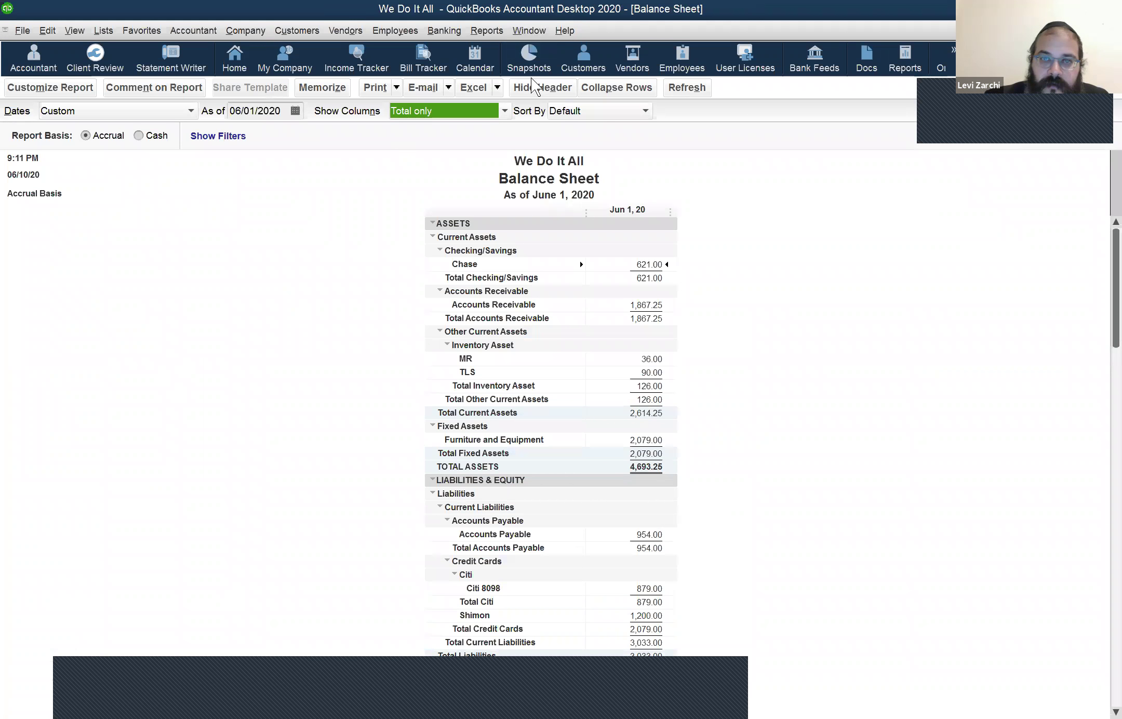
{"action": "key", "text": "alt+w"}
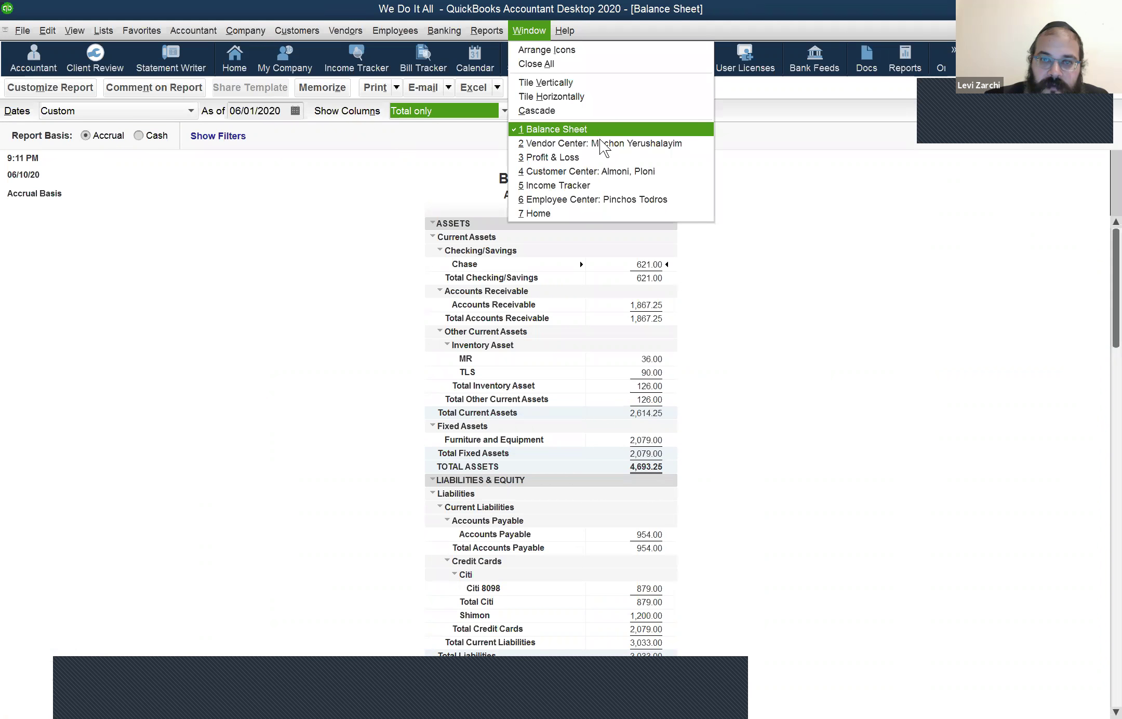
{"action": "left_click", "coordinate": [345, 30]}
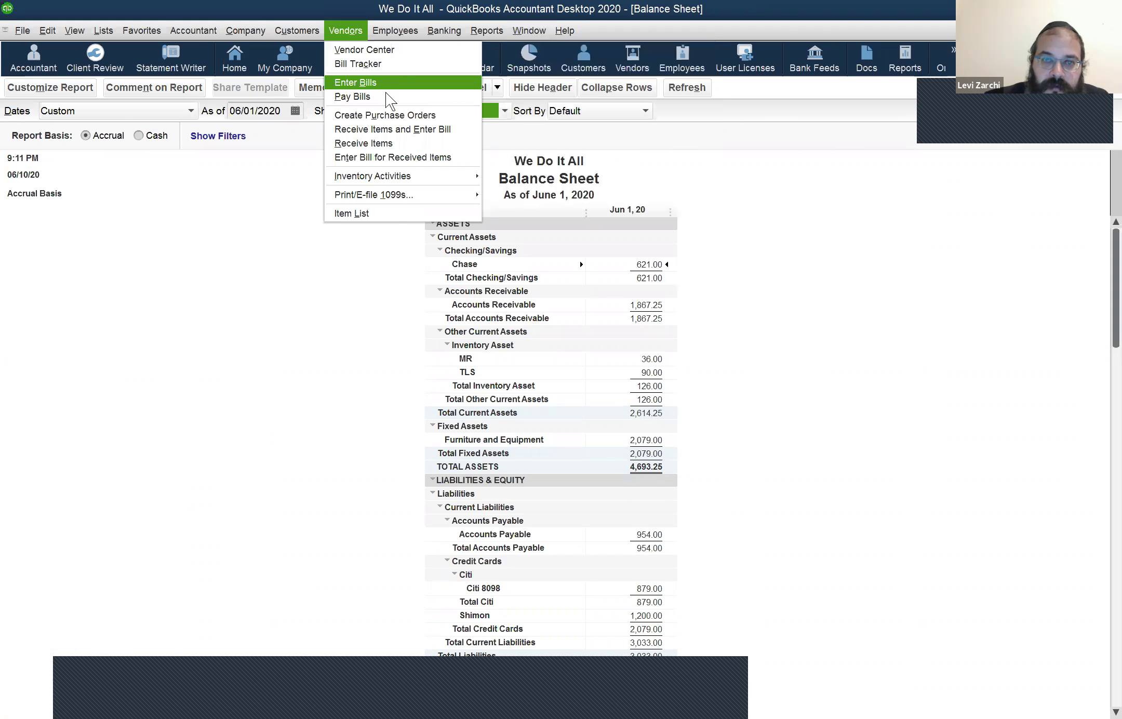
{"action": "left_click", "coordinate": [385, 95]}
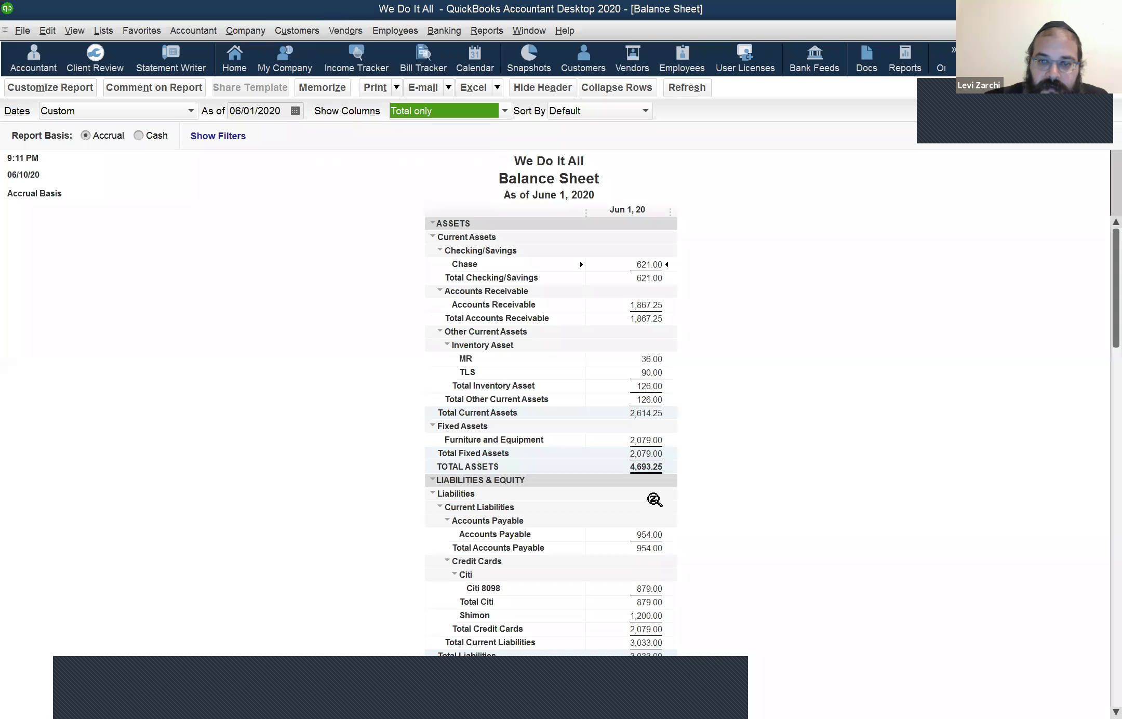
Step: Drill into Accounts Payable on the Balance Sheet and list its transactions from 01/01/2020
{"action": "double_click", "coordinate": [646, 535]}
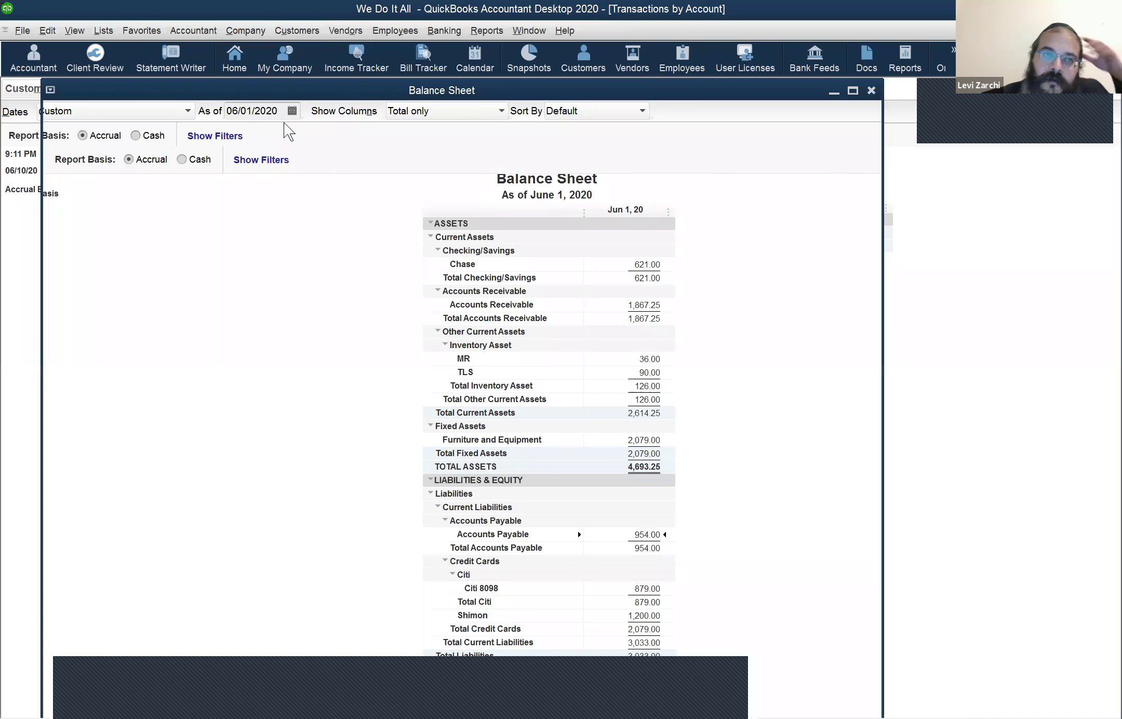
{"action": "left_click", "coordinate": [253, 109]}
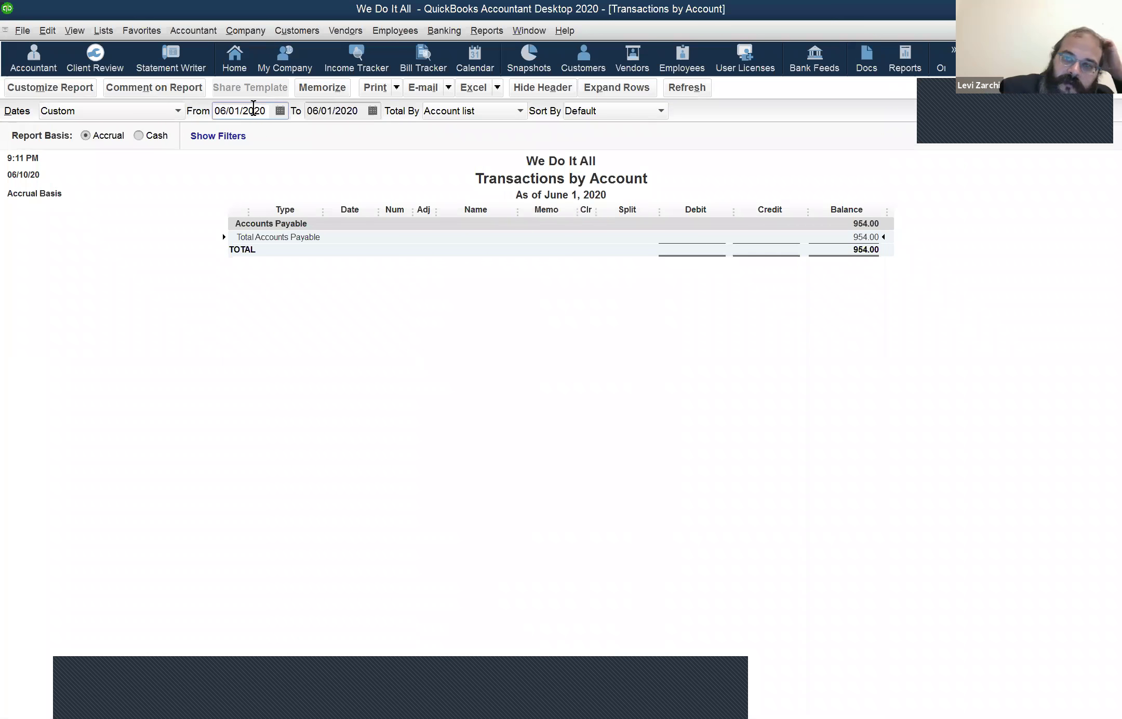
{"action": "key", "text": "y"}
{"action": "key", "text": "Tab"}
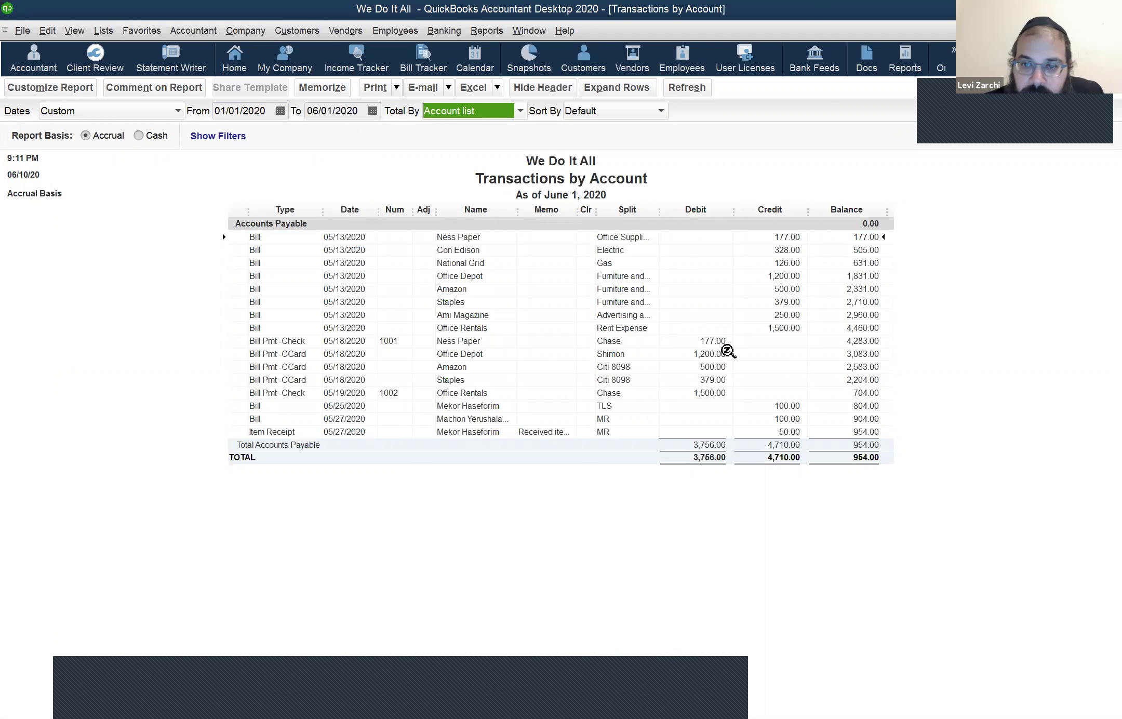
{"action": "left_click", "coordinate": [719, 365]}
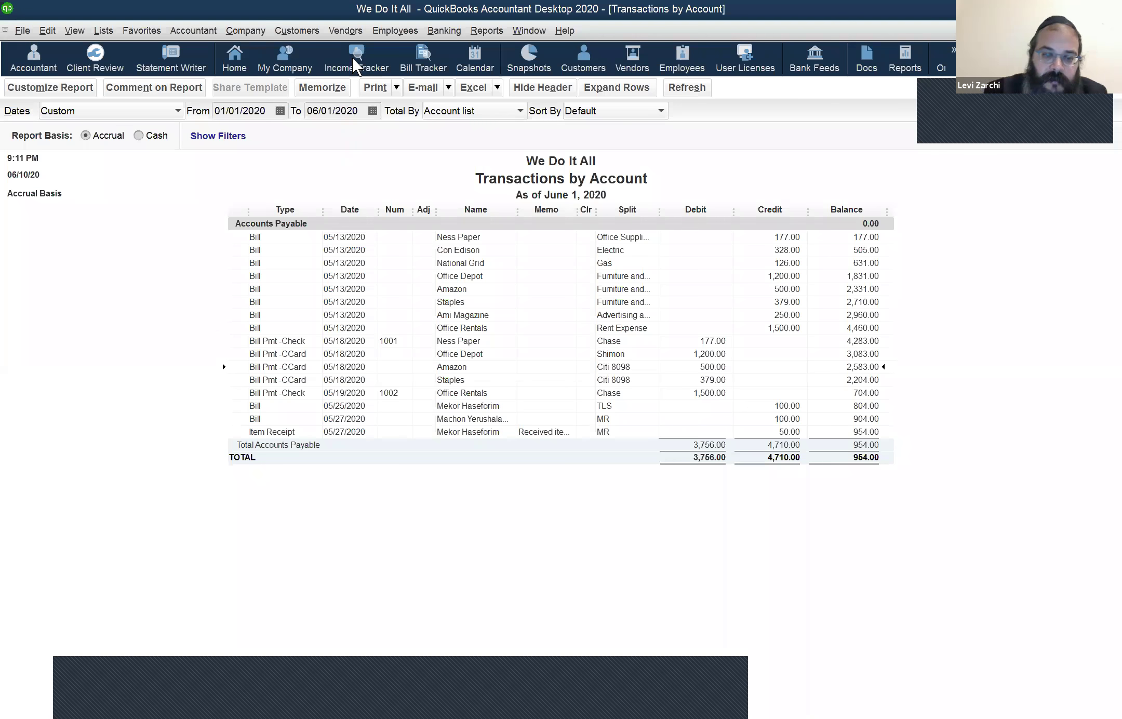
Step: Extend the Accounts Payable transactions to 06/10/2020, review them and close the report without memorizing it
{"action": "key", "text": "t"}
{"action": "key", "text": "Tab"}
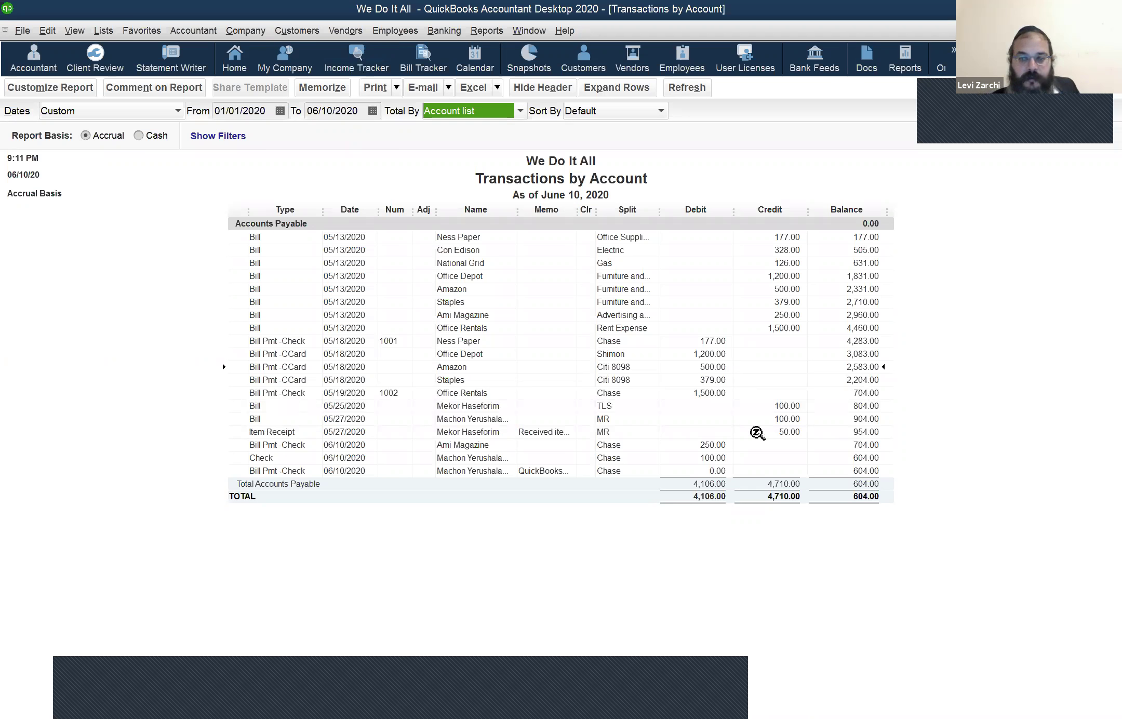
{"action": "left_click", "coordinate": [785, 440]}
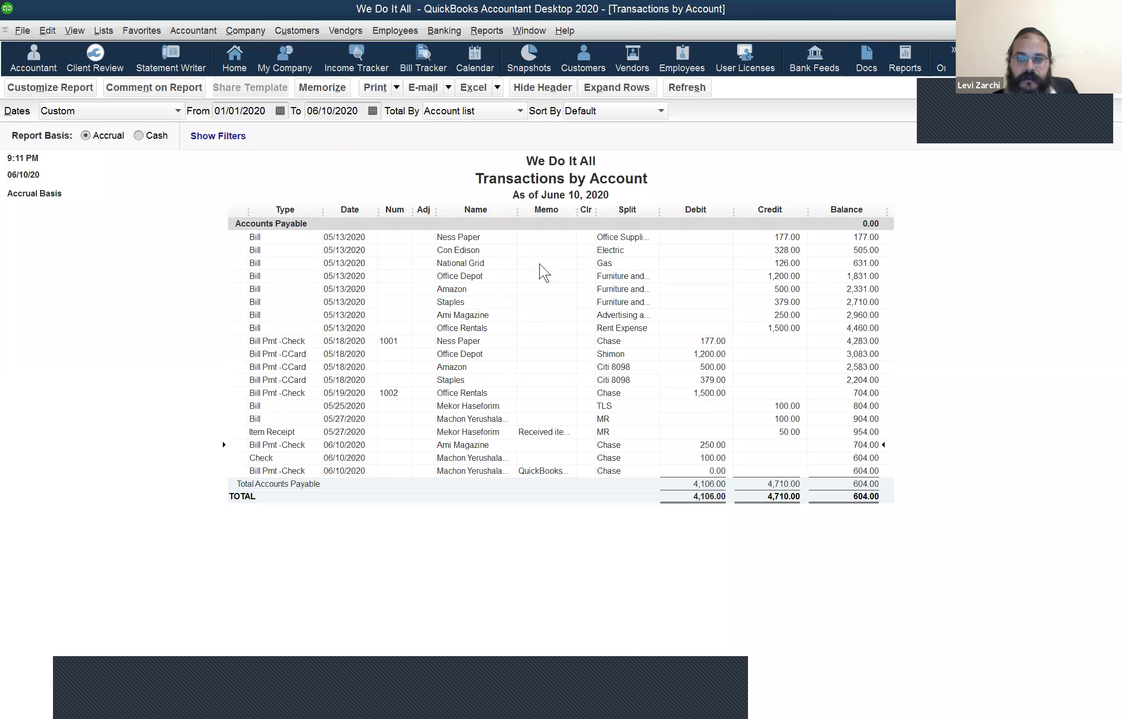
{"action": "key", "text": "Escape"}
{"action": "left_click", "coordinate": [574, 344]}
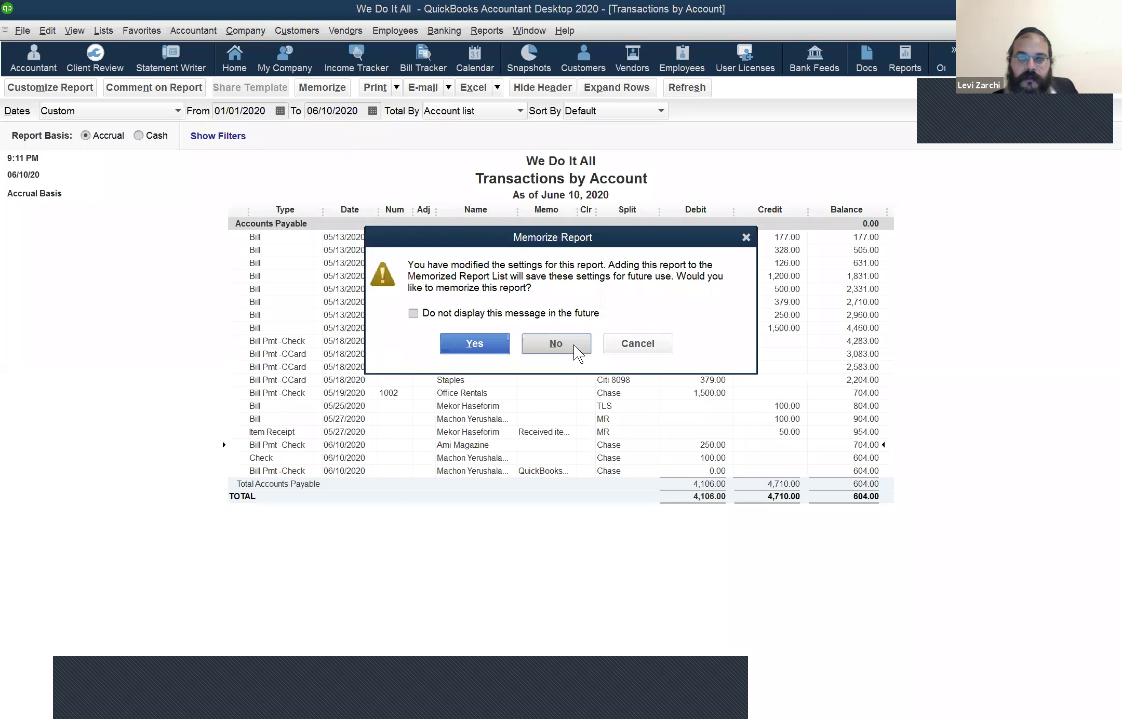
Step: Open Pay Bills from the Balance Sheet to view all vendors' unpaid bills
{"action": "left_click", "coordinate": [488, 30]}
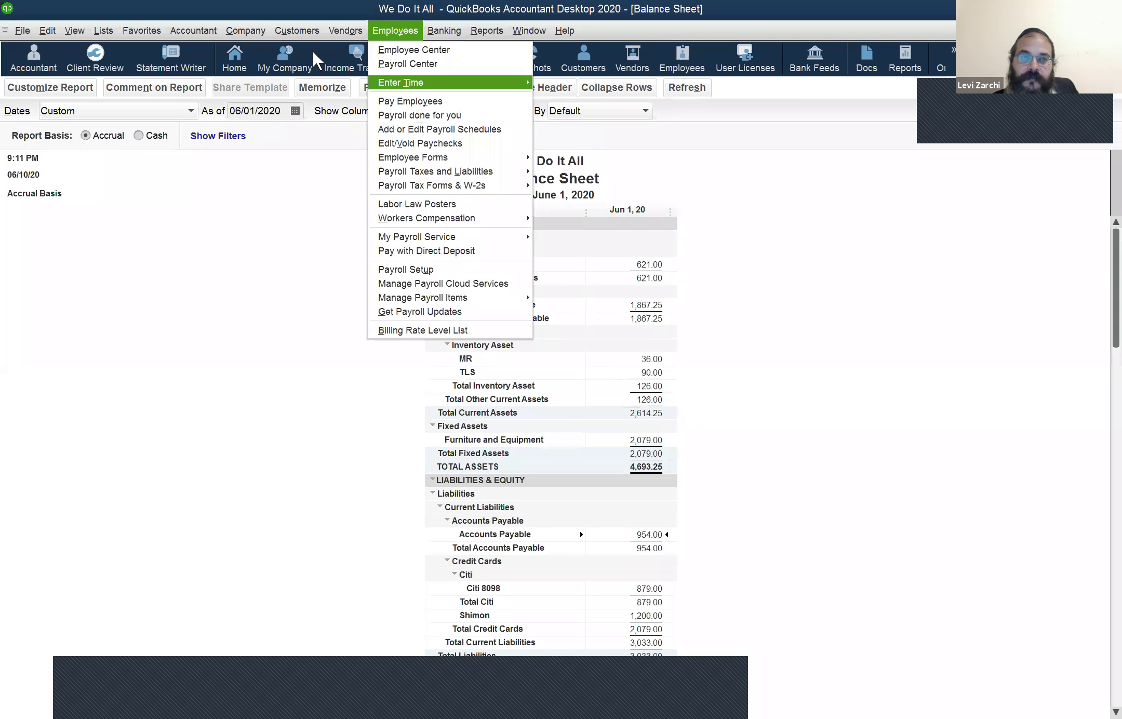
{"action": "mouse_move", "coordinate": [346, 23]}
{"action": "left_click", "coordinate": [384, 104]}
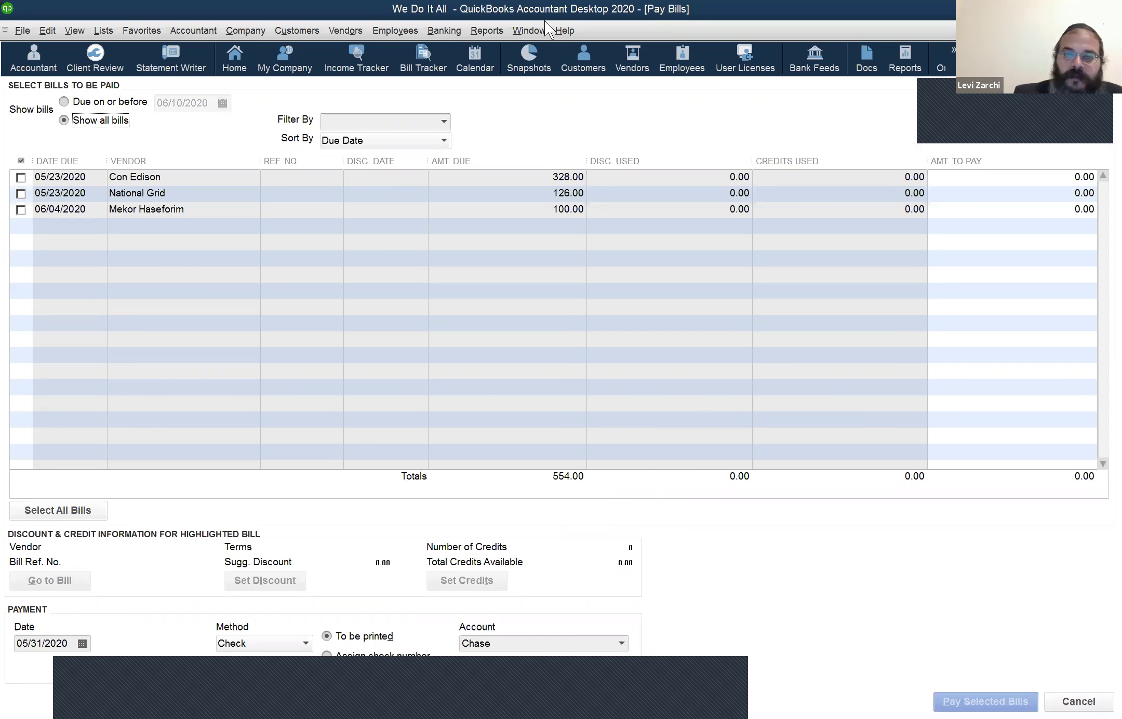
Step: Return to the Balance Sheet, review the Accounts Receivable transactions from 01/01/2020 and close them without memorizing the report
{"action": "key", "text": "alt+w"}
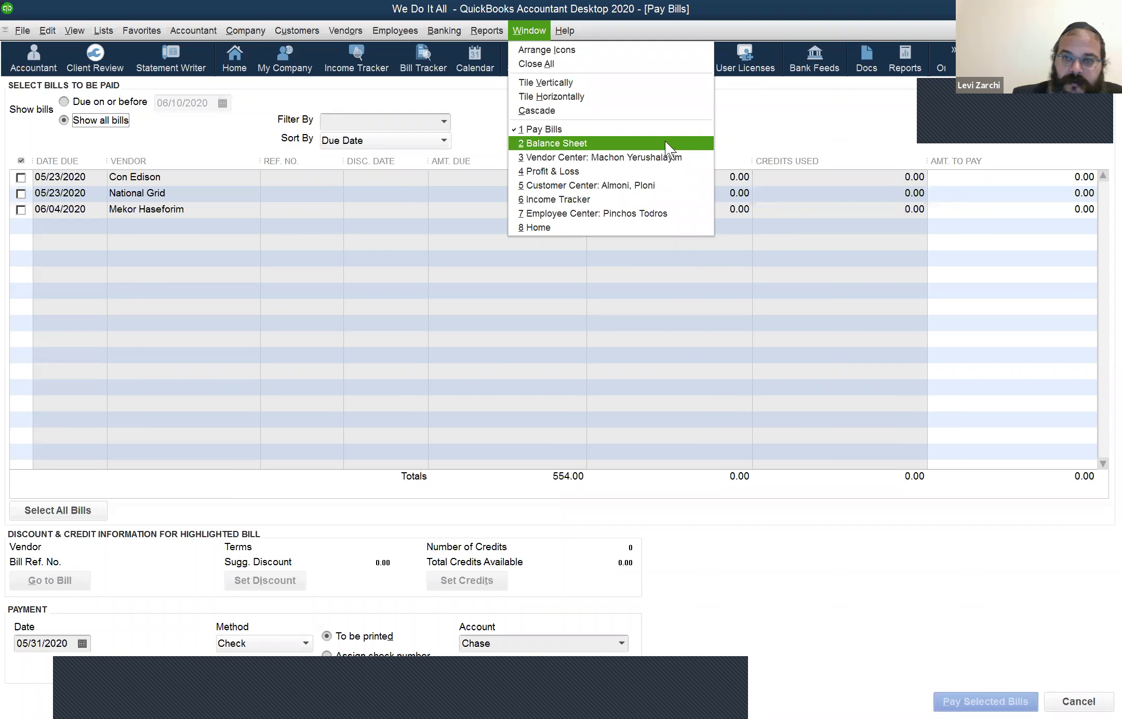
{"action": "key", "text": "Return"}
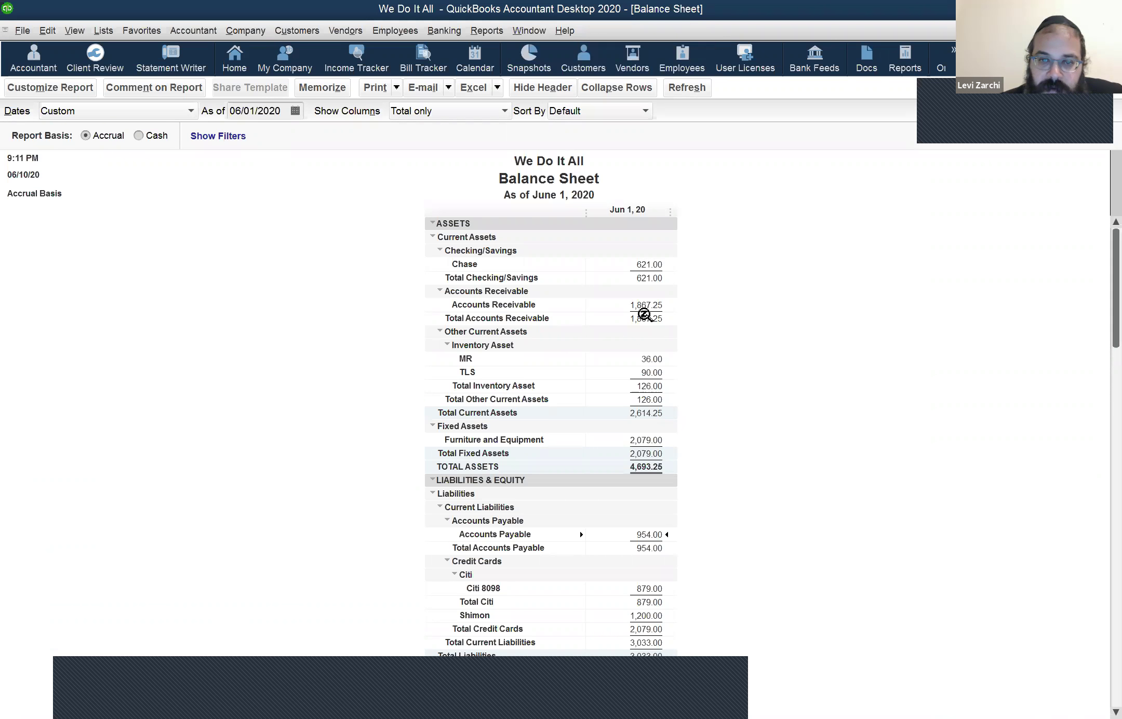
{"action": "double_click", "coordinate": [658, 306]}
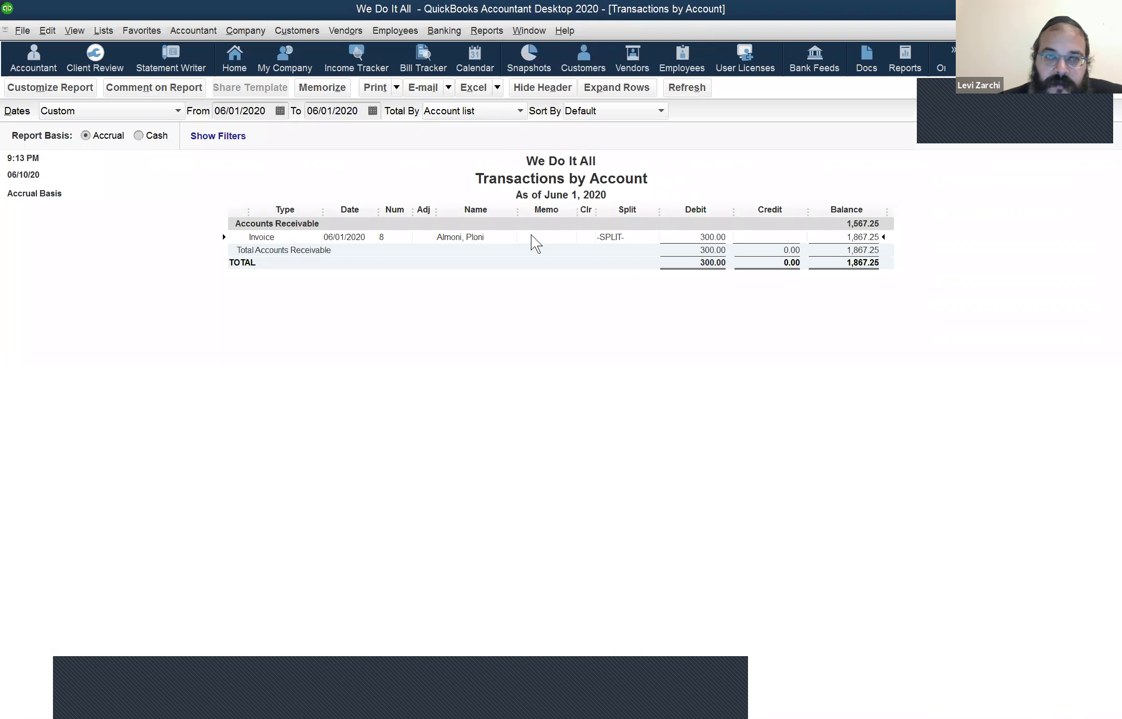
{"action": "left_click", "coordinate": [255, 110]}
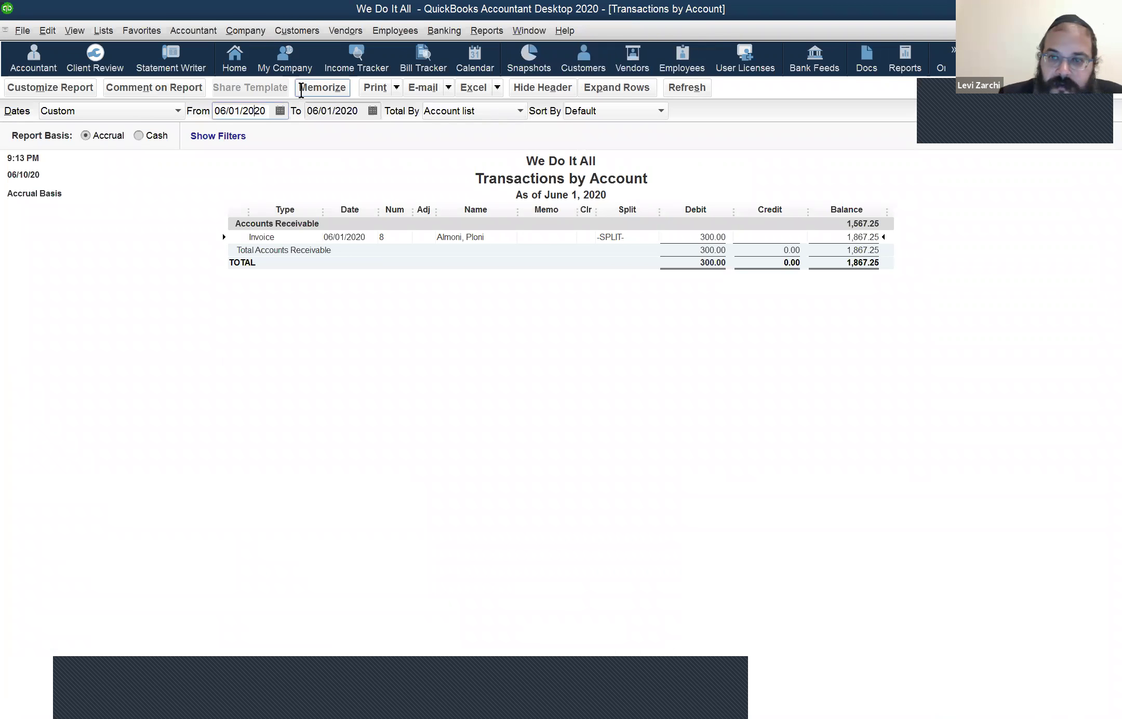
{"action": "key", "text": "y"}
{"action": "key", "text": "Tab"}
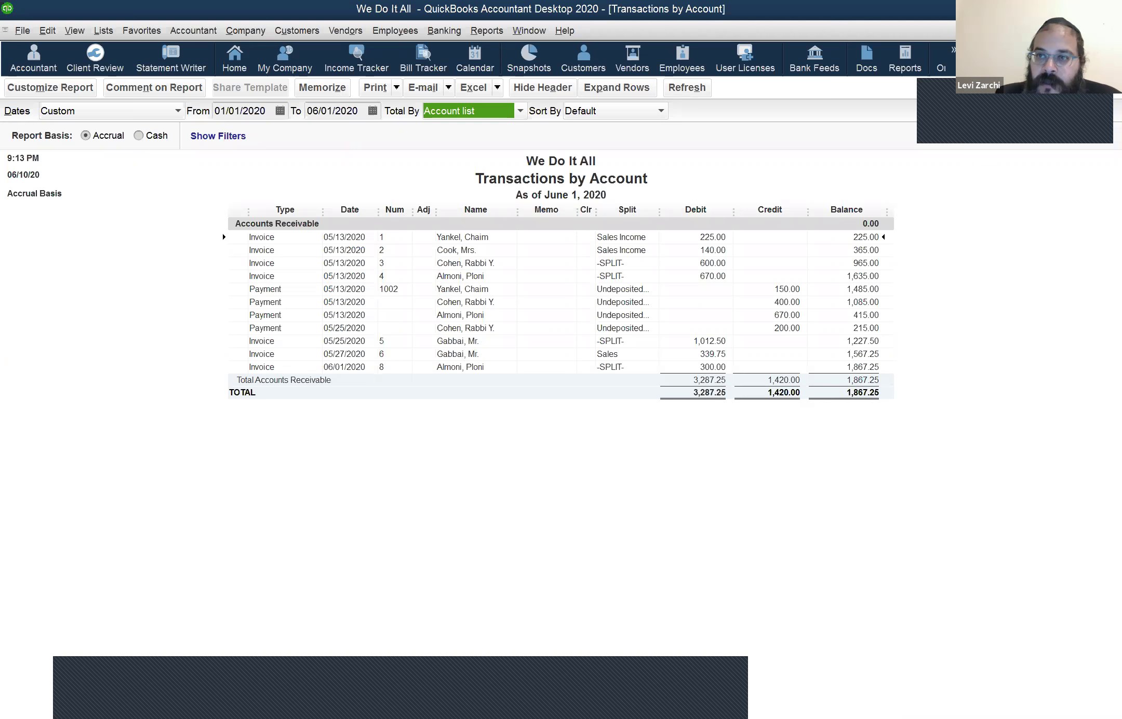
{"action": "key", "text": "Escape"}
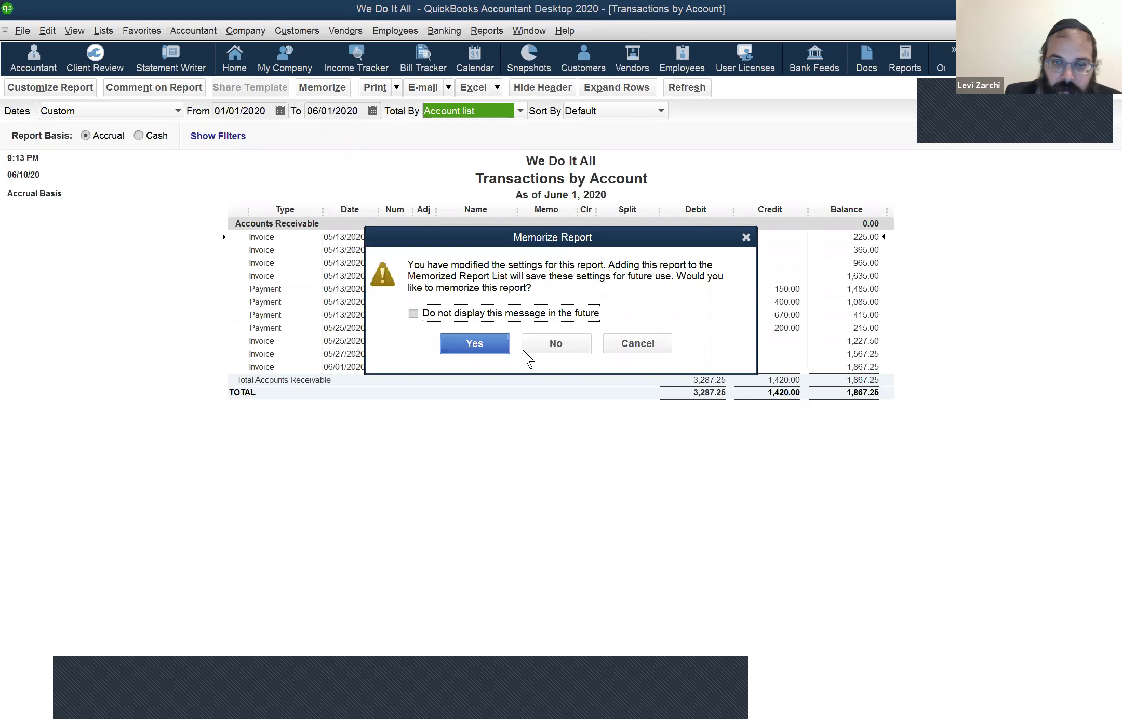
{"action": "left_click", "coordinate": [571, 349]}
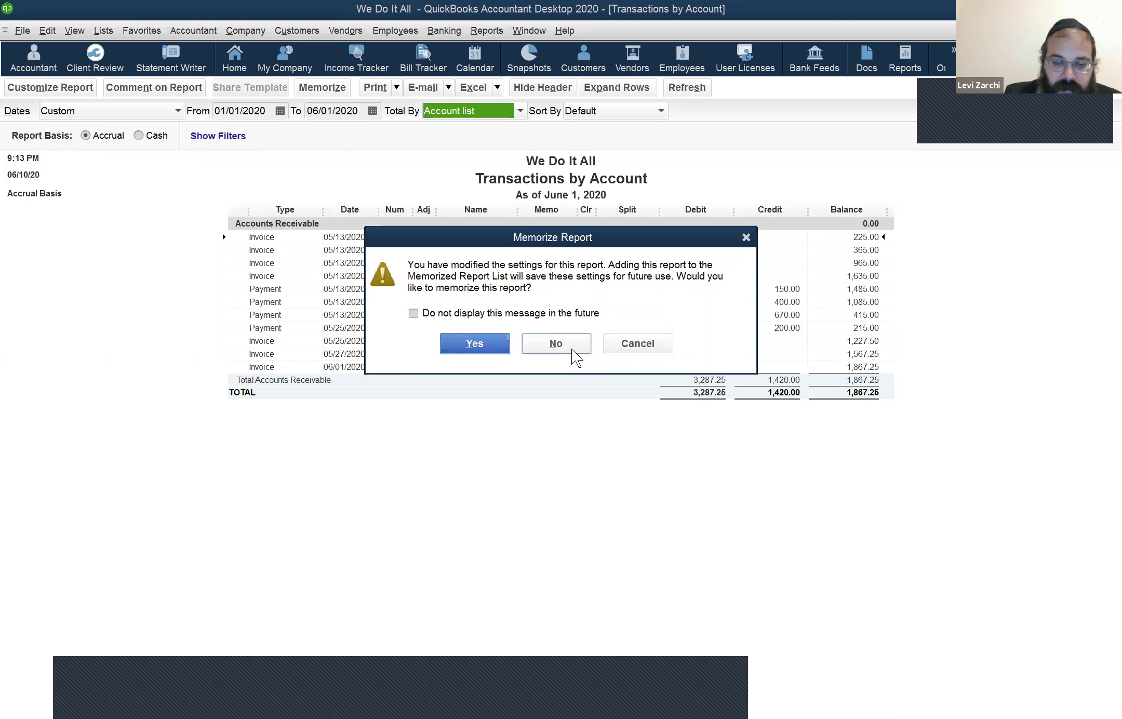
{"action": "key", "text": "n"}
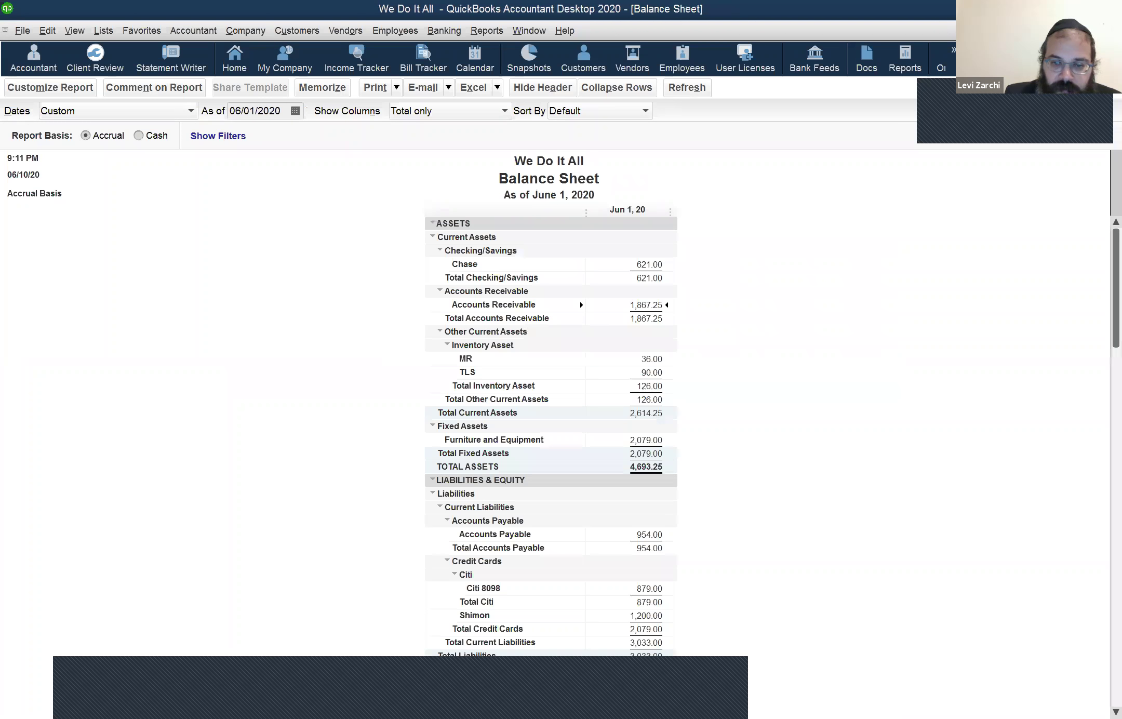
Step: Show the Balance Sheet as of 06/10/2020 and look over its assets and liabilities
{"action": "left_click", "coordinate": [642, 110]}
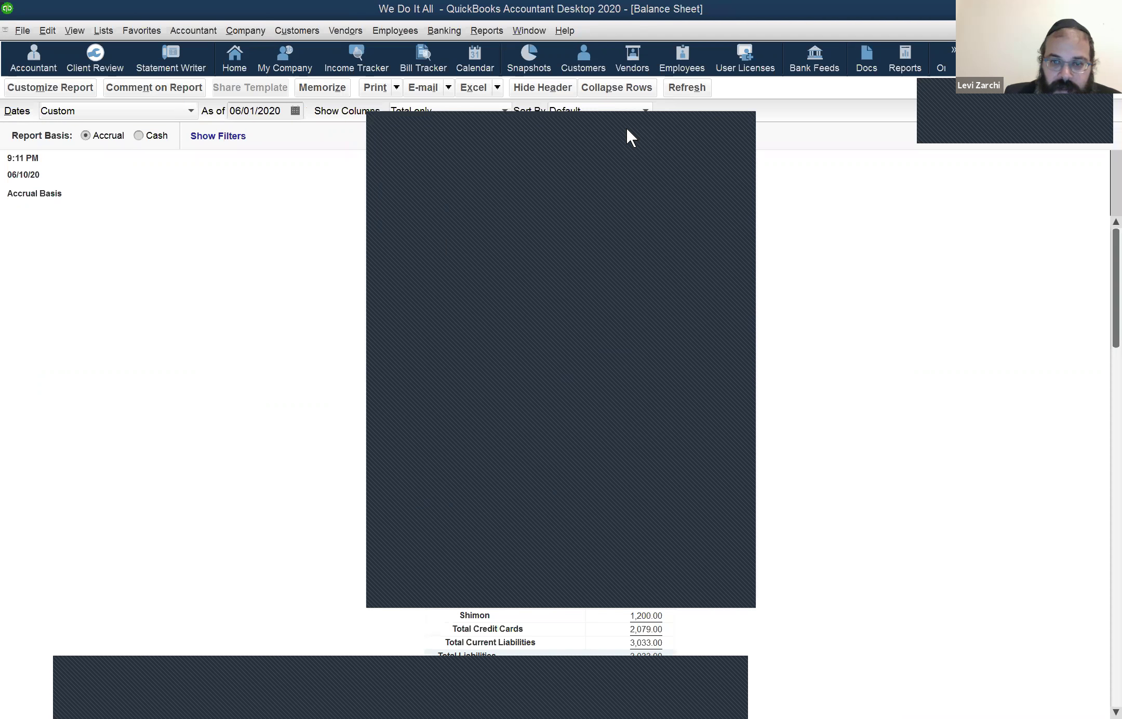
{"action": "left_click", "coordinate": [886, 508]}
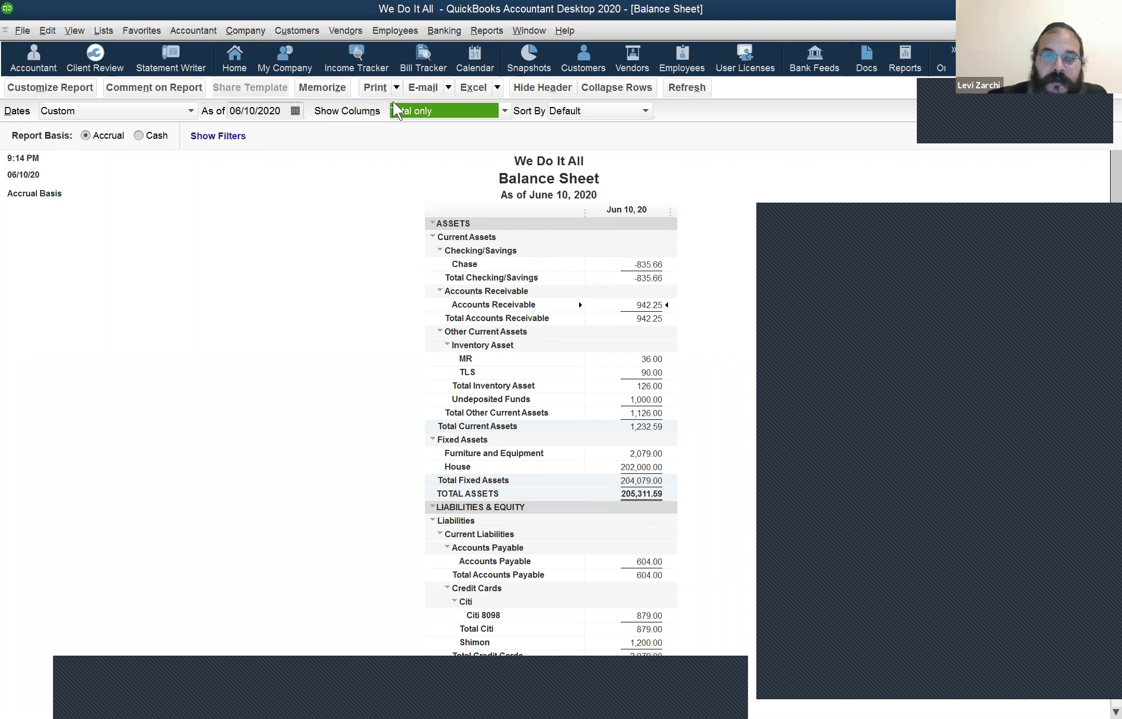
{"action": "left_click", "coordinate": [533, 35]}
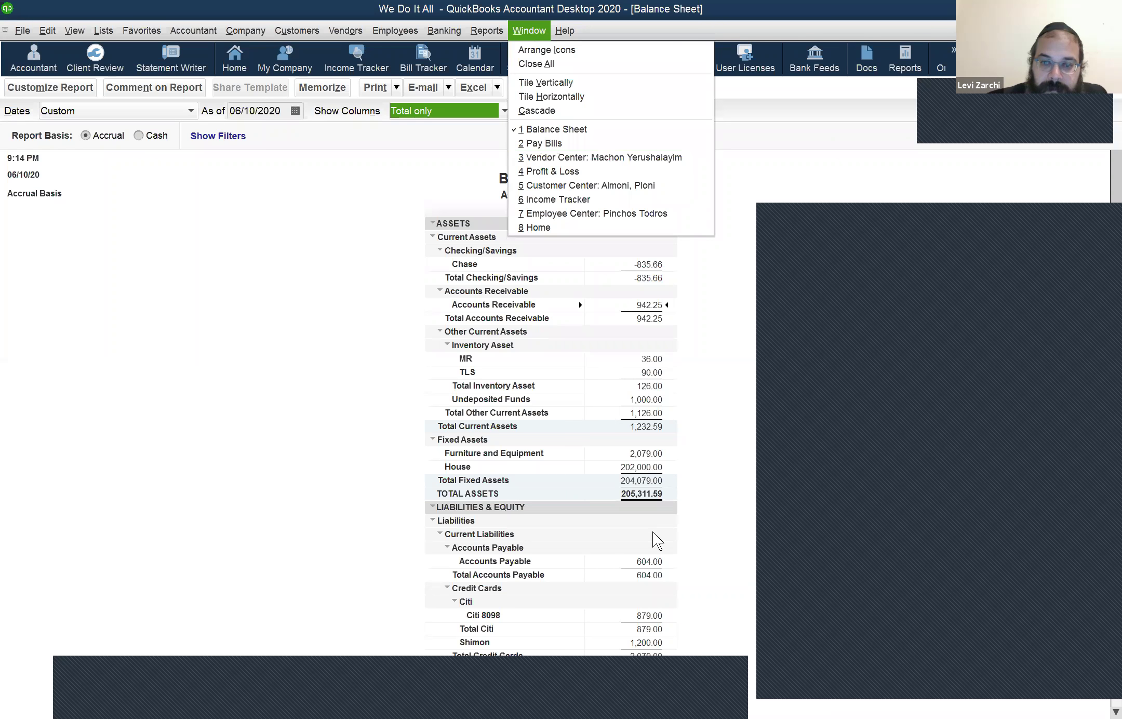
{"action": "scroll", "coordinate": [610, 495], "scroll_direction": "down", "scroll_amount": 2}
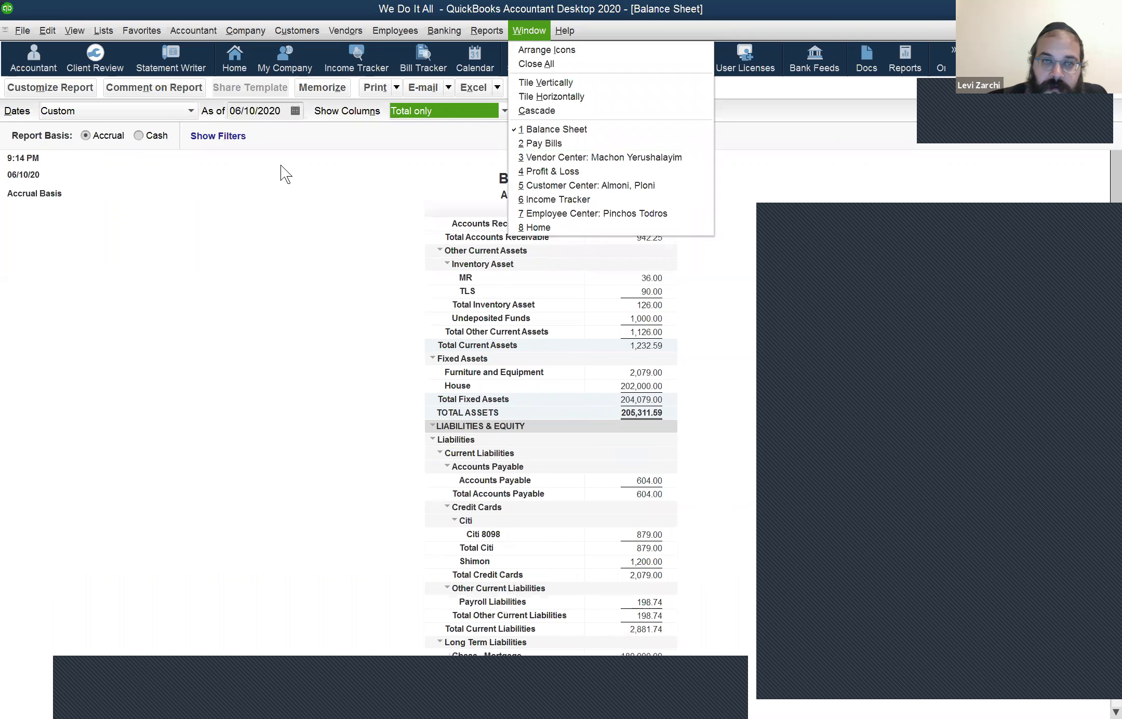
Step: Set the Balance Sheet date to 05/31/2020 and check the transactions behind Prepaid Rent
{"action": "left_click", "coordinate": [312, 127]}
{"action": "key", "text": "m"}
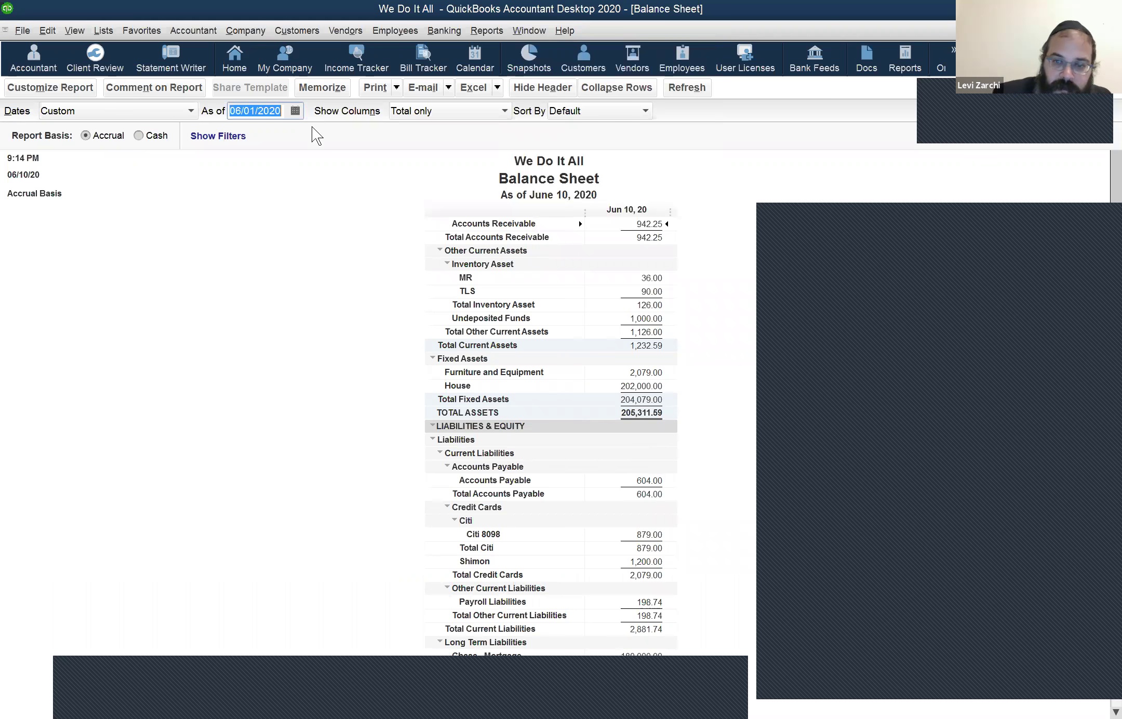
{"action": "key", "text": "minus"}
{"action": "key", "text": "Tab"}
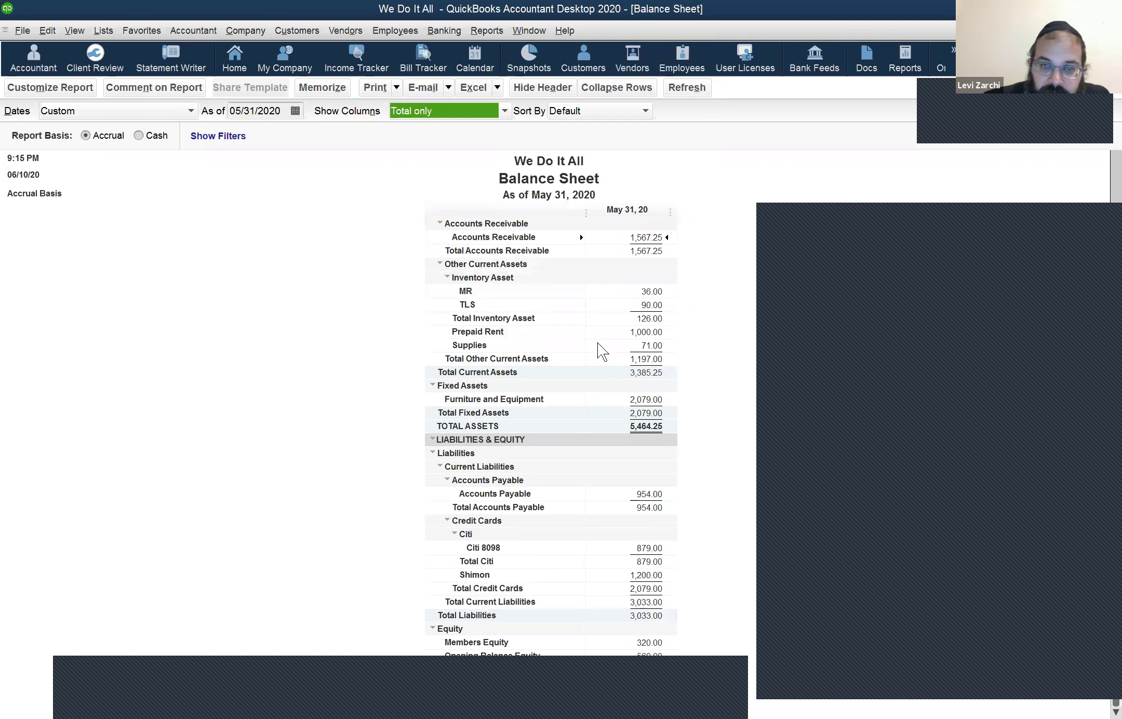
{"action": "double_click", "coordinate": [643, 338]}
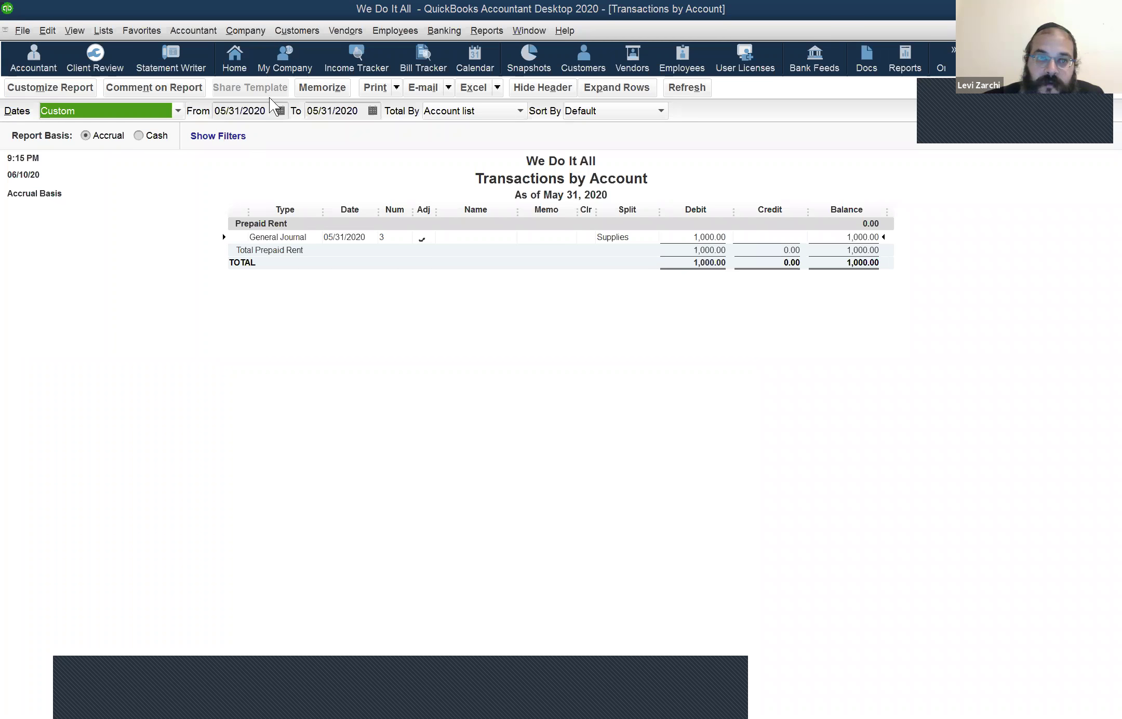
{"action": "key", "text": "Escape"}
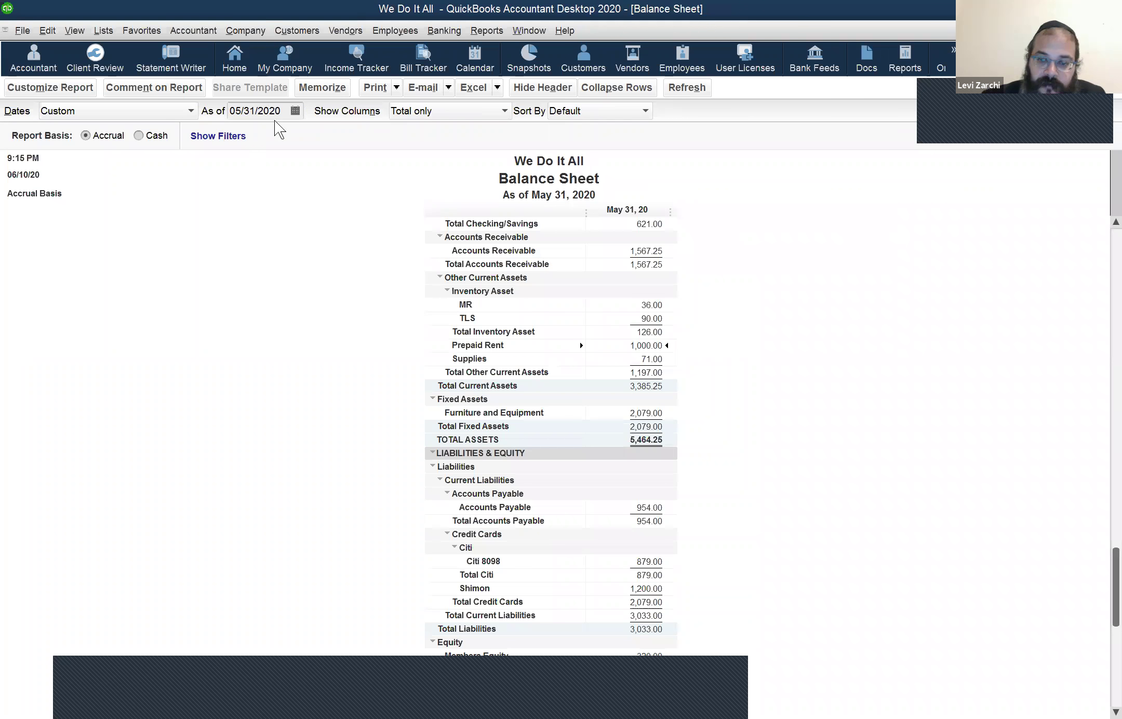
Step: Set the Balance Sheet date to 05/30/2020 to view the balances before the adjusting entries
{"action": "key", "text": "minus"}
{"action": "key", "text": "Tab"}
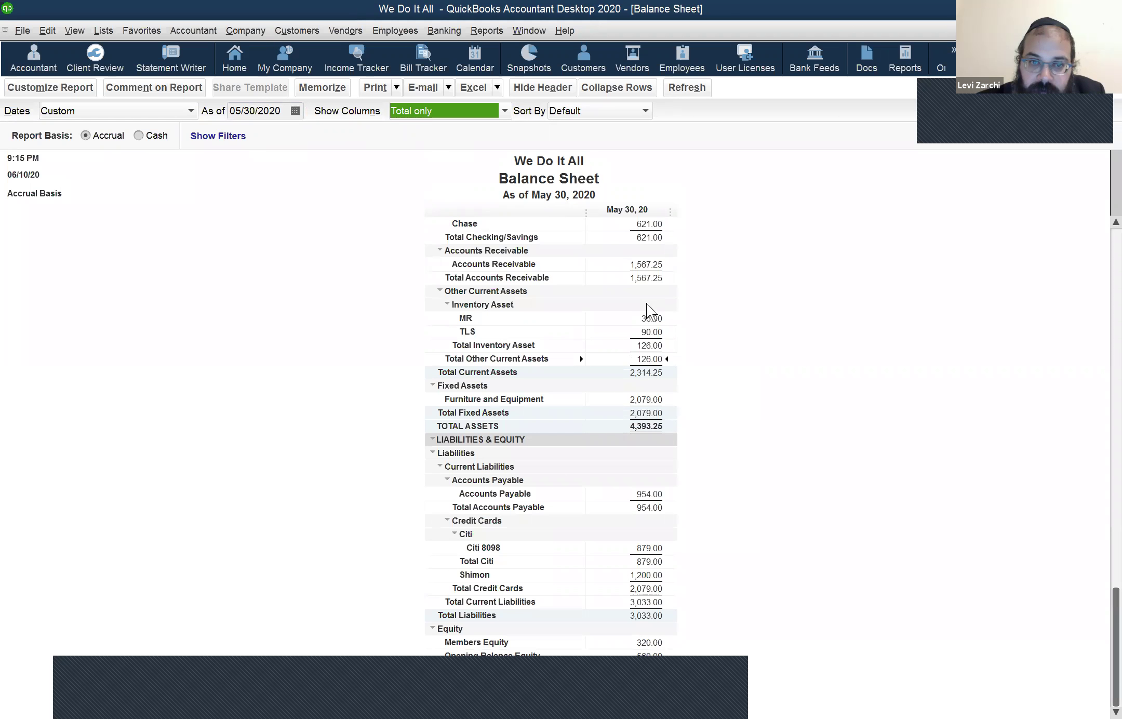
{"action": "left_click", "coordinate": [249, 110]}
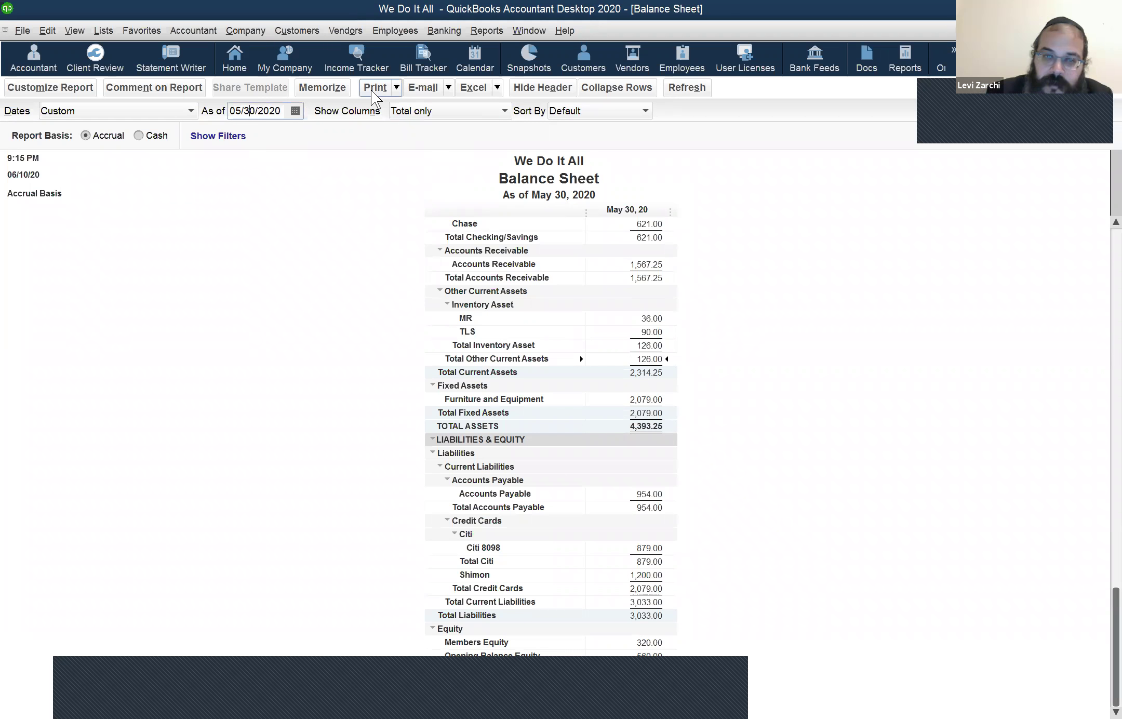
Step: View the Balance Sheet as of 06/01/2020, and return its date to 05/31/2020
{"action": "key", "text": "plus"}
{"action": "key", "text": "plus"}
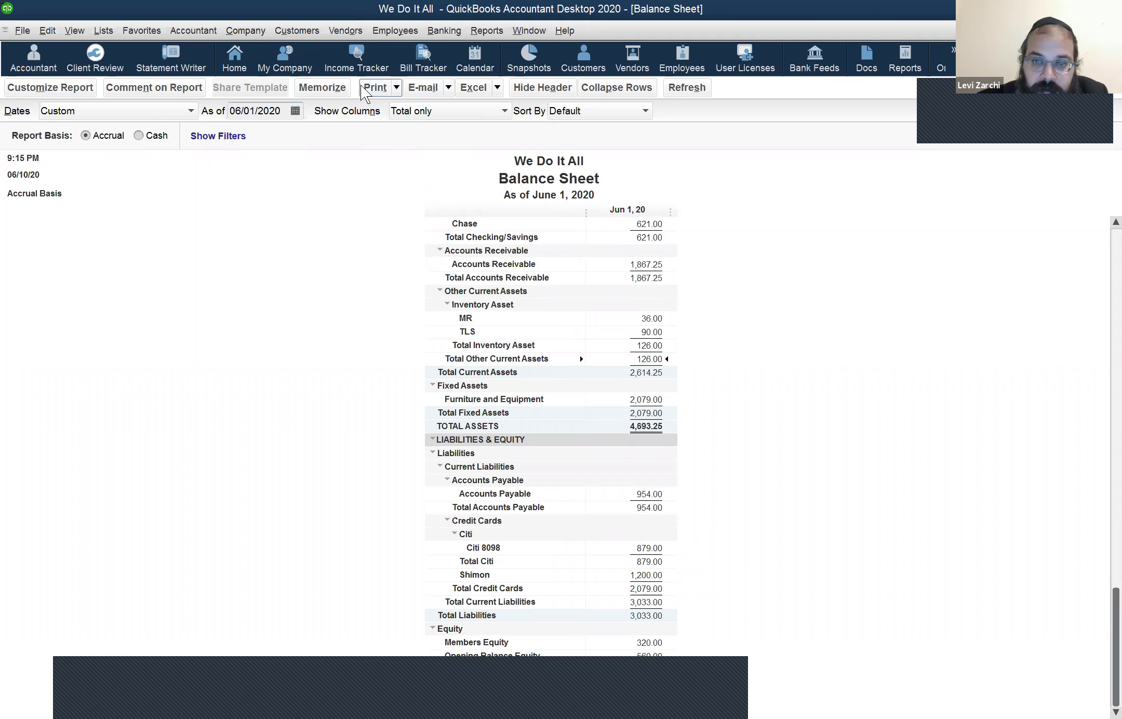
{"action": "key", "text": "Tab"}
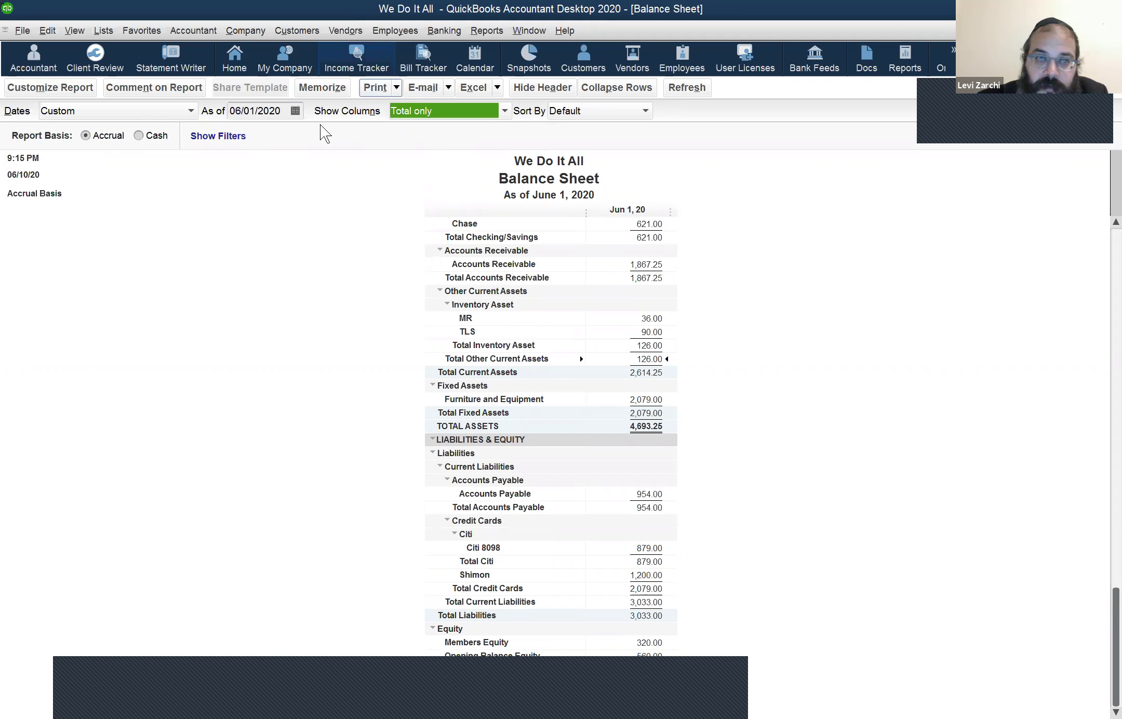
{"action": "key", "text": "shift+Tab"}
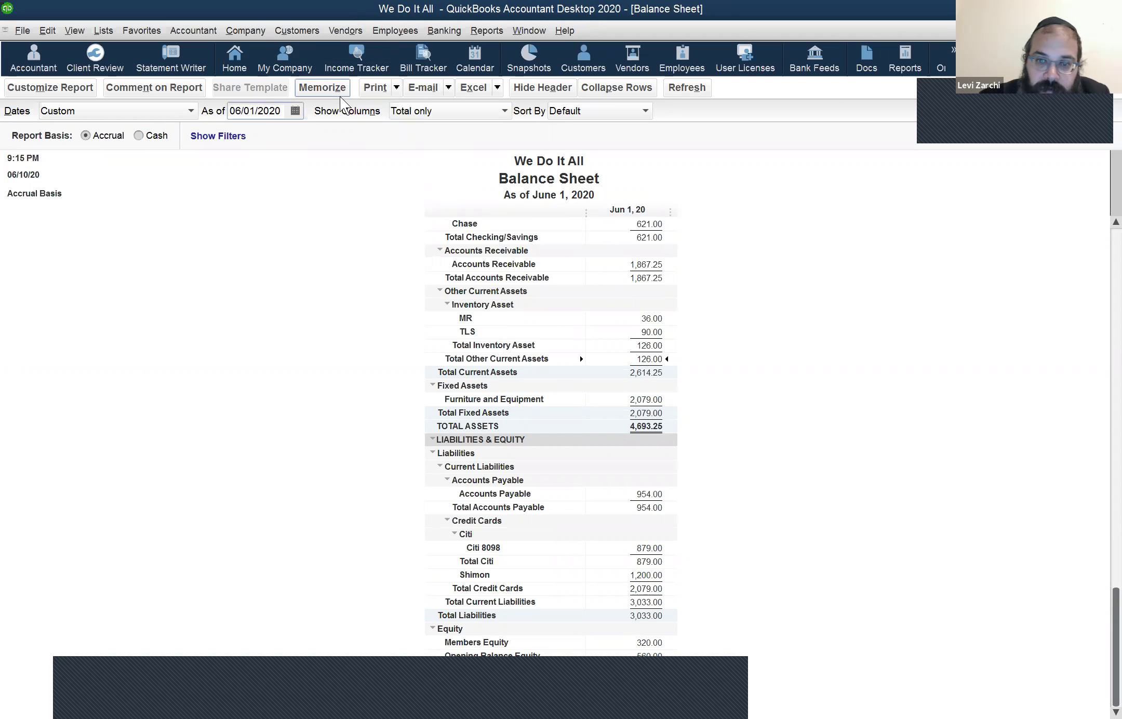
{"action": "key", "text": "minus"}
{"action": "key", "text": "Tab"}
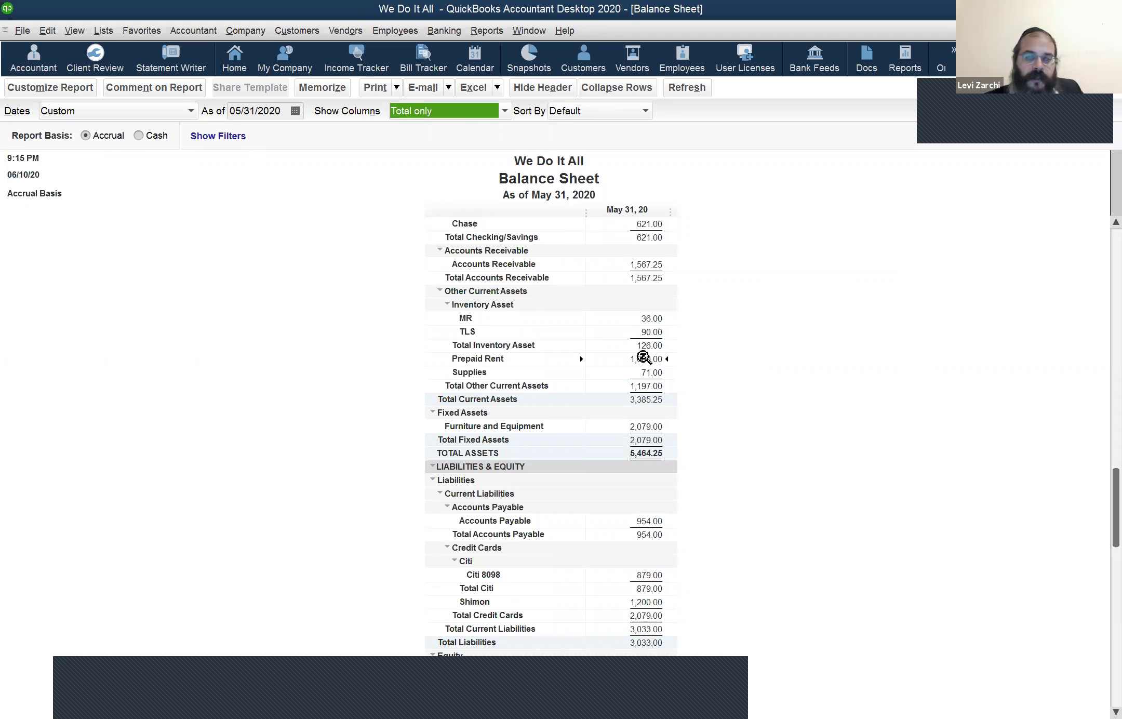
Step: Open adjusting entry 3 from the Prepaid Rent amount, check its reversing entry 3R, and return to entry 3
{"action": "double_click", "coordinate": [642, 357]}
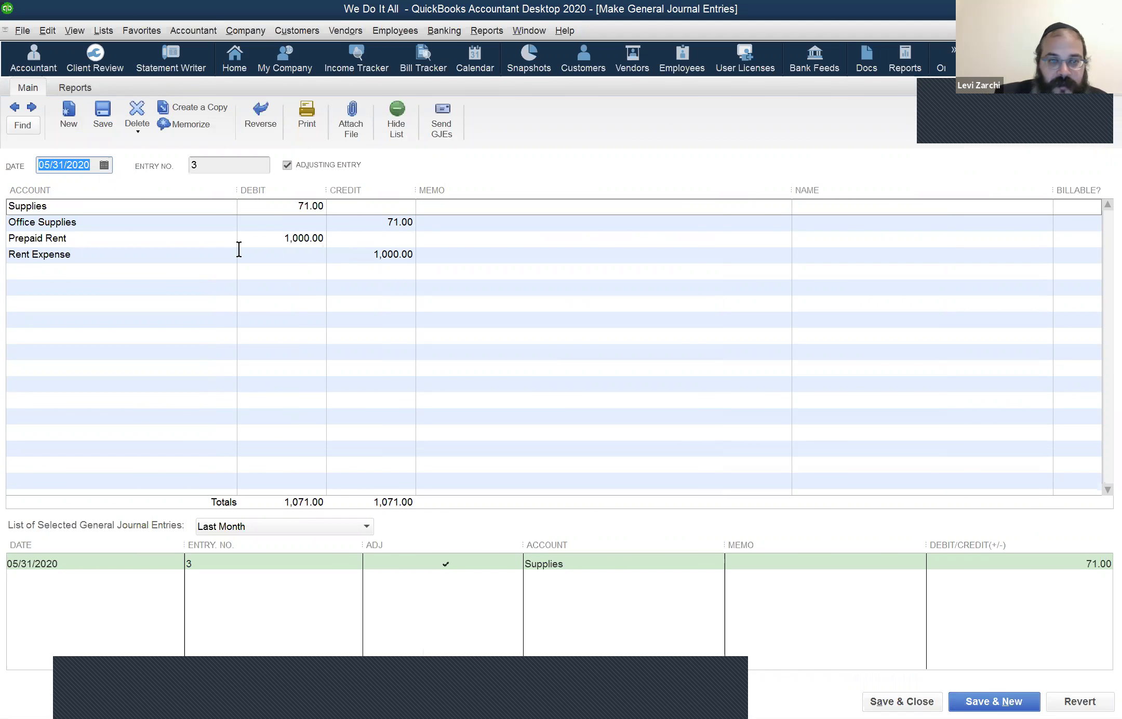
{"action": "left_click", "coordinate": [32, 103]}
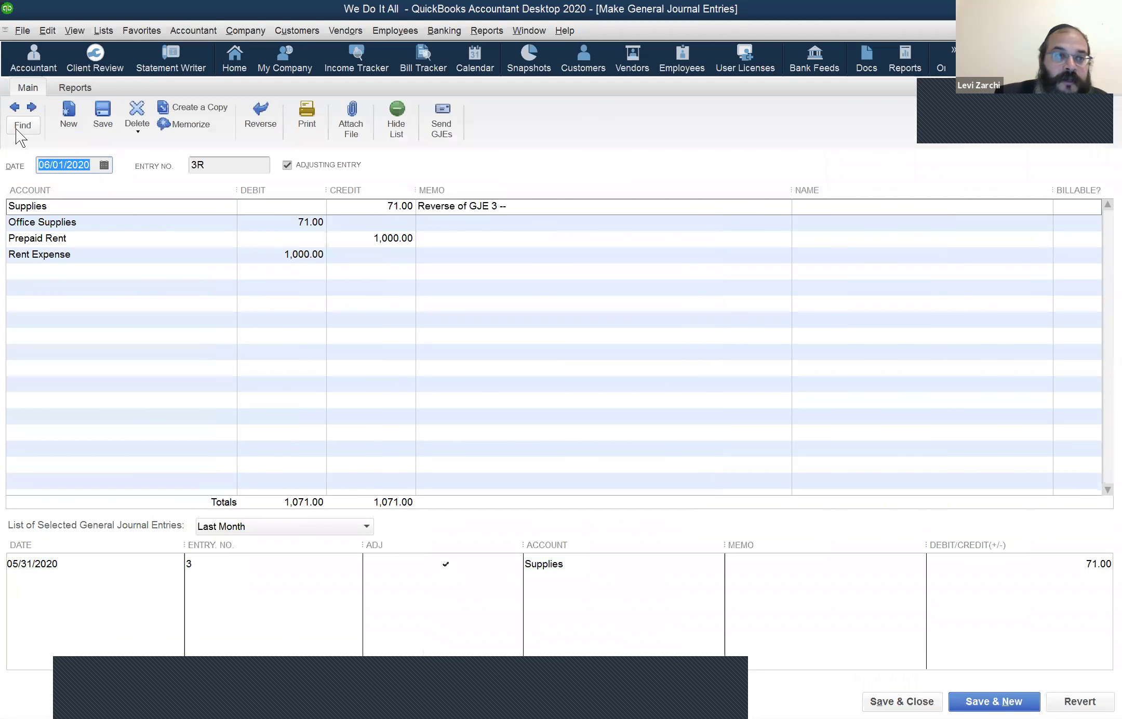
{"action": "left_click", "coordinate": [15, 107]}
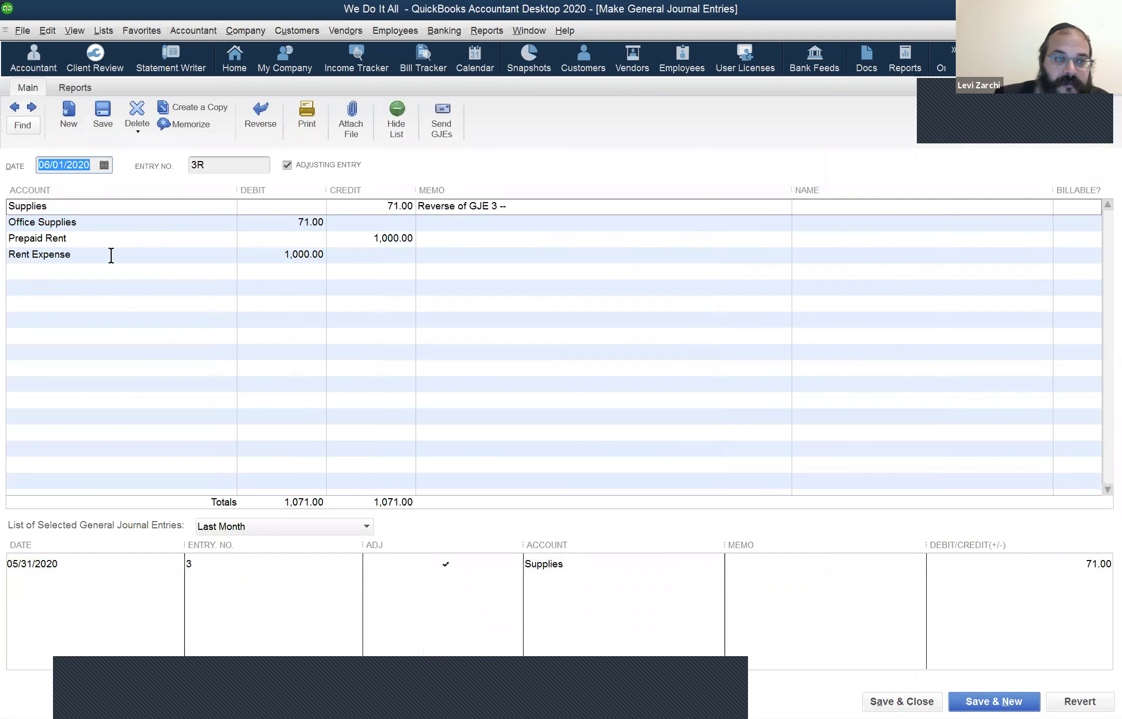
Step: Add a Furniture and Equipment line with a debit of 140 to adjusting entry 3
{"action": "left_click", "coordinate": [100, 270]}
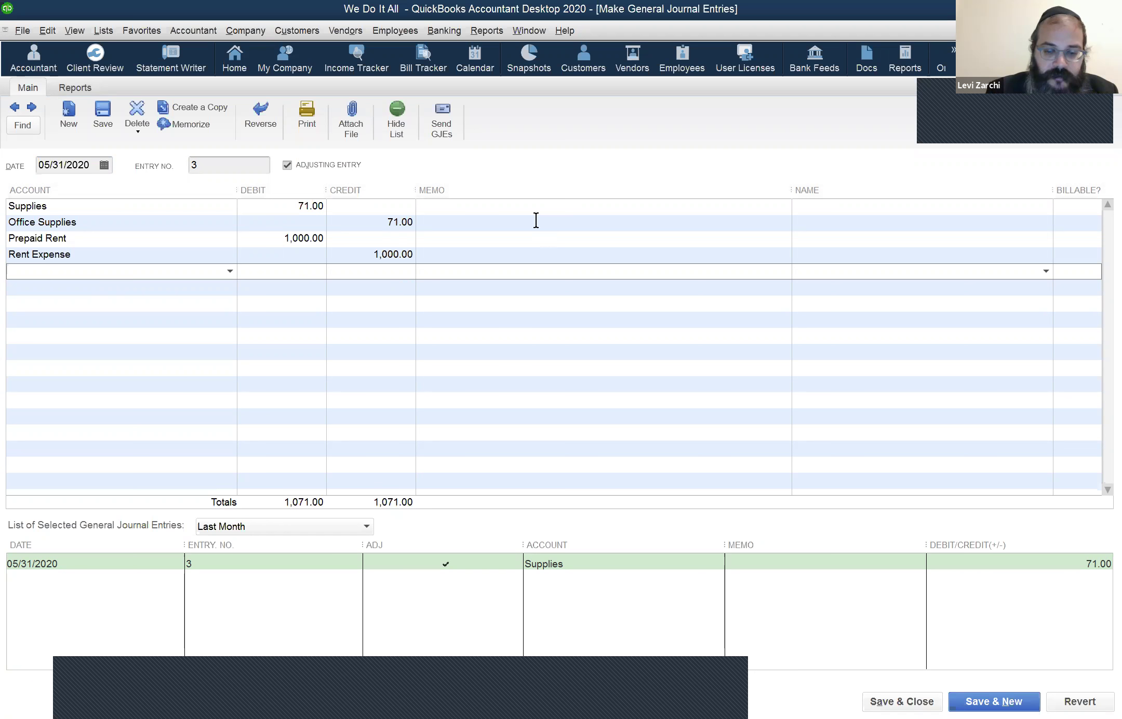
{"action": "type", "text": "Furniture and Equipment"}
{"action": "key", "text": "Tab"}
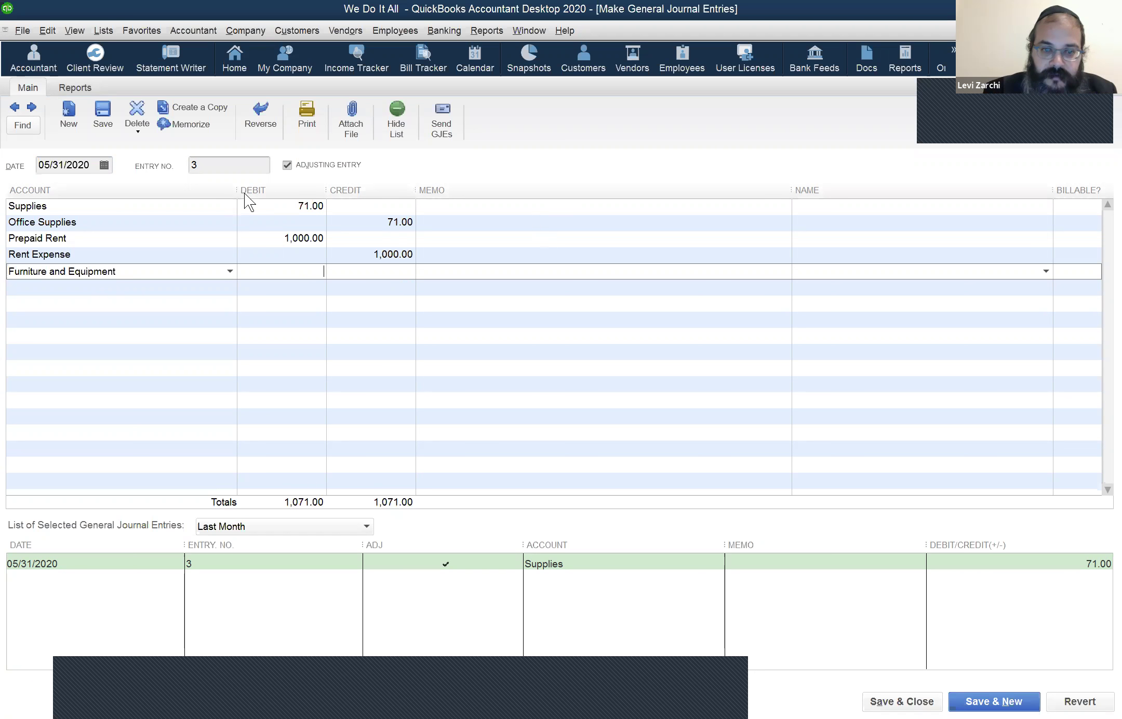
{"action": "type", "text": "14"}
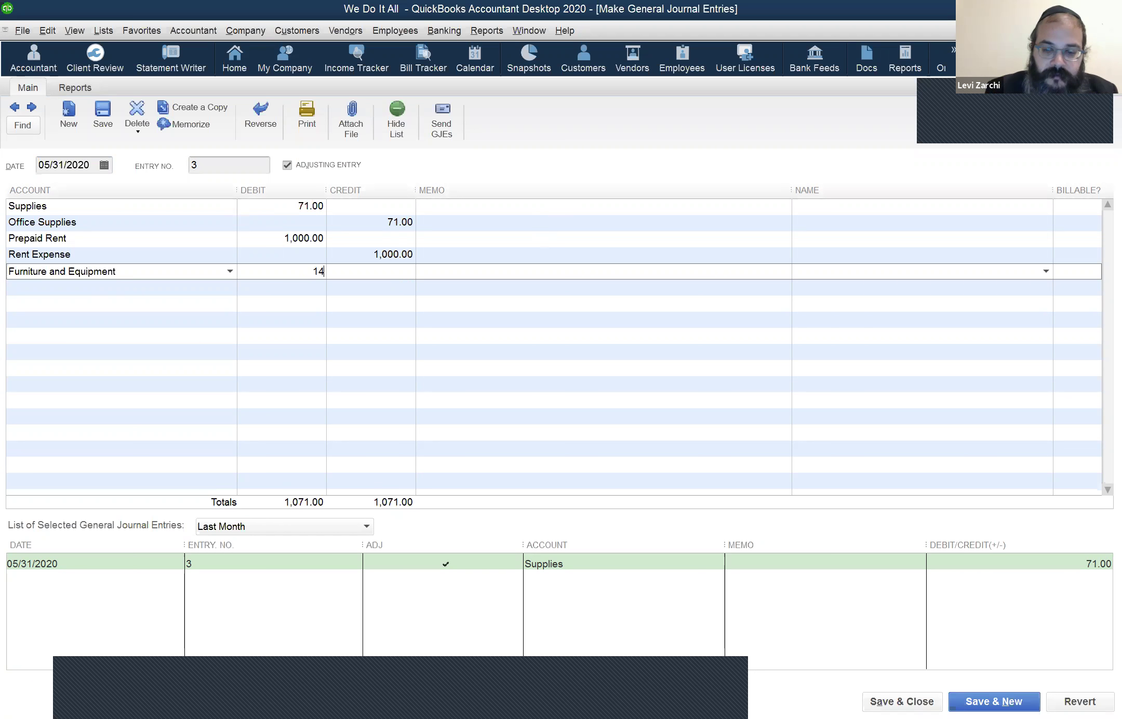
{"action": "type", "text": "0"}
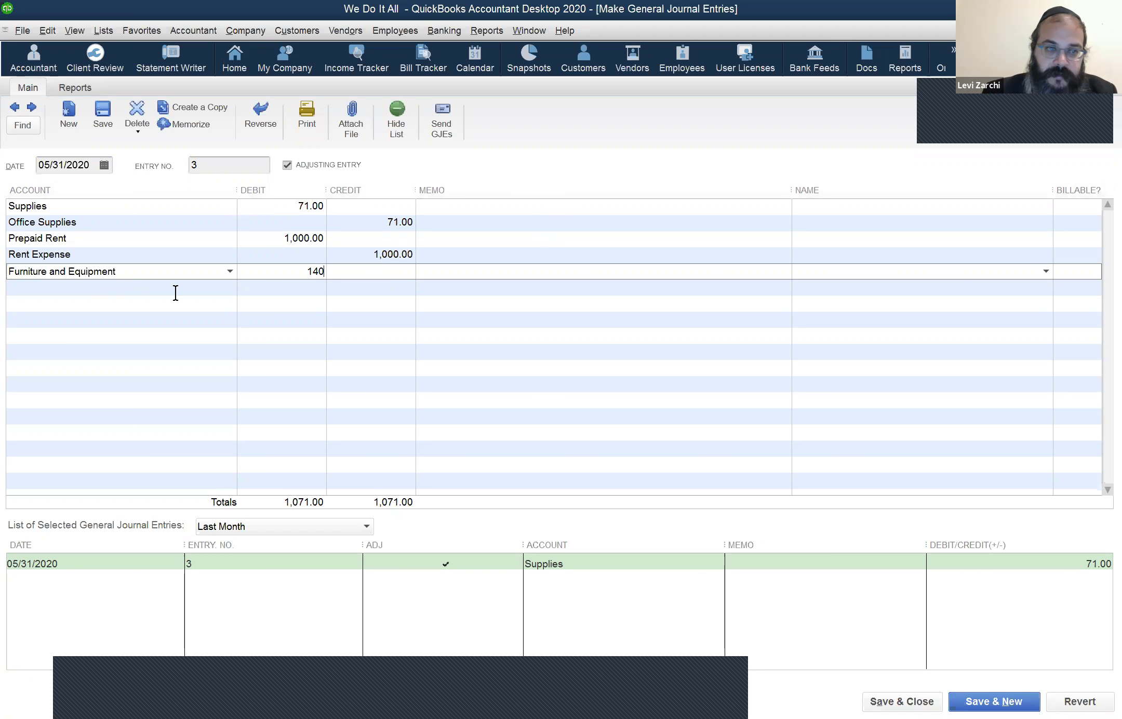
{"action": "key", "text": "Down"}
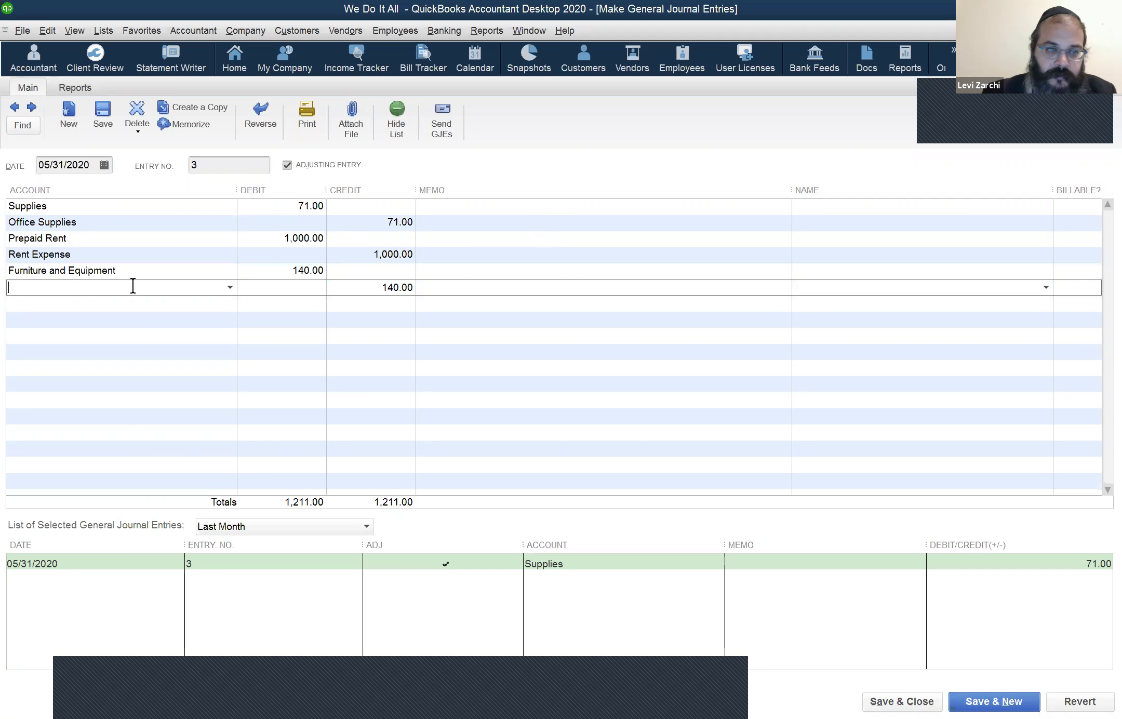
{"action": "key", "text": "Up"}
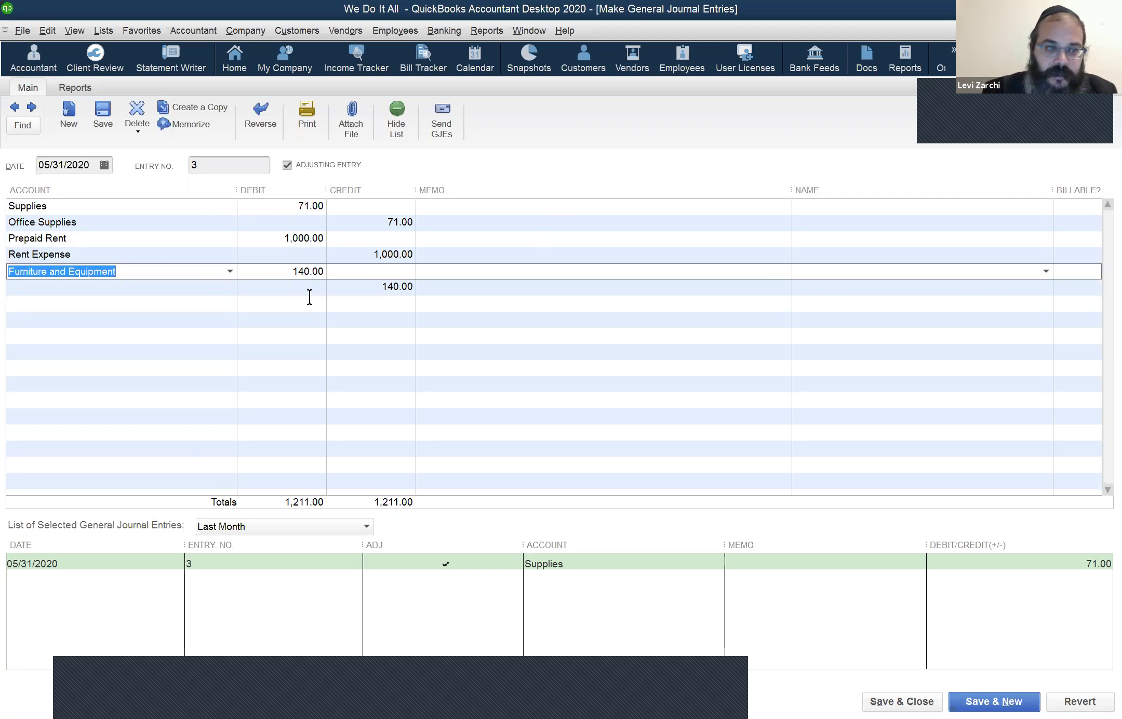
Step: Change the Furniture and Equipment line's account to Depreciation Expense and set its debit to 100
{"action": "type", "text": "dep"}
{"action": "key", "text": "Tab"}
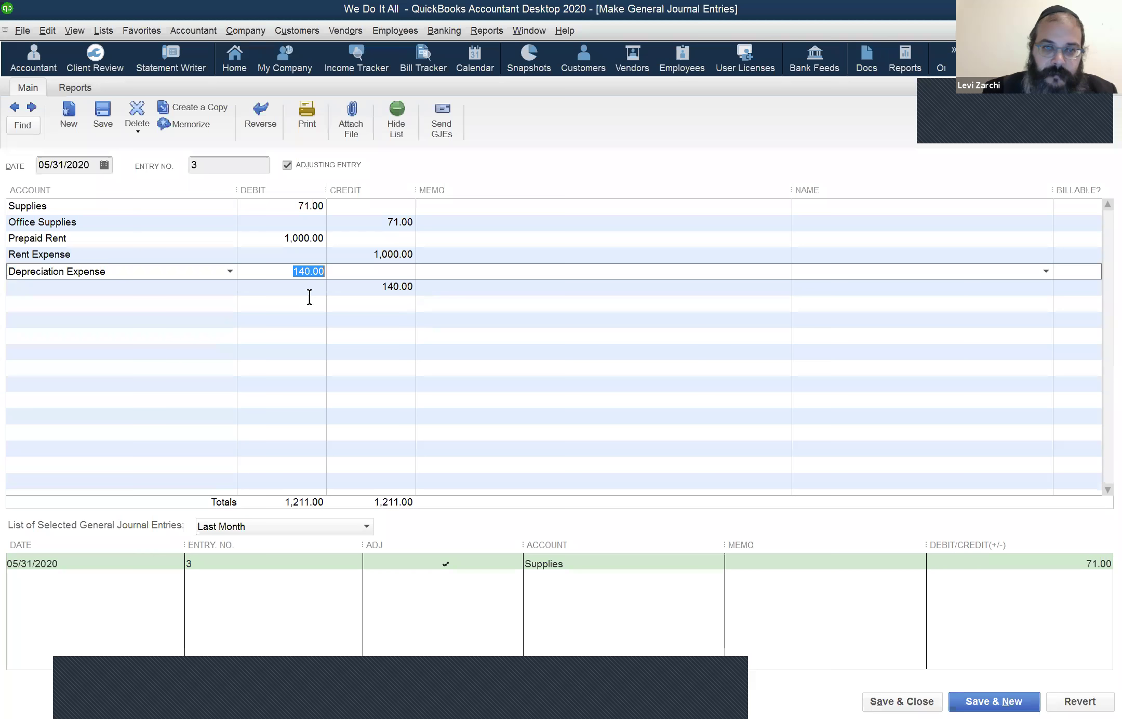
{"action": "type", "text": "100"}
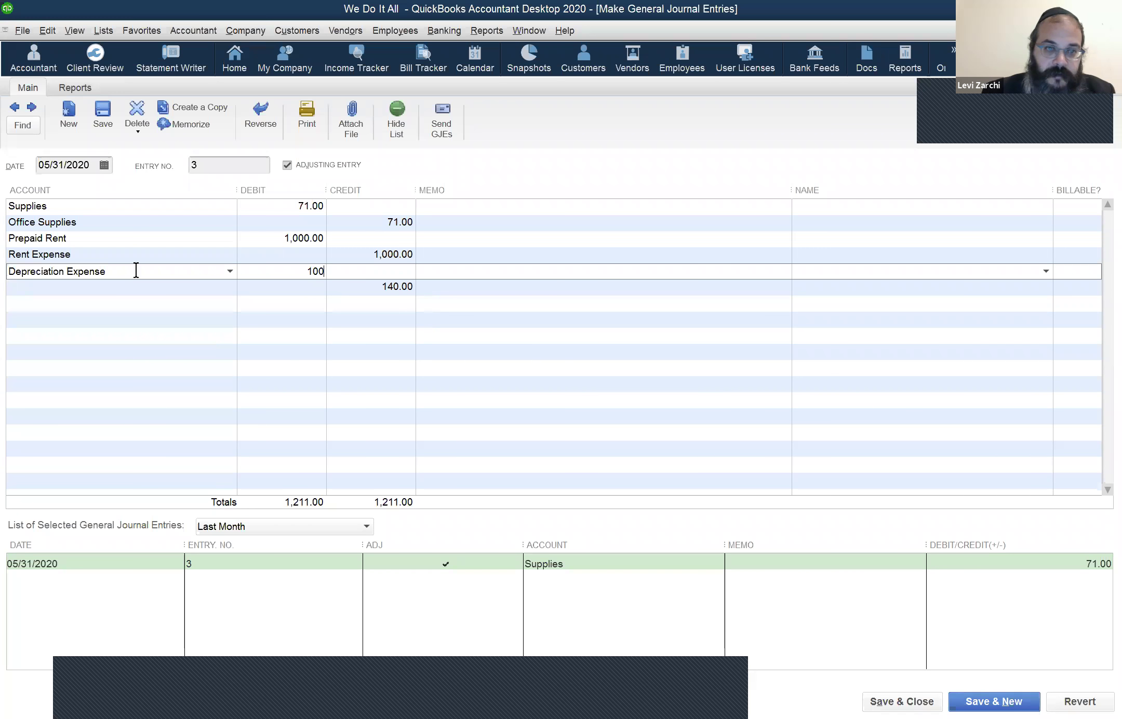
{"action": "key", "text": "Down"}
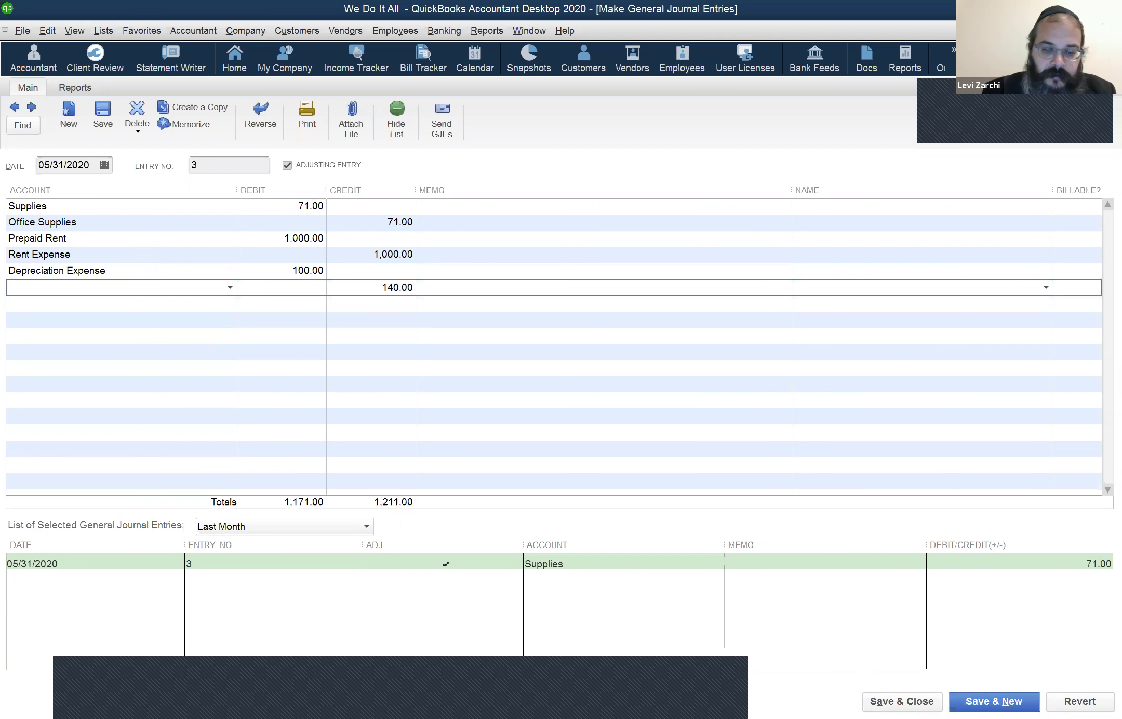
Step: Enter a 100 credit to Furniture and Equipment on the line below Depreciation Expense and record the changed entry
{"action": "type", "text": "fu"}
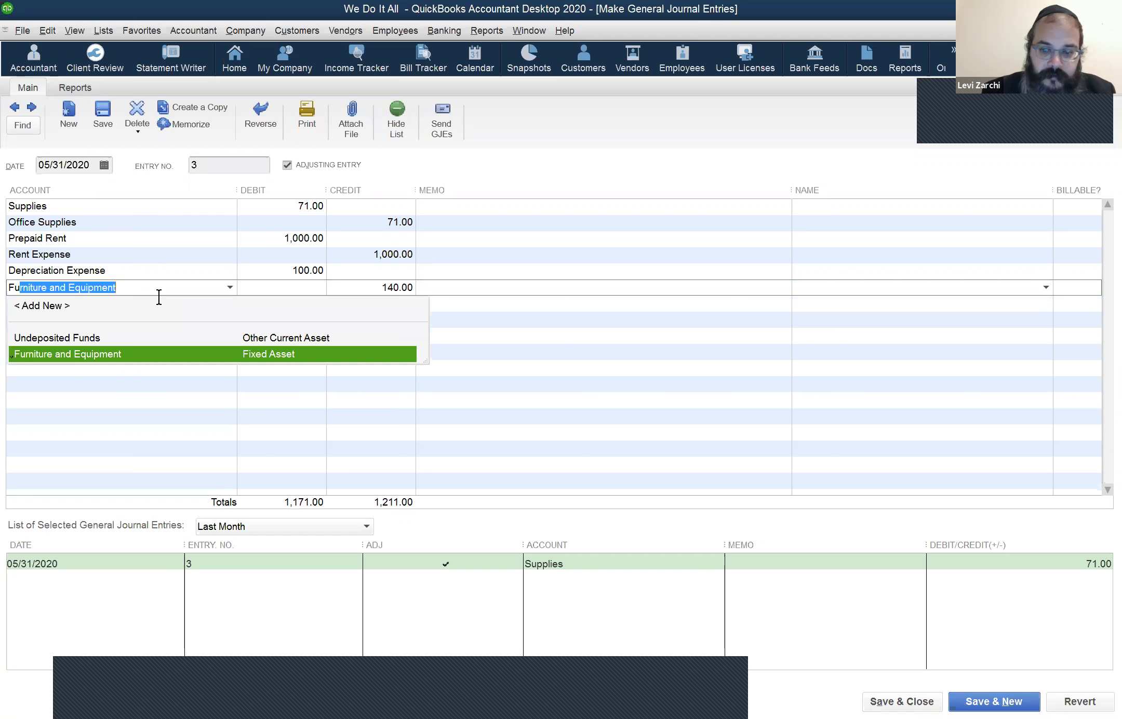
{"action": "key", "text": "Tab"}
{"action": "key", "text": "Tab"}
{"action": "type", "text": "100"}
{"action": "key", "text": "Tab"}
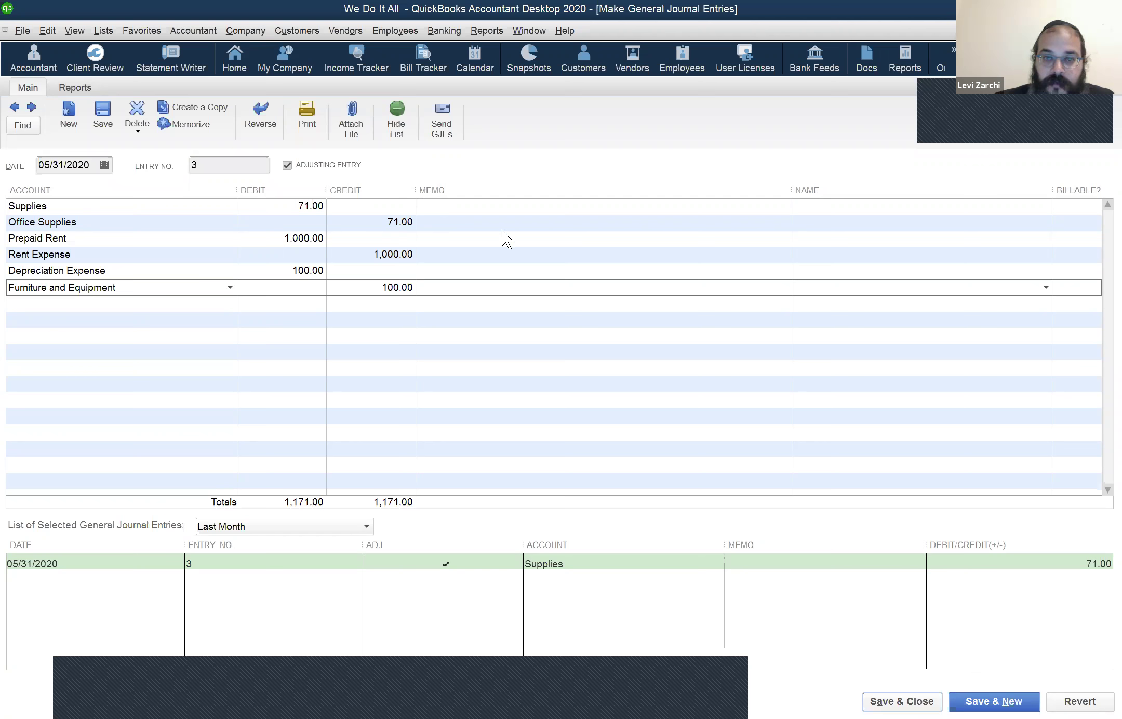
{"action": "key", "text": "alt+a"}
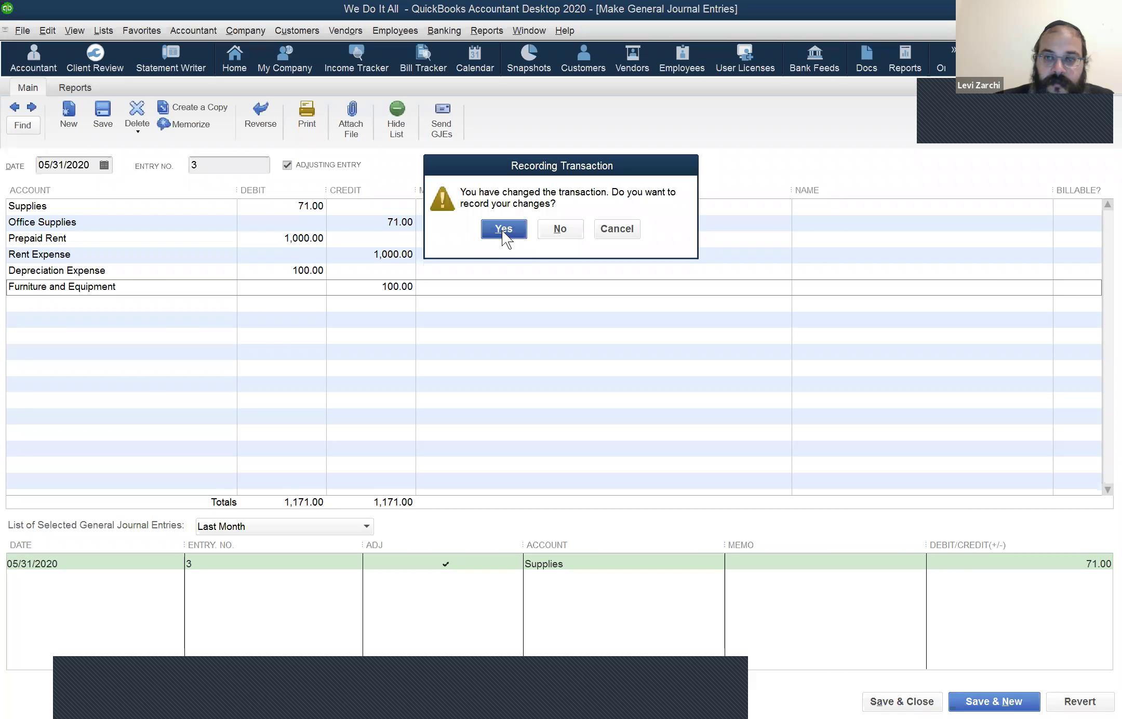
{"action": "left_click", "coordinate": [502, 230]}
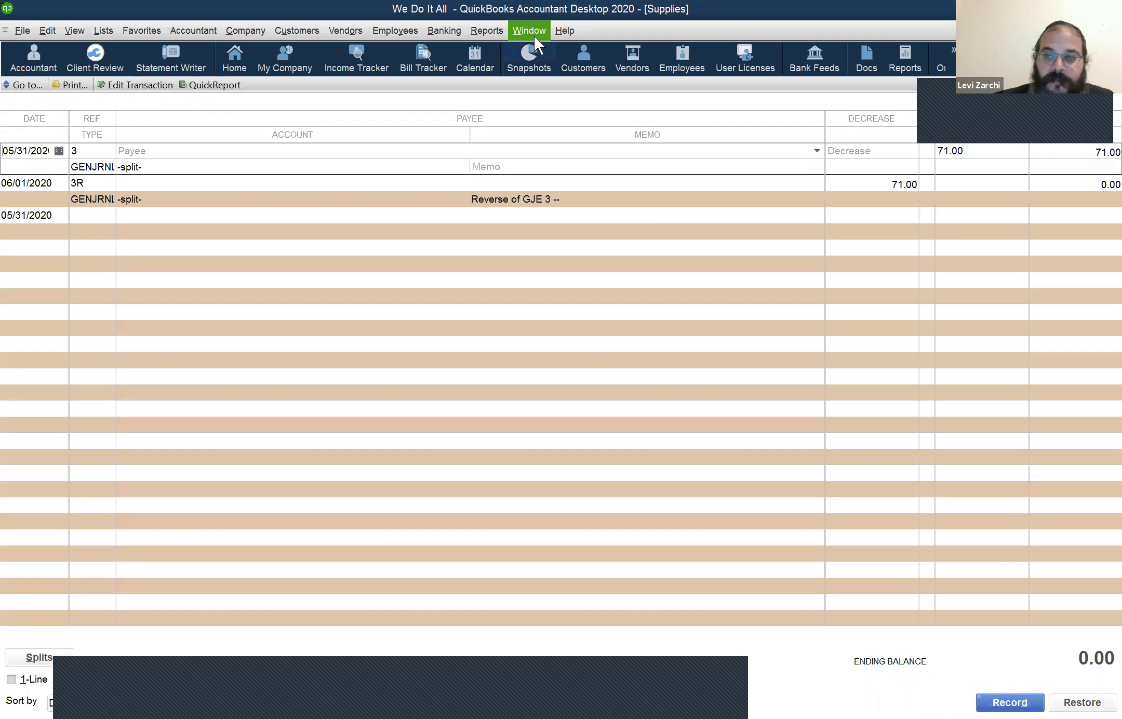
Step: Switch to the open Profit & Loss report and set its end date to 05/31/2020
{"action": "key", "text": "alt+w"}
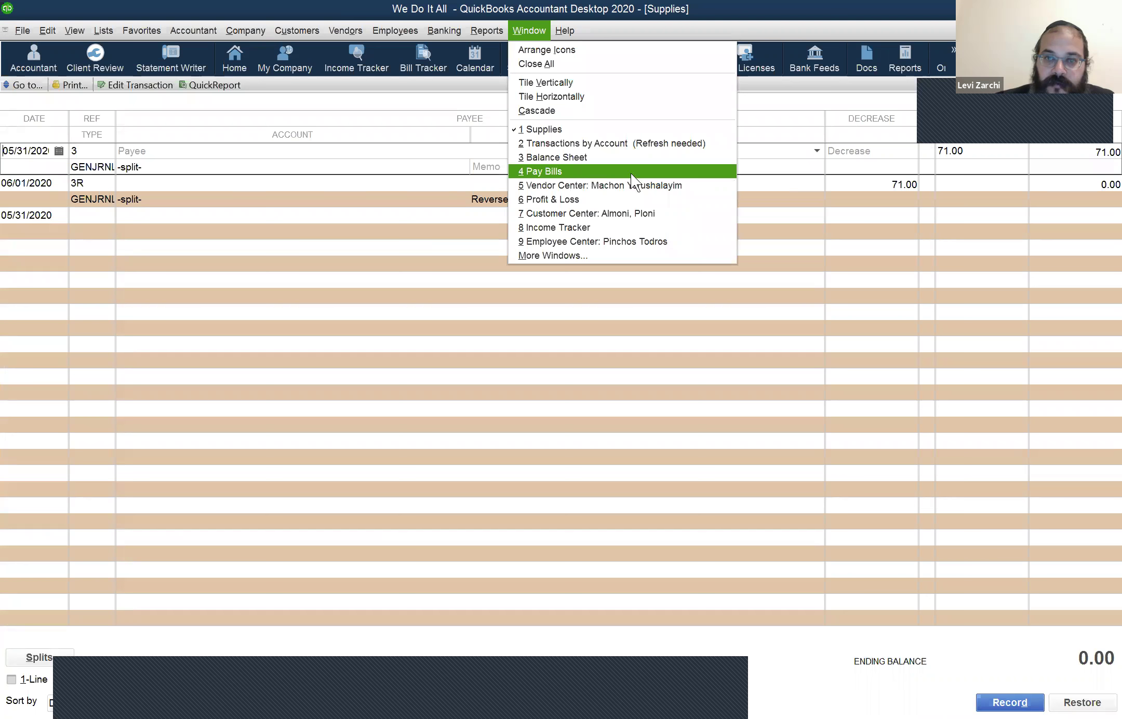
{"action": "key", "text": "6"}
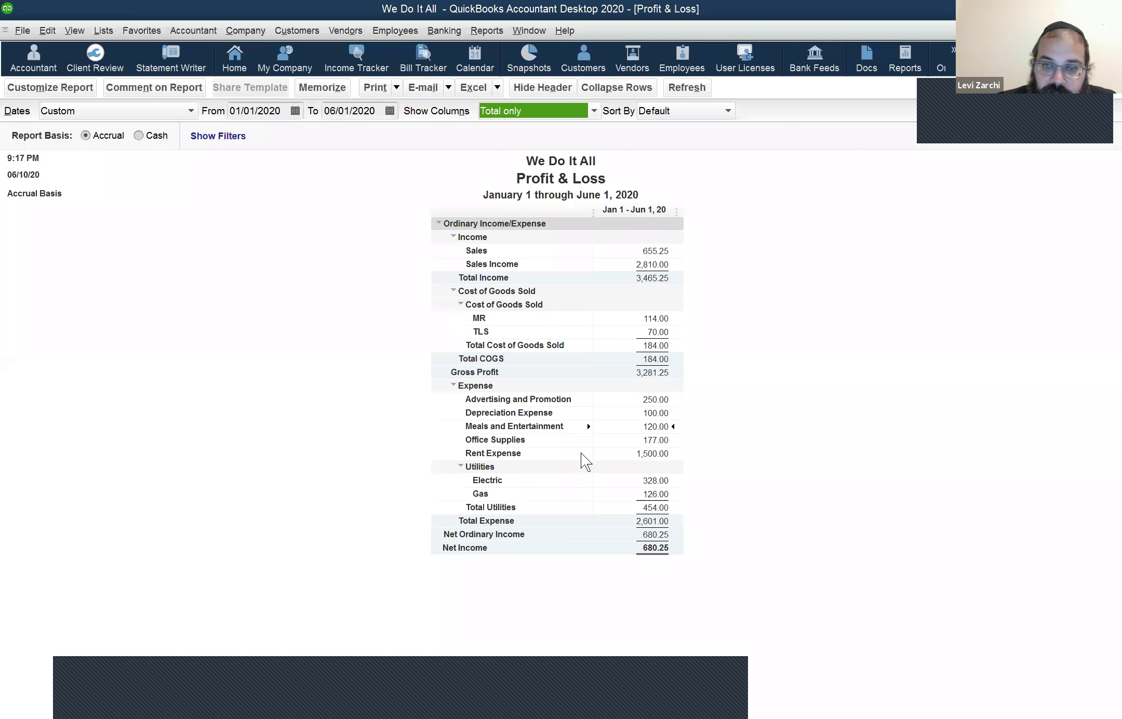
{"action": "left_click", "coordinate": [373, 118]}
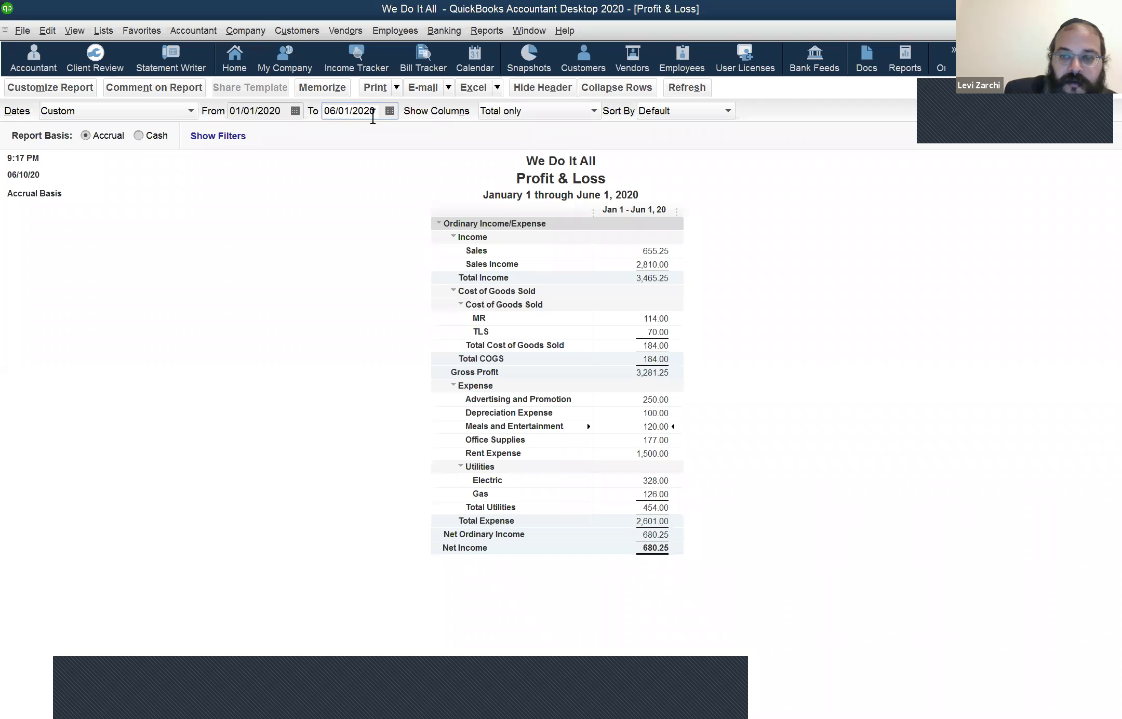
{"action": "key", "text": "minus"}
{"action": "key", "text": "Tab"}
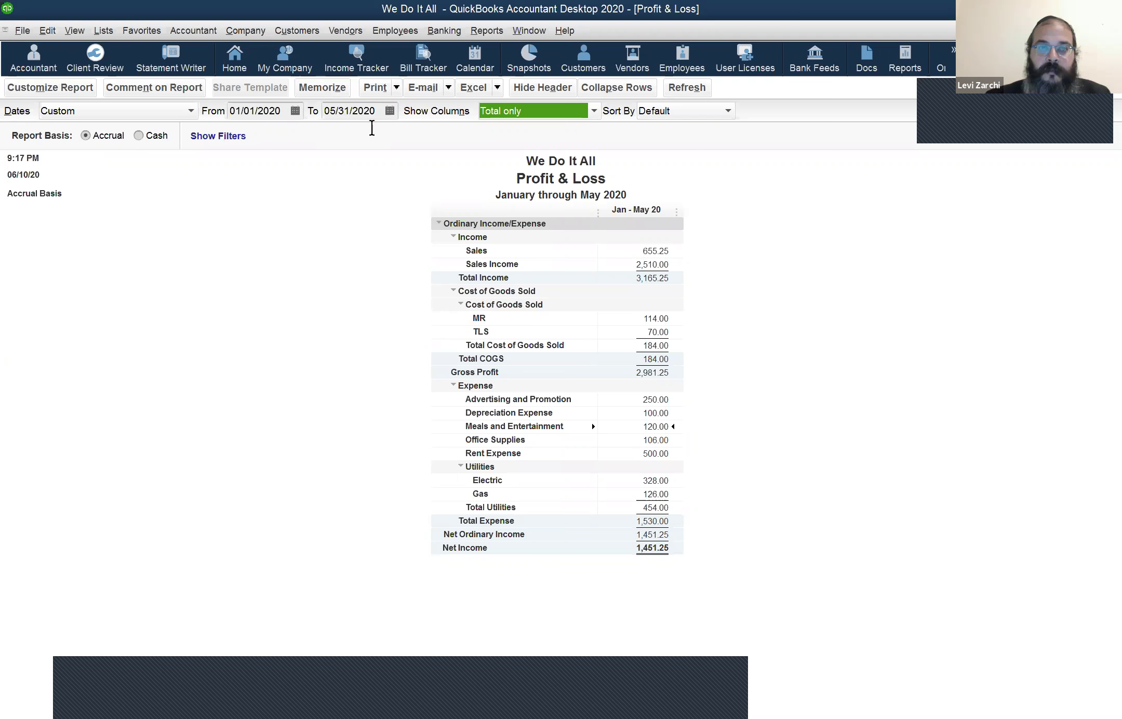
Step: Compare the Profit & Loss through 05/30/2020 with the one through 05/31/2020
{"action": "left_click", "coordinate": [377, 110]}
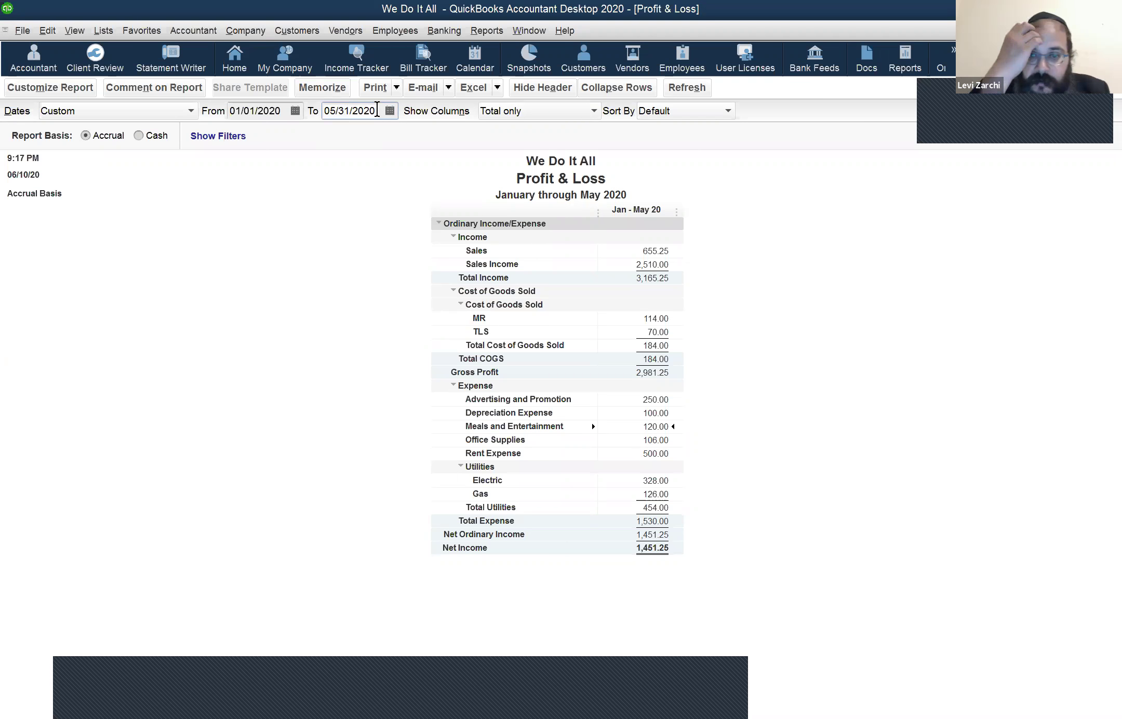
{"action": "key", "text": "minus"}
{"action": "key", "text": "Tab"}
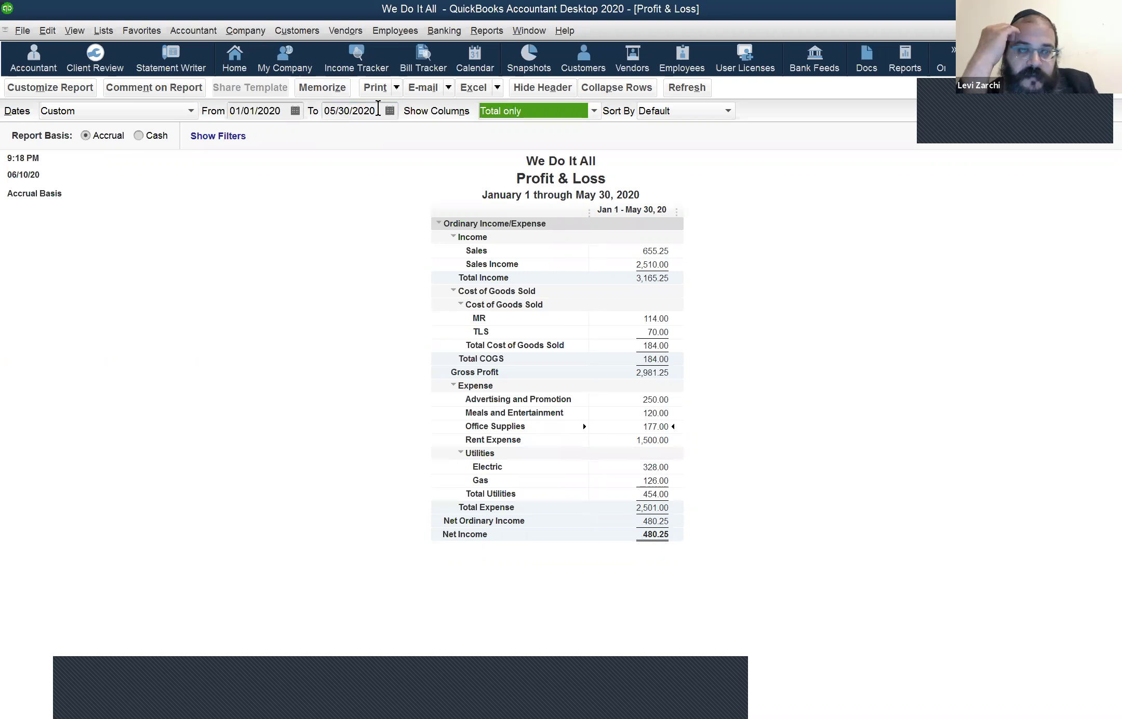
{"action": "left_click", "coordinate": [378, 109]}
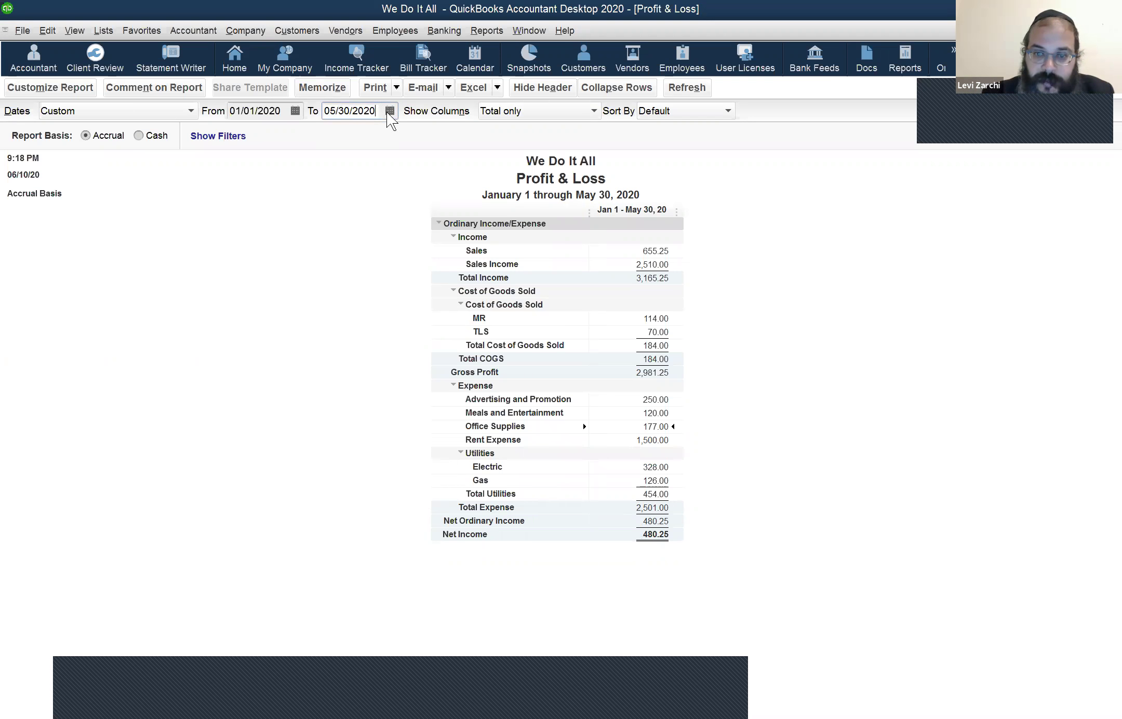
{"action": "key", "text": "plus"}
{"action": "key", "text": "Tab"}
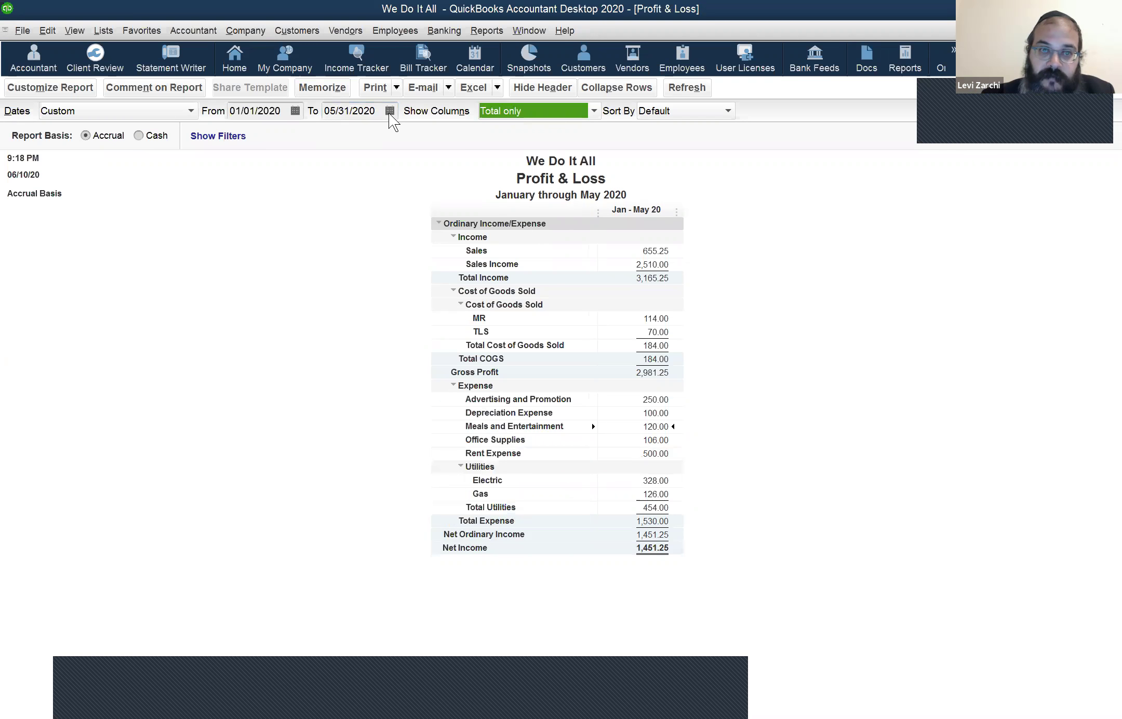
Step: Extend the Profit & Loss end date to 06/01/2020 and 06/02/2020 to examine the effect of the reversing entry
{"action": "left_click", "coordinate": [377, 111]}
{"action": "key", "text": "plus"}
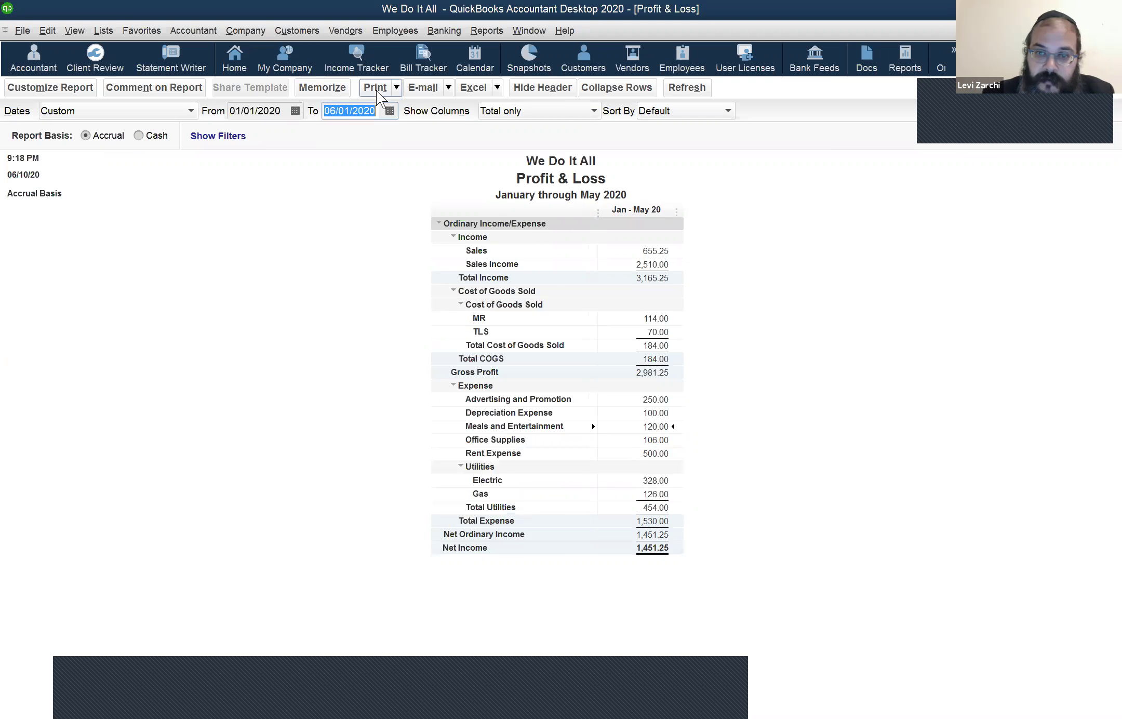
{"action": "key", "text": "Tab"}
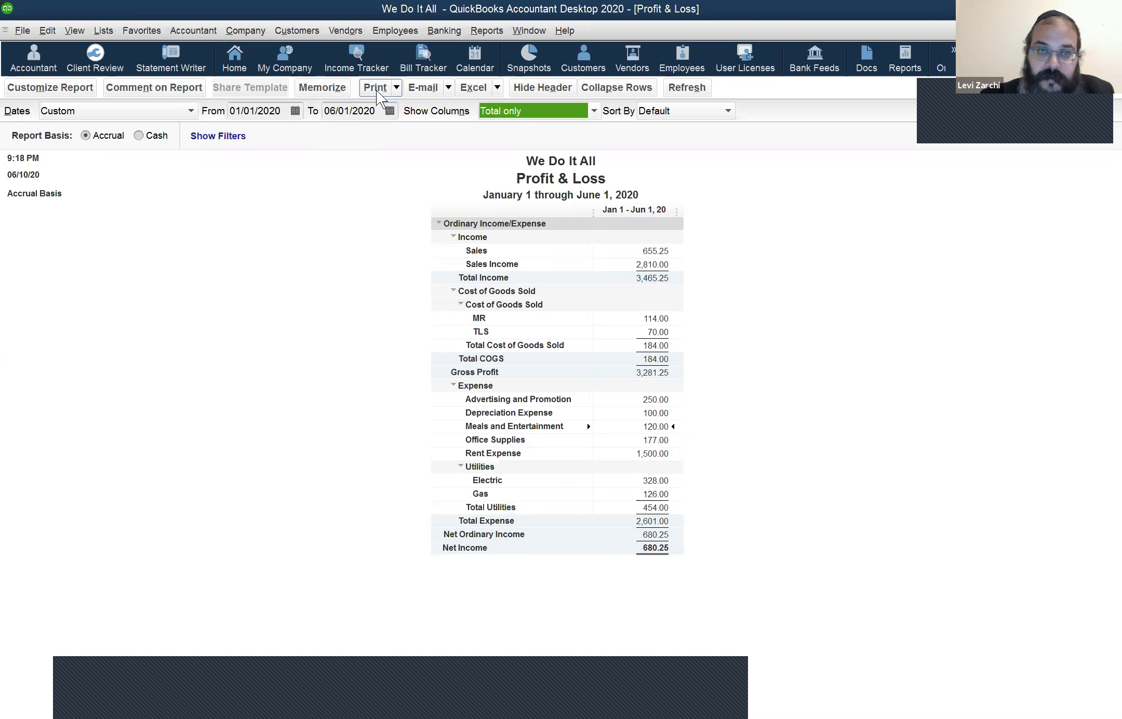
{"action": "left_click", "coordinate": [336, 121]}
{"action": "key", "text": "plus"}
{"action": "key", "text": "Tab"}
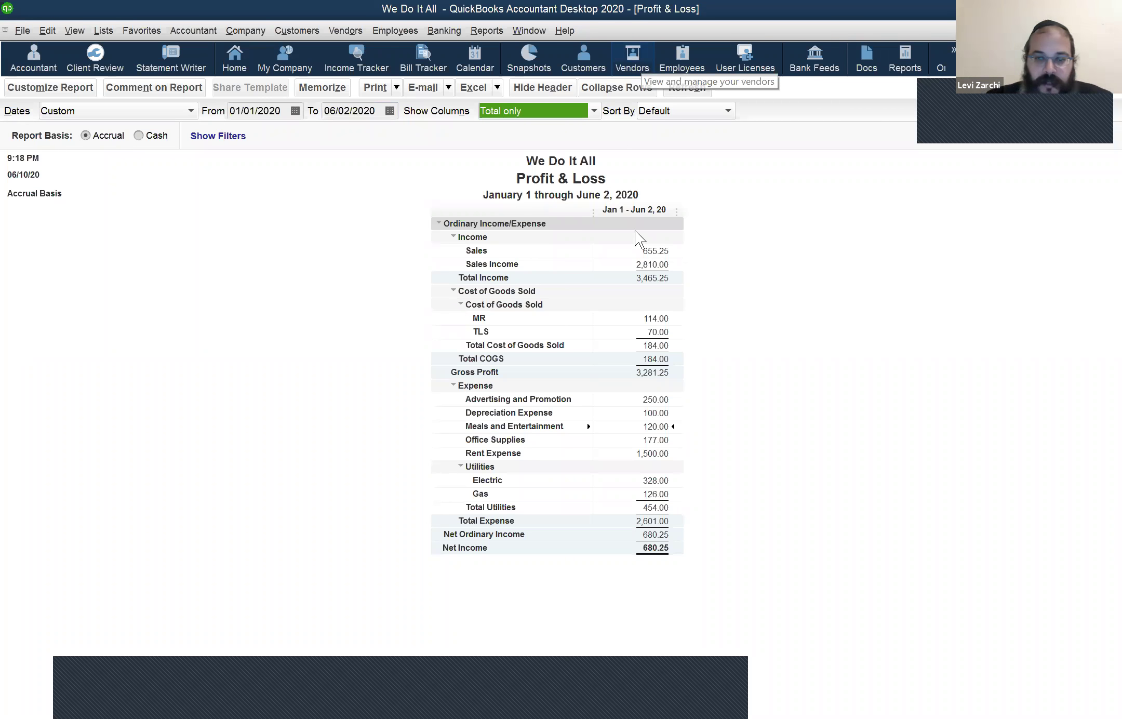
Step: Drill down from the Depreciation Expense amount to its source journal entry, review the lines, and close the entry
{"action": "double_click", "coordinate": [664, 416]}
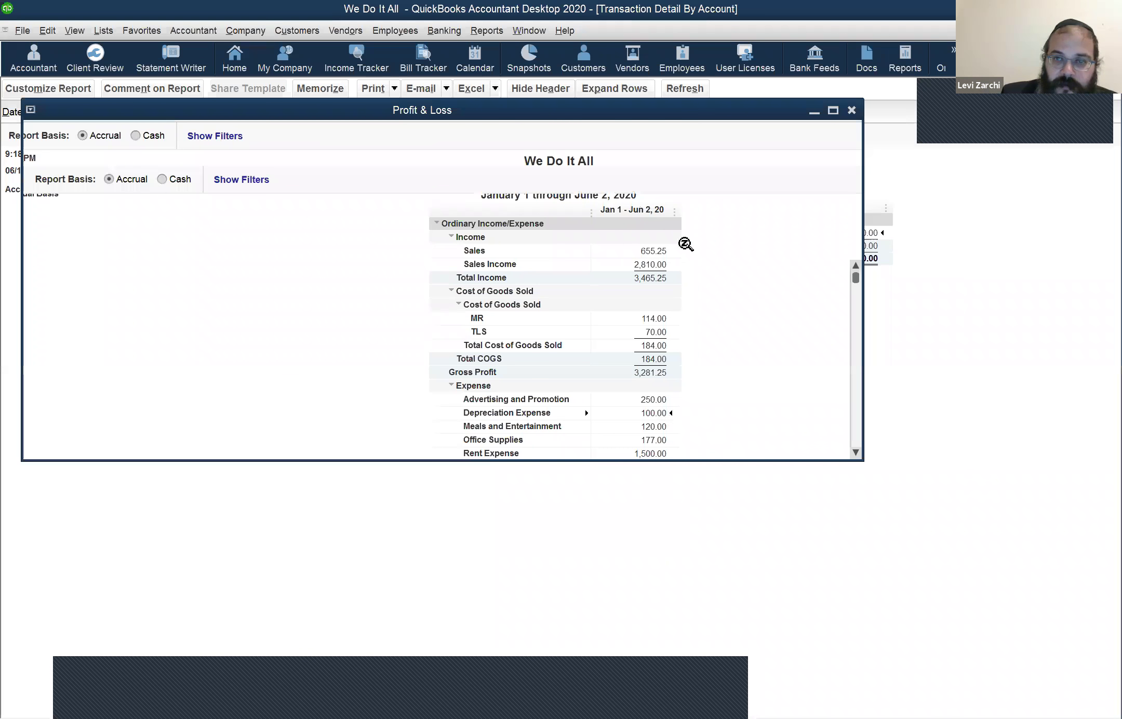
{"action": "double_click", "coordinate": [713, 233]}
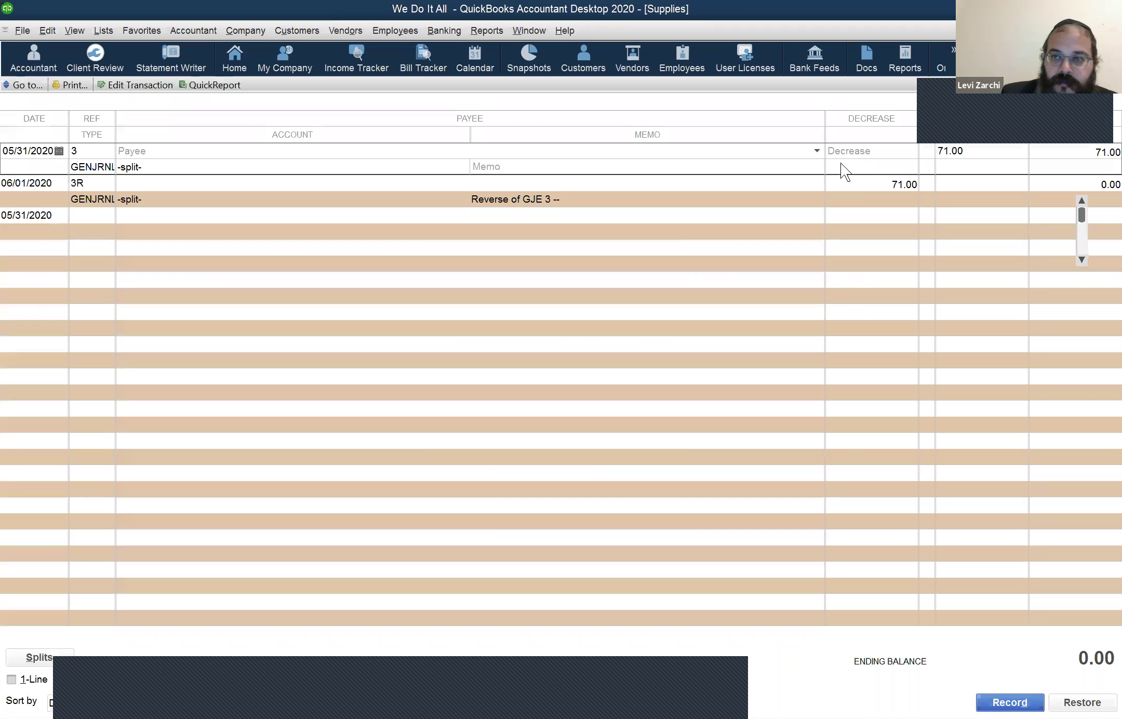
{"action": "left_click", "coordinate": [867, 156]}
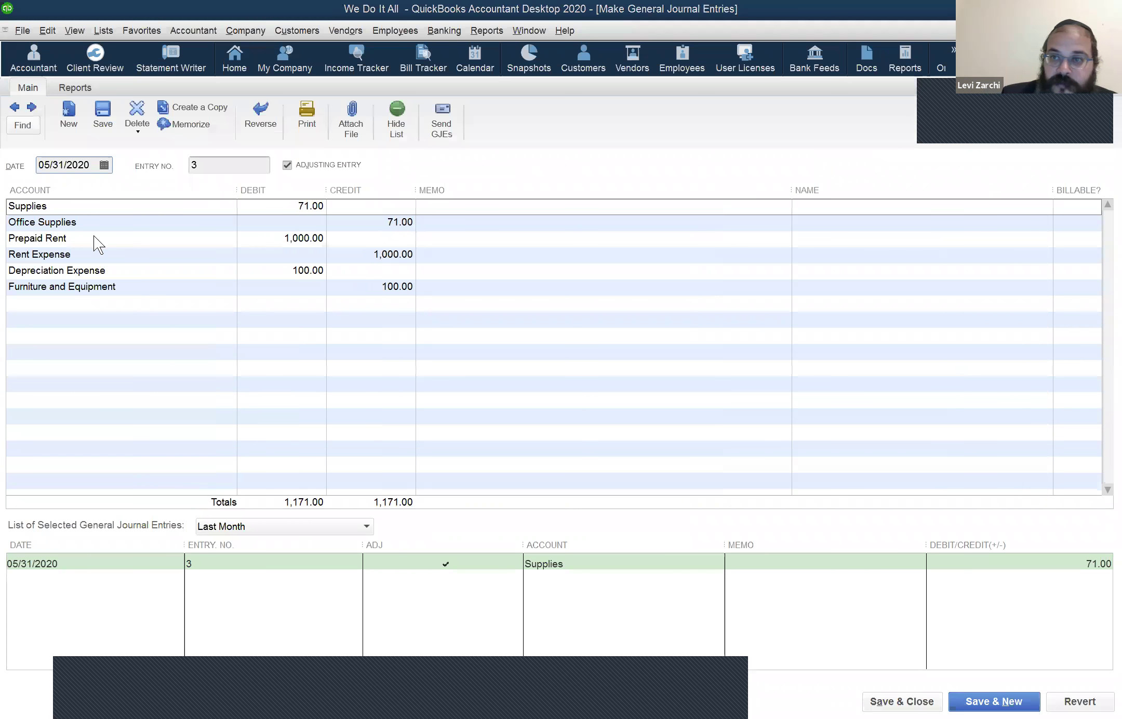
{"action": "key", "text": "Escape"}
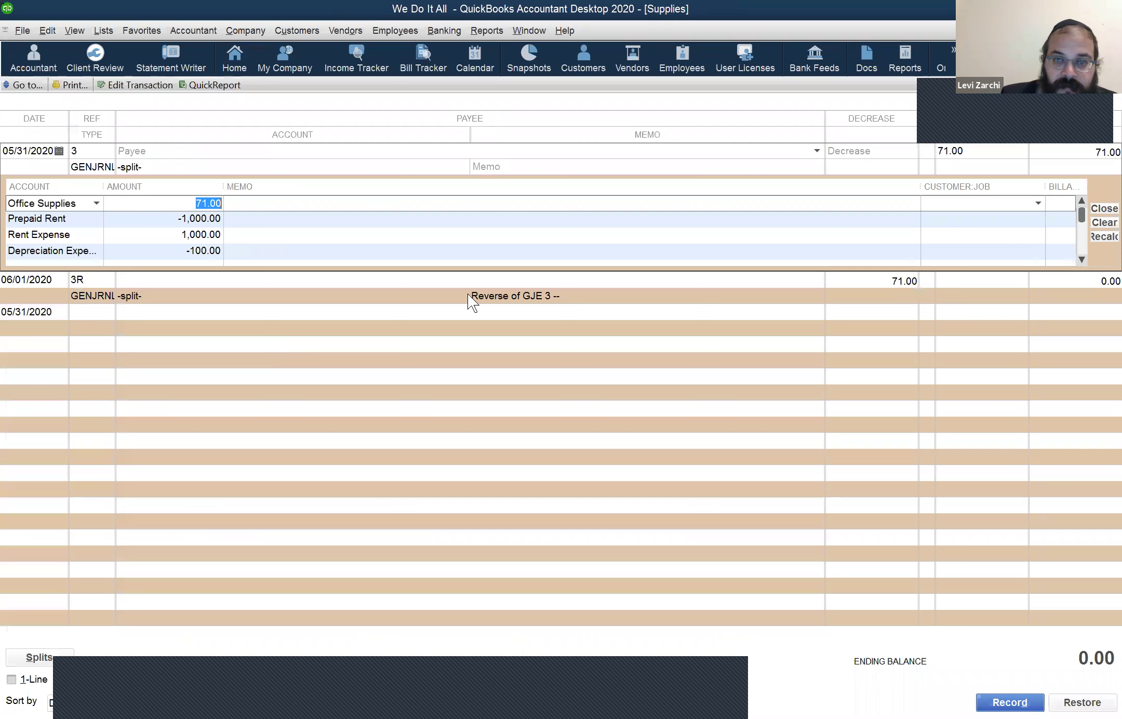
Step: Open the 06/01/2020 reversing entry 3R from the Supplies register and delete it
{"action": "left_click", "coordinate": [814, 281]}
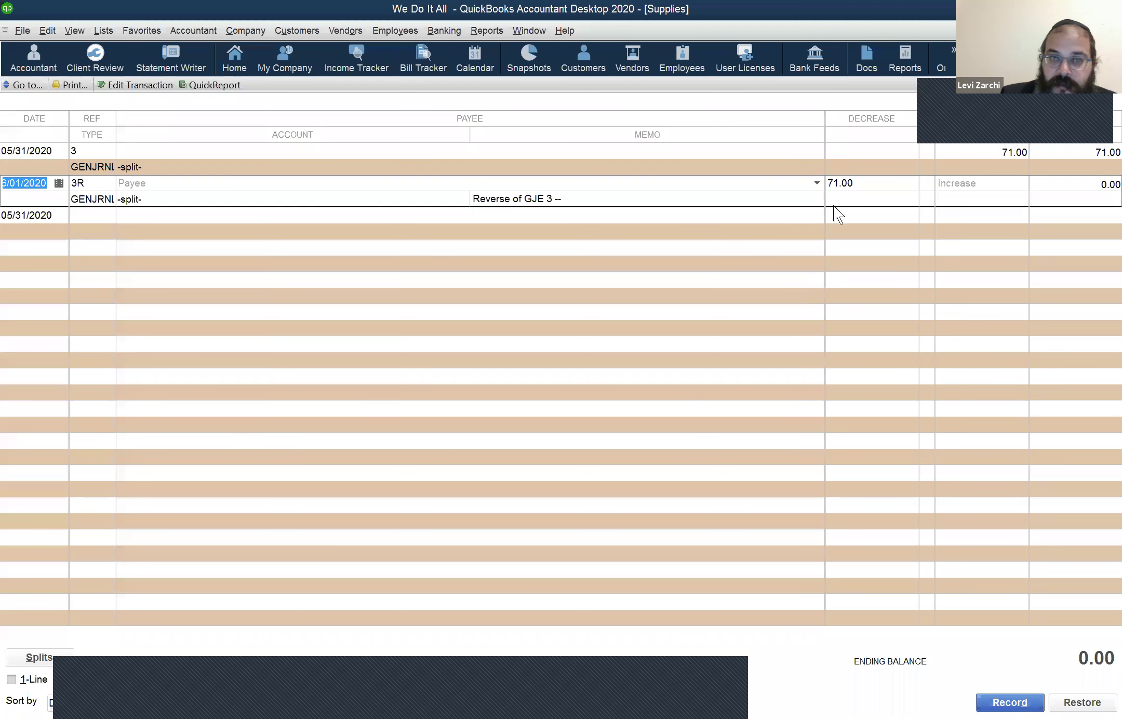
{"action": "double_click", "coordinate": [774, 193]}
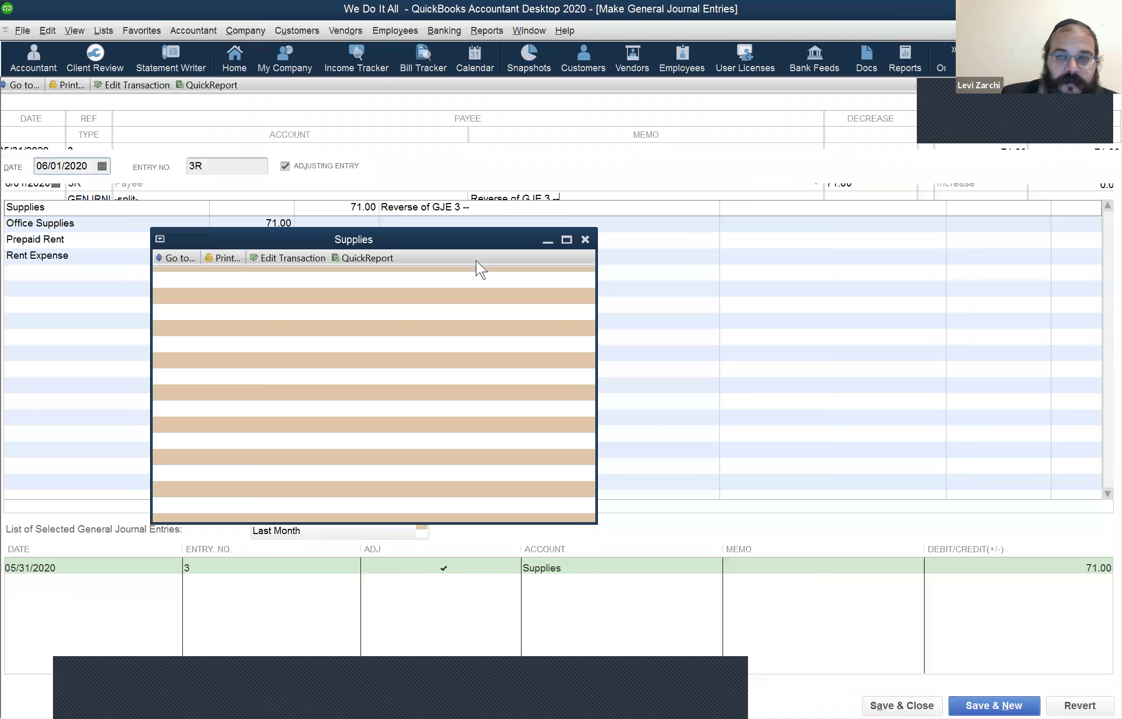
{"action": "left_click", "coordinate": [554, 350]}
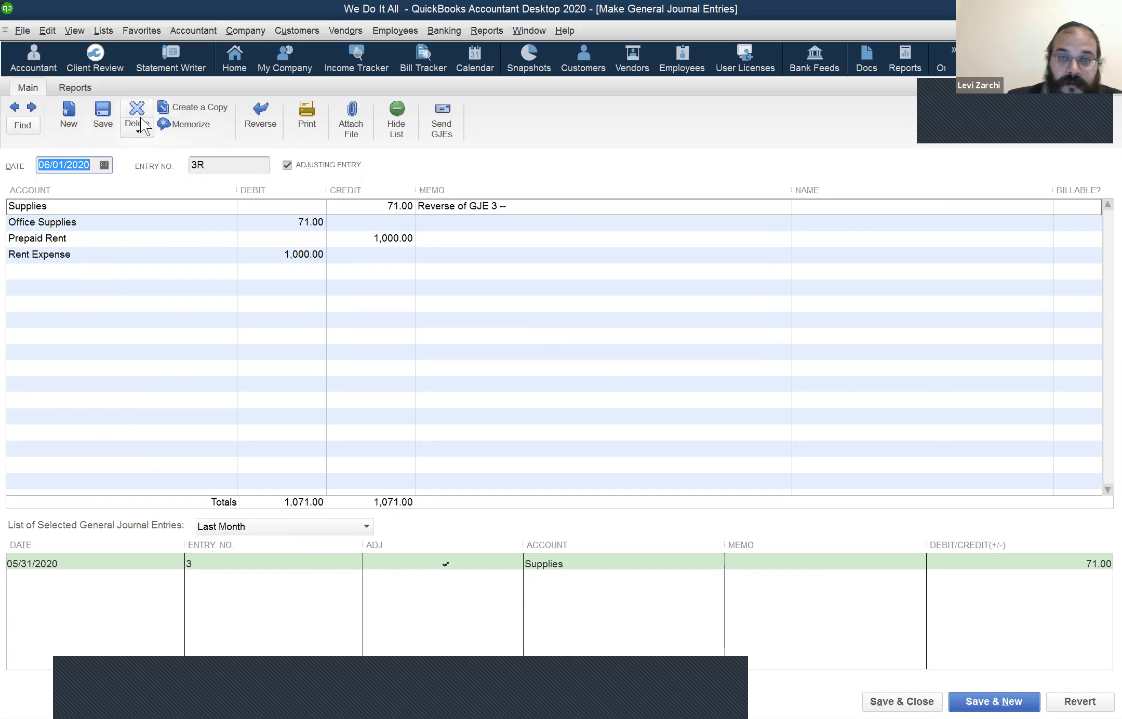
{"action": "key", "text": "ctrl+d"}
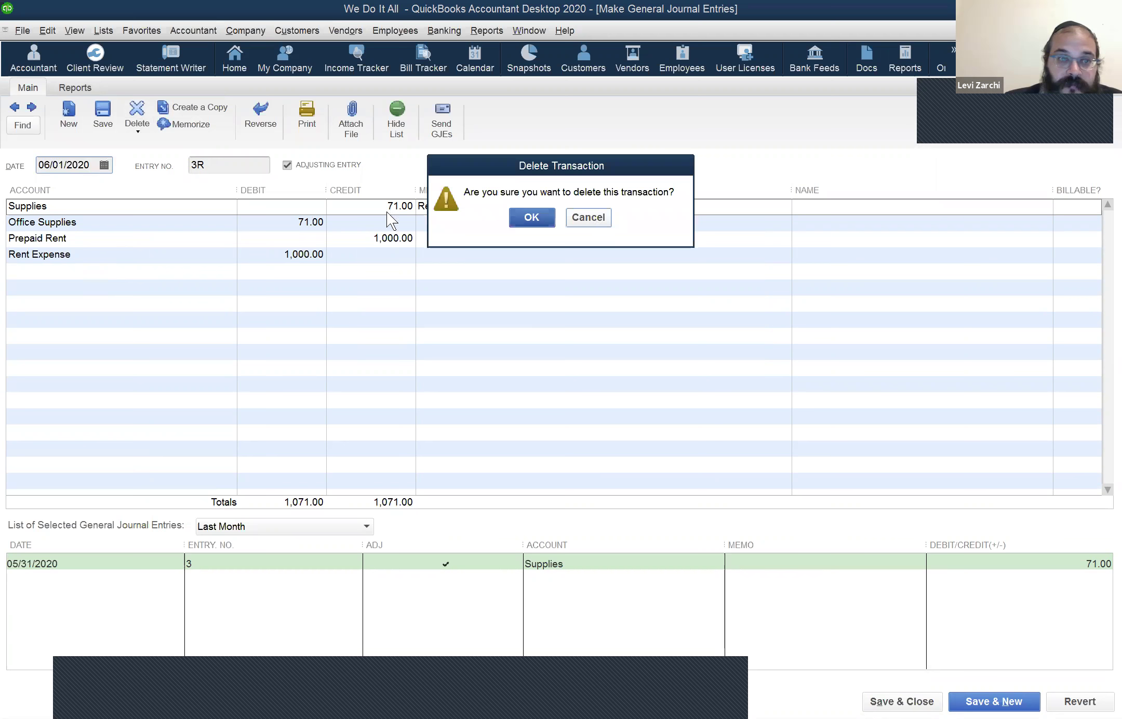
{"action": "key", "text": "Escape"}
{"action": "left_click", "coordinate": [139, 131]}
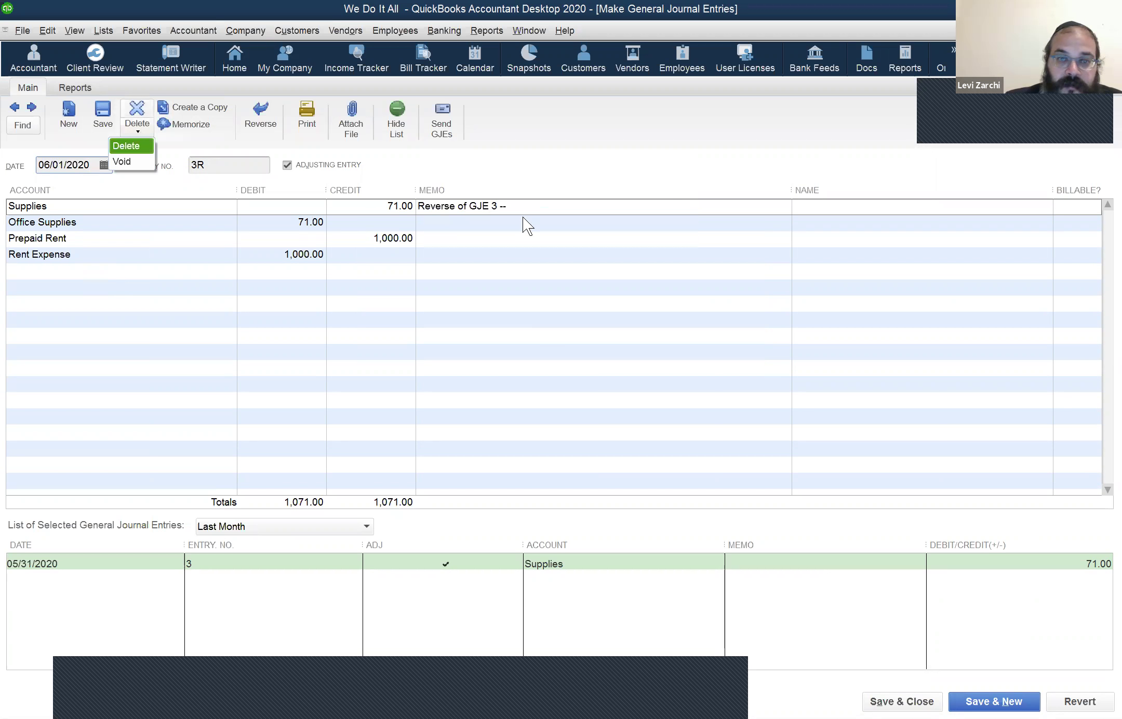
{"action": "left_click", "coordinate": [126, 146]}
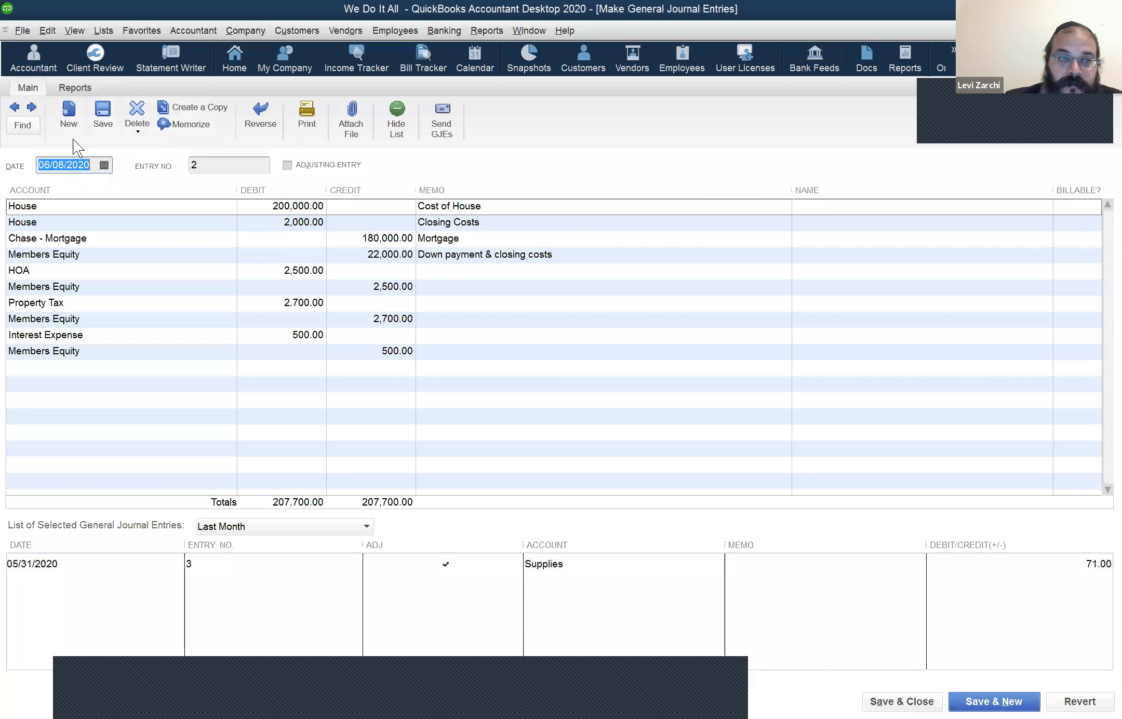
Step: Find the 05/31/2020 adjusting entry 3, create its reversing entry dated 06/01/2020 including the depreciation lines, and save it
{"action": "left_click", "coordinate": [33, 108]}
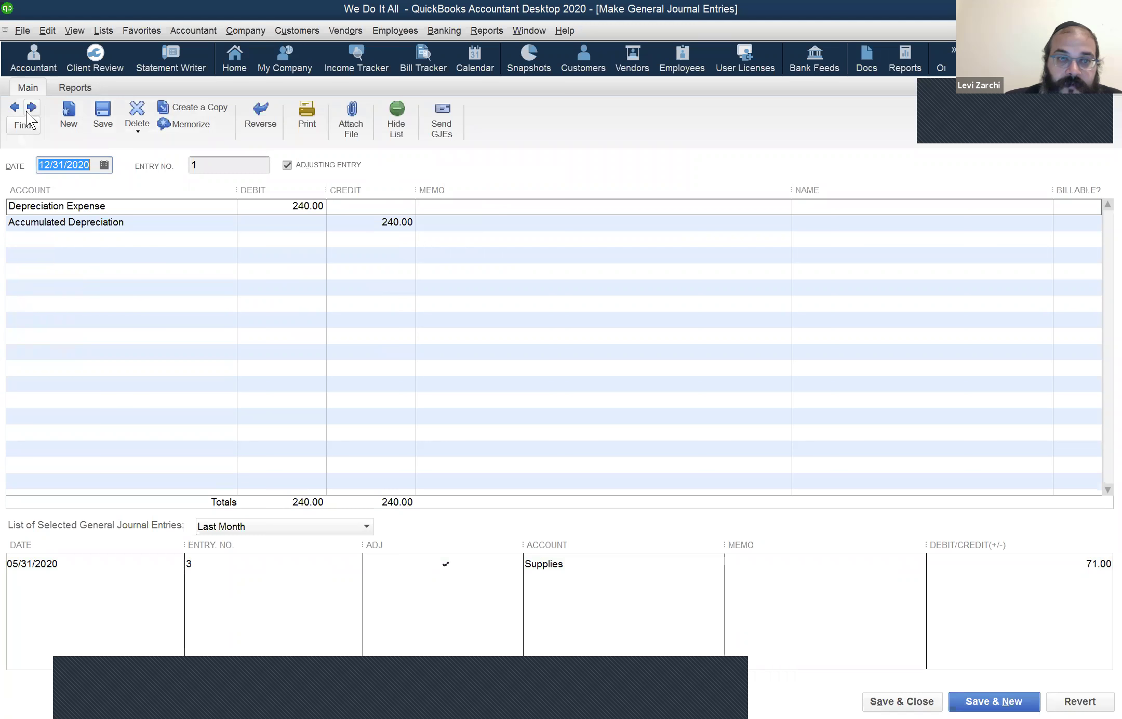
{"action": "left_click", "coordinate": [28, 109]}
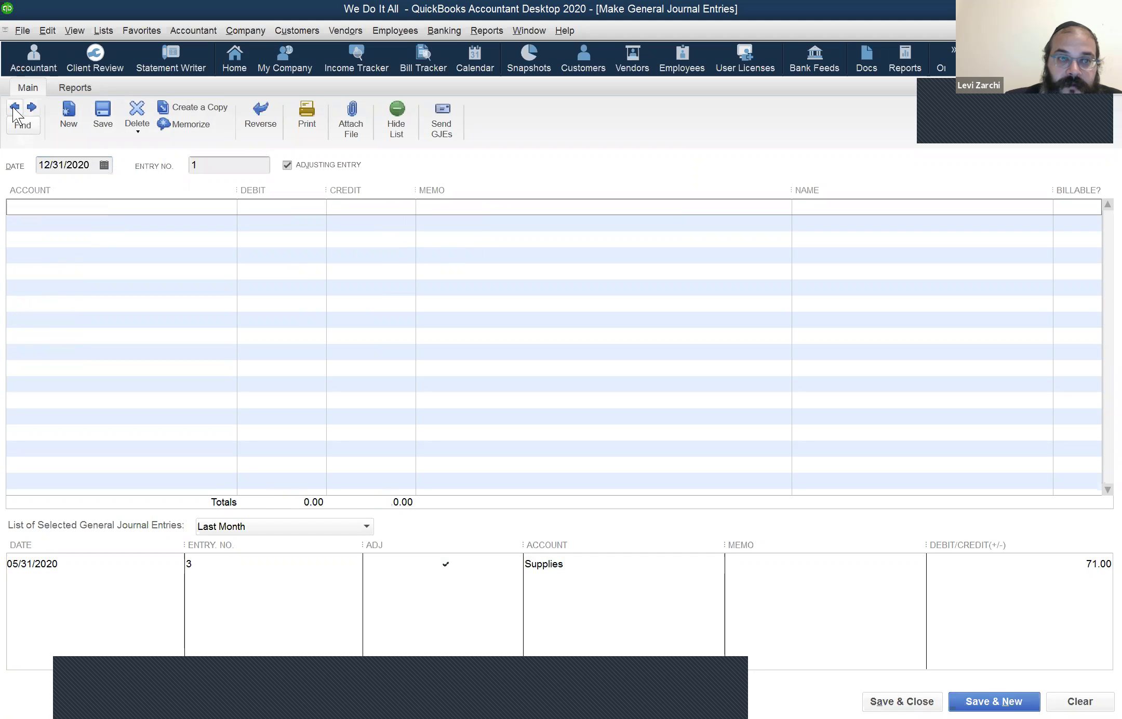
{"action": "left_click", "coordinate": [15, 108]}
{"action": "left_click", "coordinate": [14, 108]}
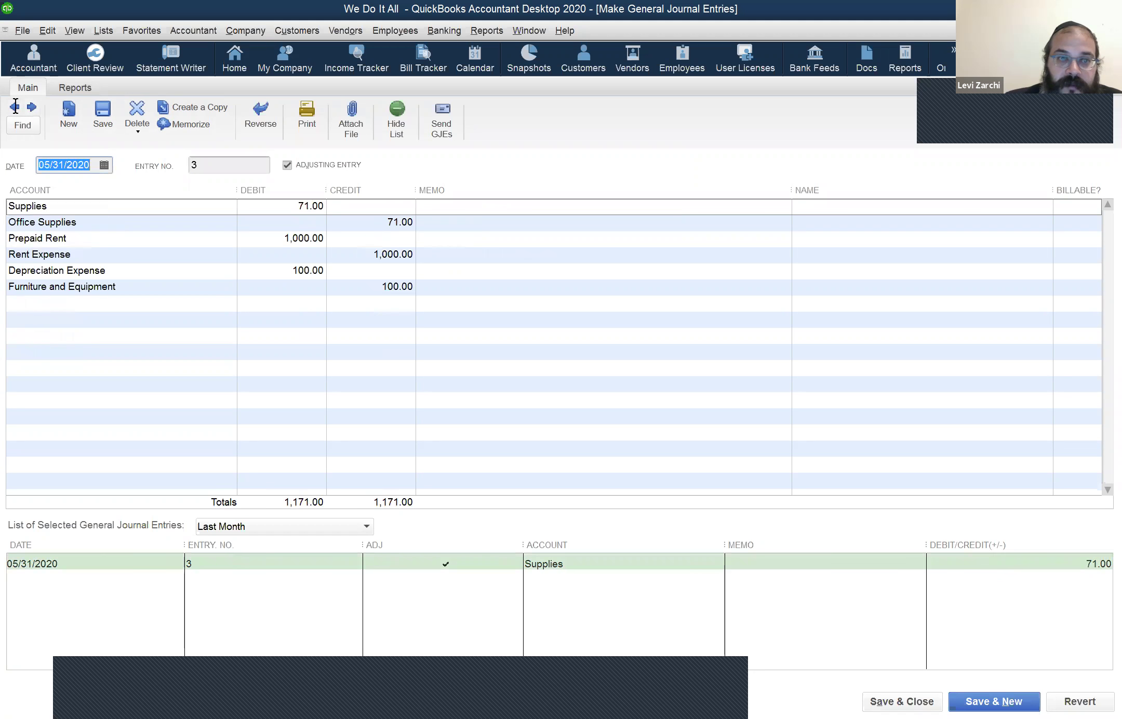
{"action": "left_click", "coordinate": [258, 128]}
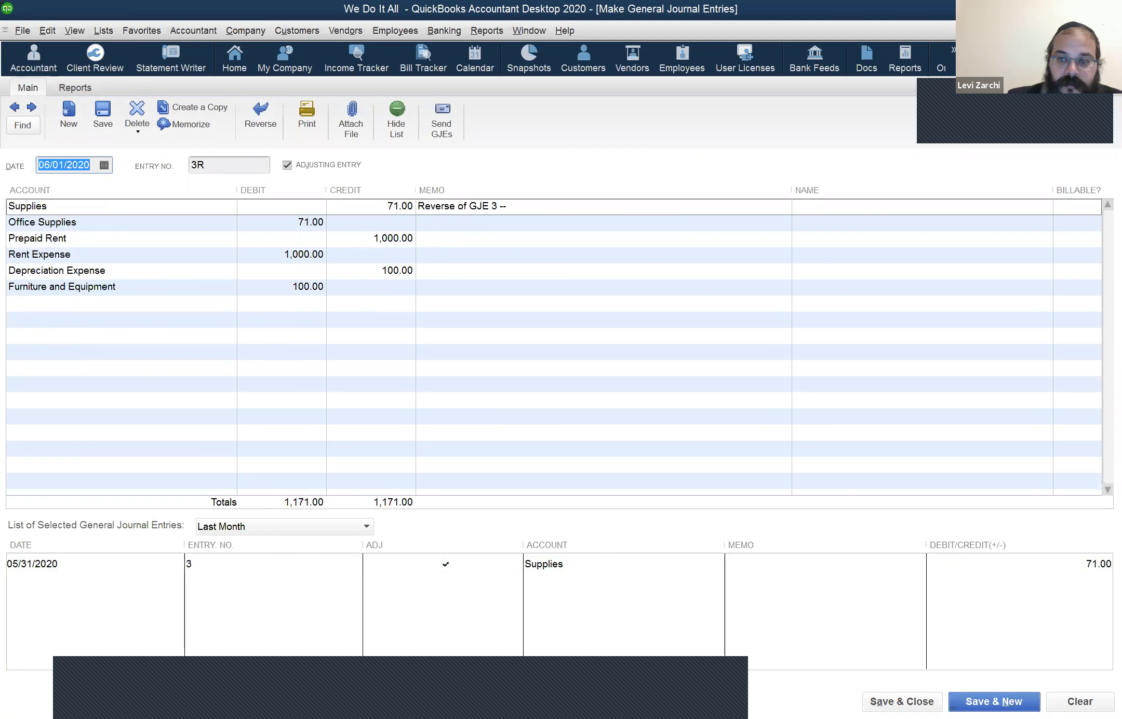
{"action": "left_click", "coordinate": [621, 424]}
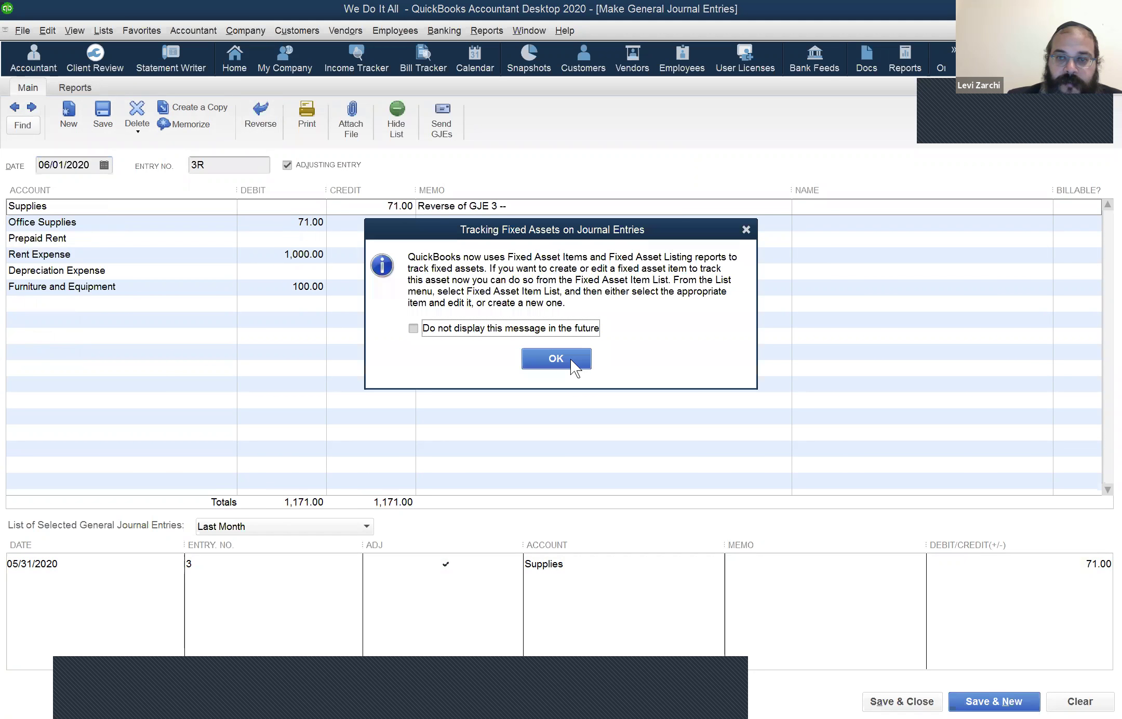
{"action": "left_click", "coordinate": [571, 358]}
Step: Switch to the Profit & Loss report and move its end date back to 06/01/2020 and 05/31/2020 to check the depreciation reversal
{"action": "left_click", "coordinate": [529, 30]}
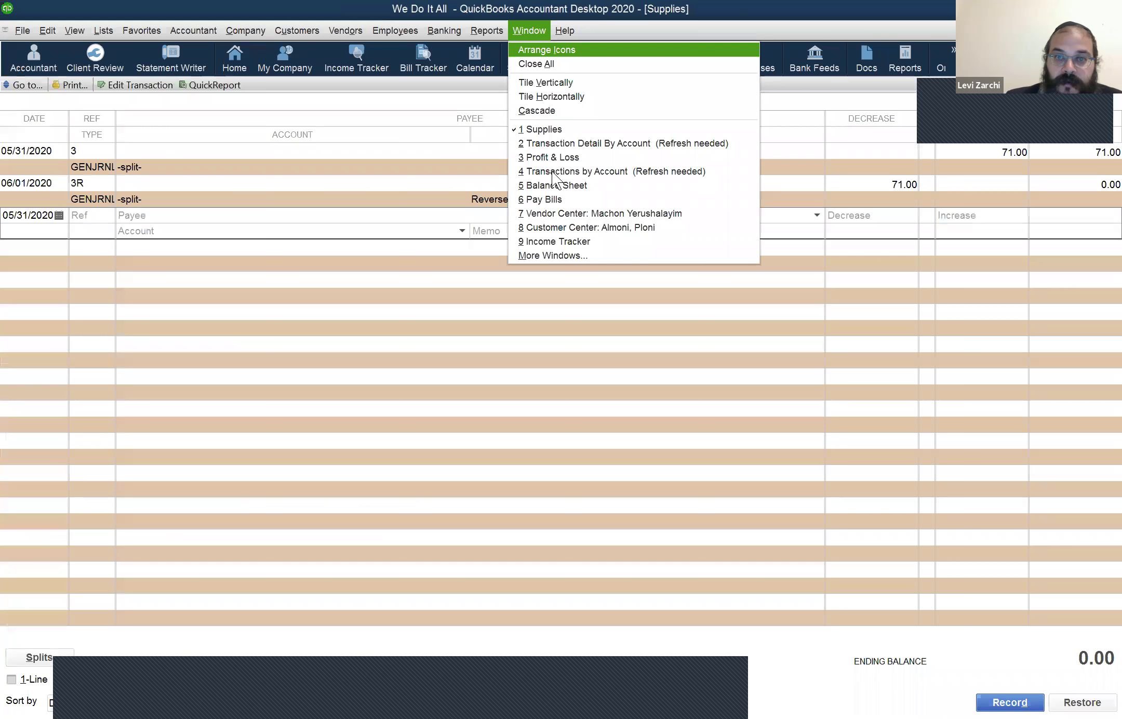
{"action": "key", "text": "Return"}
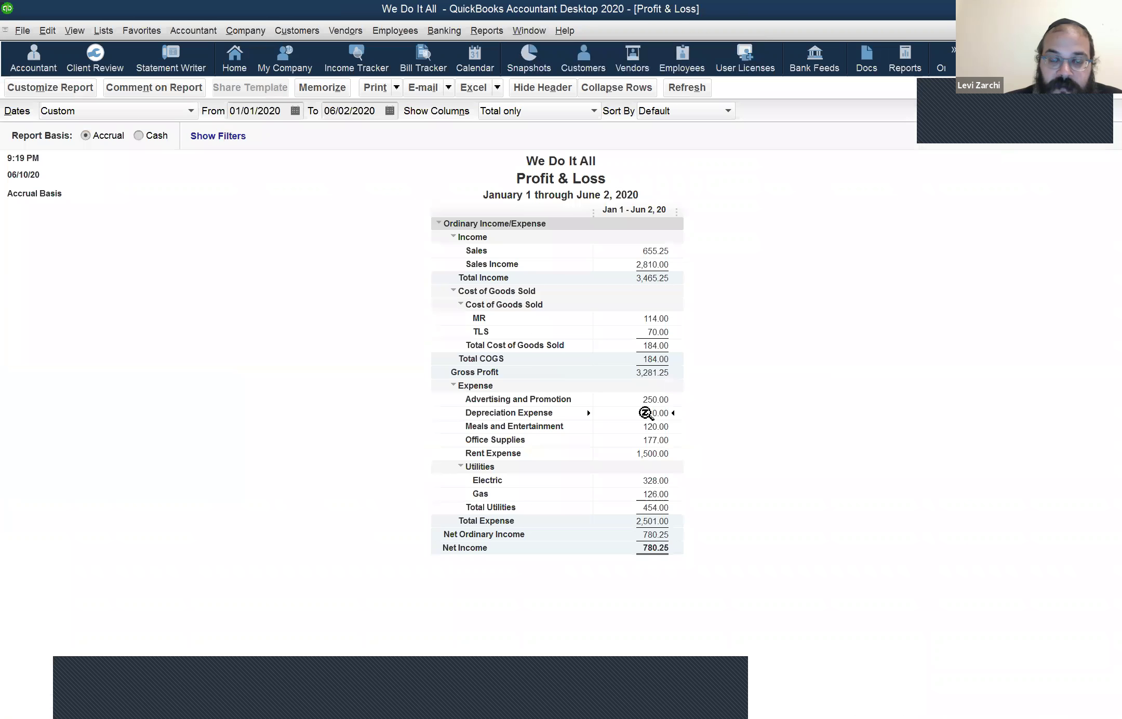
{"action": "left_click", "coordinate": [378, 101]}
{"action": "key", "text": "minus"}
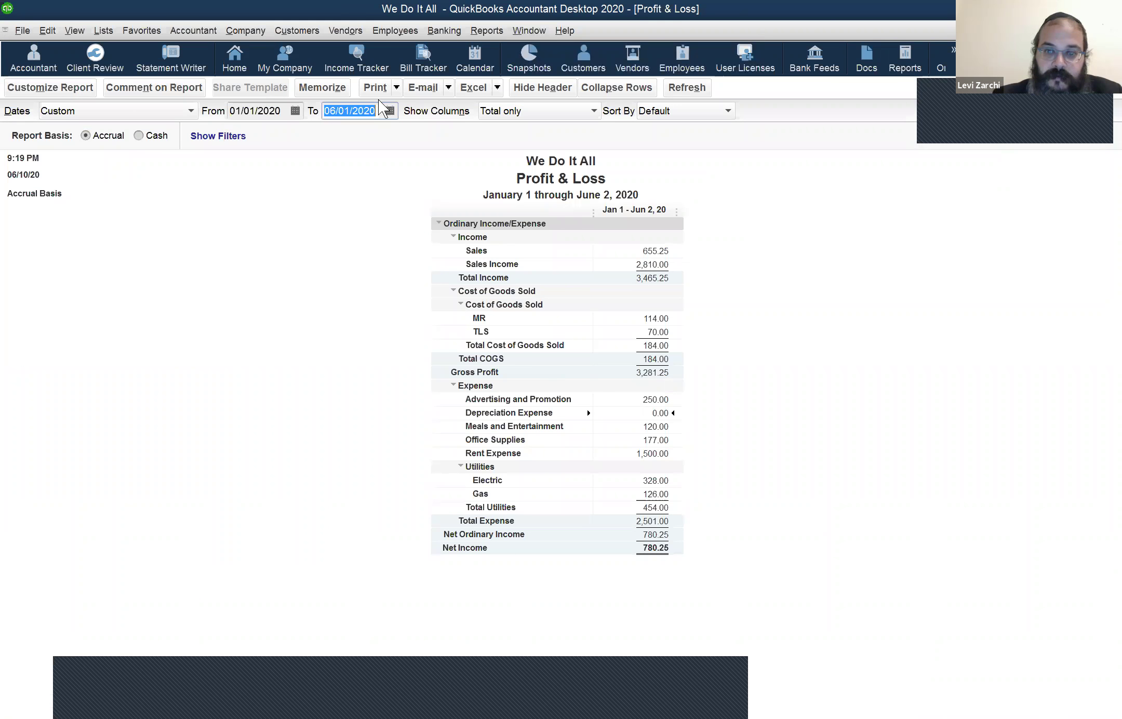
{"action": "key", "text": "Tab"}
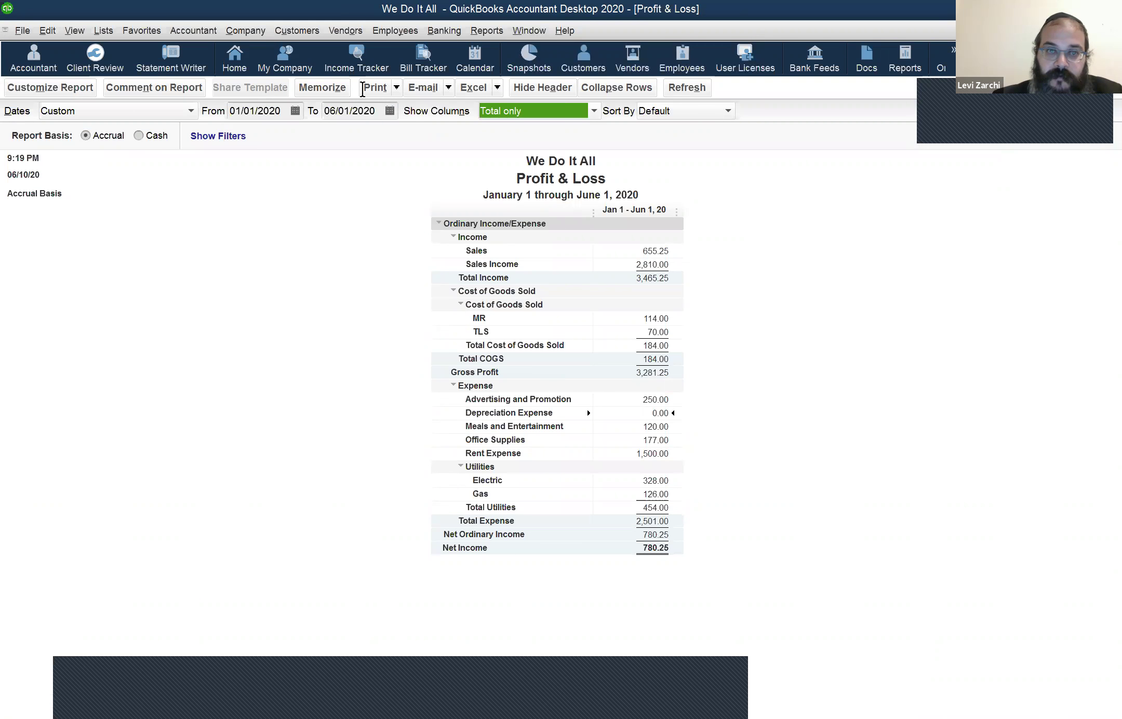
{"action": "key", "text": "shift+Tab"}
{"action": "key", "text": "minus"}
{"action": "key", "text": "Tab"}
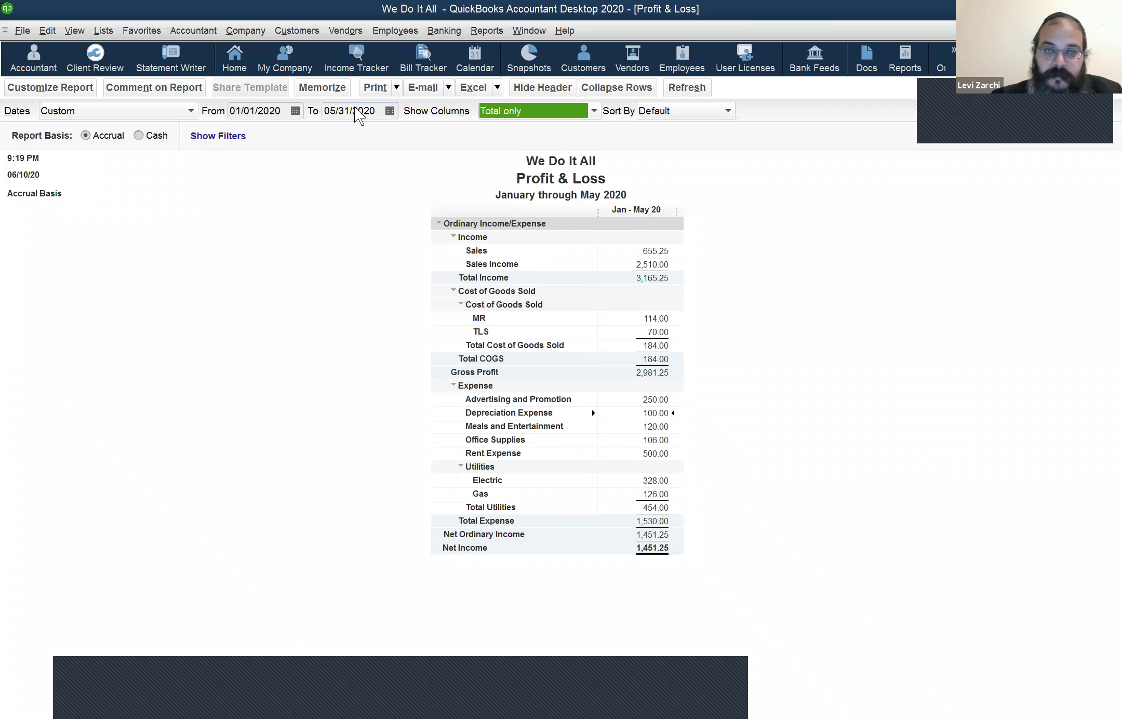
Step: Set the Profit & Loss end date to 05/30/2020 and back to 05/31/2020 to compare expenses before and after the adjustment
{"action": "left_click", "coordinate": [346, 102]}
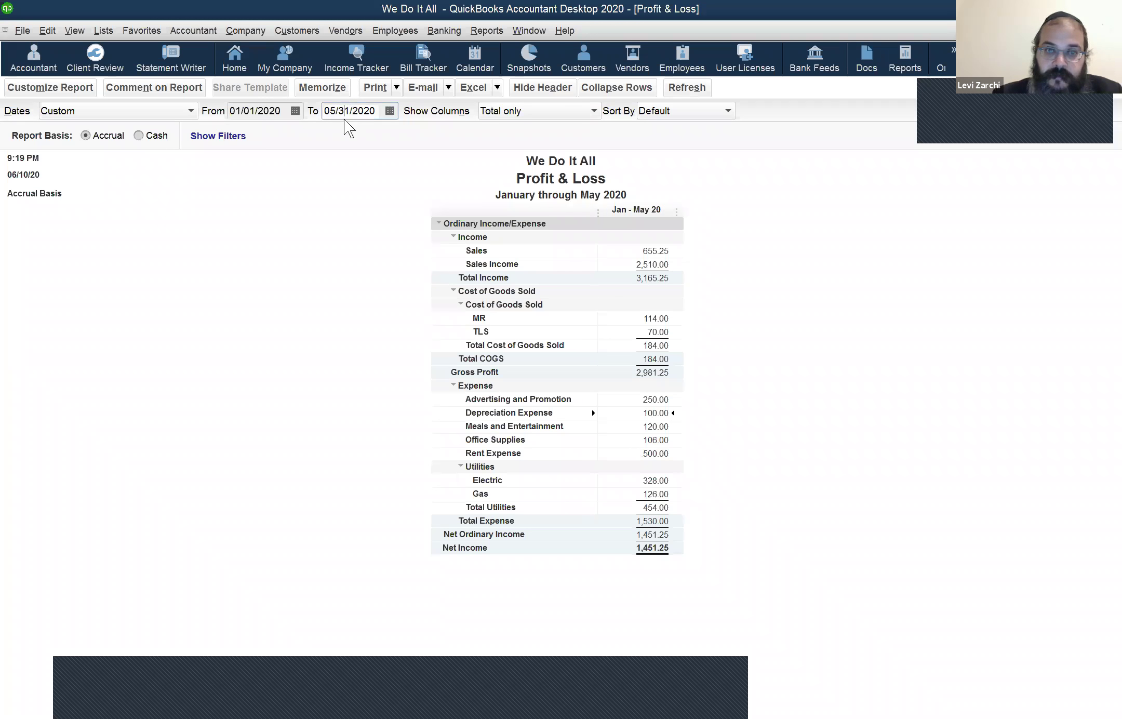
{"action": "key", "text": "minus"}
{"action": "key", "text": "Tab"}
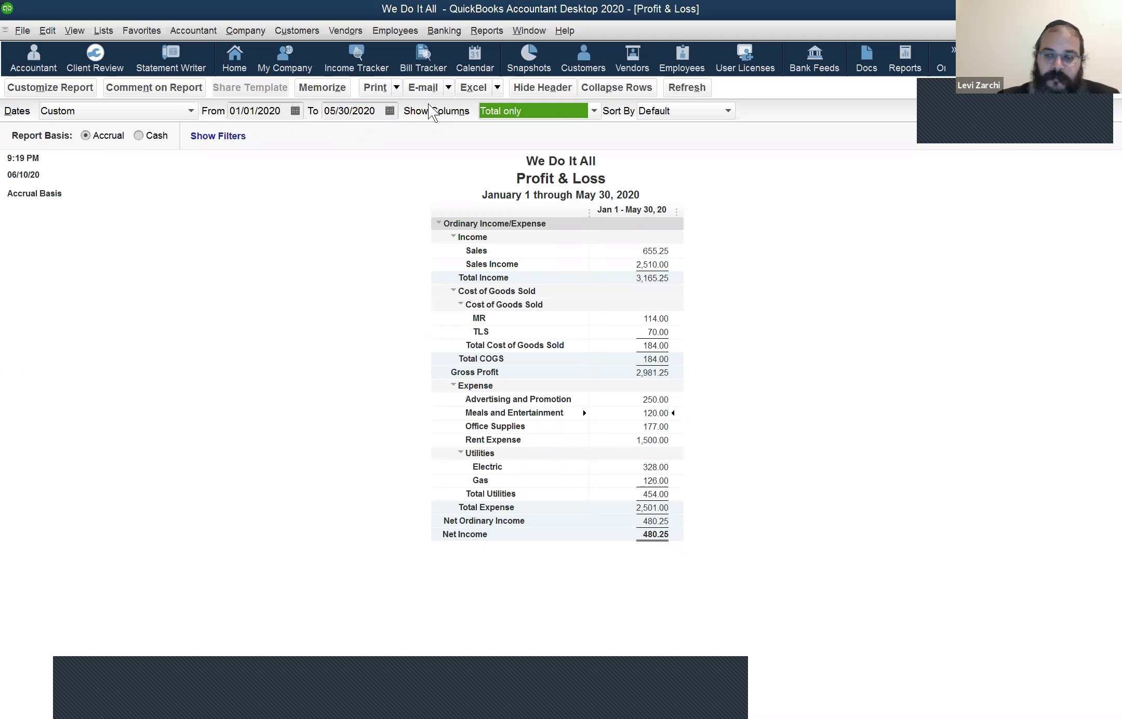
{"action": "key", "text": "shift+Tab"}
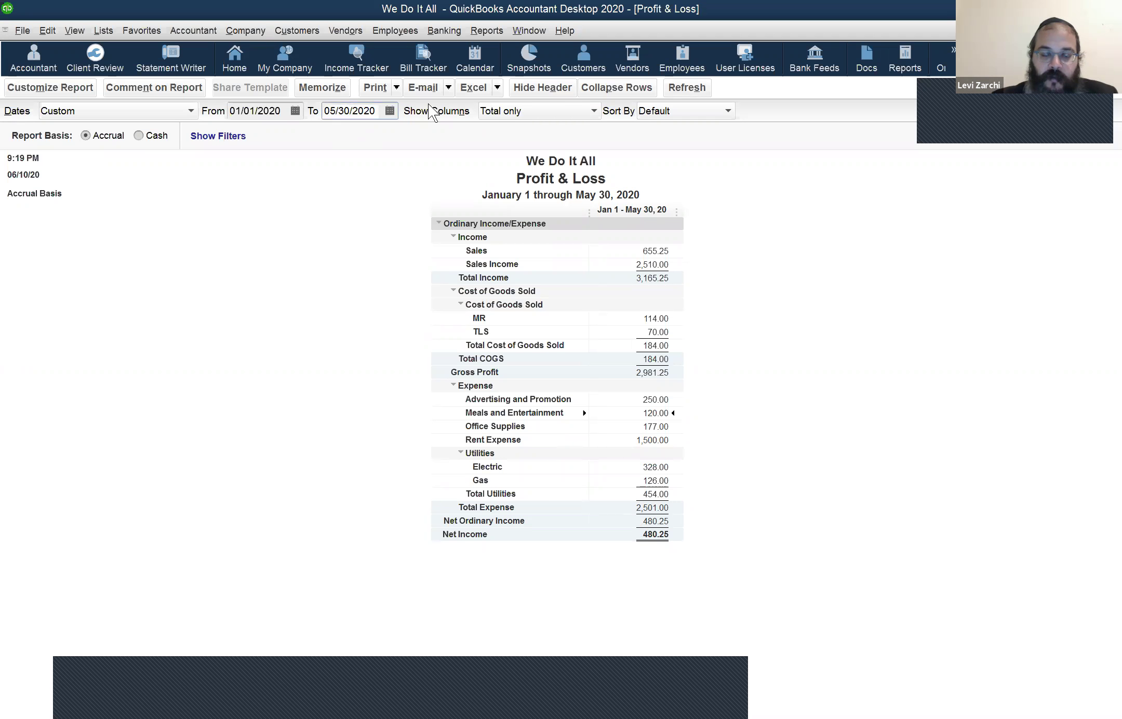
{"action": "key", "text": "plus"}
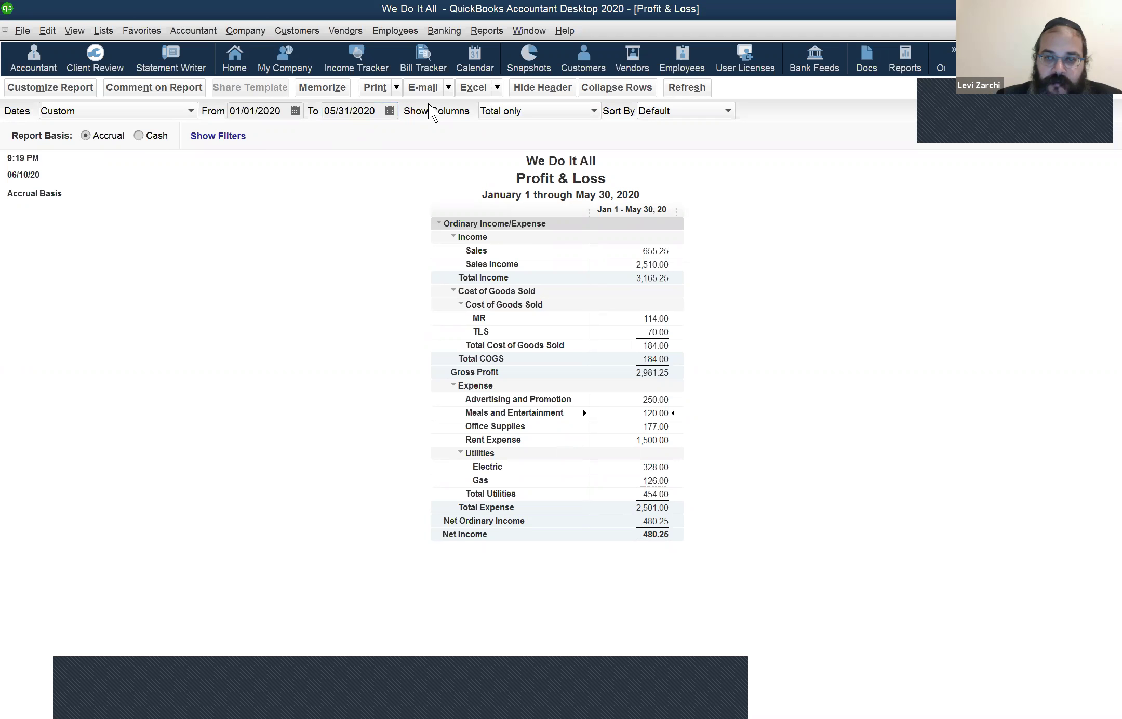
{"action": "key", "text": "Tab"}
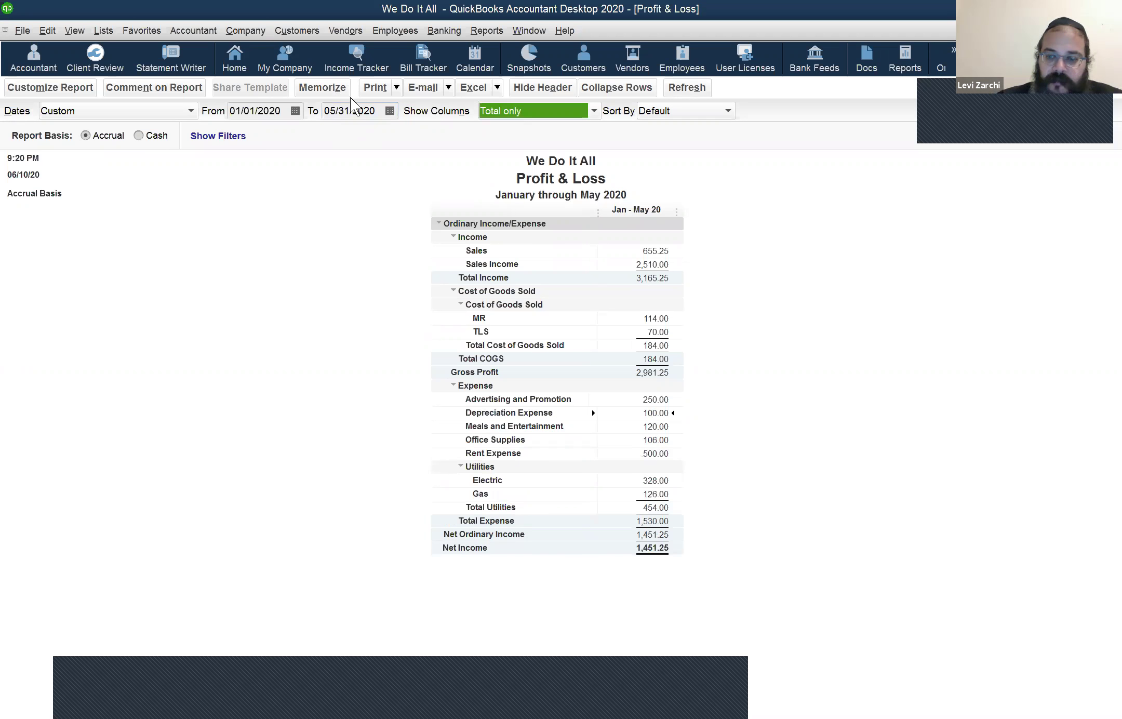
Step: Extend the Profit & Loss end date to 06/01/2020 and to the year end, 12/31/2020
{"action": "key", "text": "shift+Tab"}
{"action": "key", "text": "Tab"}
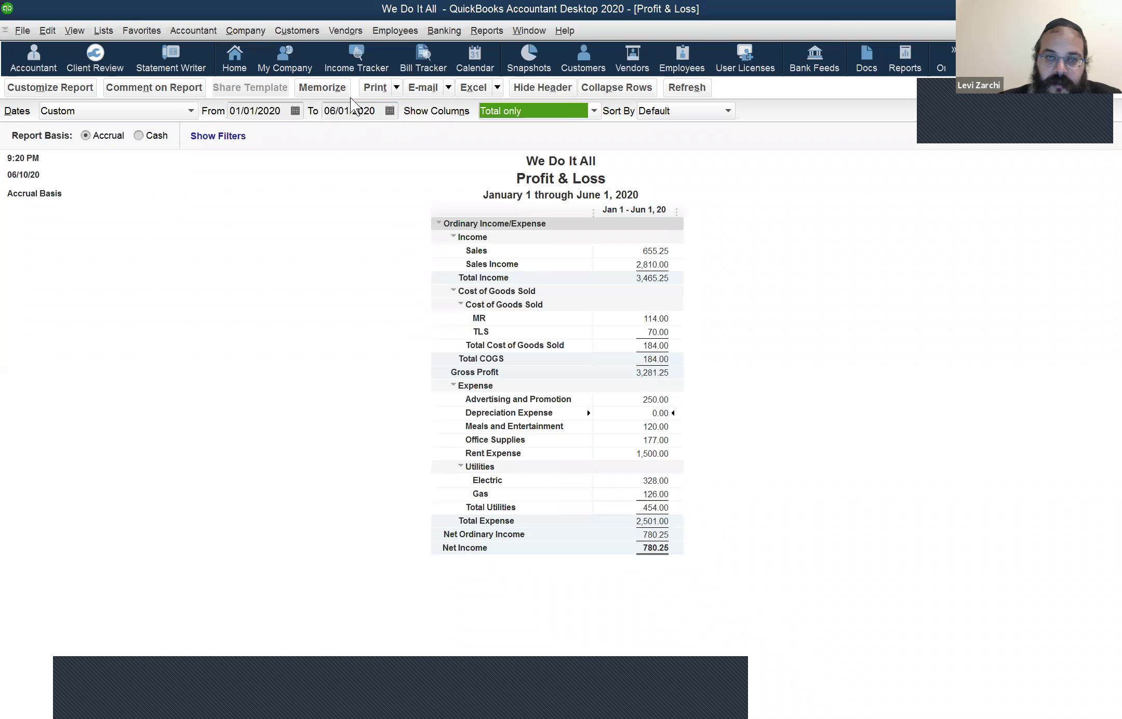
{"action": "left_click", "coordinate": [367, 117]}
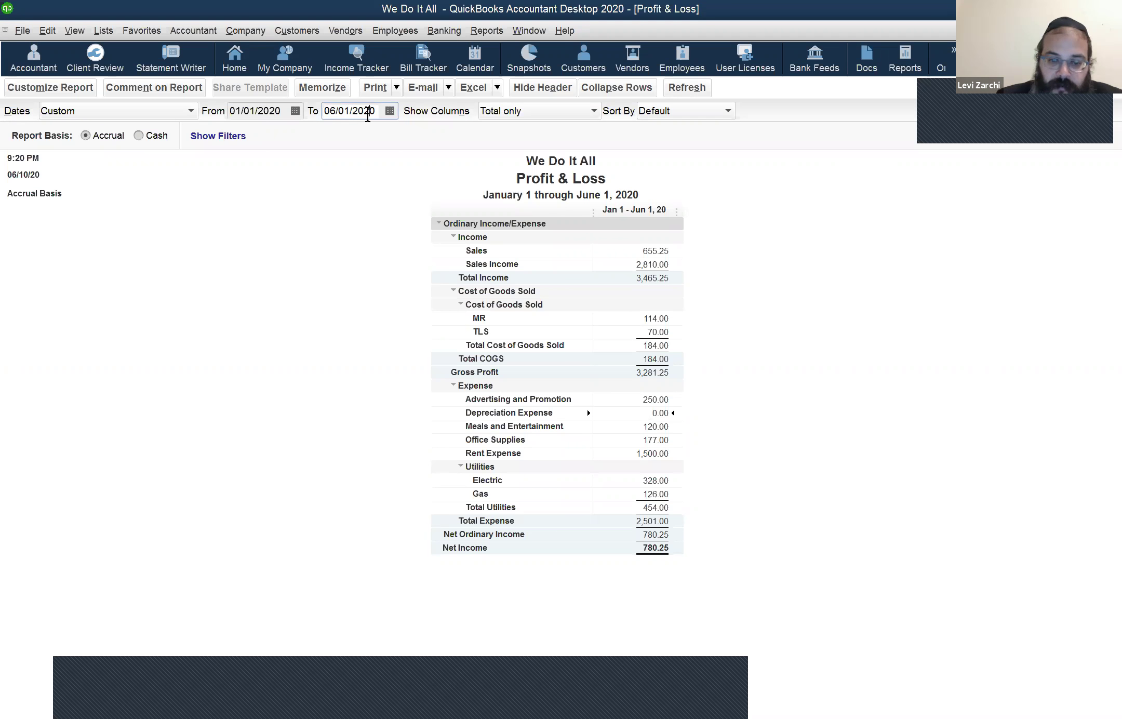
{"action": "key", "text": "r"}
{"action": "key", "text": "Tab"}
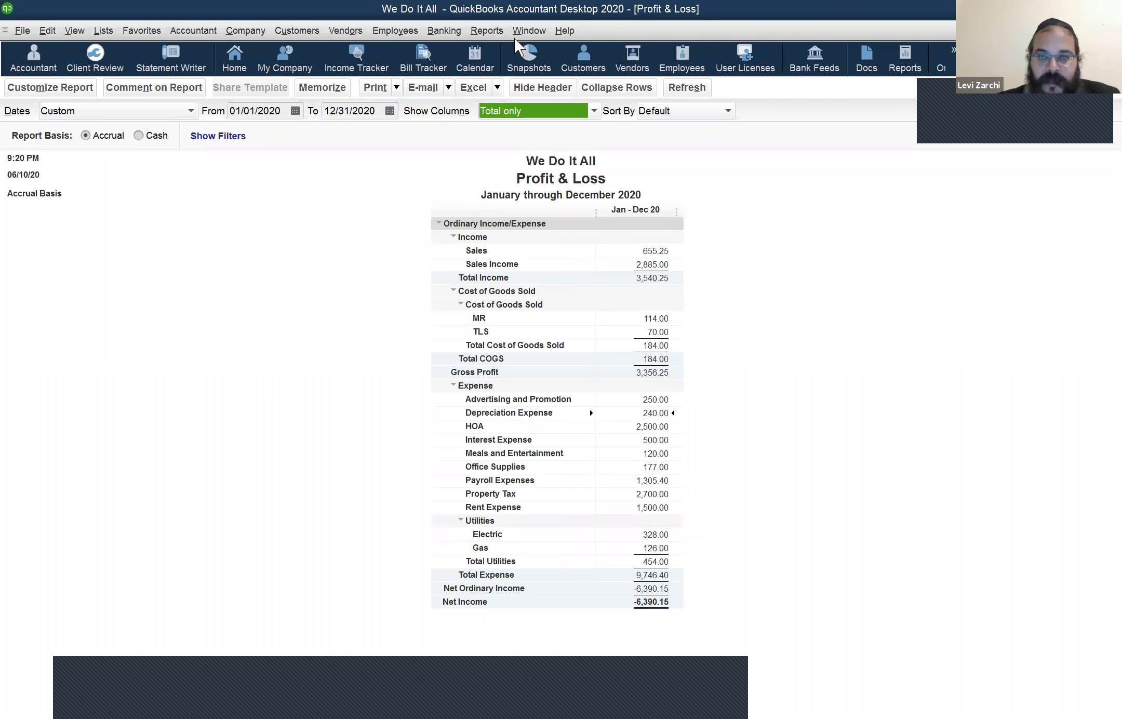
Step: Switch to the open Balance Sheet and set its date to 05/30/2020 to examine Furniture and Equipment before the adjustment
{"action": "key", "text": "alt+w"}
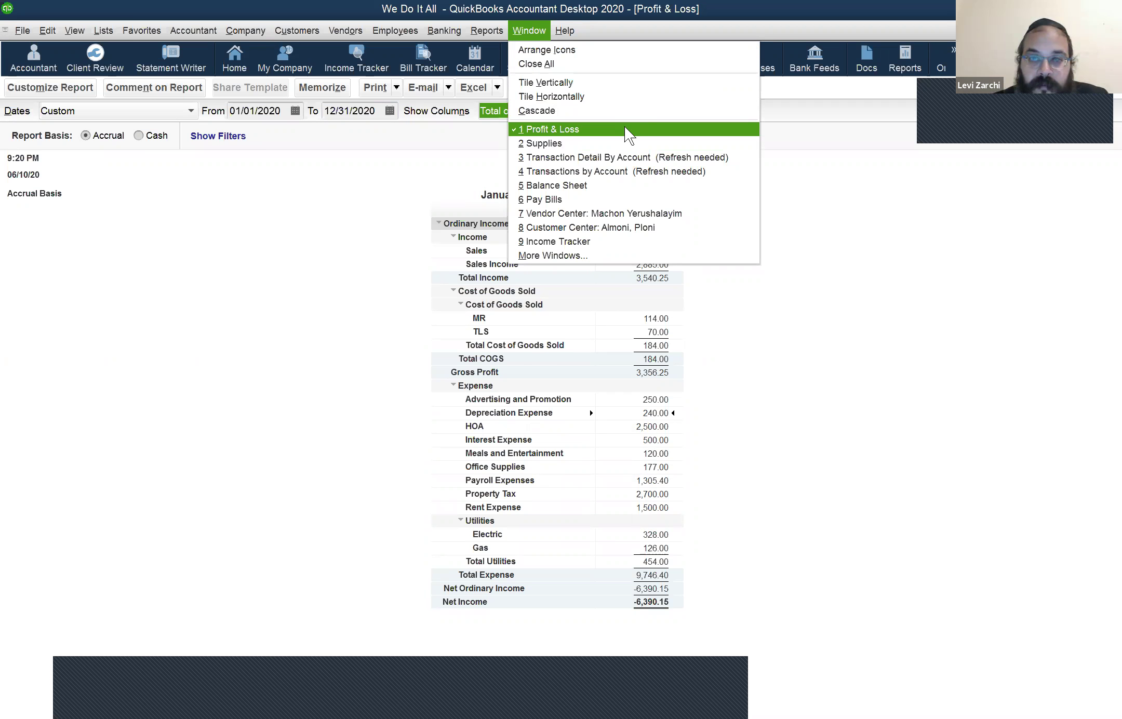
{"action": "left_click", "coordinate": [540, 187]}
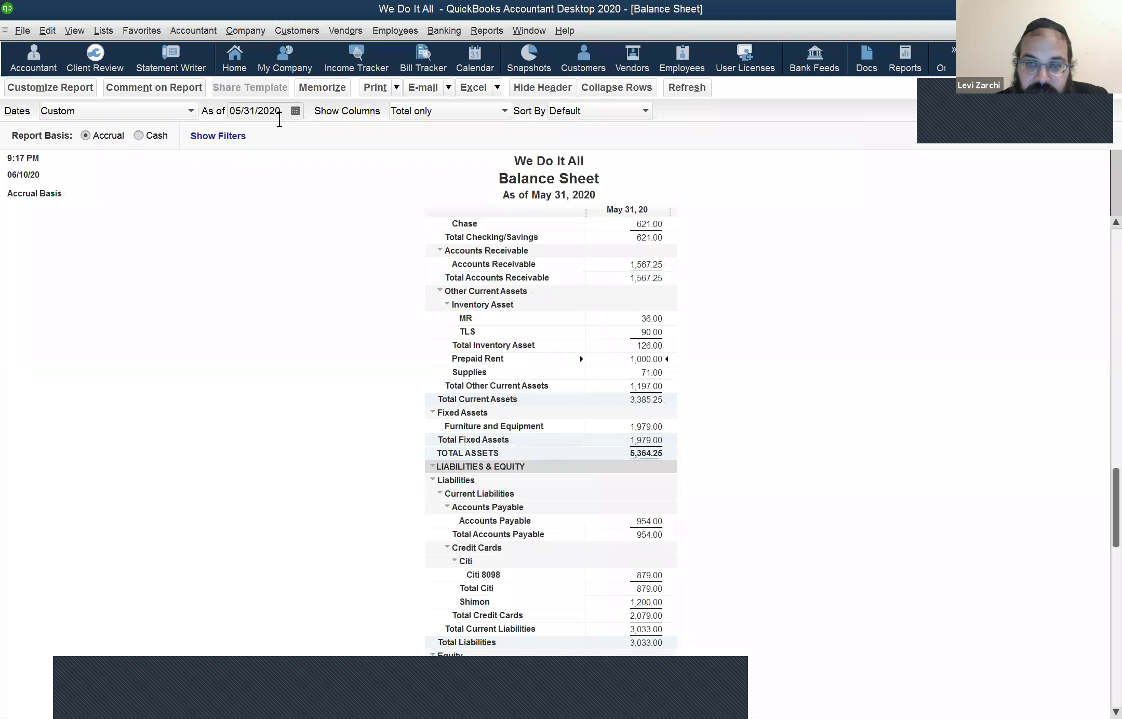
{"action": "left_click", "coordinate": [279, 116]}
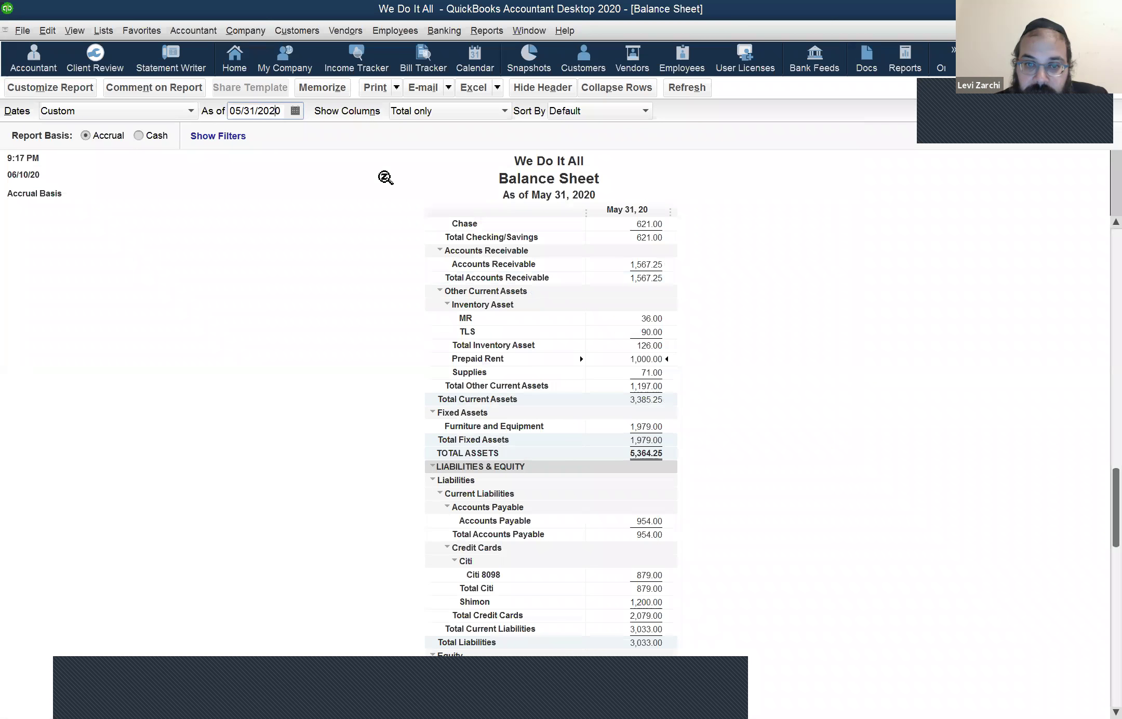
{"action": "scroll", "coordinate": [648, 333], "scroll_direction": "up", "scroll_amount": 1}
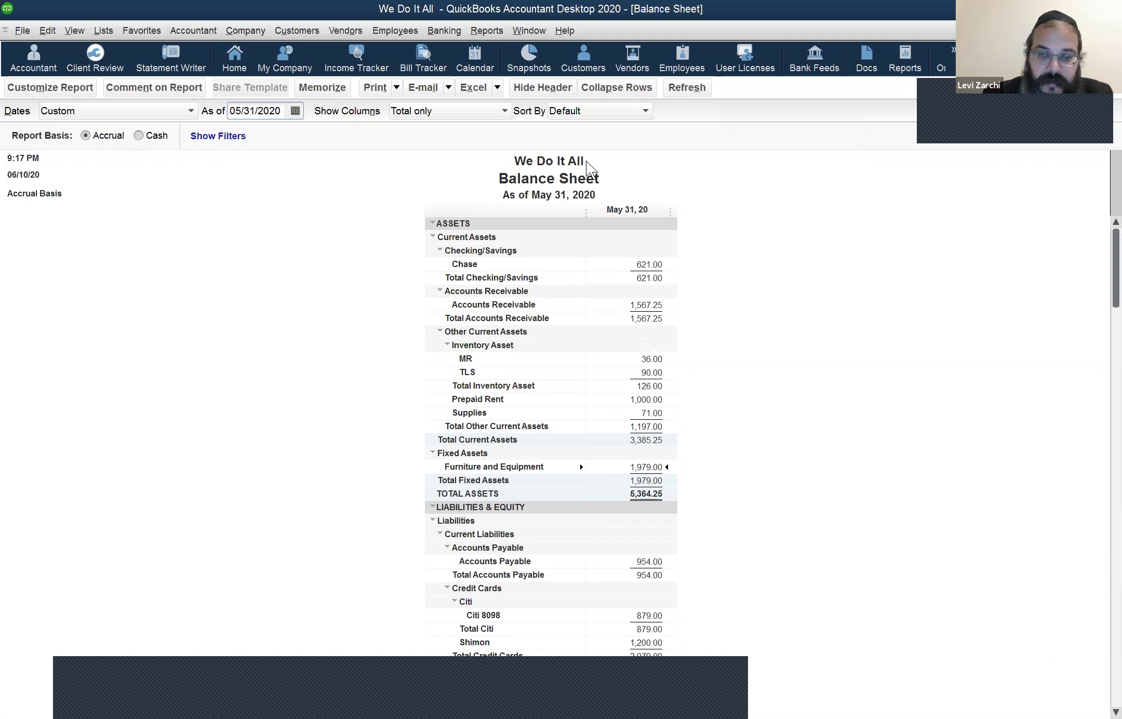
{"action": "key", "text": "minus"}
{"action": "key", "text": "Tab"}
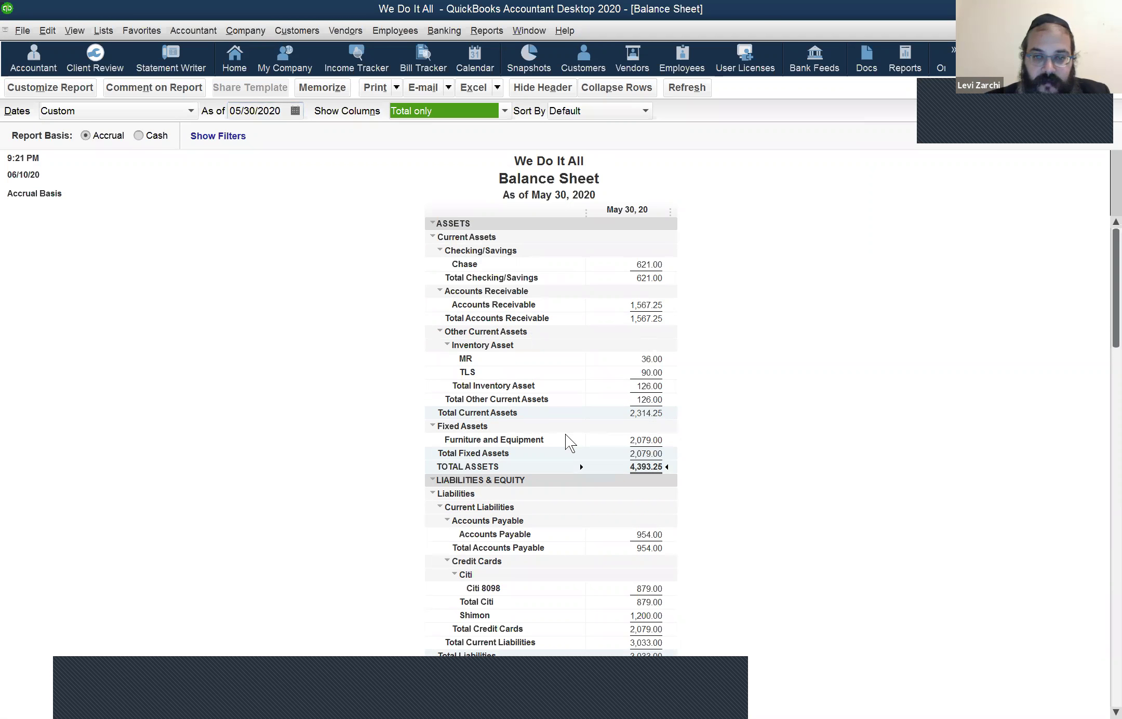
{"action": "left_click", "coordinate": [621, 440]}
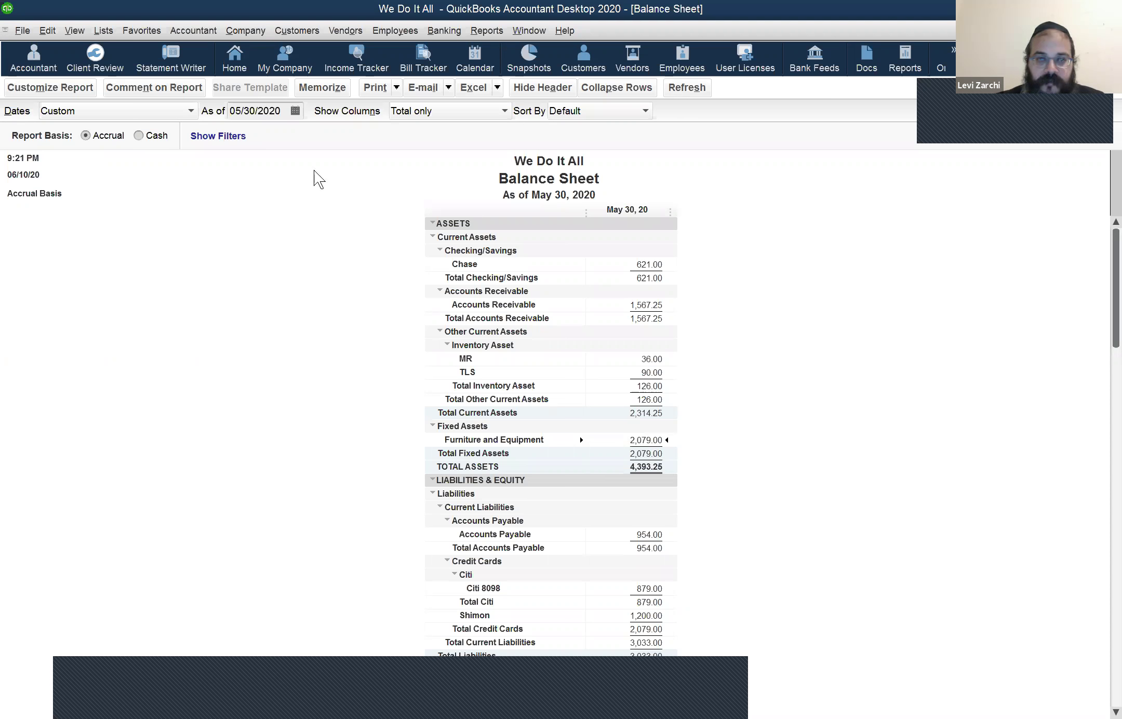
Step: Advance the Balance Sheet date to 05/31/2020 and 06/01/2020 to compare the assets after the adjusting and reversing entries
{"action": "left_click", "coordinate": [270, 115]}
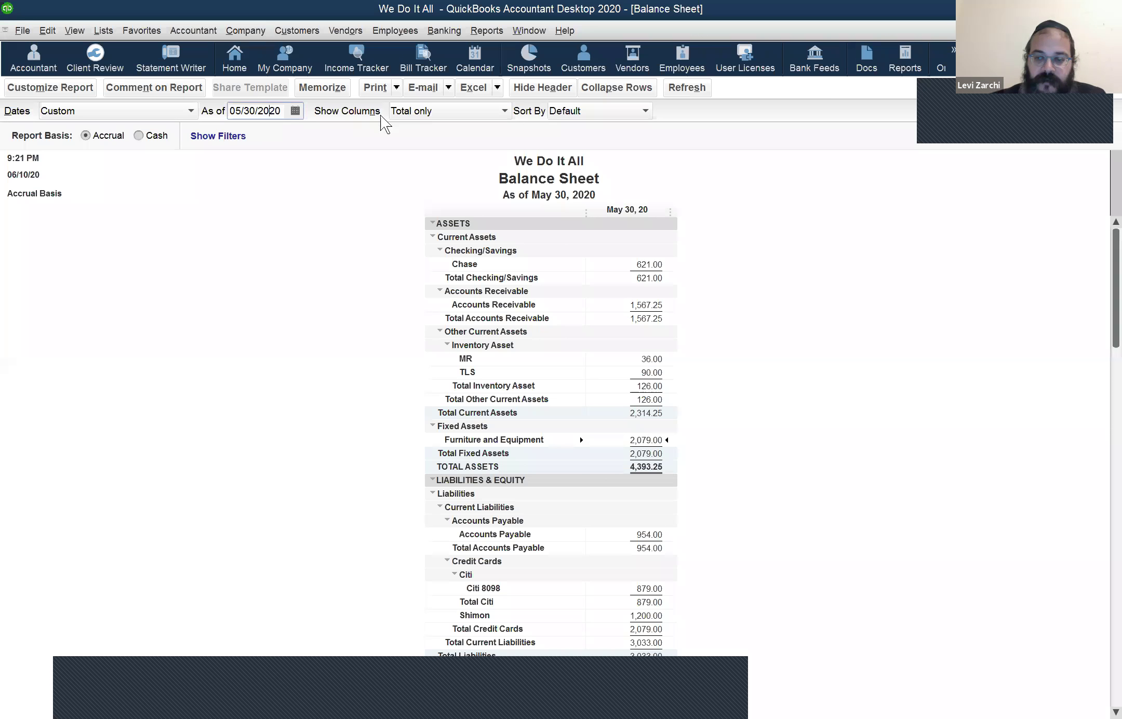
{"action": "key", "text": "plus"}
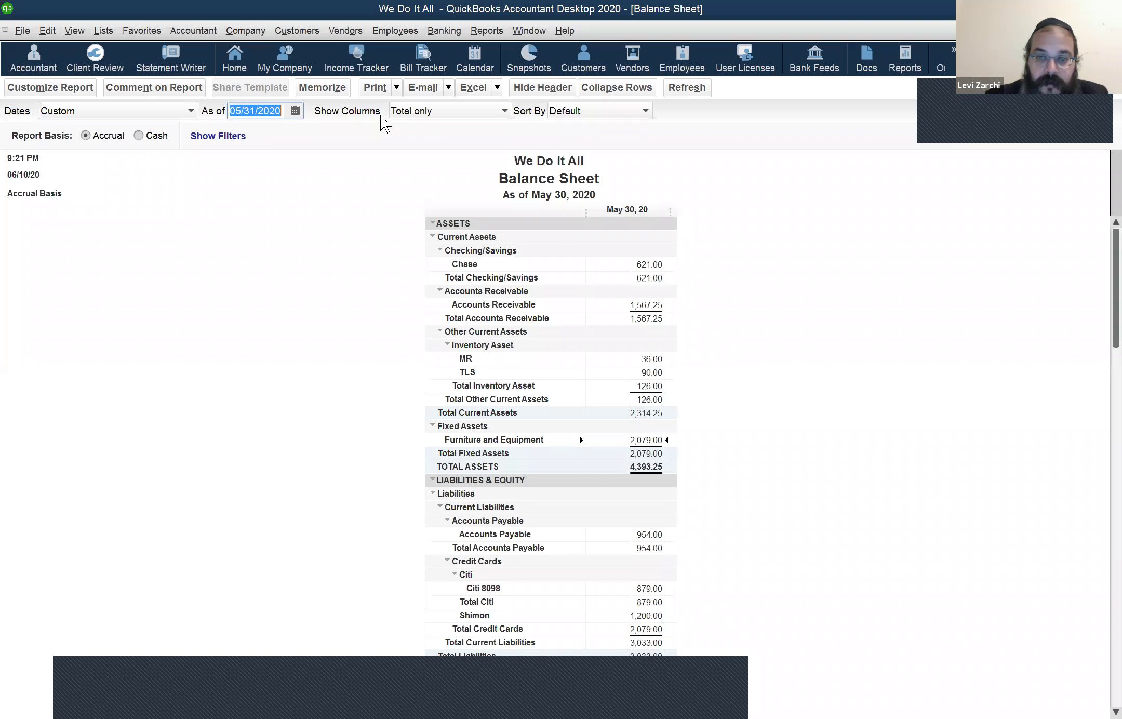
{"action": "key", "text": "Tab"}
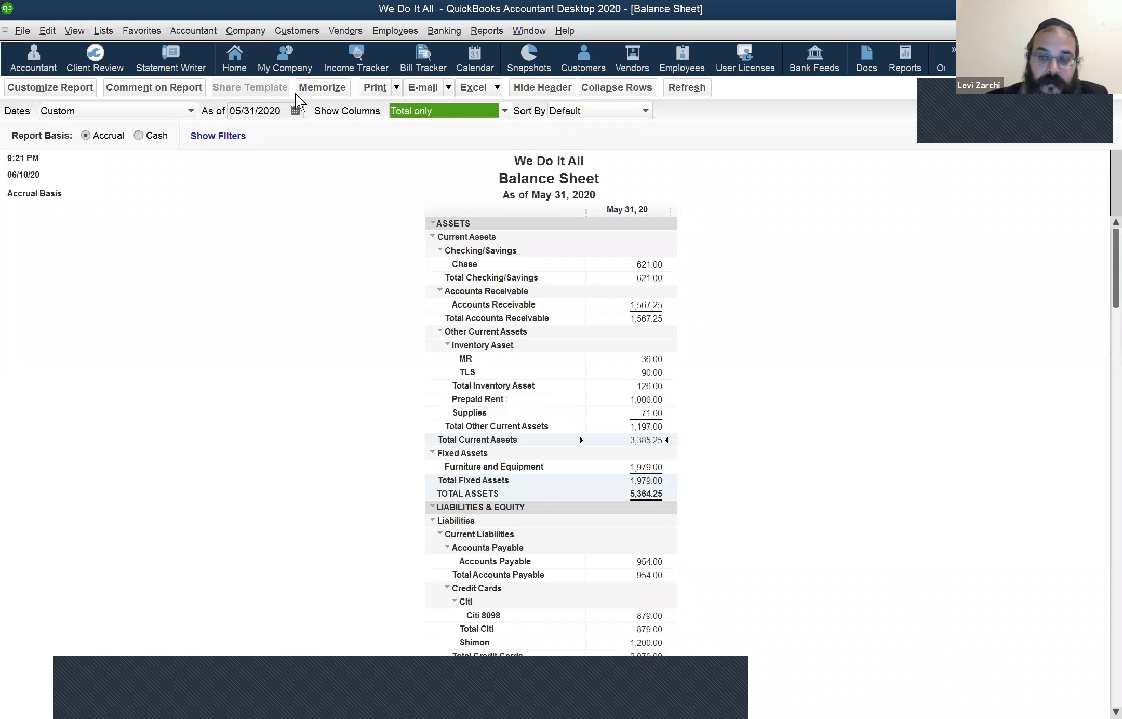
{"action": "key", "text": "shift+Tab"}
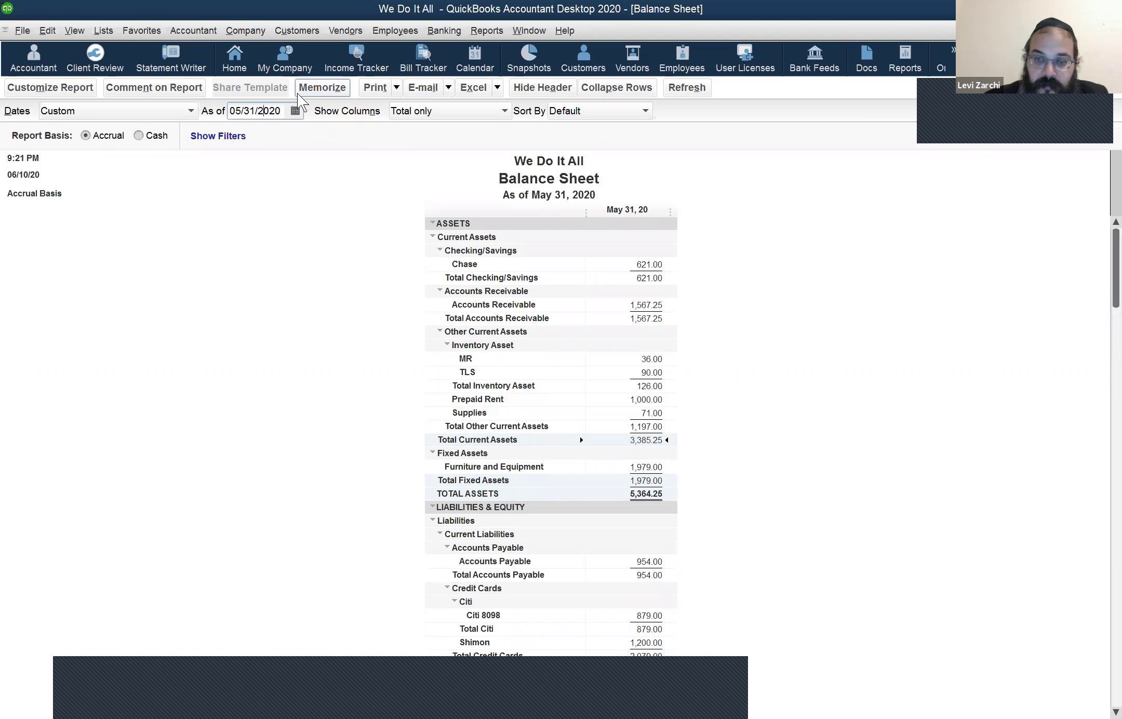
{"action": "key", "text": "plus"}
{"action": "key", "text": "Tab"}
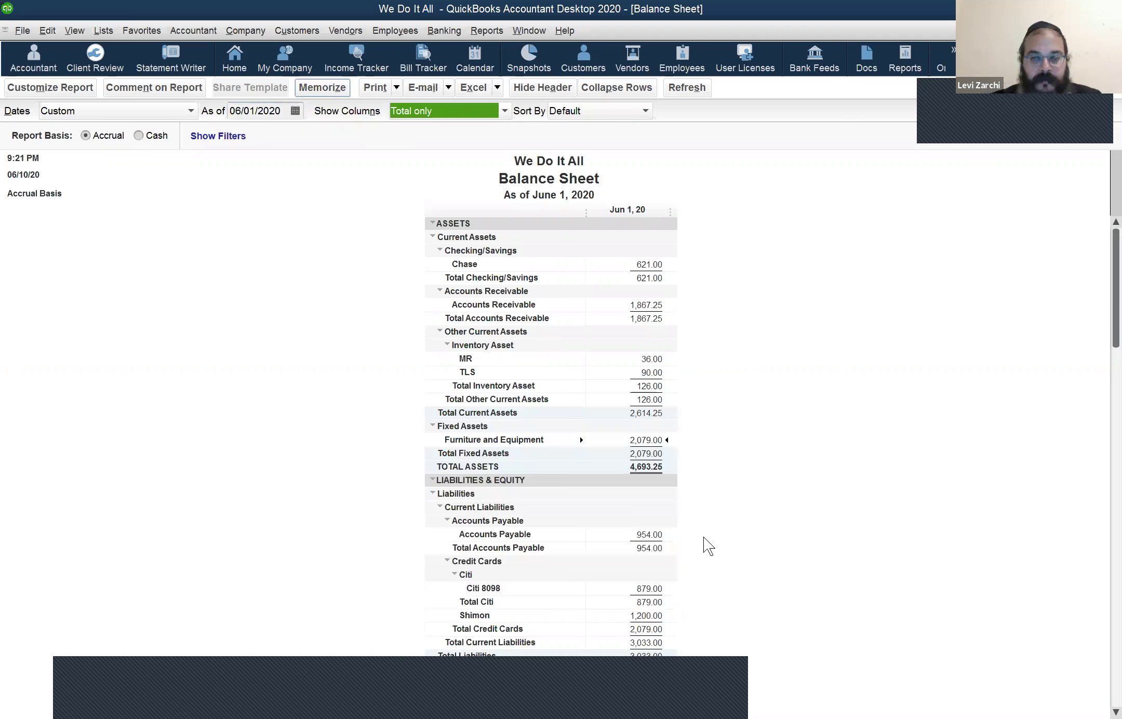
Step: Trace Furniture and Equipment to the 05/31/2020 adjusting entry 3, change its 100.00 credit account to Accumulated Depreciation, and record it
{"action": "double_click", "coordinate": [647, 441]}
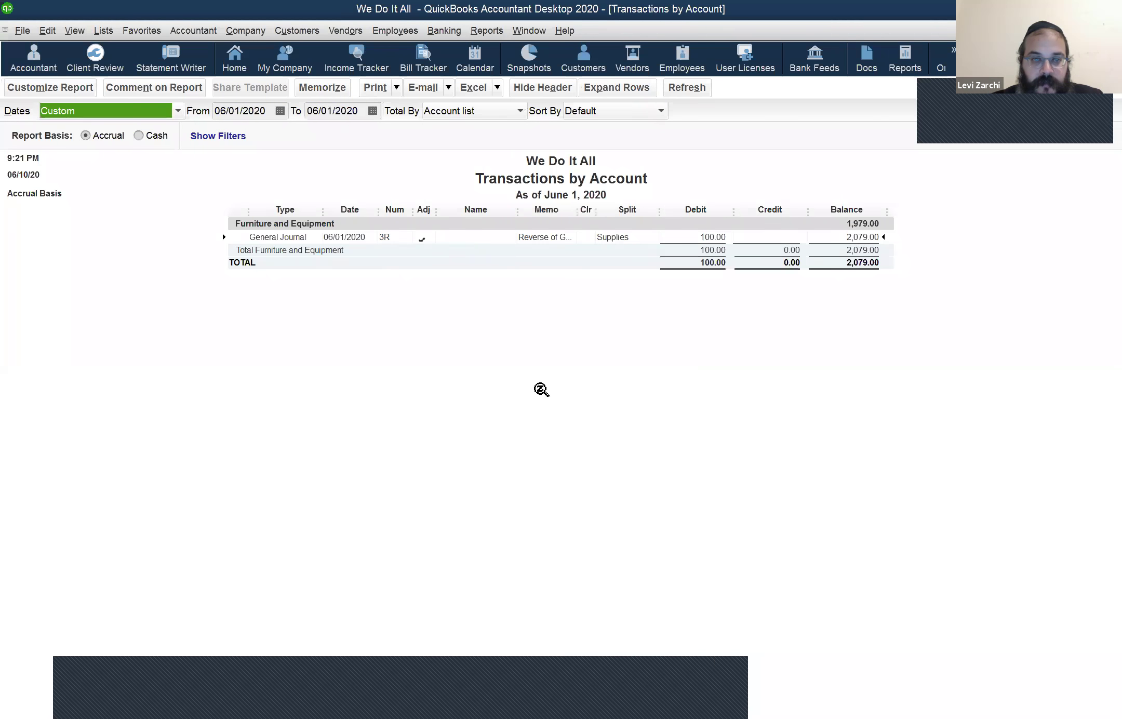
{"action": "double_click", "coordinate": [350, 237]}
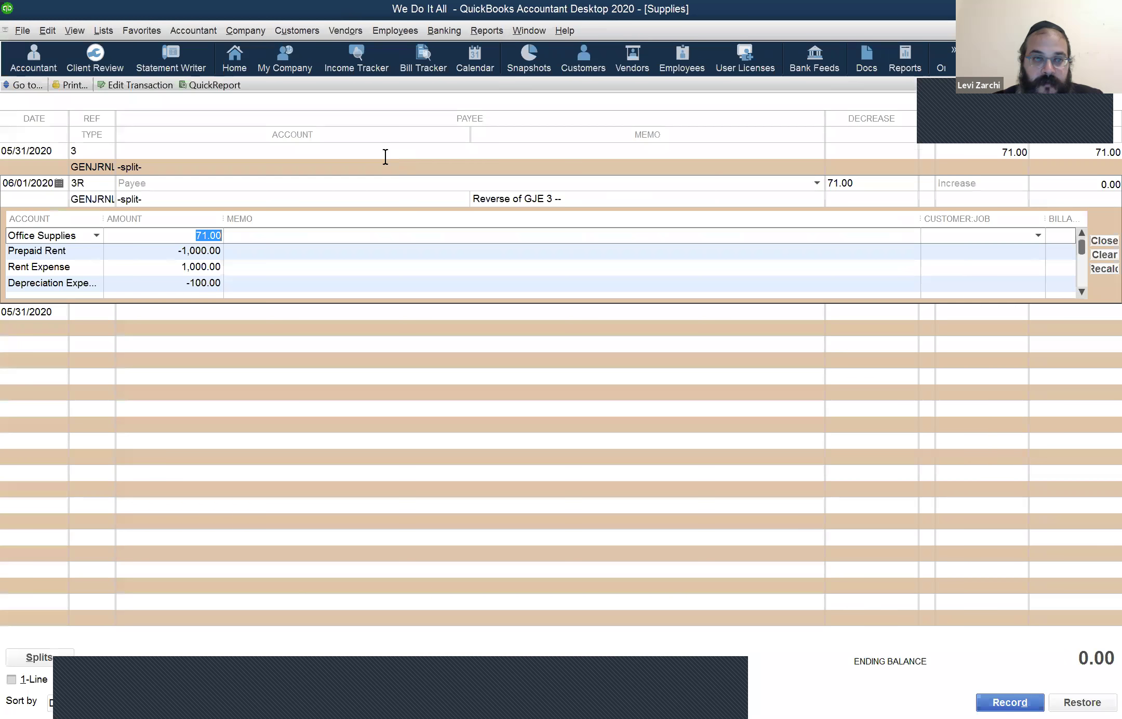
{"action": "left_click", "coordinate": [387, 153]}
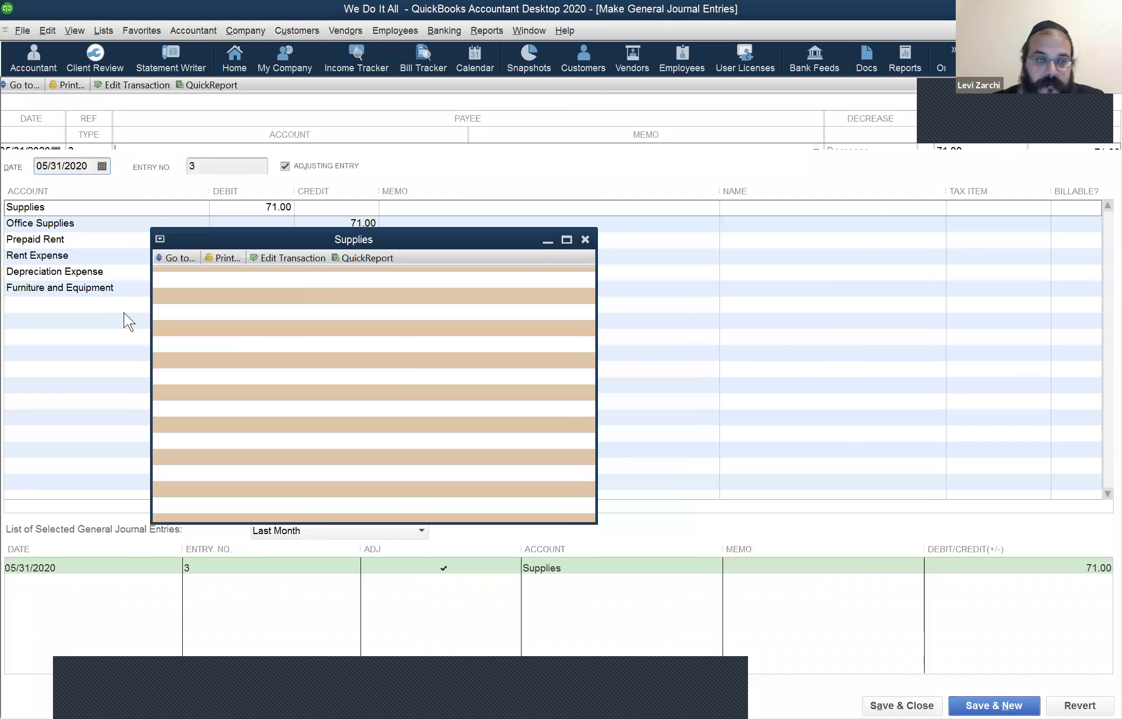
{"action": "key", "text": "Return"}
{"action": "left_click", "coordinate": [223, 295]}
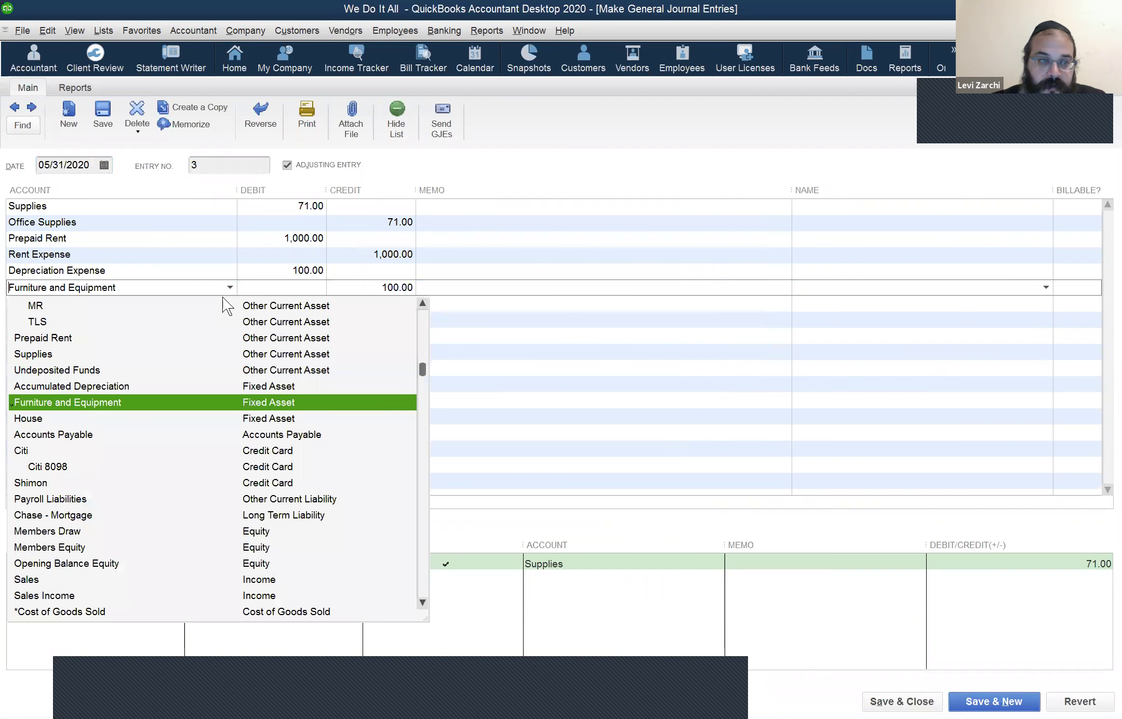
{"action": "left_click", "coordinate": [187, 386]}
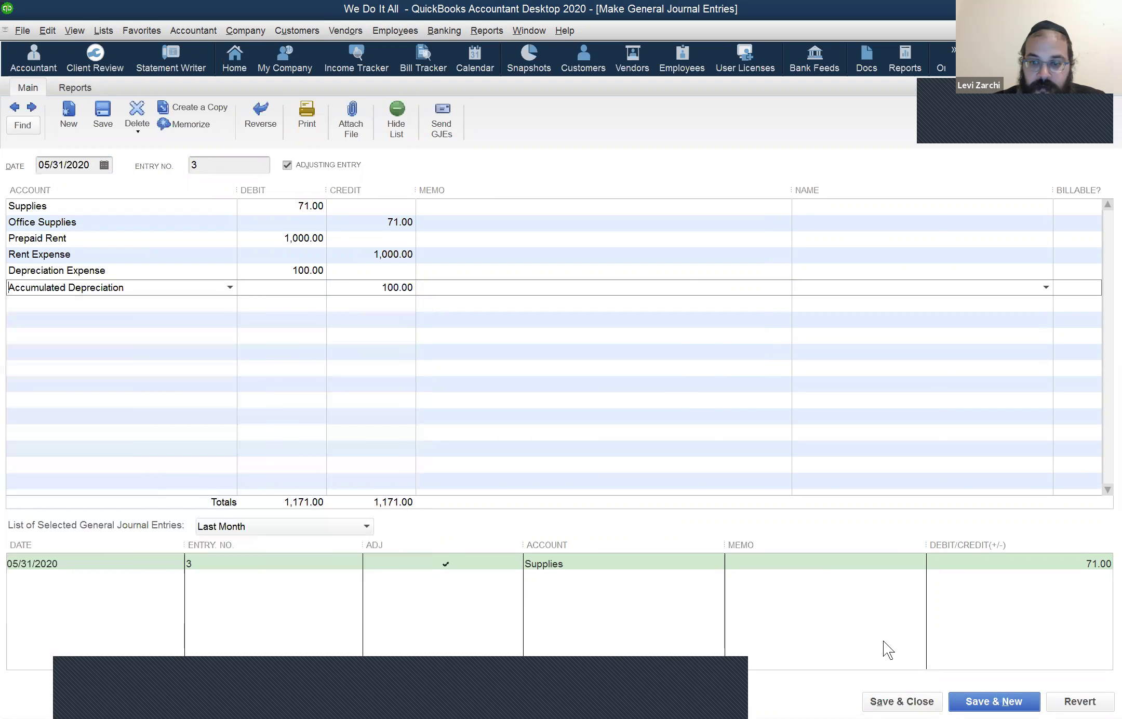
{"action": "left_click", "coordinate": [902, 702]}
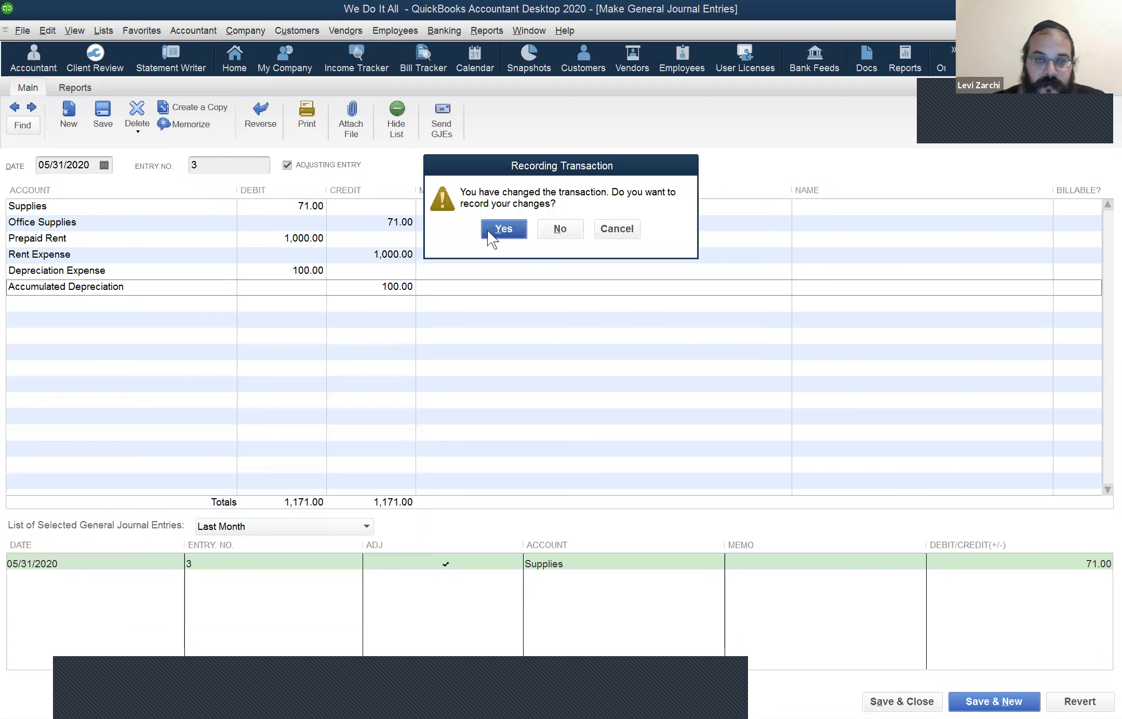
{"action": "key", "text": "Return"}
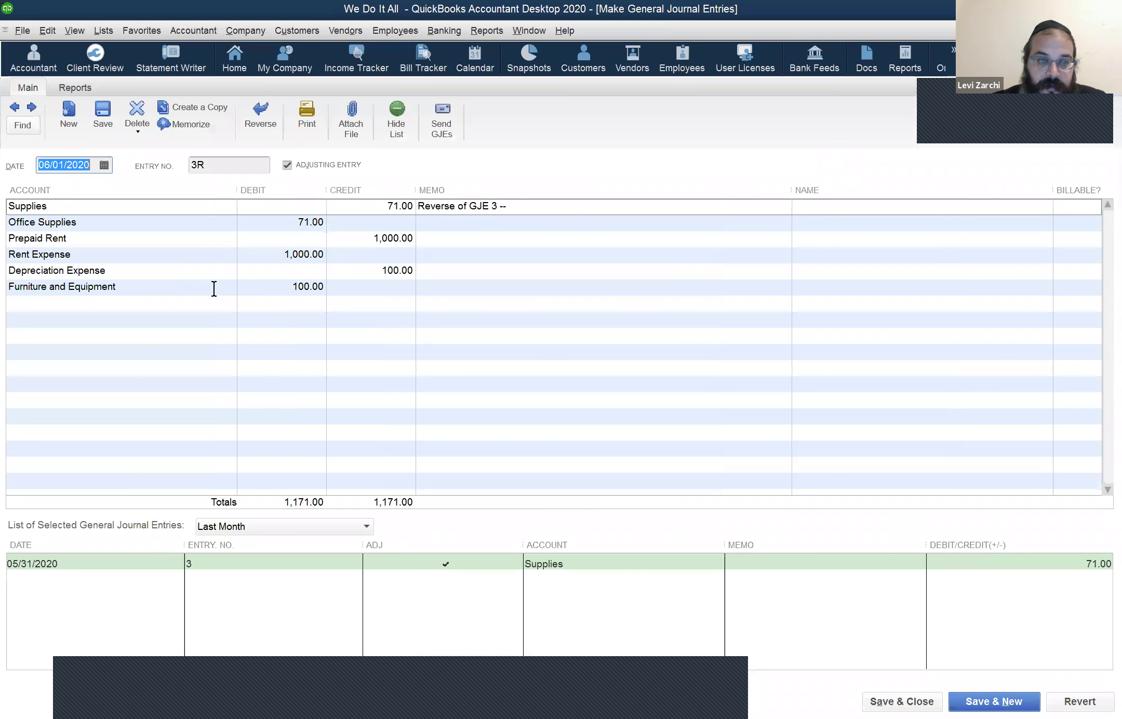
Step: Change Furniture and Equipment to Accumulated Depreciation in the 06/01/2020 reversing entry 3R, record it, and return to the Balance Sheet
{"action": "left_click", "coordinate": [229, 291]}
{"action": "left_click", "coordinate": [230, 289]}
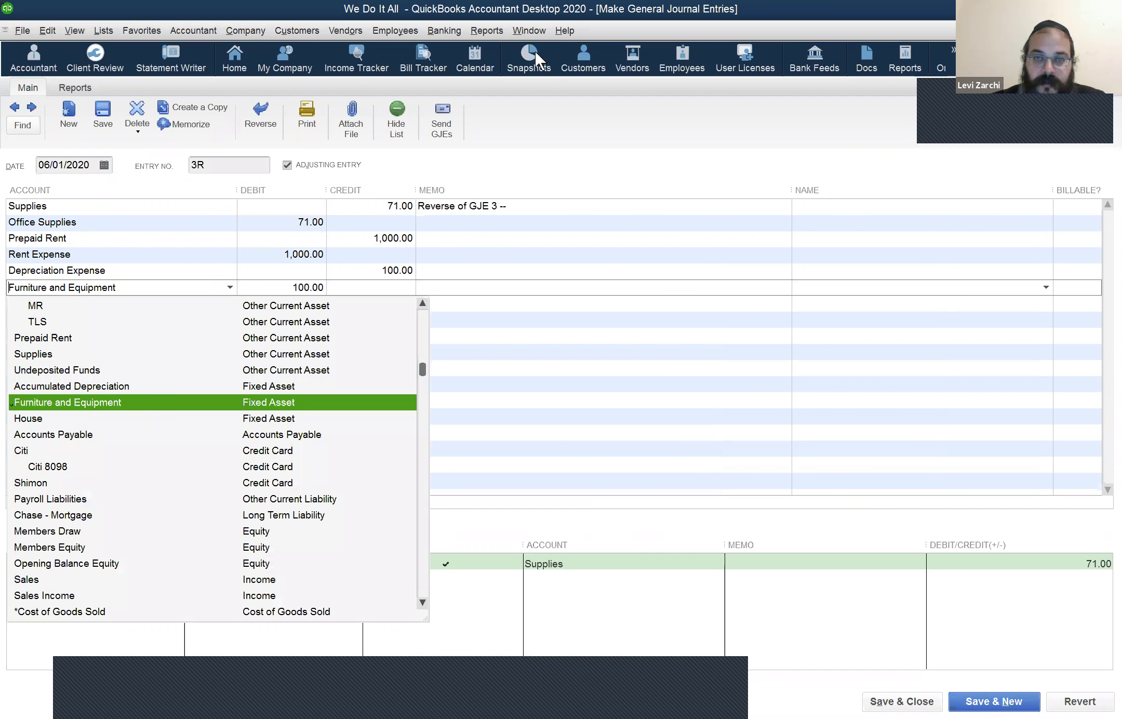
{"action": "left_click", "coordinate": [529, 30]}
{"action": "key", "text": "Return"}
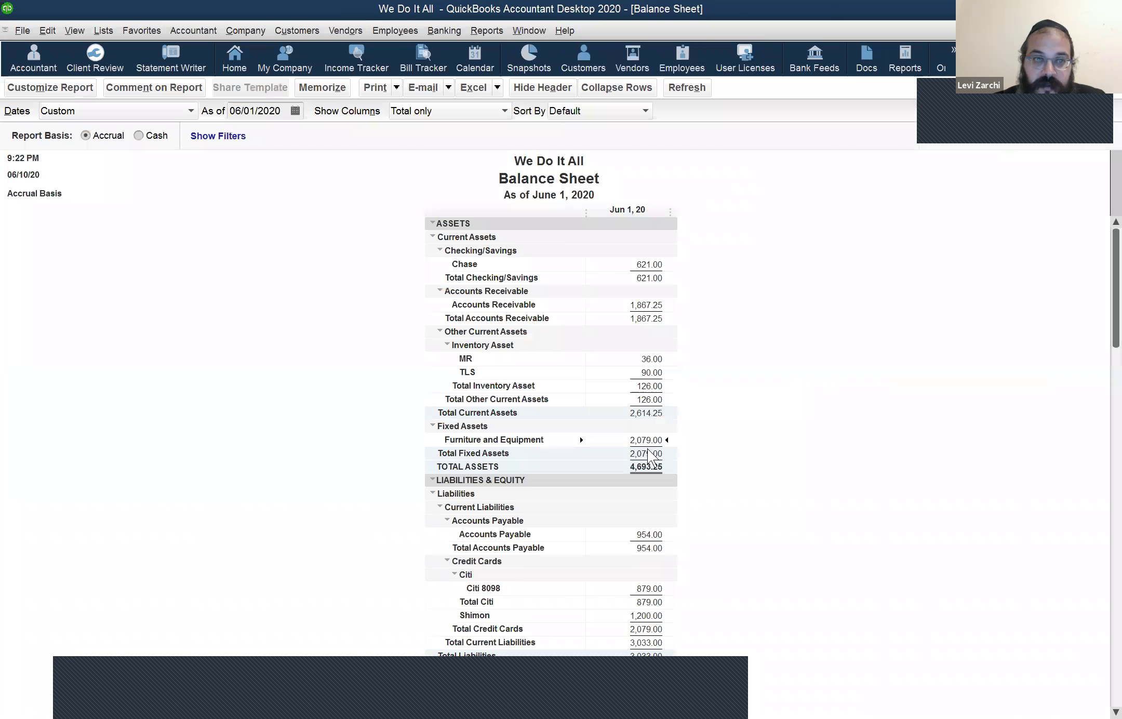
Step: Set the Balance Sheet date to 05/31/2020 and to 12/31/2020 to examine Accumulated Depreciation under Fixed Assets
{"action": "left_click", "coordinate": [649, 452]}
{"action": "left_click", "coordinate": [259, 110]}
{"action": "left_click", "coordinate": [380, 74]}
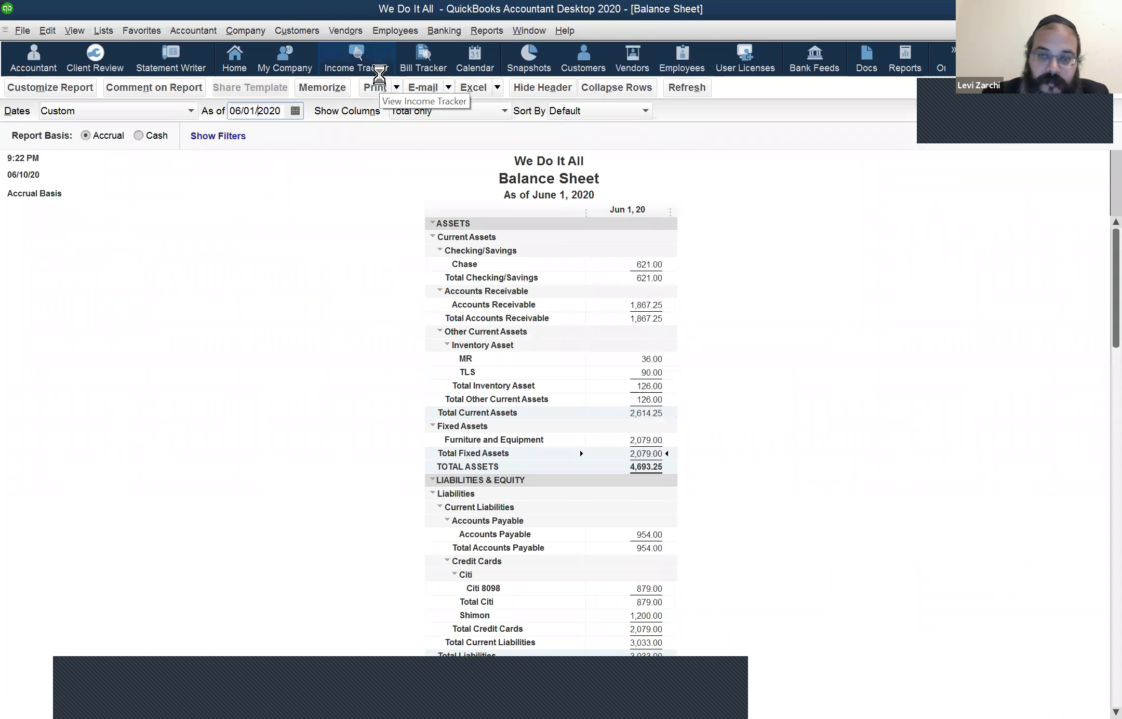
{"action": "key", "text": "minus"}
{"action": "key", "text": "Tab"}
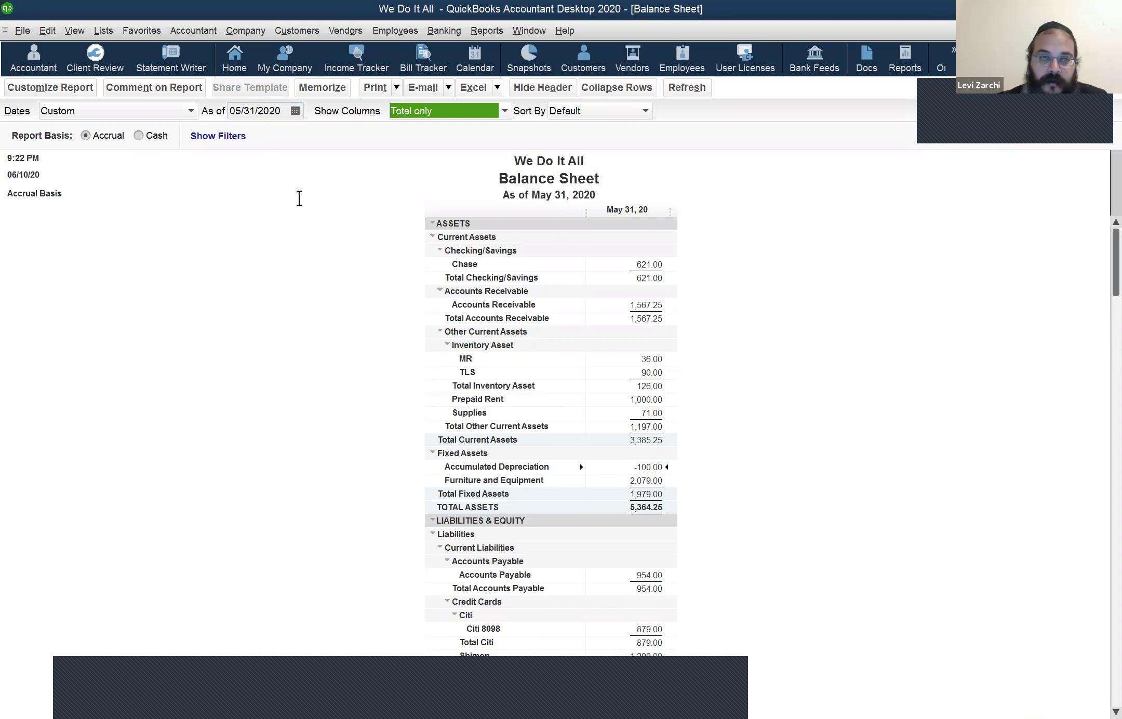
{"action": "left_click", "coordinate": [244, 115]}
{"action": "key", "text": "r"}
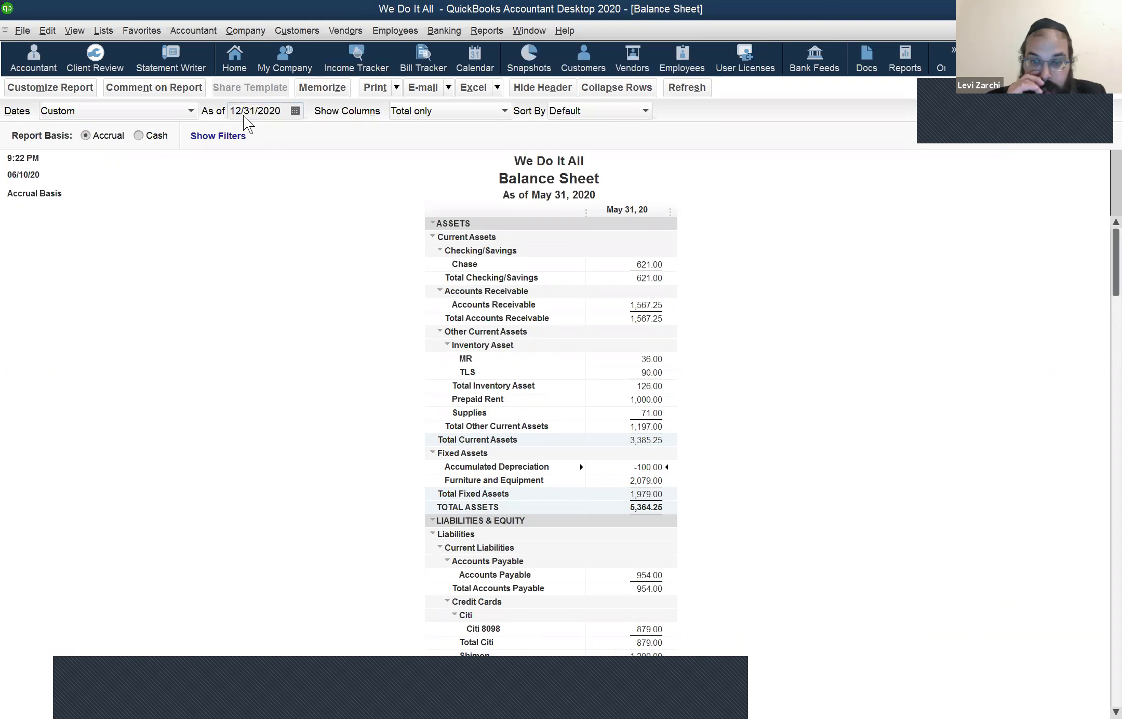
{"action": "key", "text": "Tab"}
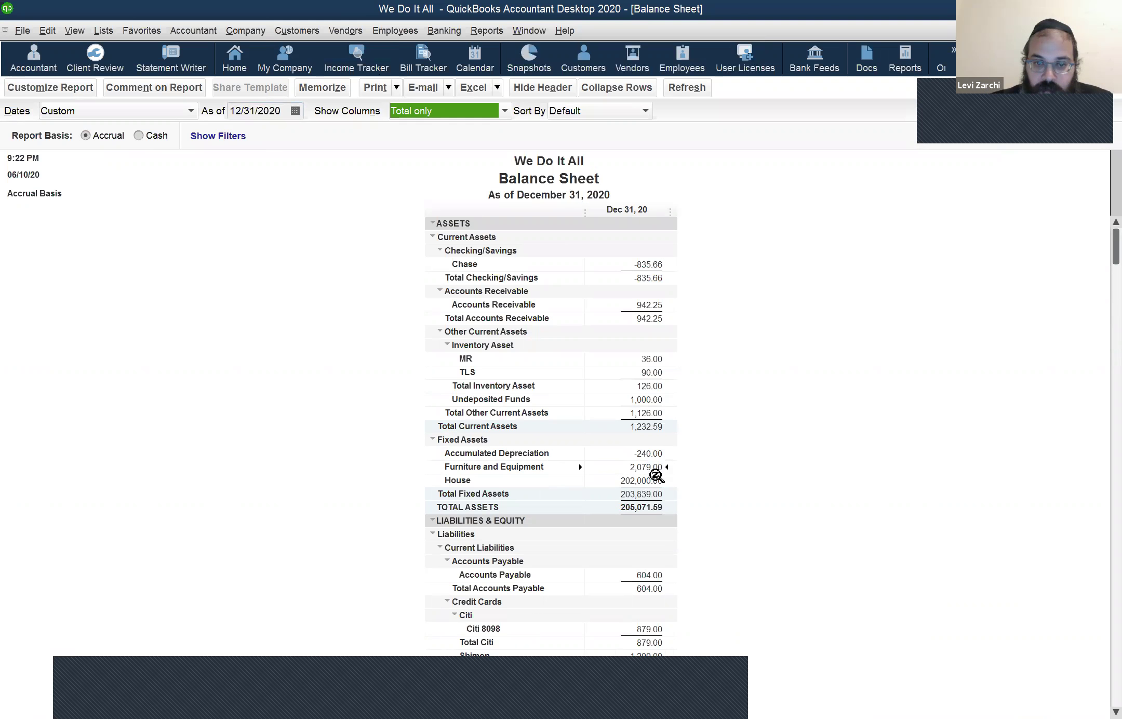
{"action": "left_click", "coordinate": [659, 473]}
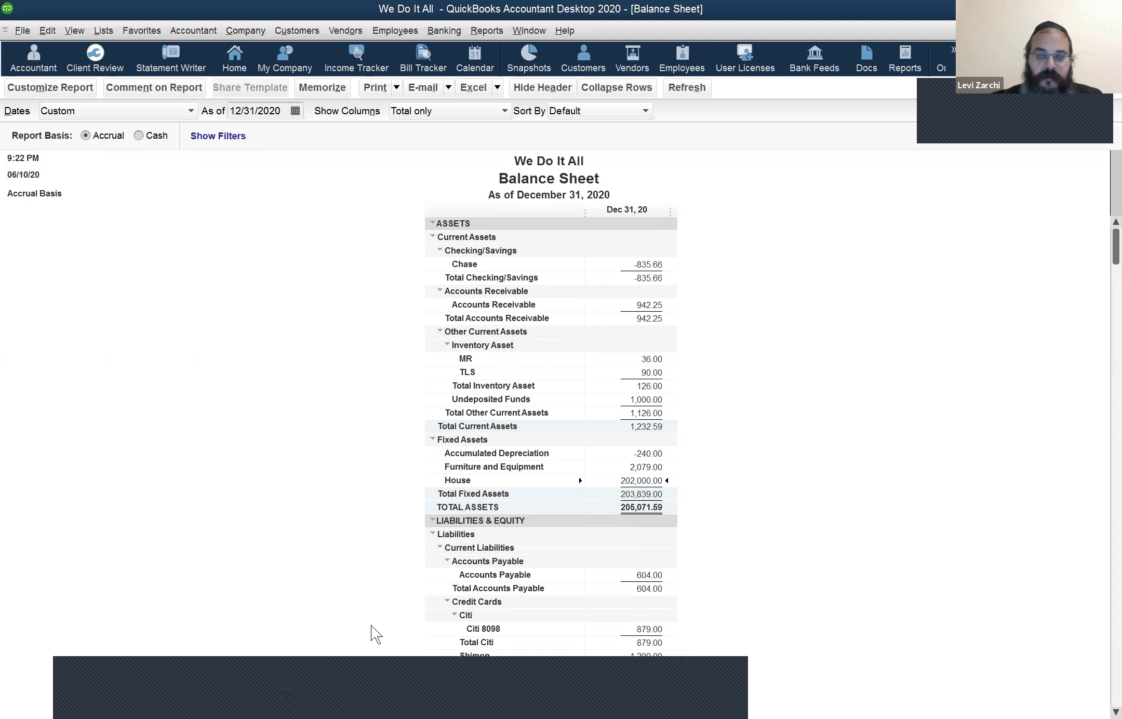
Step: Switch to the open Profit & Loss and add Previous Year subcolumns with $ Change and % Change
{"action": "left_click", "coordinate": [526, 31]}
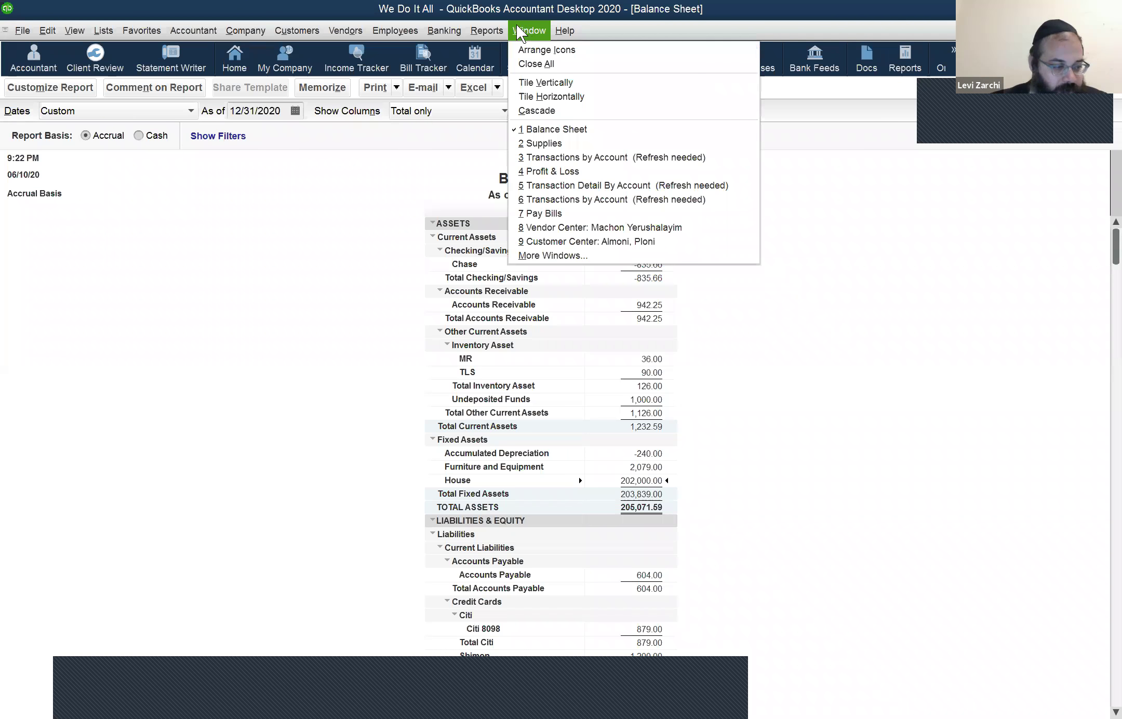
{"action": "left_click", "coordinate": [597, 158]}
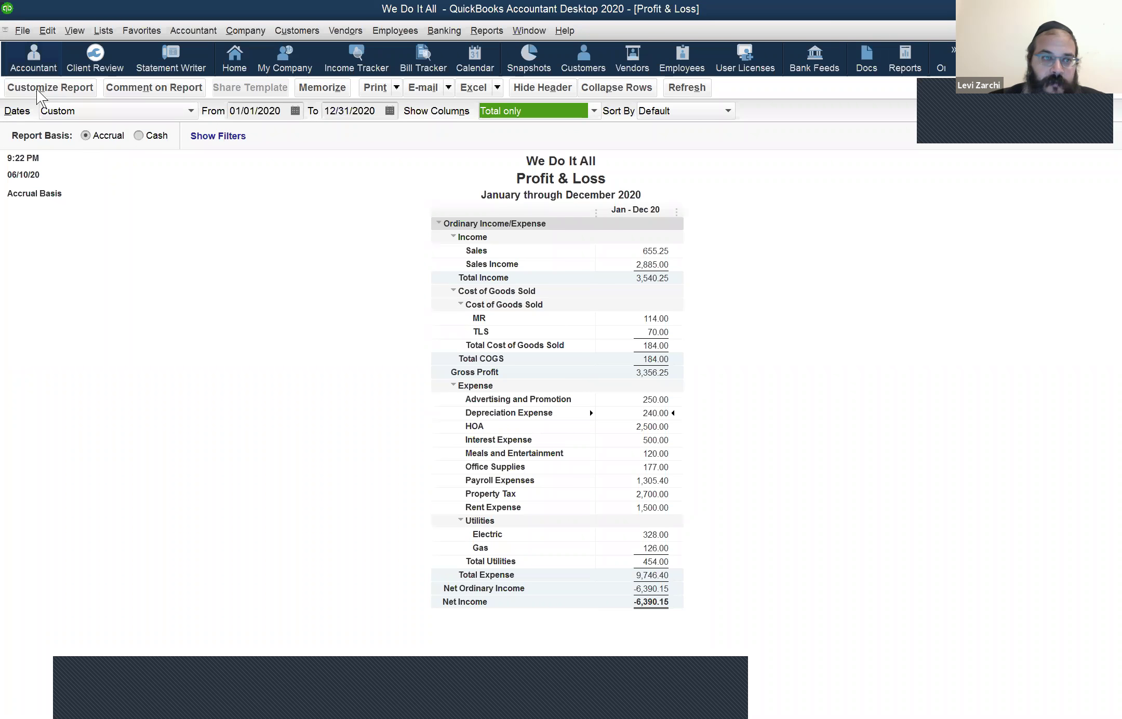
{"action": "key", "text": "alt+m"}
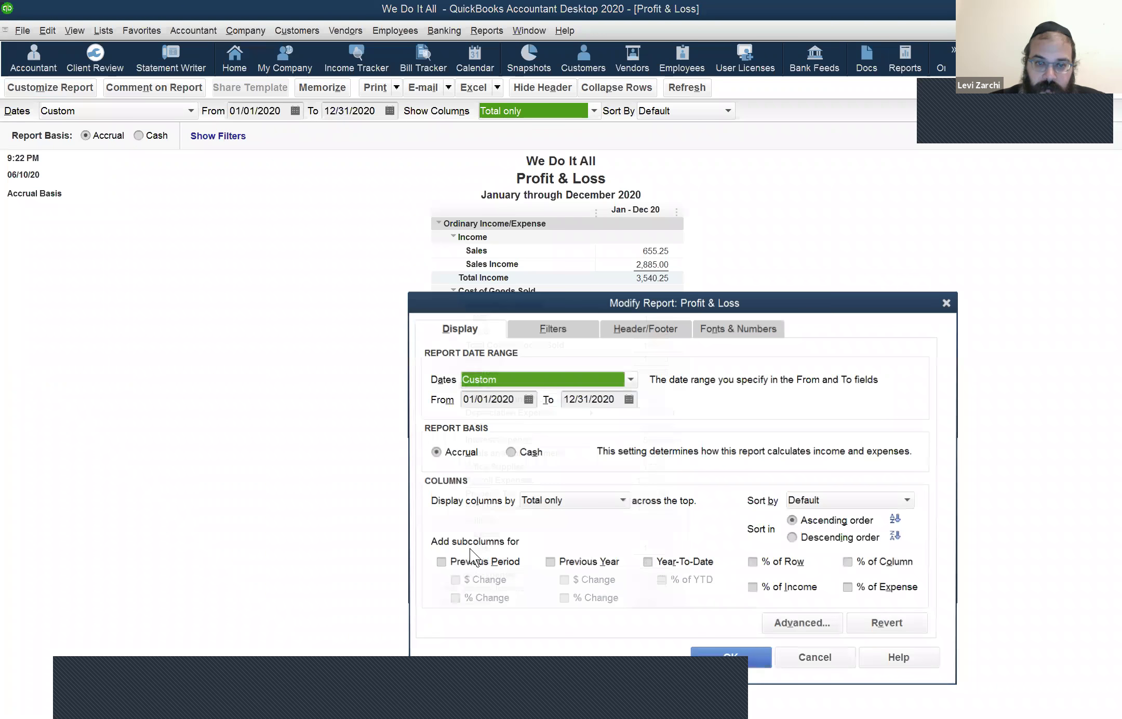
{"action": "left_click", "coordinate": [550, 565]}
{"action": "left_click", "coordinate": [561, 580]}
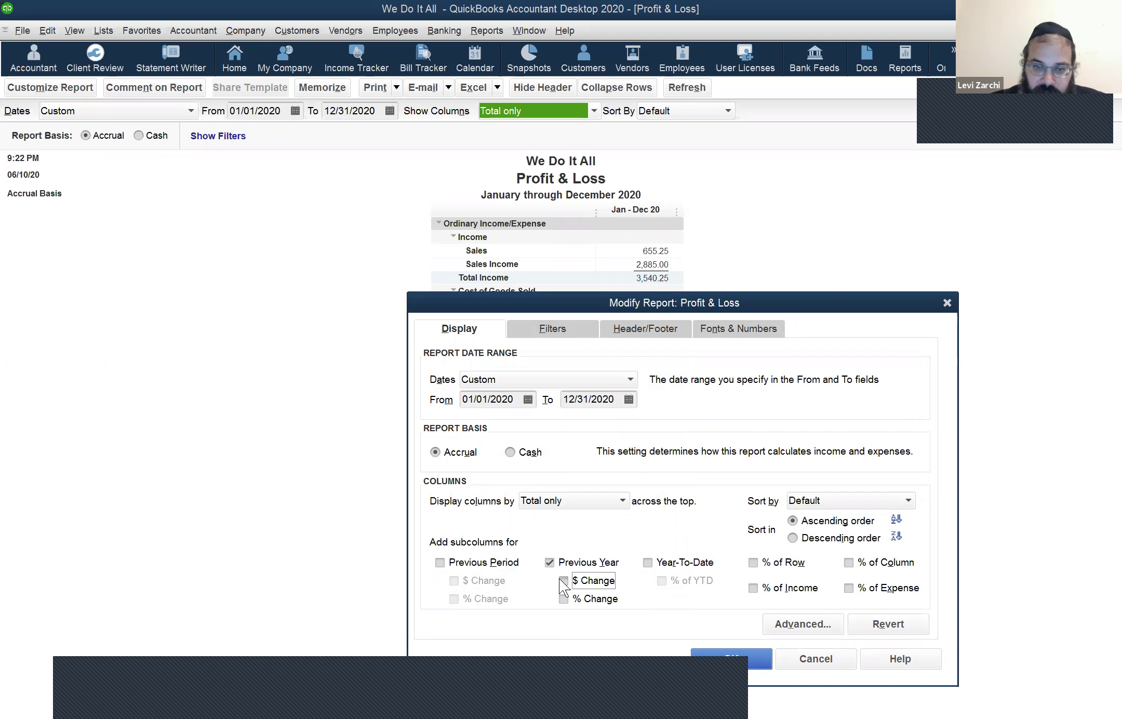
{"action": "left_click", "coordinate": [564, 599]}
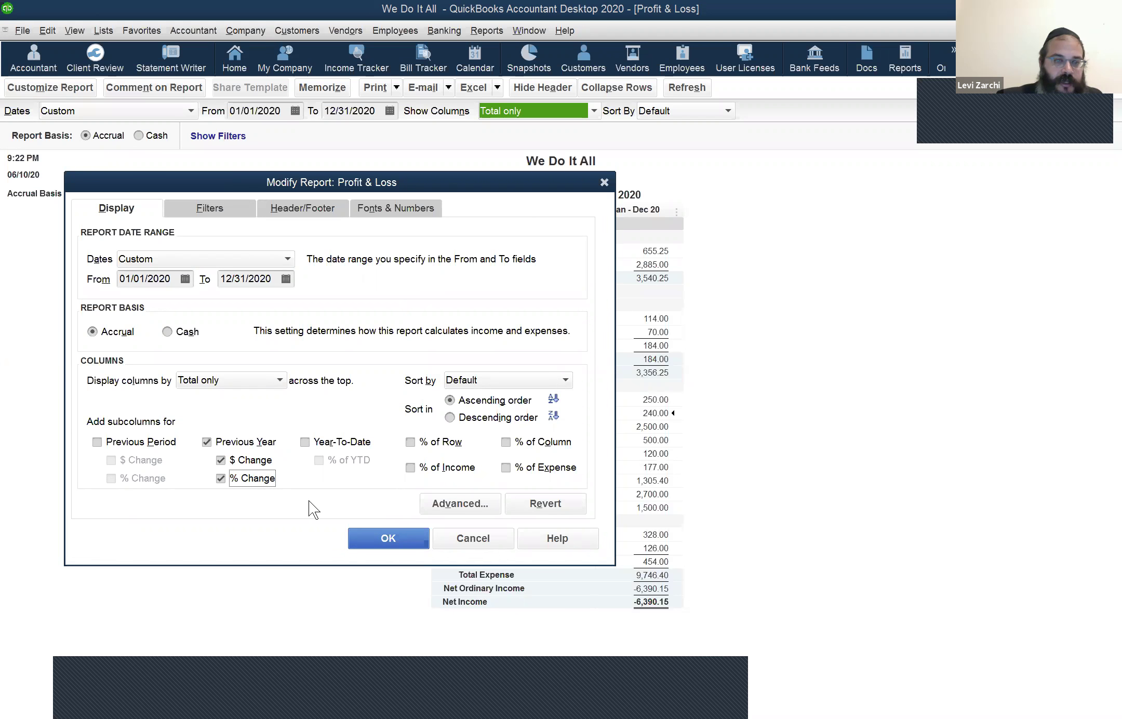
{"action": "left_click", "coordinate": [359, 537]}
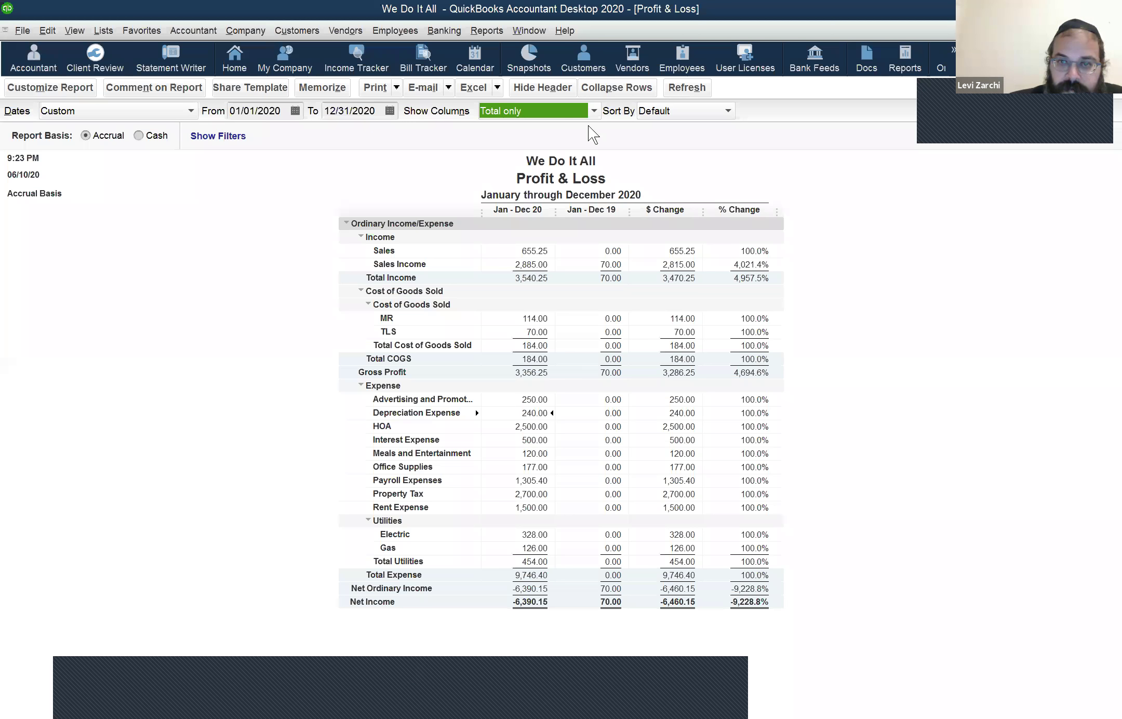
Step: Close the Profit & Loss without memorizing it, and close the other leftover windows, keeping the Balance Sheet open
{"action": "key", "text": "alt+Down"}
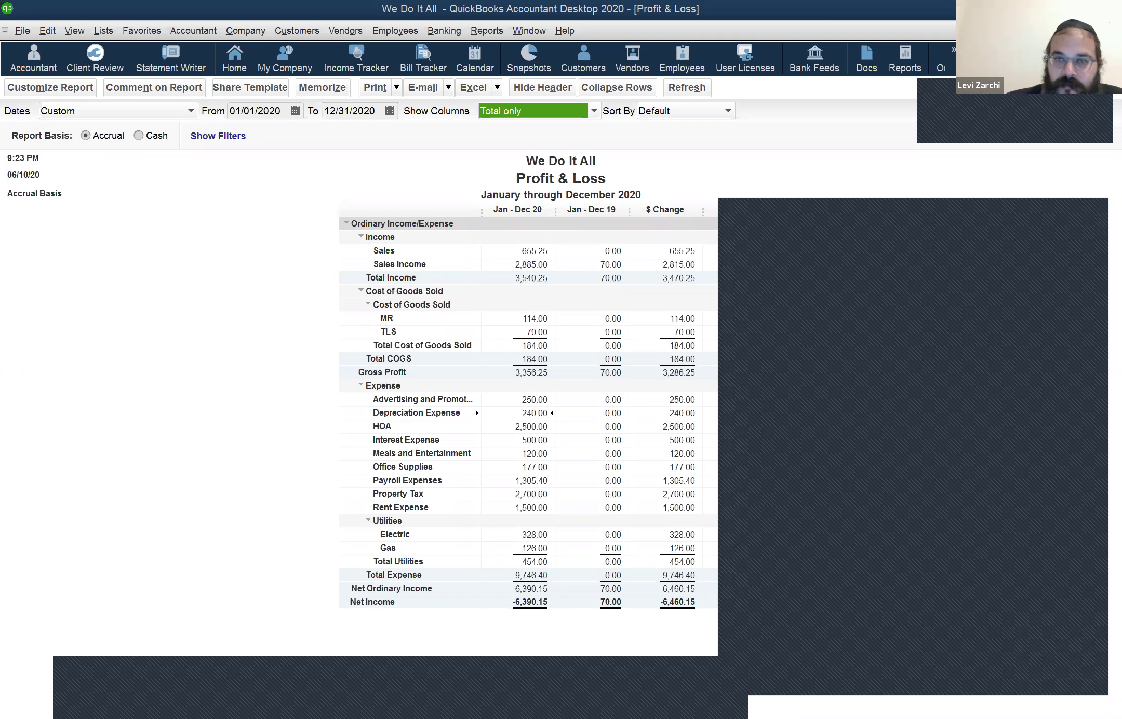
{"action": "key", "text": "Escape"}
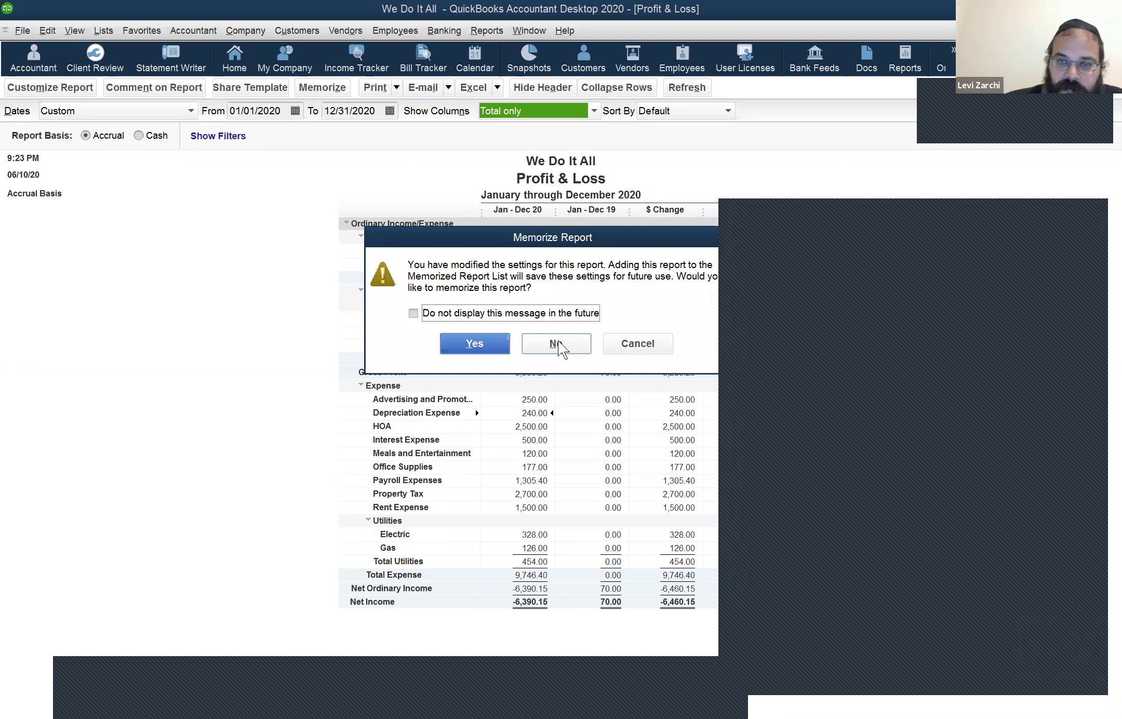
{"action": "key", "text": "n"}
{"action": "left_click", "coordinate": [517, 30]}
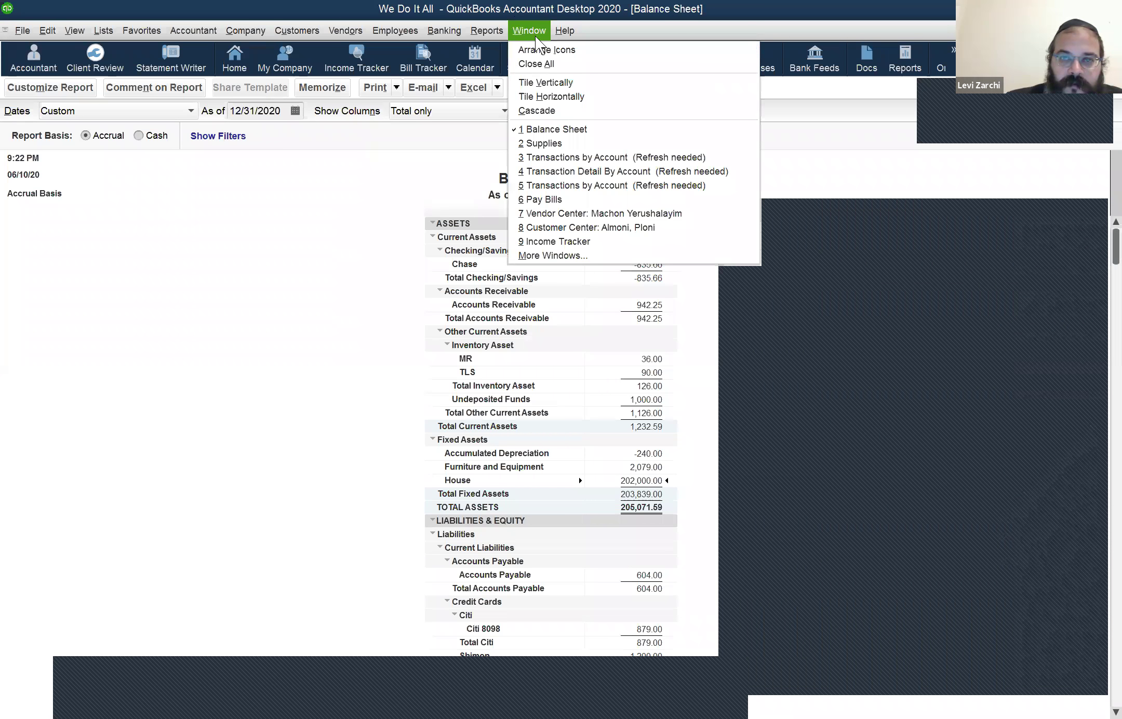
{"action": "left_click", "coordinate": [546, 66]}
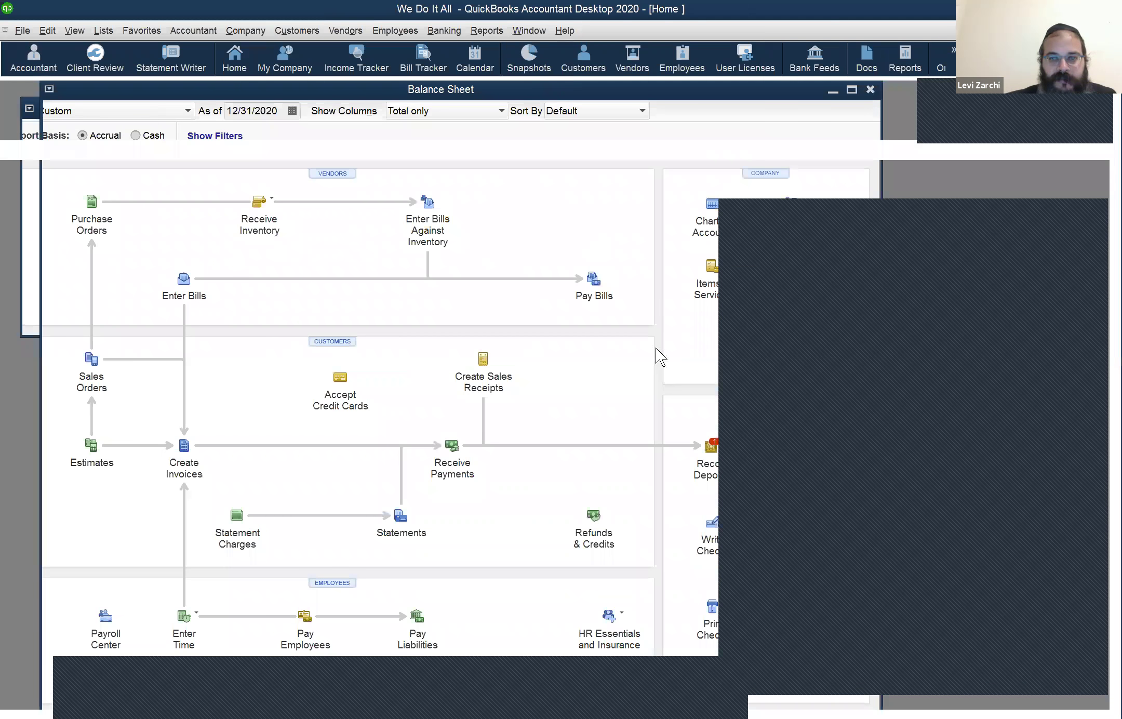
{"action": "key", "text": "Escape"}
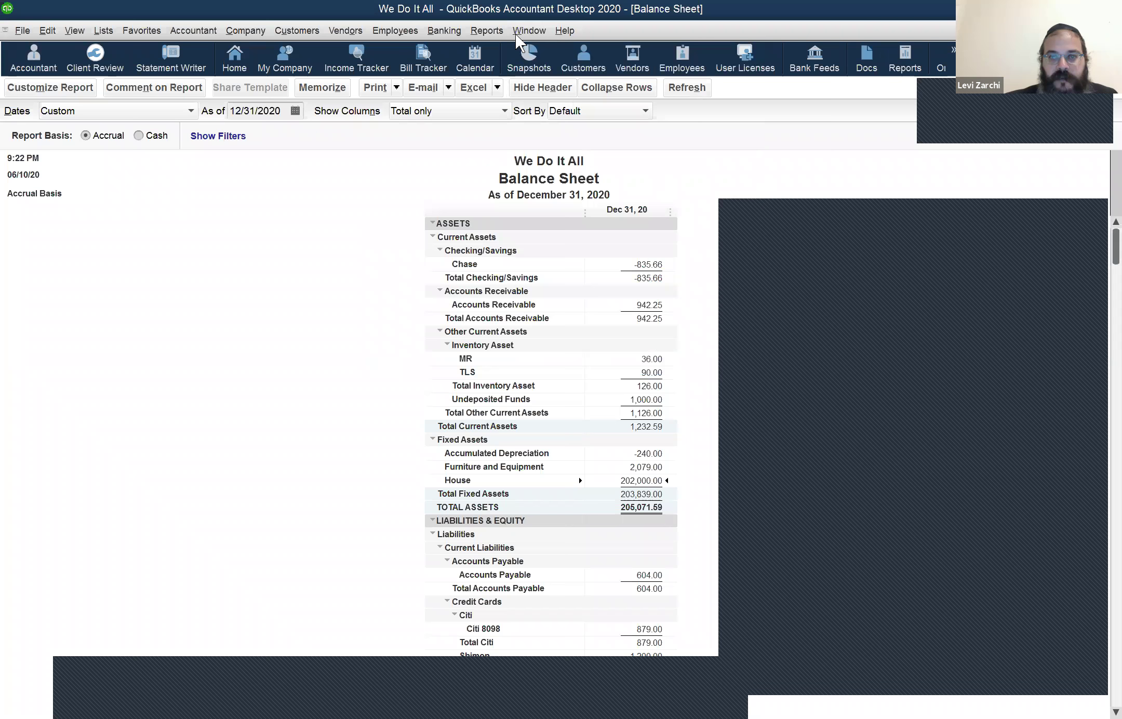
{"action": "left_click", "coordinate": [529, 30]}
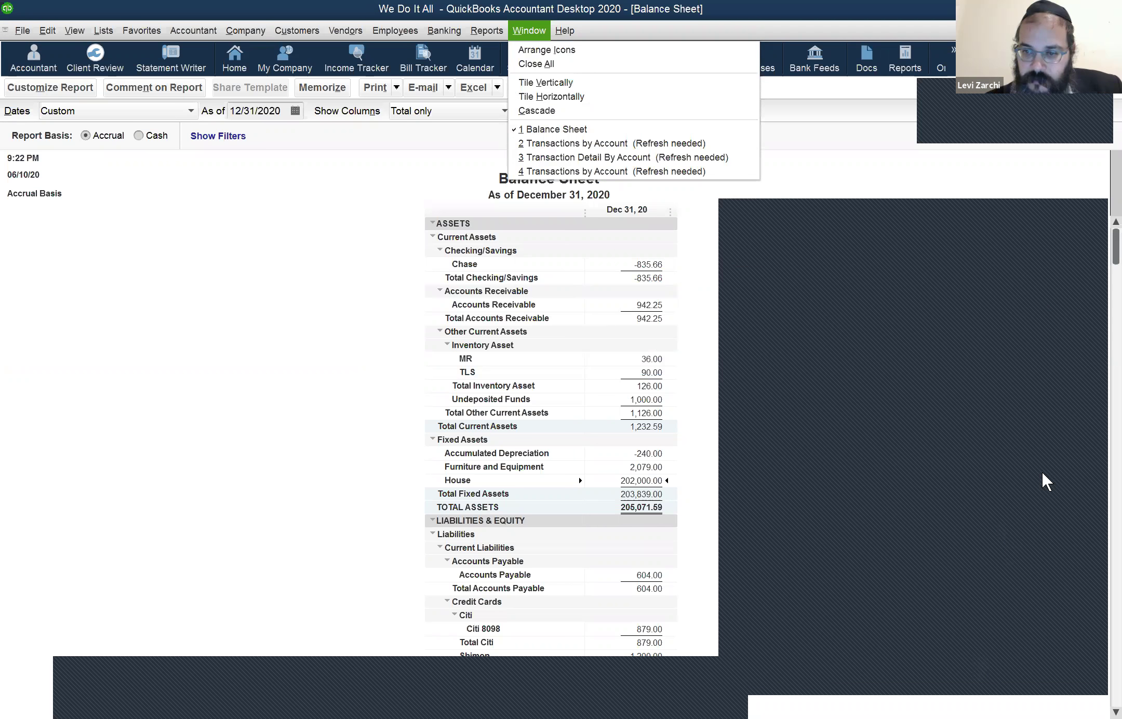
{"action": "key", "text": "Escape"}
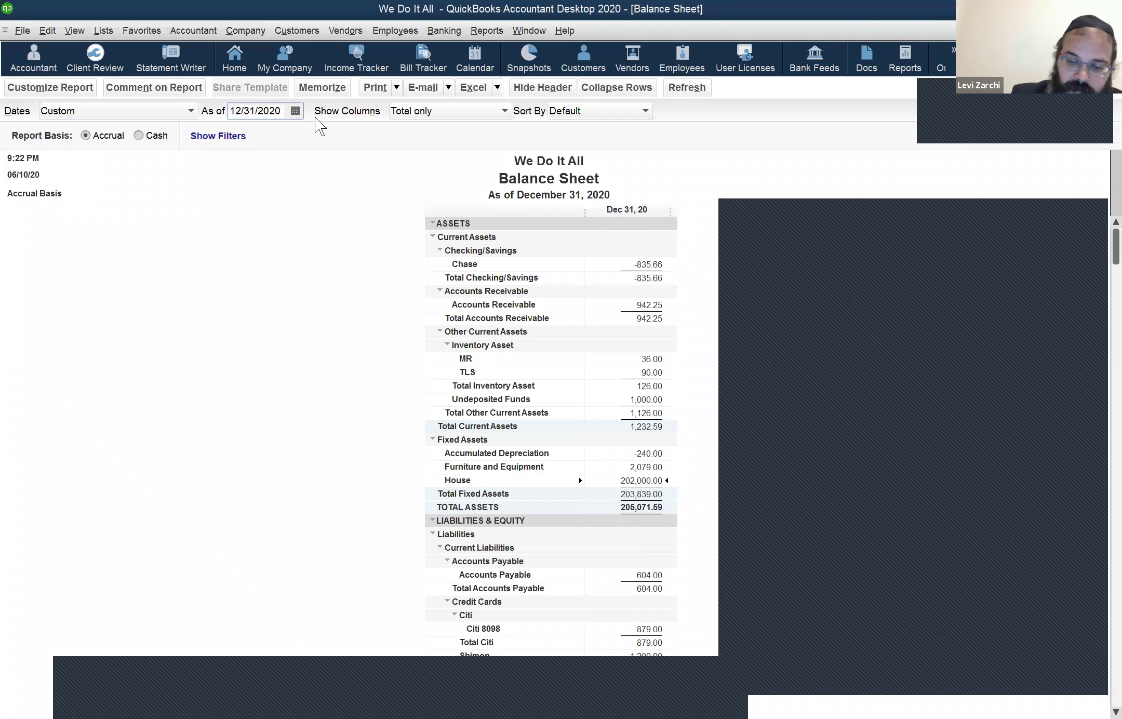
Step: Set the Balance Sheet date to the end of last month, 05/31/2020, to review the adjusted assets
{"action": "key", "text": "t"}
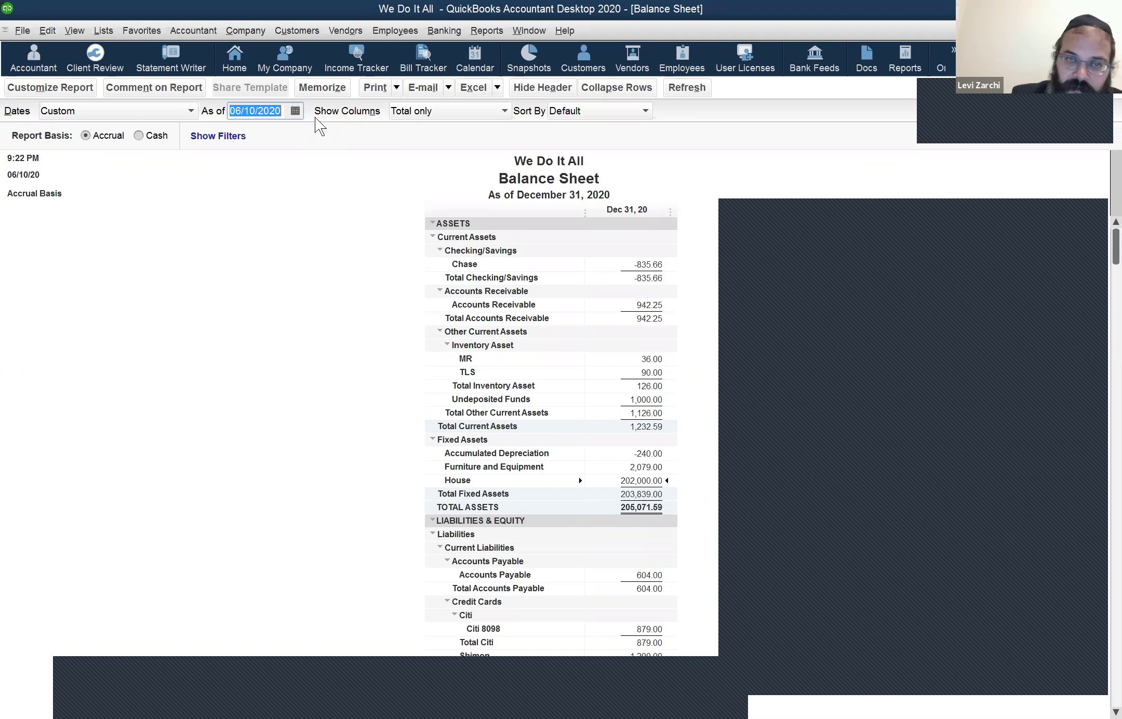
{"action": "key", "text": "m"}
{"action": "key", "text": "minus"}
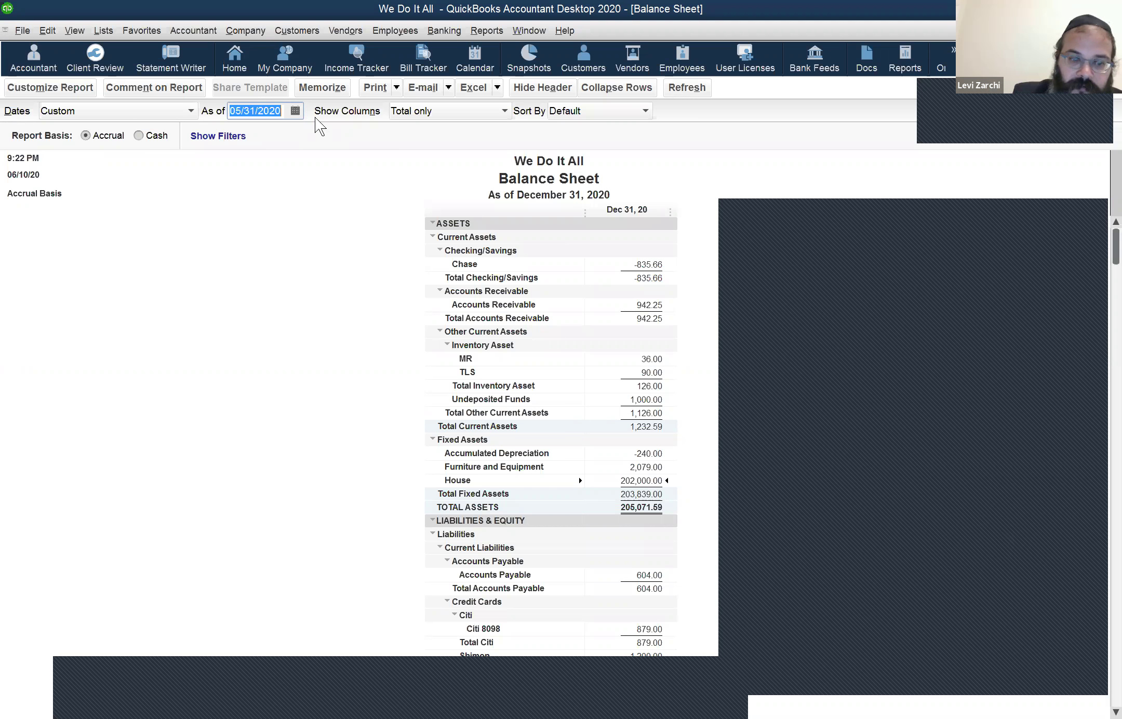
{"action": "key", "text": "Tab"}
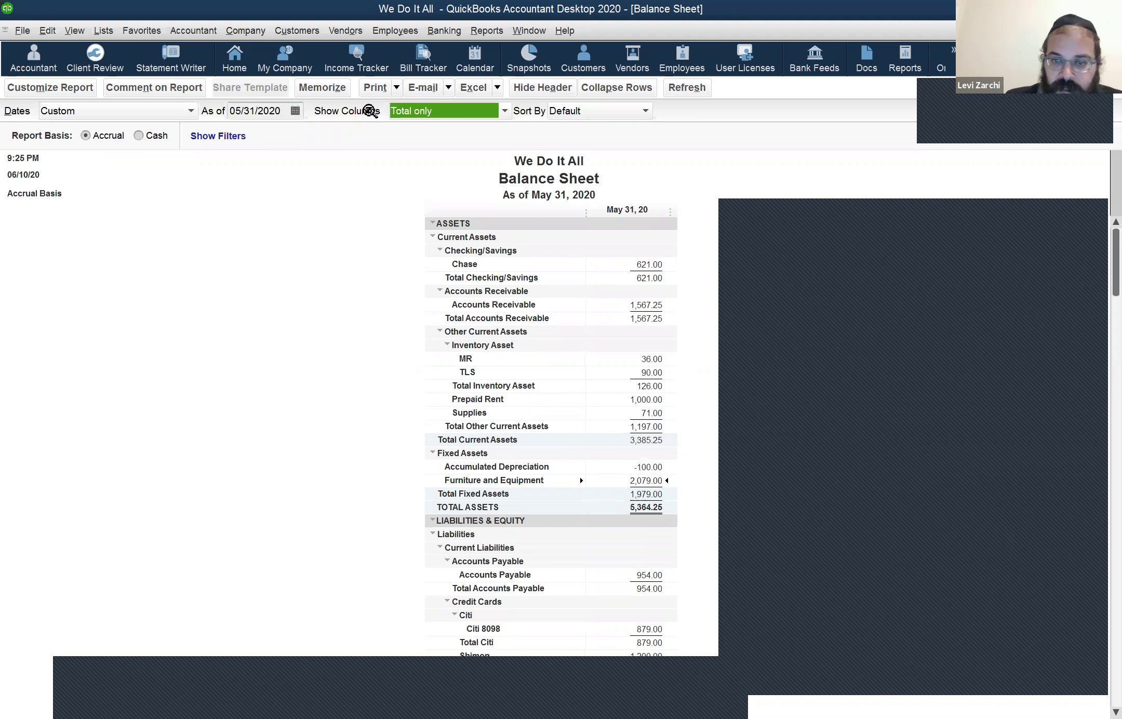
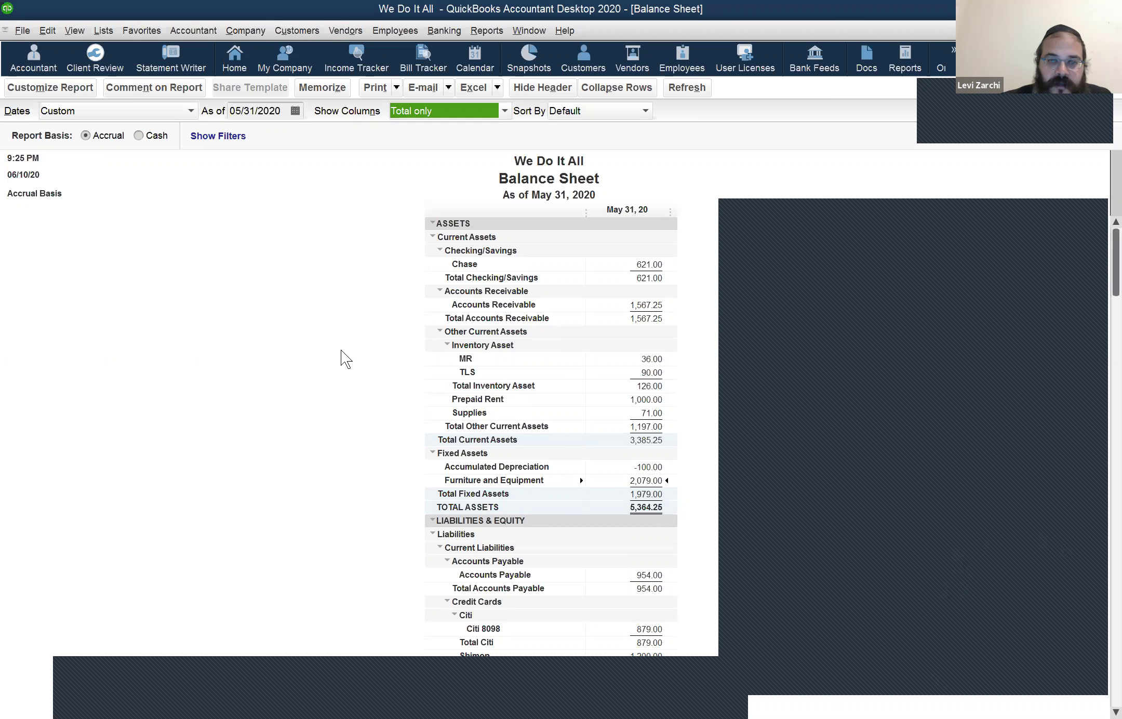
Step: Close the Balance Sheet and start Pay Employees to open the payroll entry
{"action": "key", "text": "Escape"}
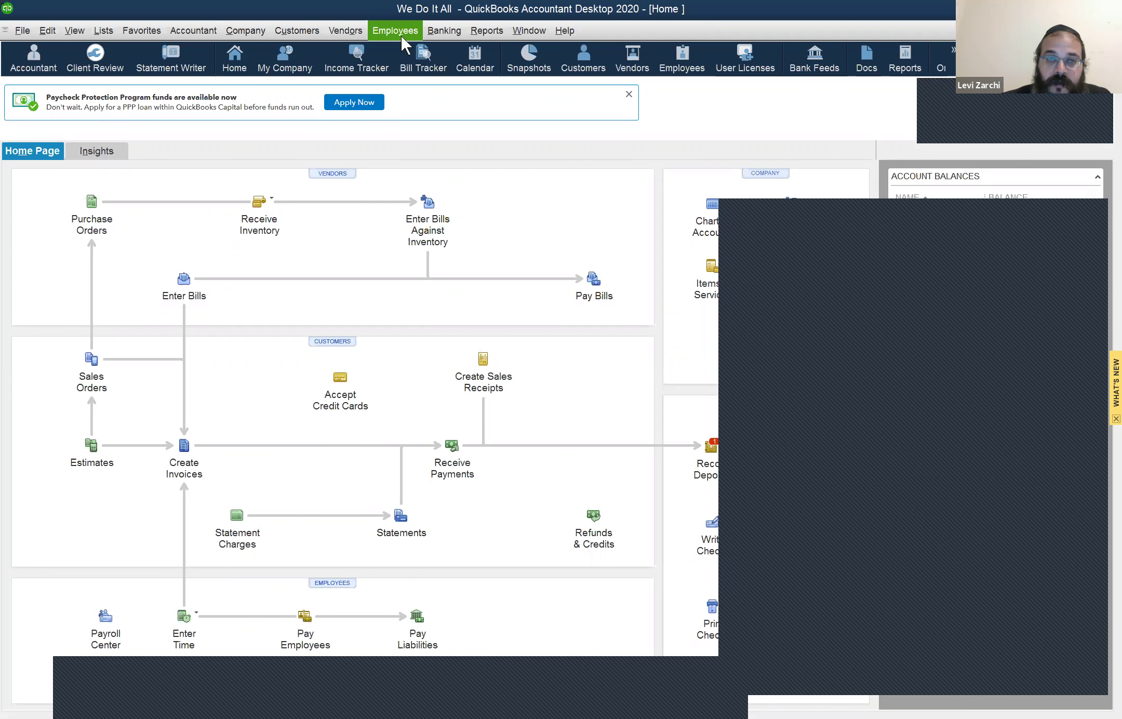
{"action": "left_click", "coordinate": [384, 32]}
{"action": "left_click", "coordinate": [483, 31]}
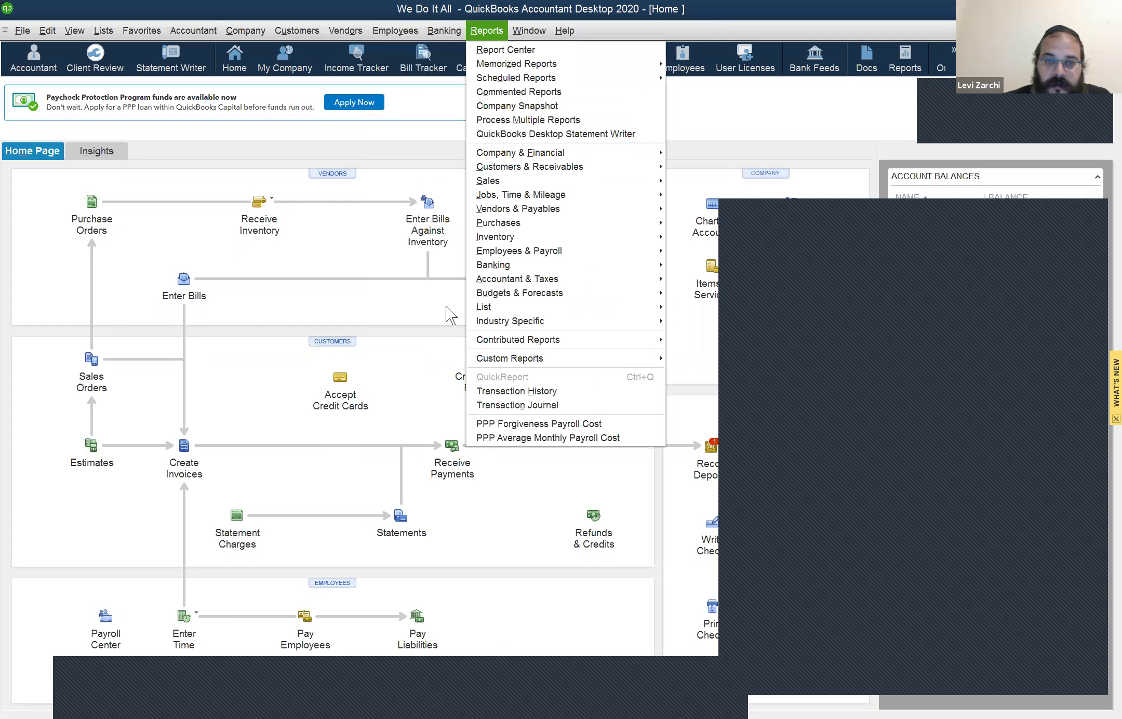
{"action": "key", "text": "Left"}
{"action": "key", "text": "Left"}
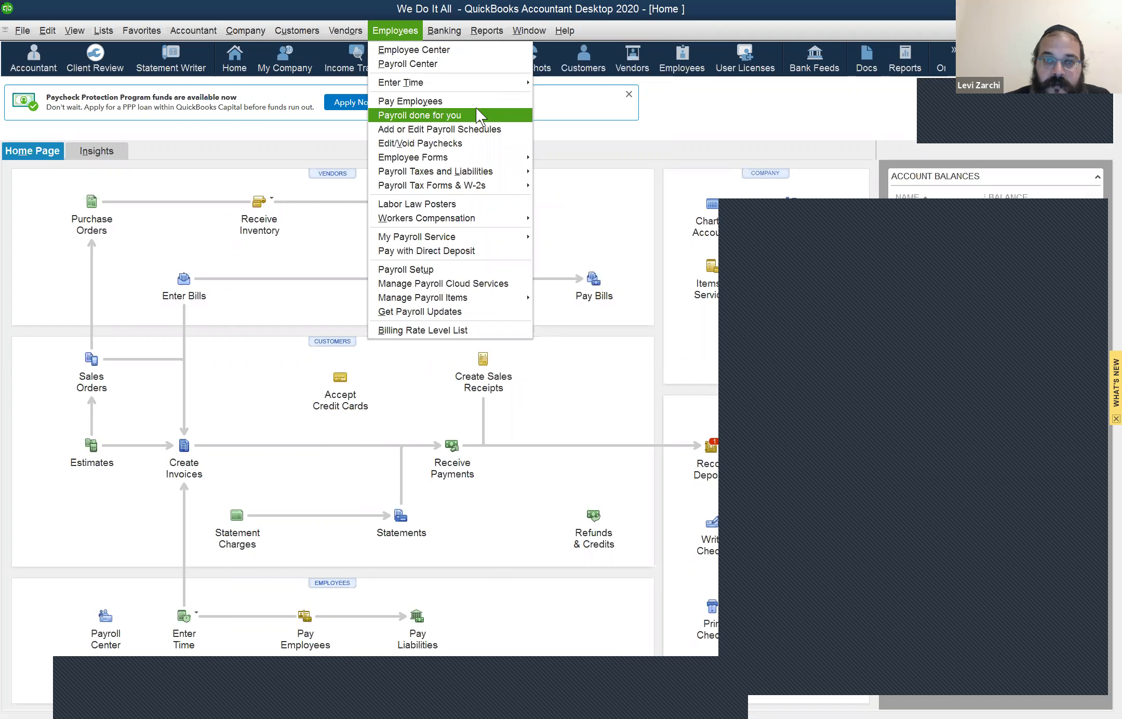
{"action": "key", "text": "Up"}
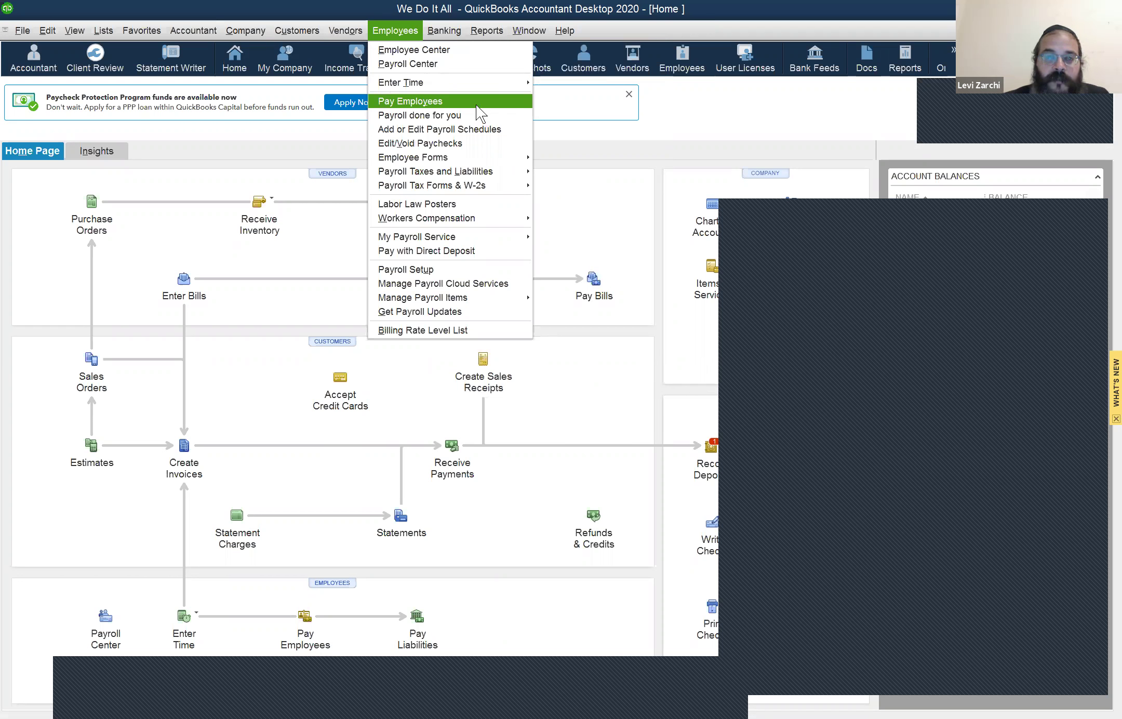
{"action": "key", "text": "Return"}
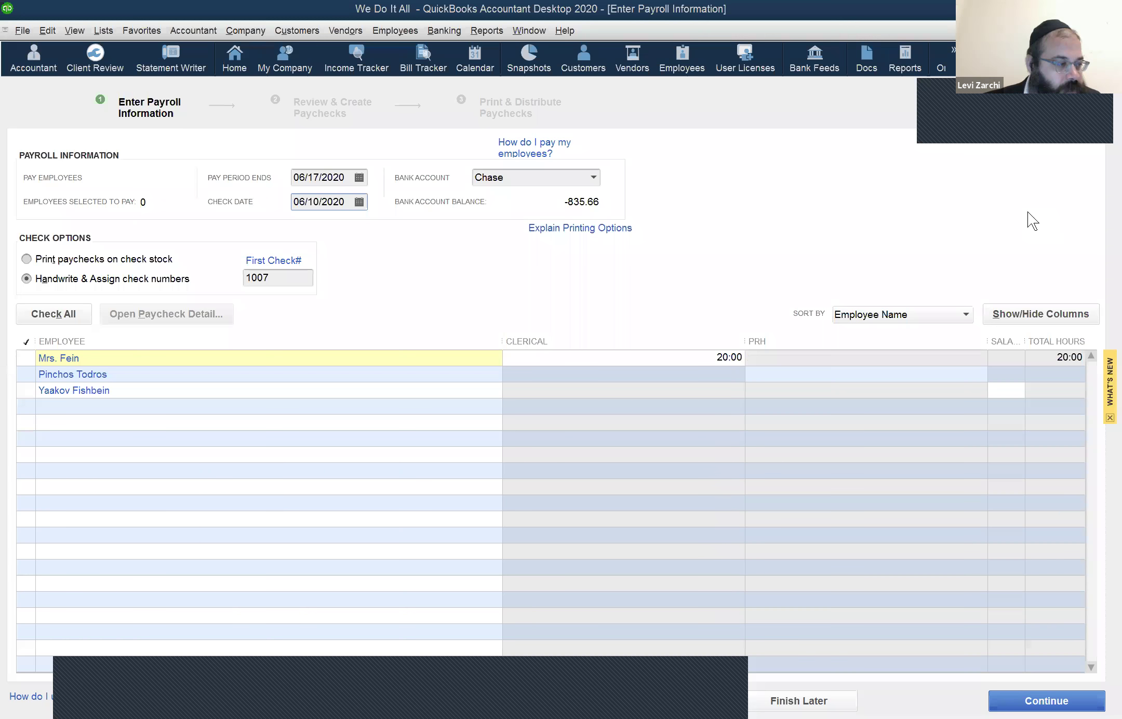
{"action": "left_click", "coordinate": [16, 34]}
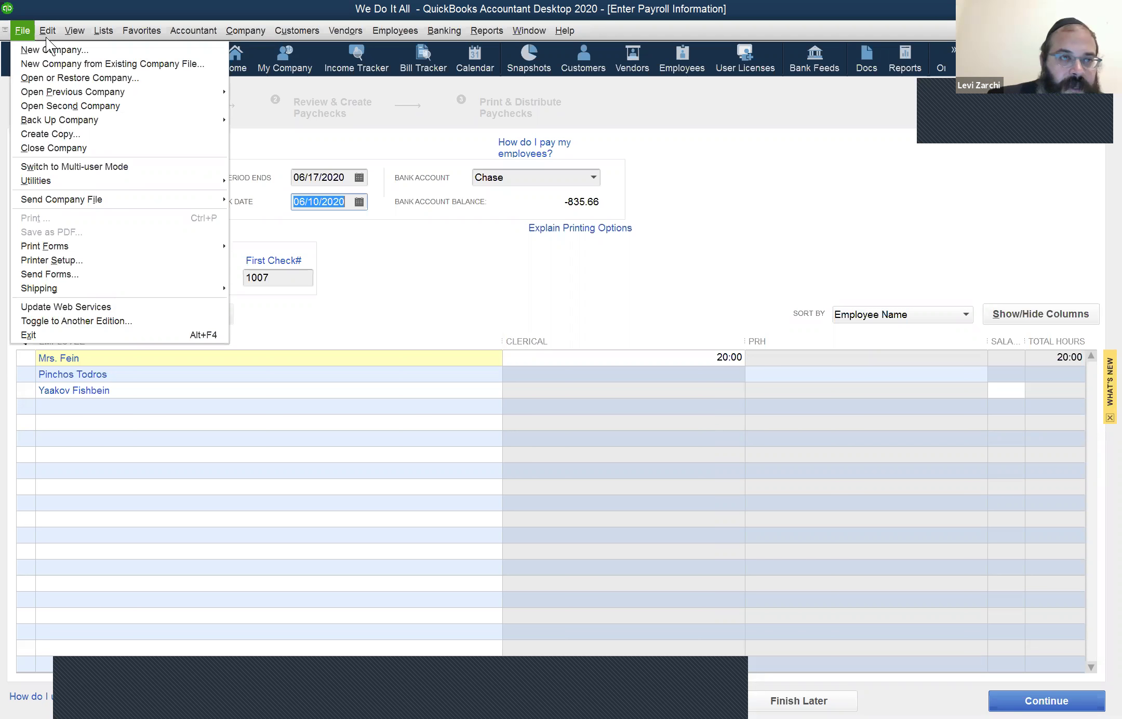
{"action": "mouse_move", "coordinate": [46, 36]}
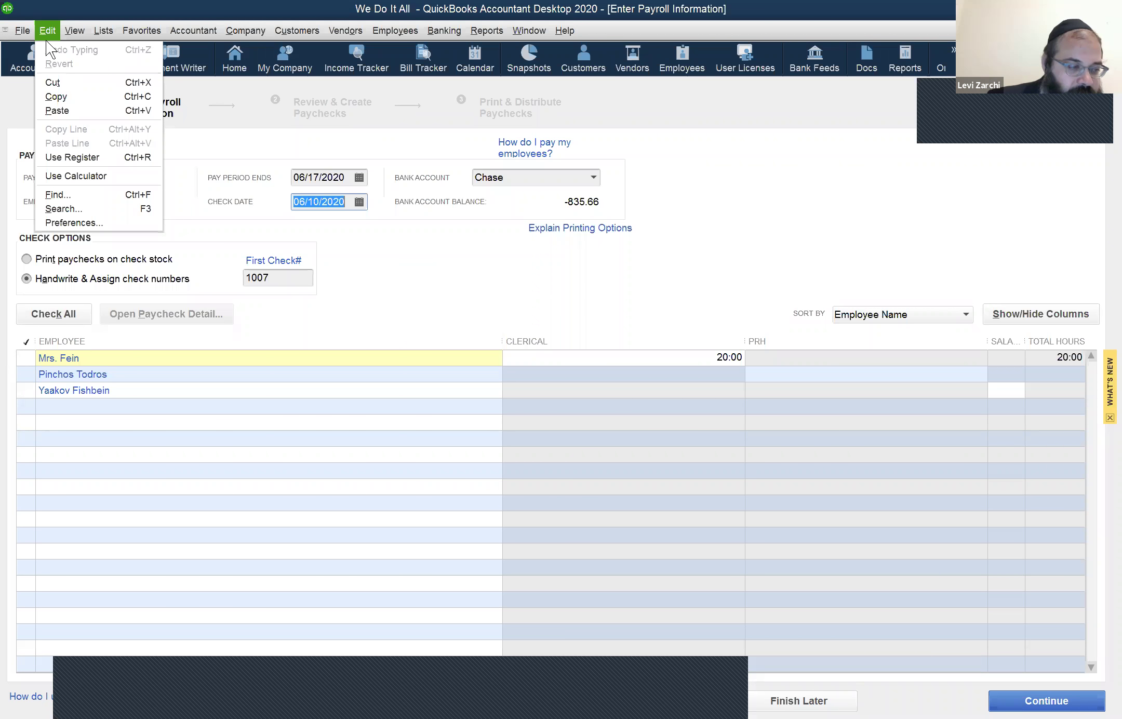
{"action": "left_click", "coordinate": [110, 3]}
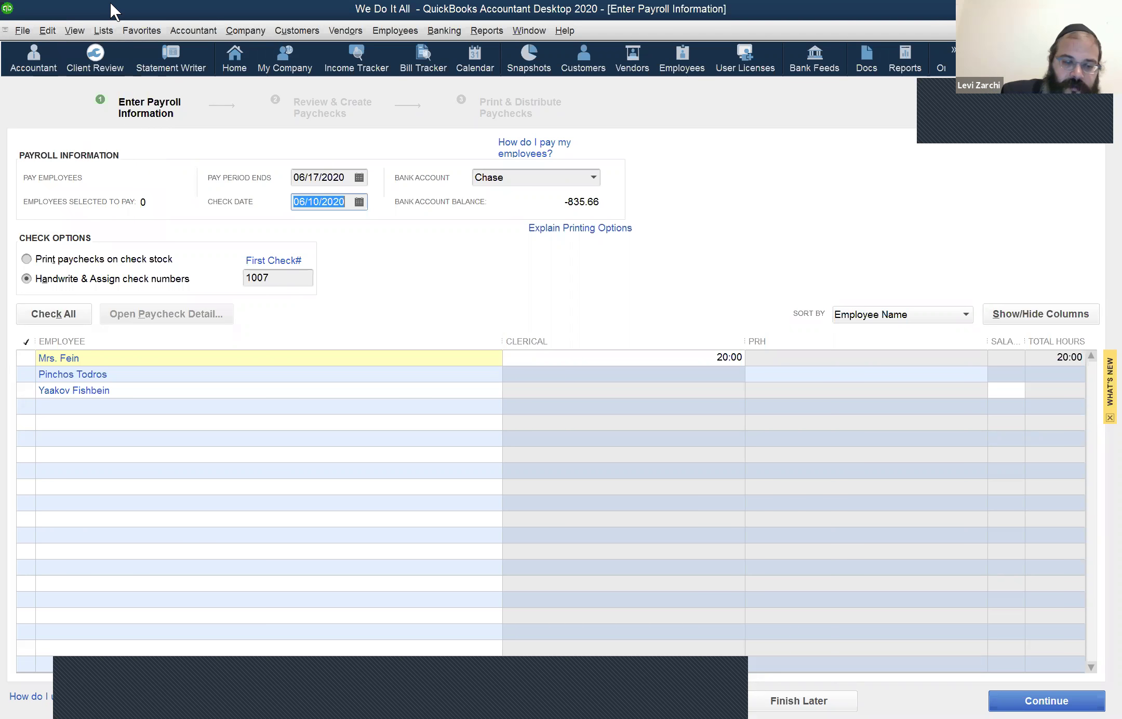
Step: Open the Chart of Accounts, view the edit form of the Chase bank account, and cancel it
{"action": "key", "text": "ctrl+a"}
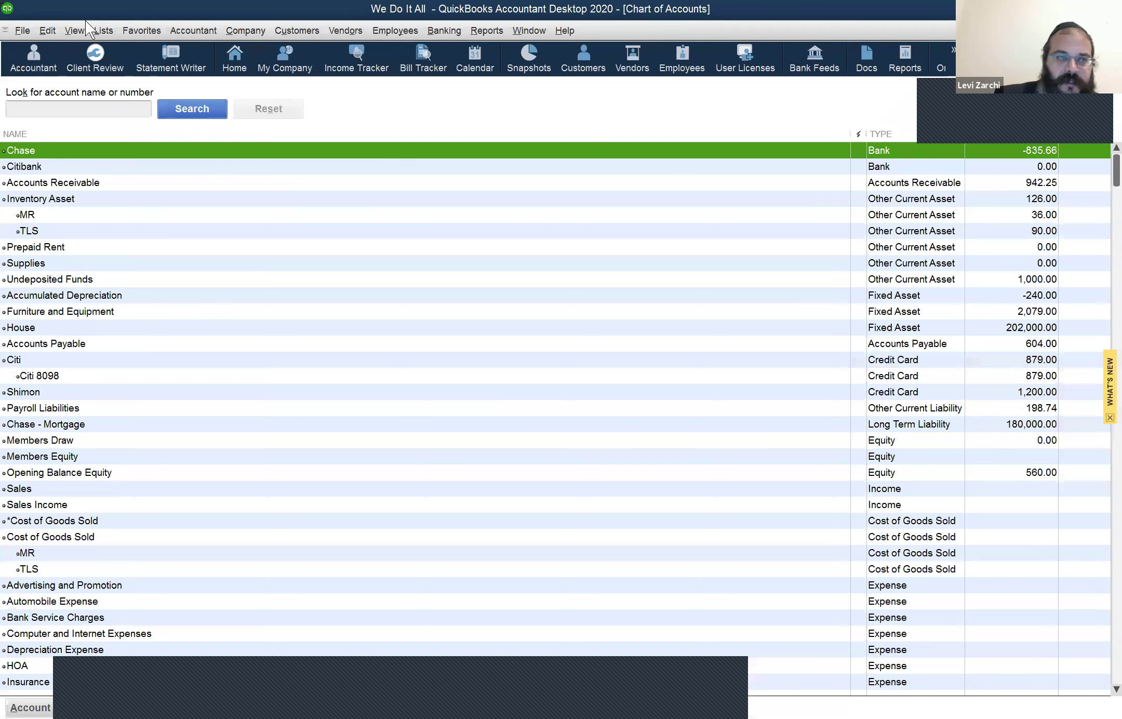
{"action": "left_click", "coordinate": [45, 29]}
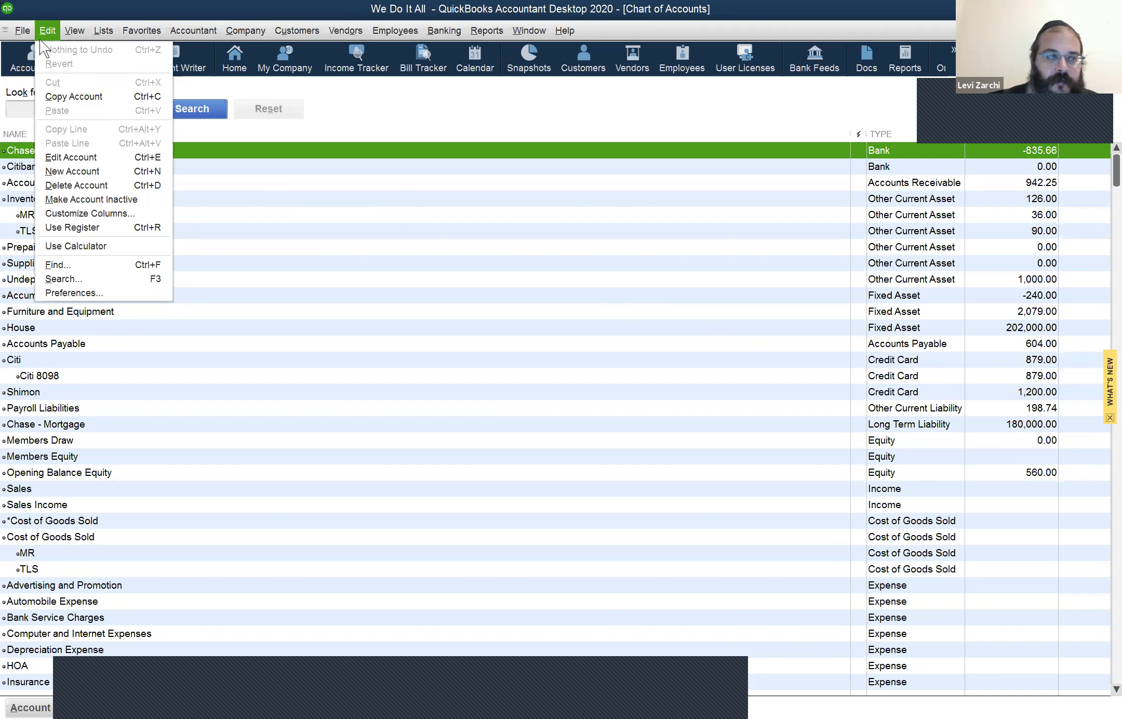
{"action": "left_click", "coordinate": [74, 161]}
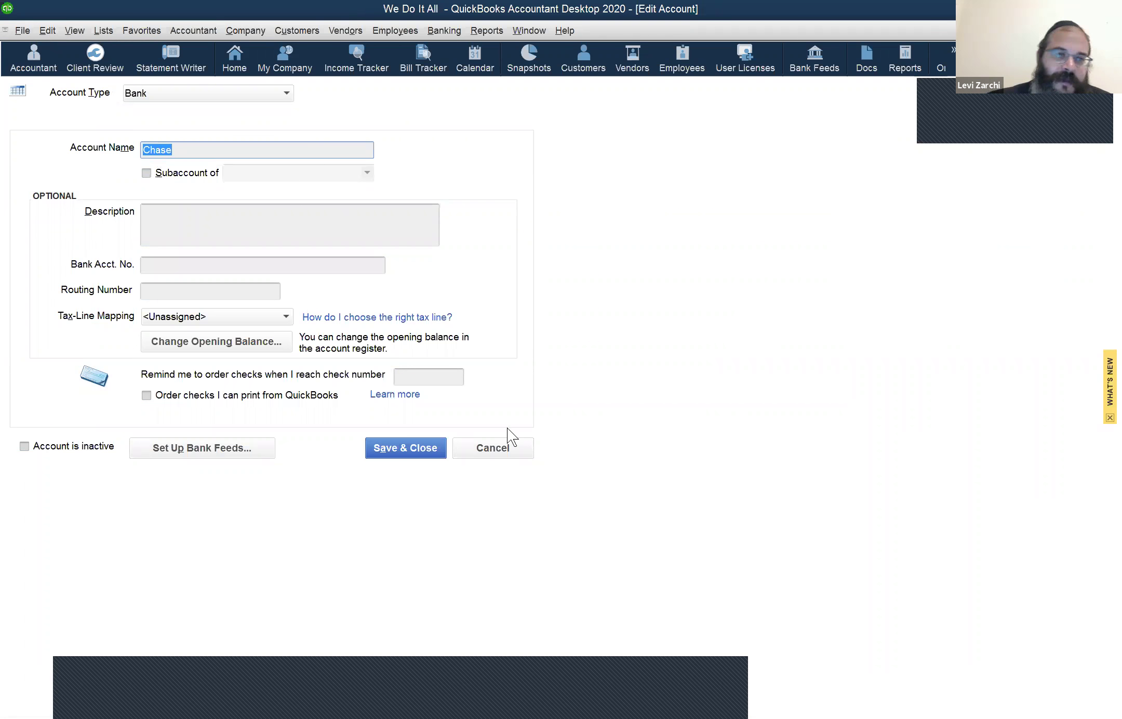
{"action": "left_click", "coordinate": [495, 439]}
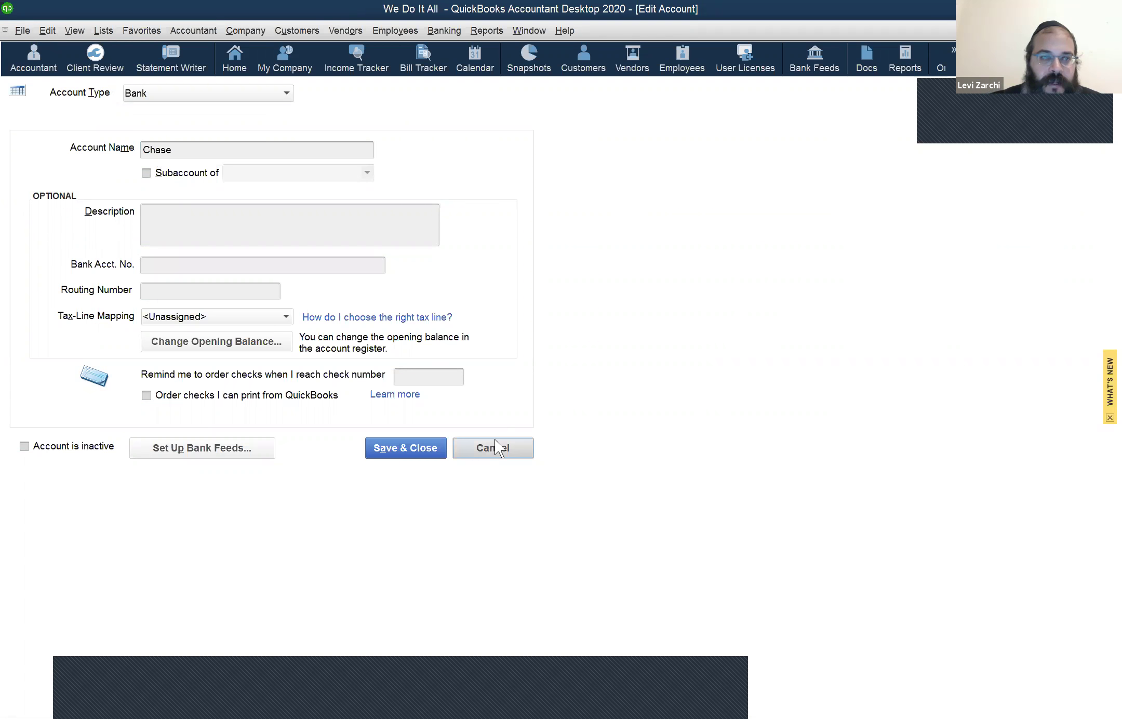
{"action": "key", "text": "Escape"}
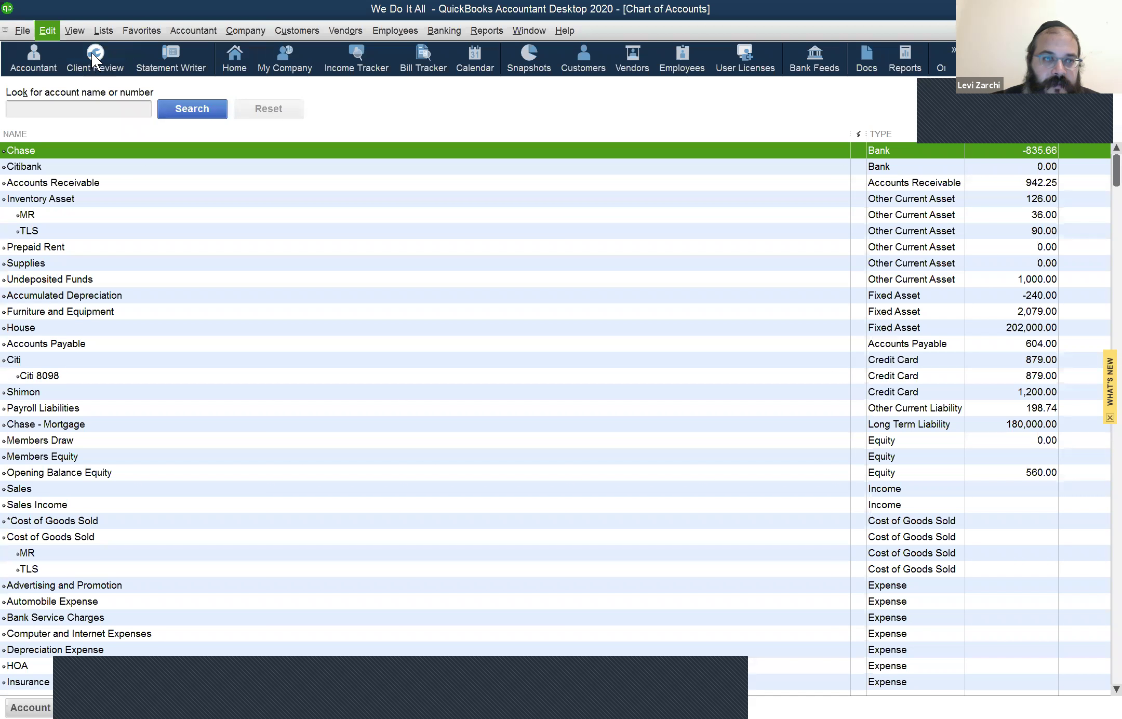
Step: Make the MR subaccount under Cost of Goods Sold inactive
{"action": "key", "text": "alt+e"}
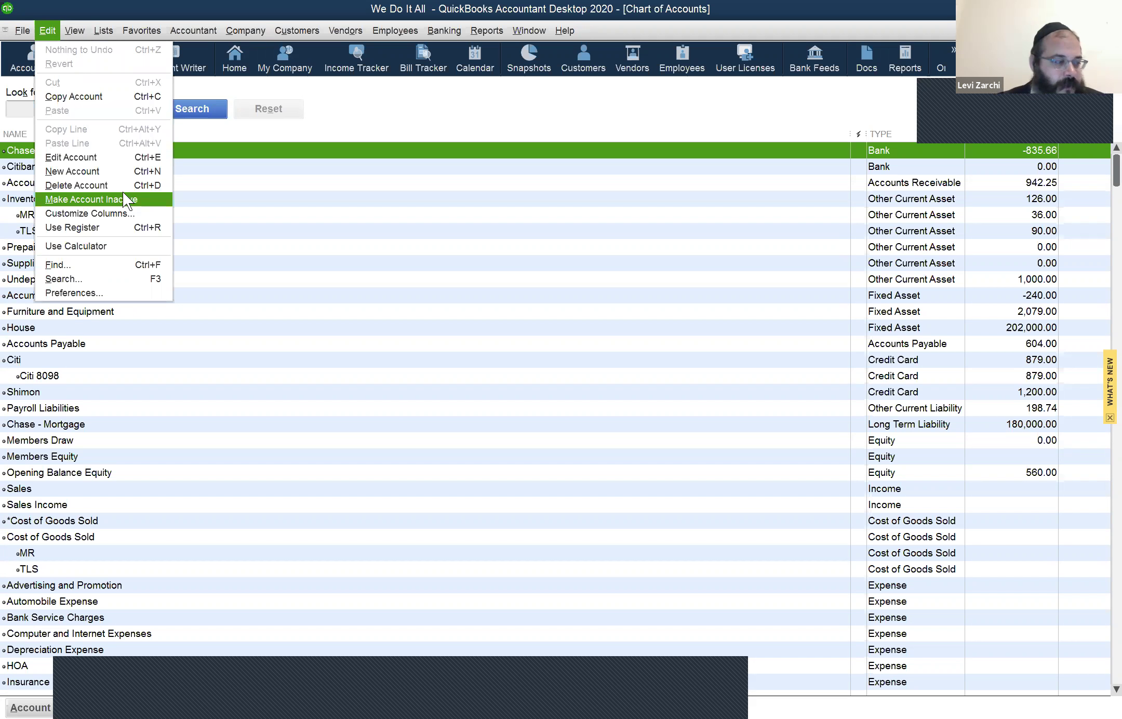
{"action": "key", "text": "Up"}
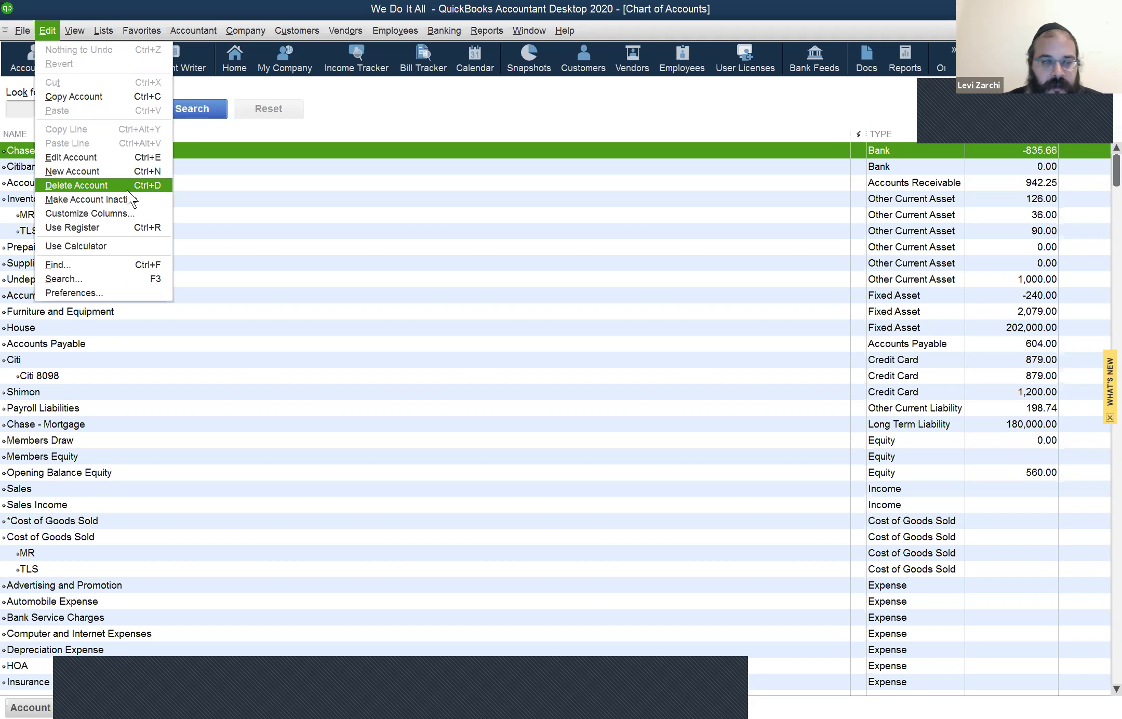
{"action": "left_click", "coordinate": [100, 558]}
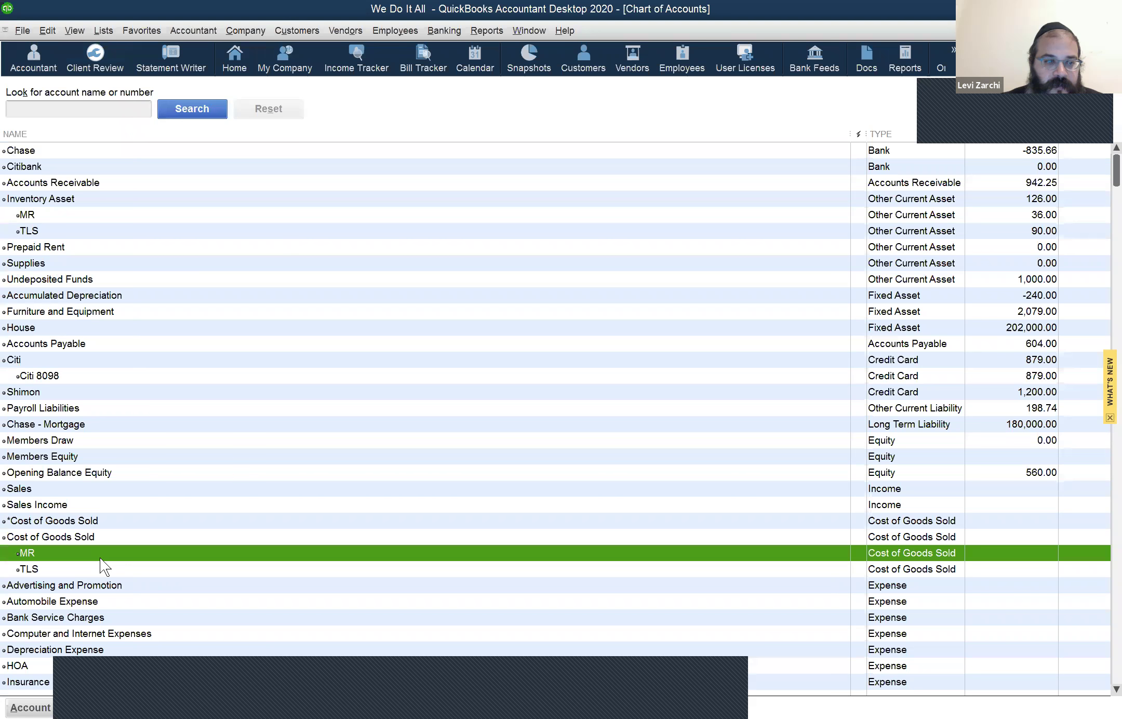
{"action": "left_click", "coordinate": [56, 568]}
{"action": "right_click", "coordinate": [52, 553]}
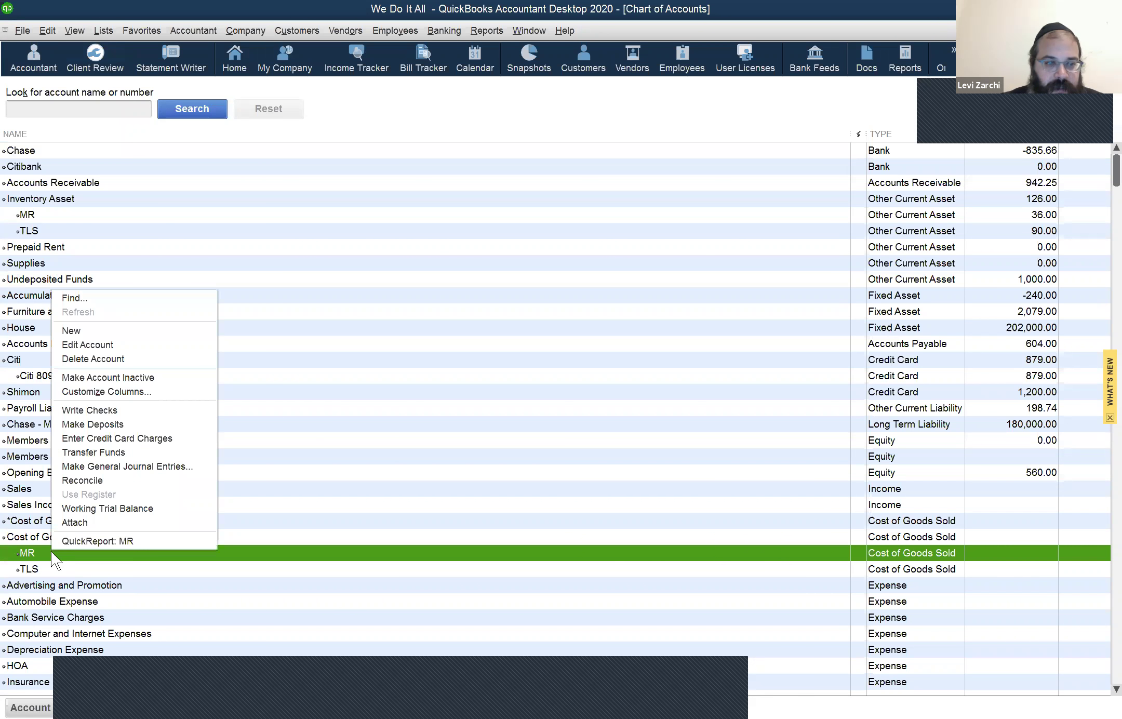
{"action": "left_click", "coordinate": [90, 376]}
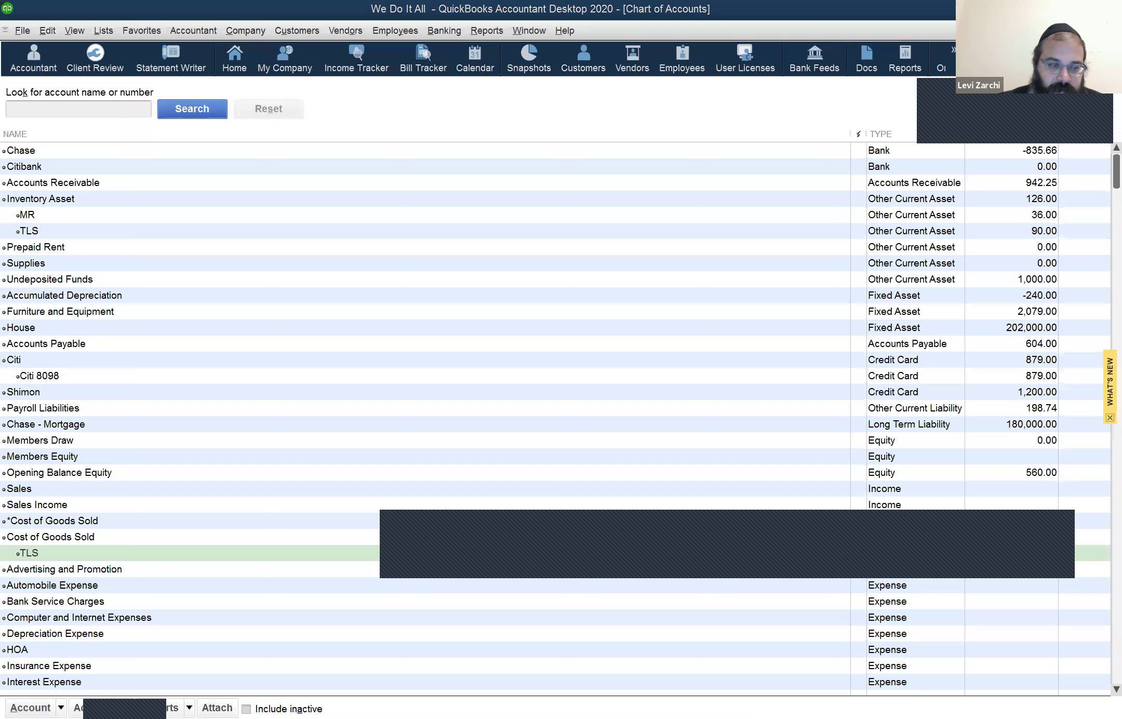
{"action": "key", "text": "alt+a"}
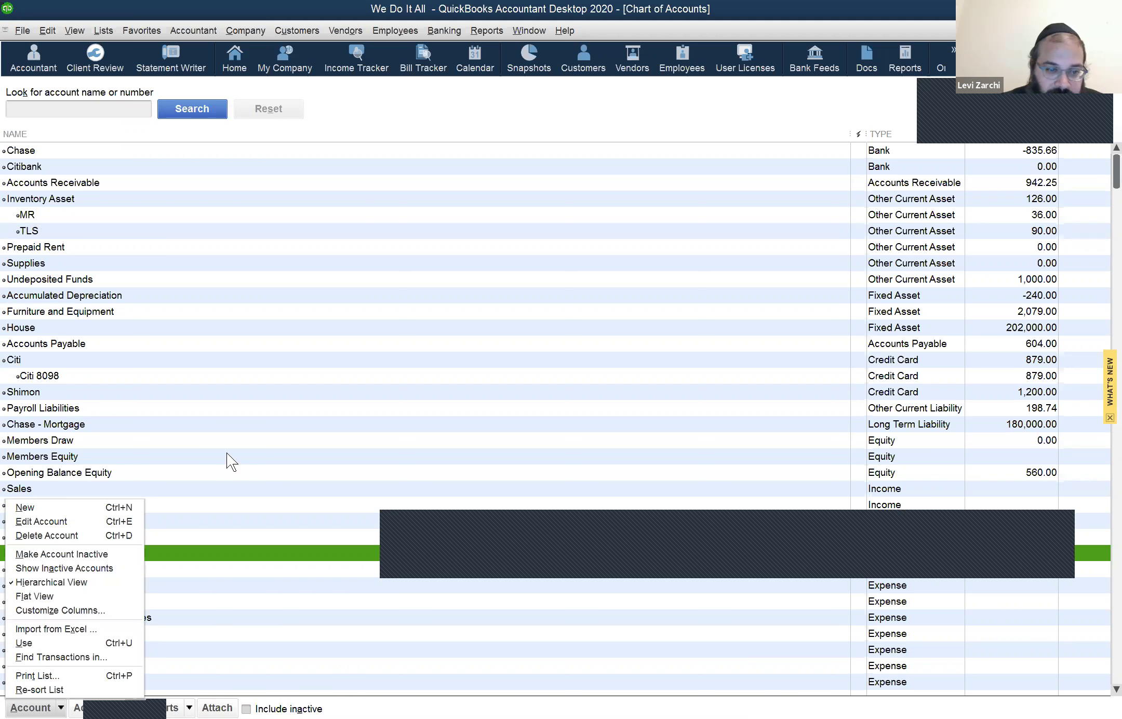
{"action": "key", "text": "Escape"}
{"action": "key", "text": "Up"}
{"action": "key", "text": "Up"}
{"action": "key", "text": "Up"}
{"action": "key", "text": "Up"}
{"action": "key", "text": "Up"}
{"action": "key", "text": "Up"}
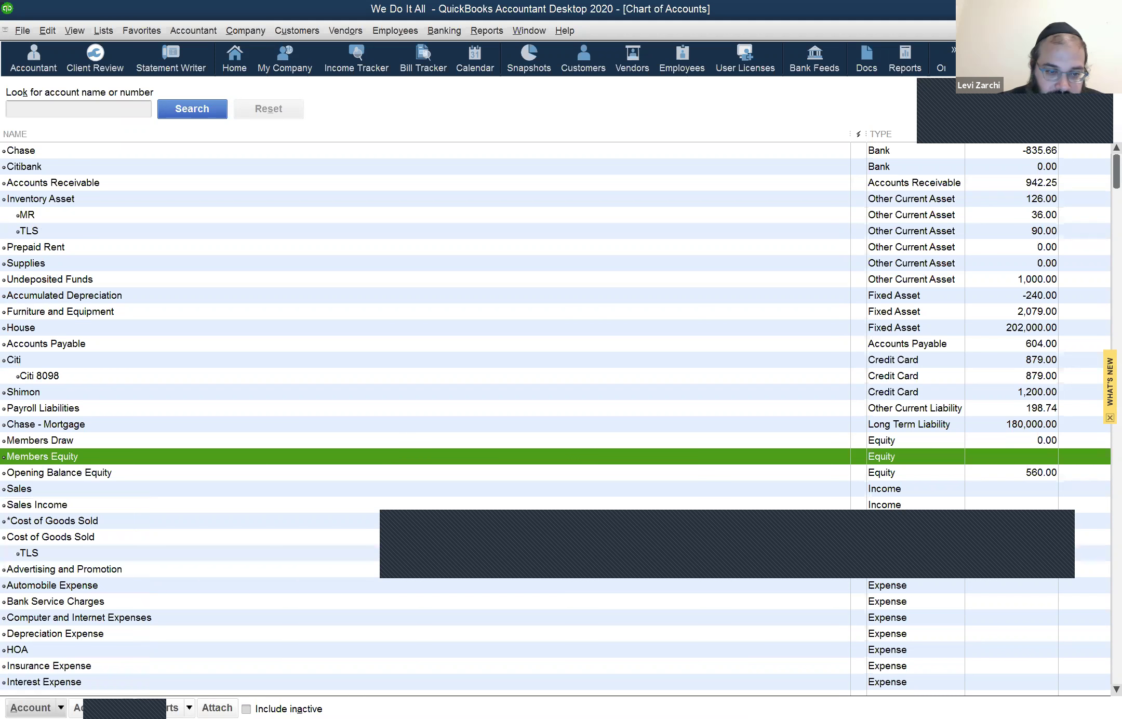
{"action": "key", "text": "Tab"}
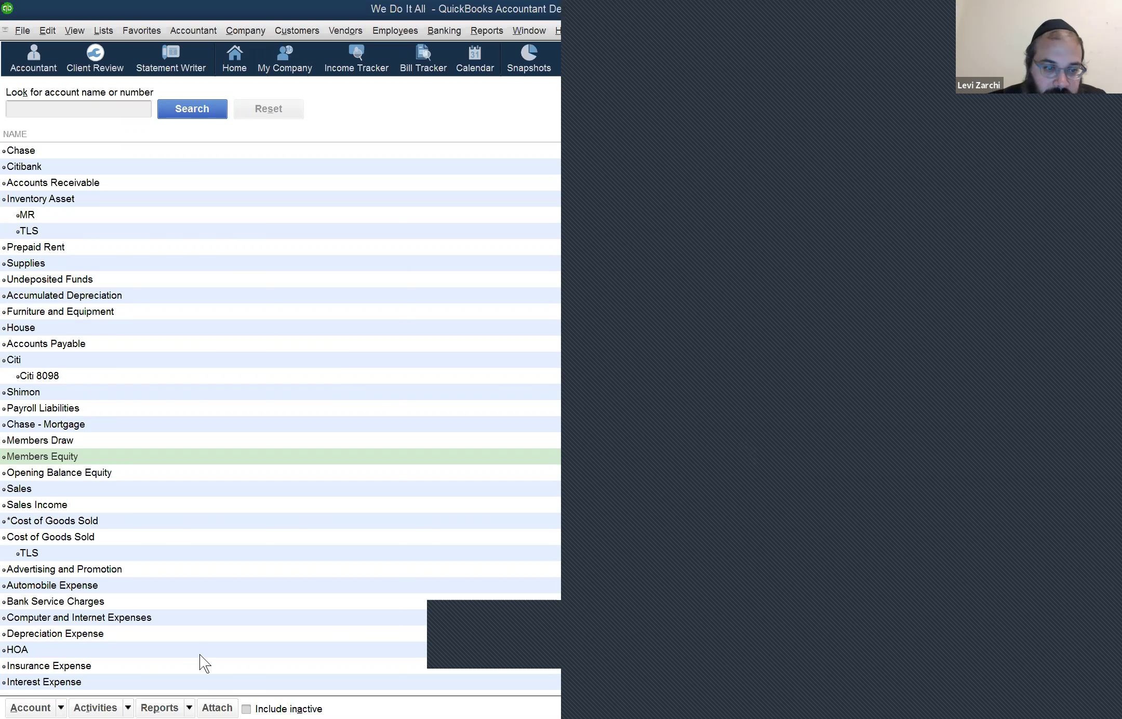
Step: Show inactive accounts in the Chart of Accounts and make the MR subaccount under Cost of Goods Sold active again
{"action": "key", "text": "alt+a"}
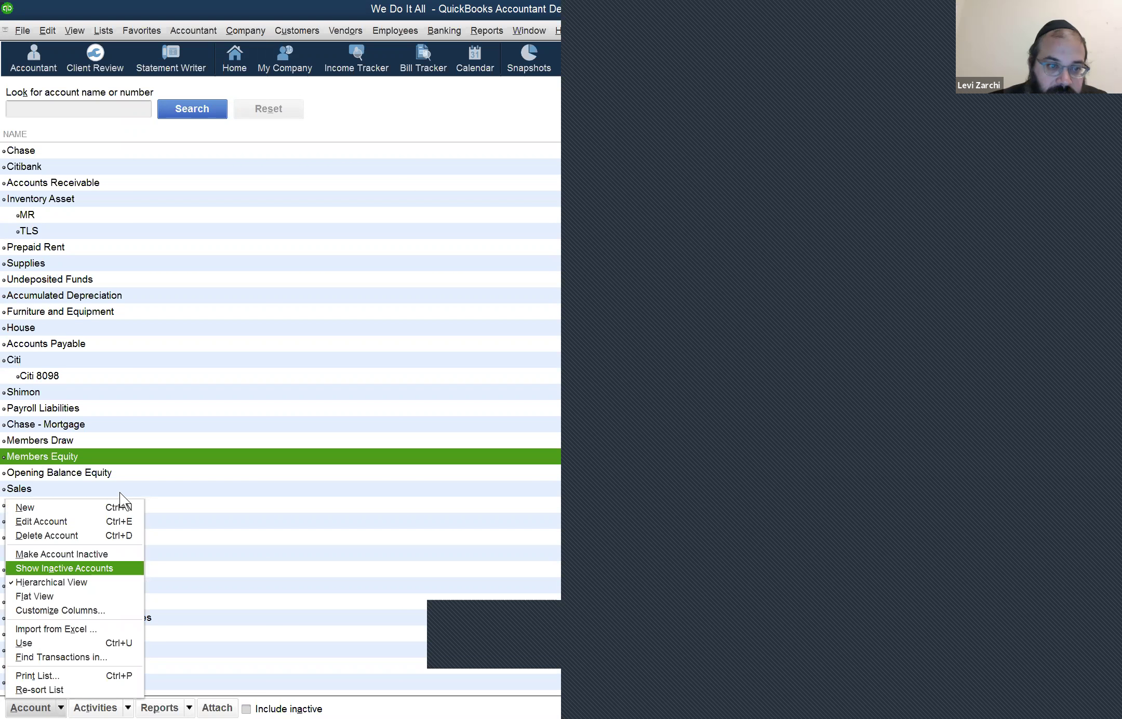
{"action": "left_click", "coordinate": [51, 575]}
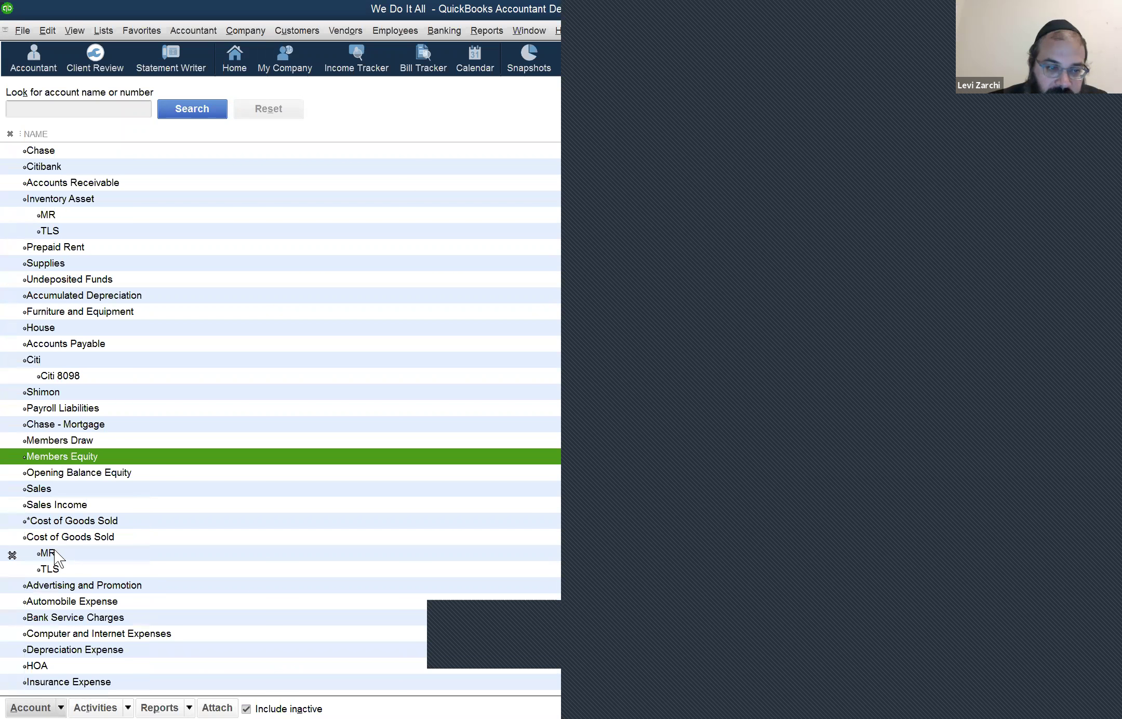
{"action": "right_click", "coordinate": [49, 553]}
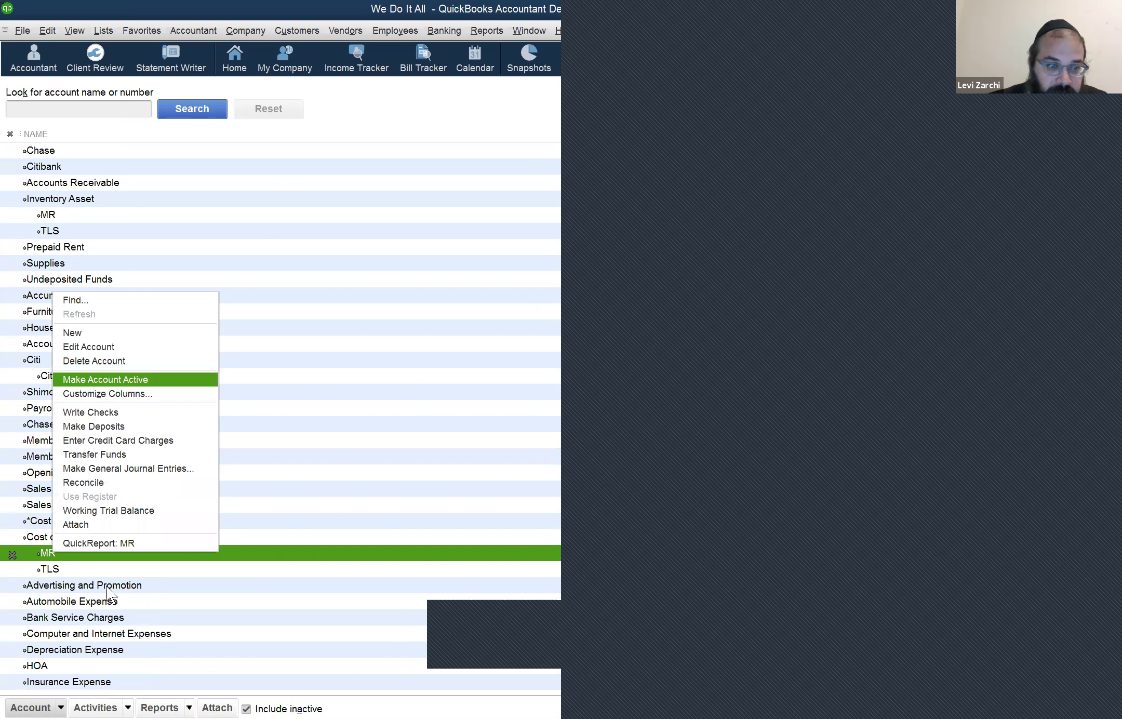
{"action": "left_click", "coordinate": [106, 380]}
{"action": "left_click", "coordinate": [30, 708]}
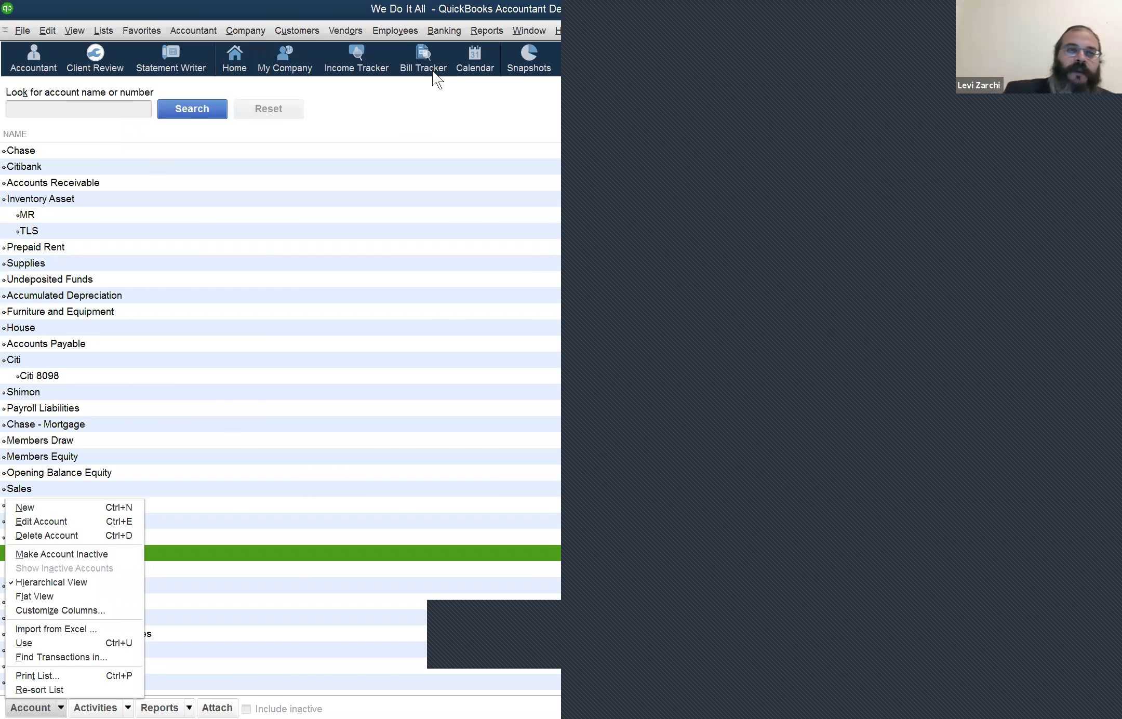
{"action": "left_click", "coordinate": [166, 3]}
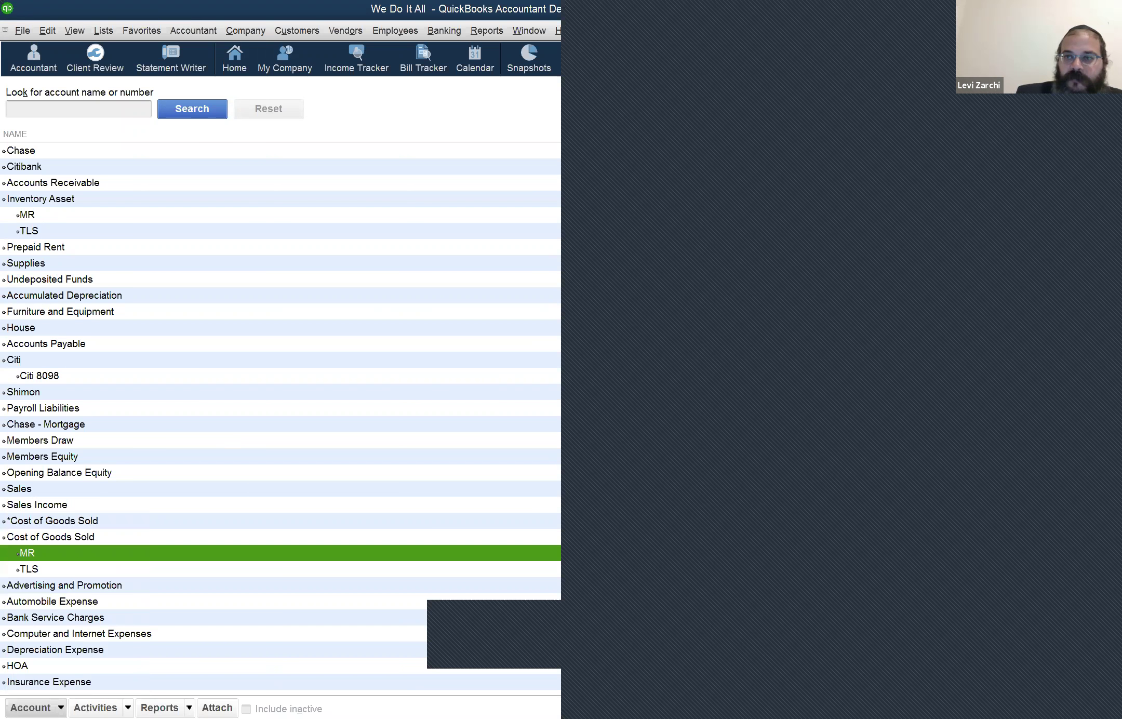
Step: Open the Customer Center and examine the editing commands available for the first customer, such as edit, delete and make inactive
{"action": "left_click", "coordinate": [377, 98]}
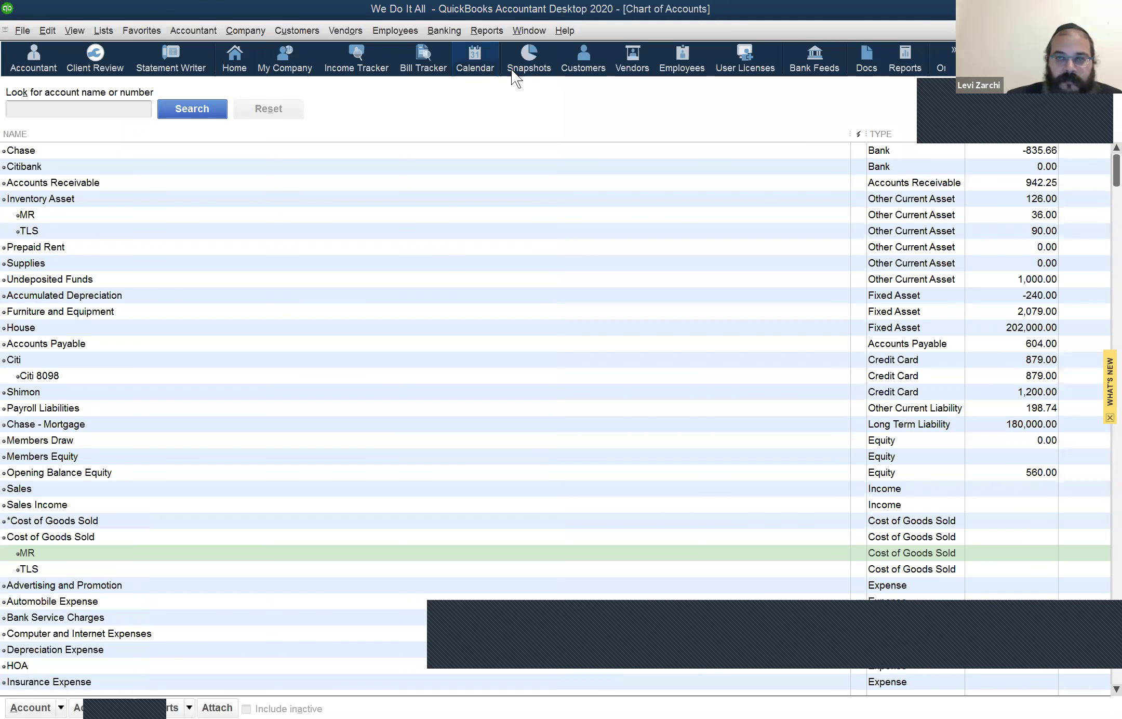
{"action": "left_click", "coordinate": [597, 41]}
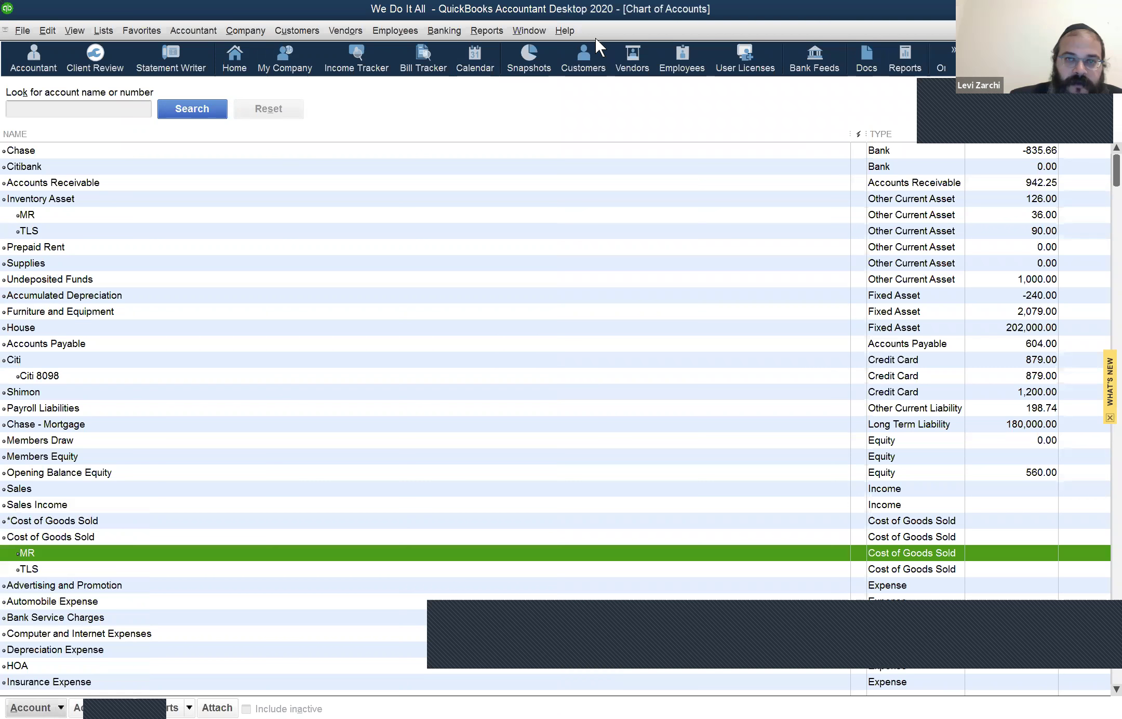
{"action": "left_click", "coordinate": [588, 58]}
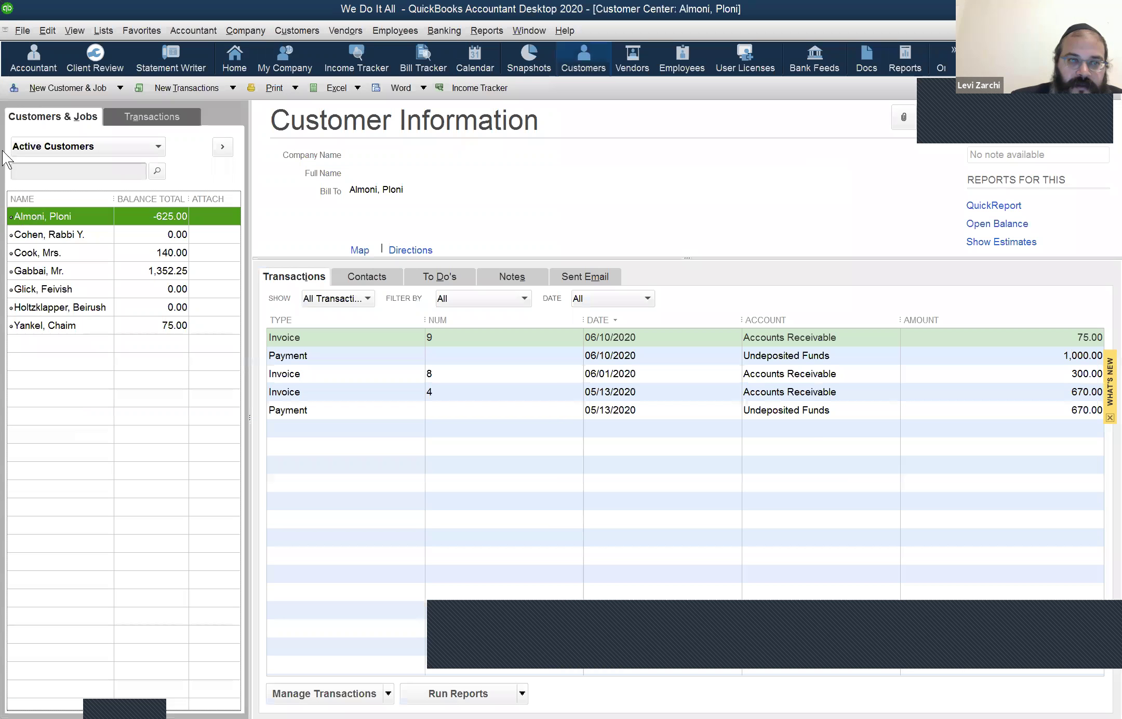
{"action": "right_click", "coordinate": [15, 213]}
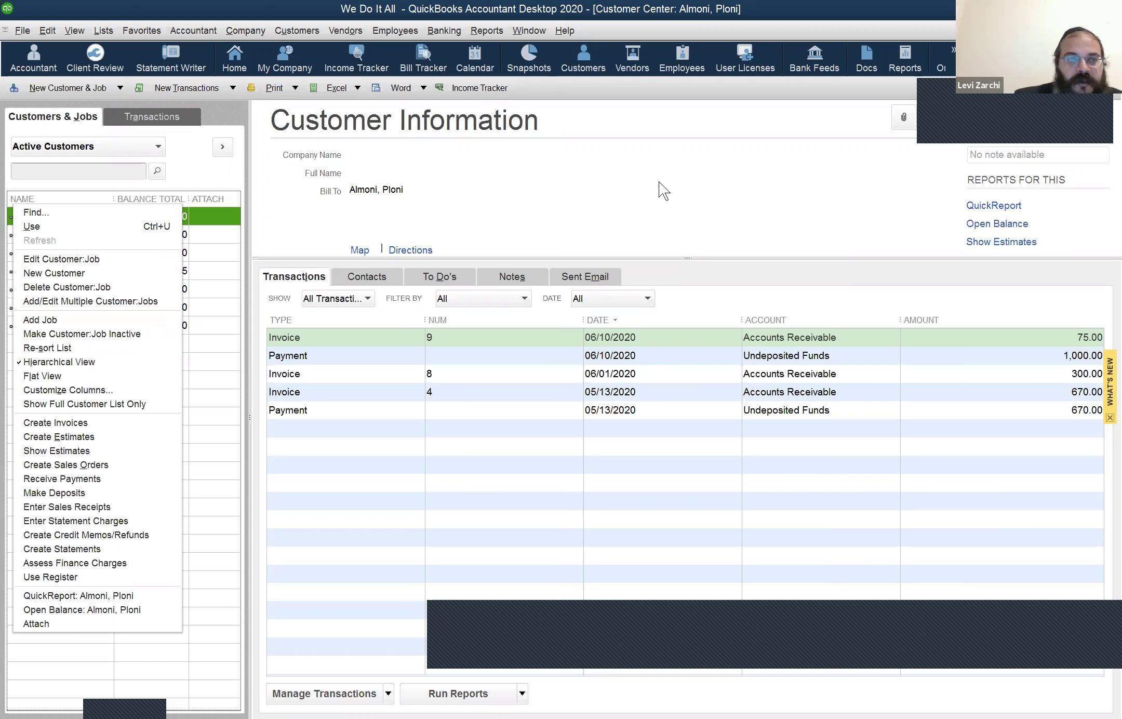
{"action": "left_click", "coordinate": [89, 92]}
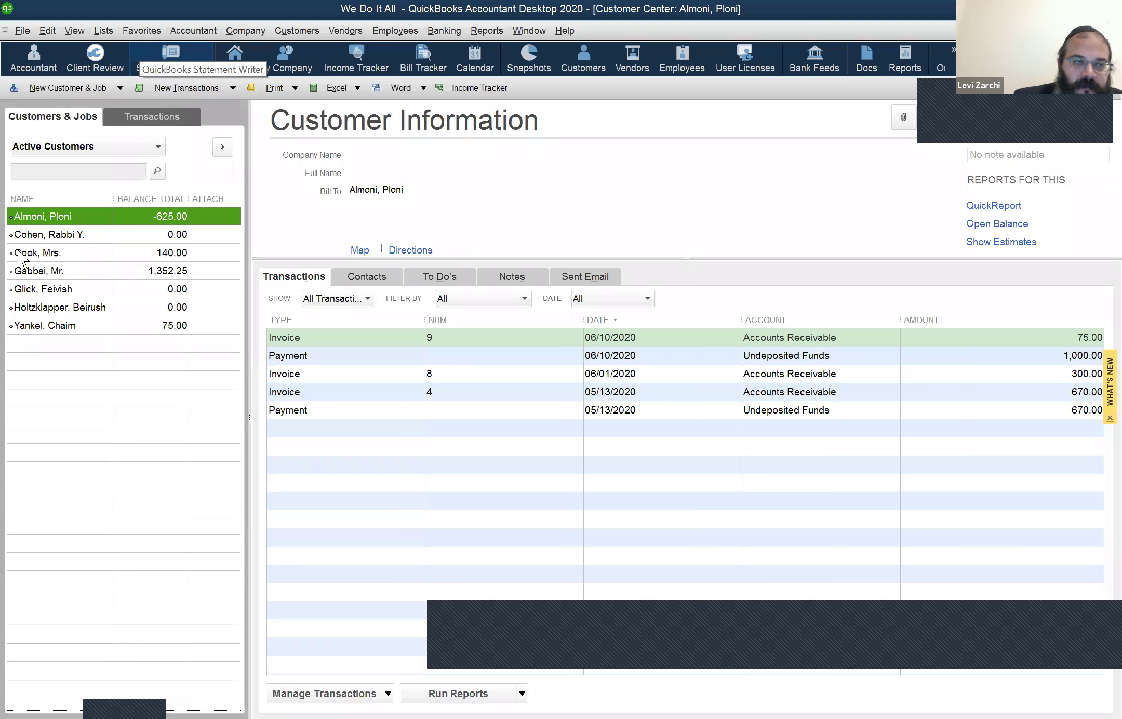
{"action": "left_click", "coordinate": [214, 32]}
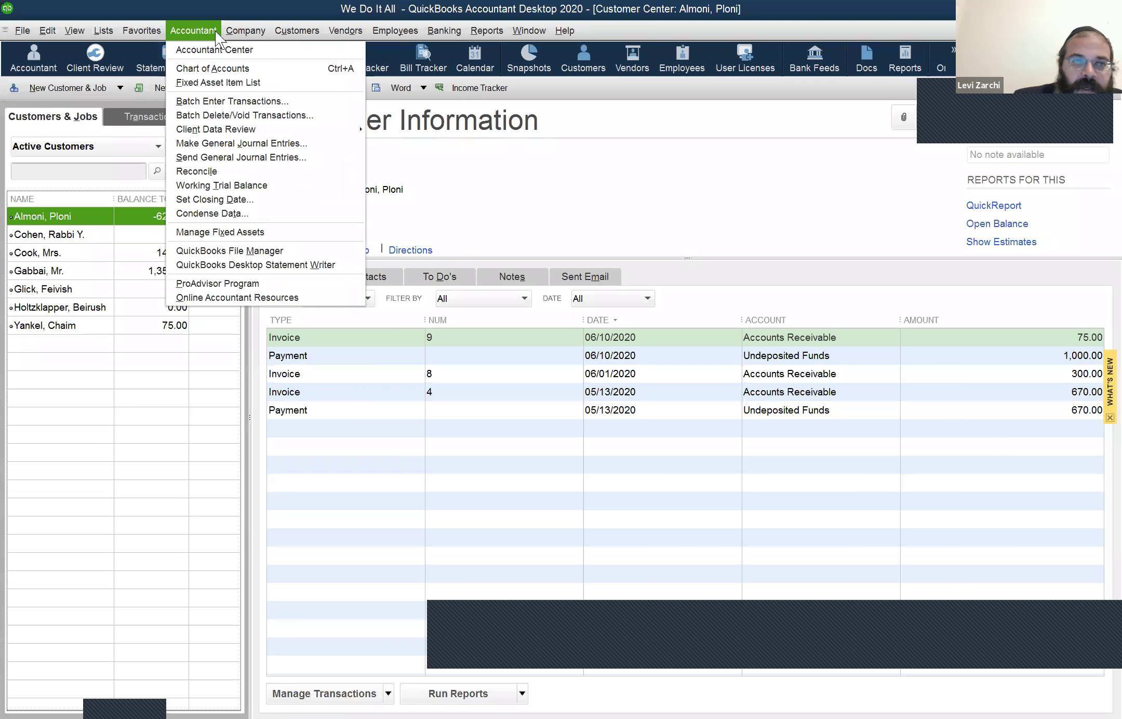
{"action": "left_click", "coordinate": [43, 41]}
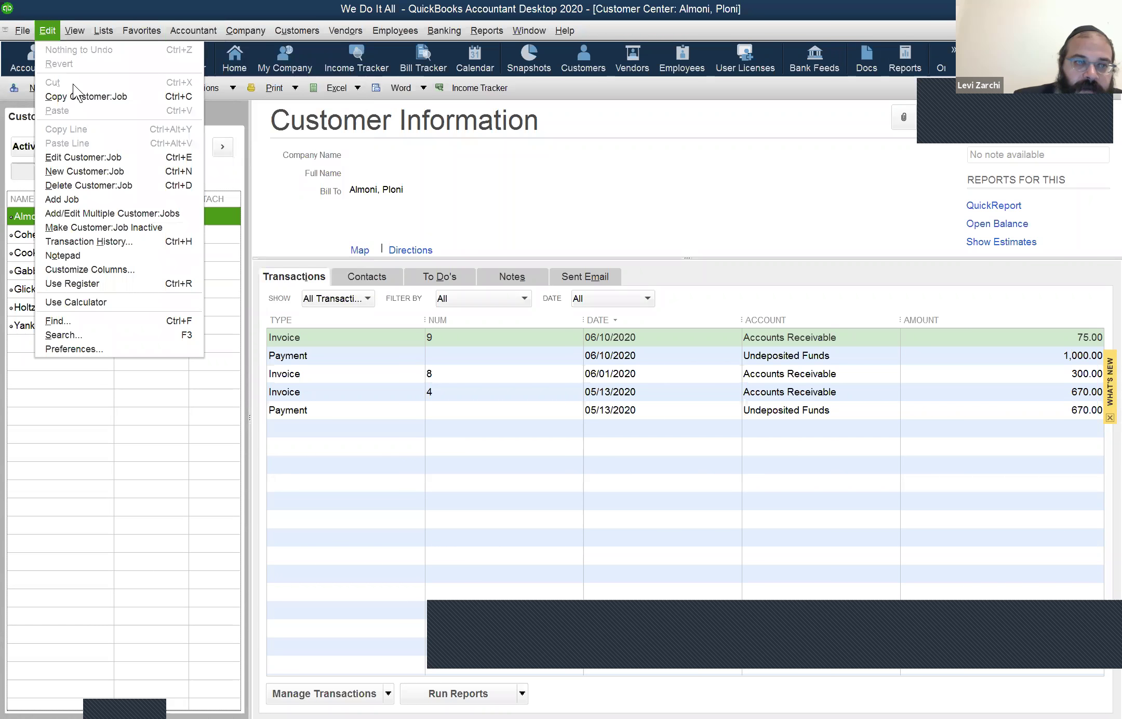
{"action": "key", "text": "Left"}
{"action": "left_click", "coordinate": [49, 34]}
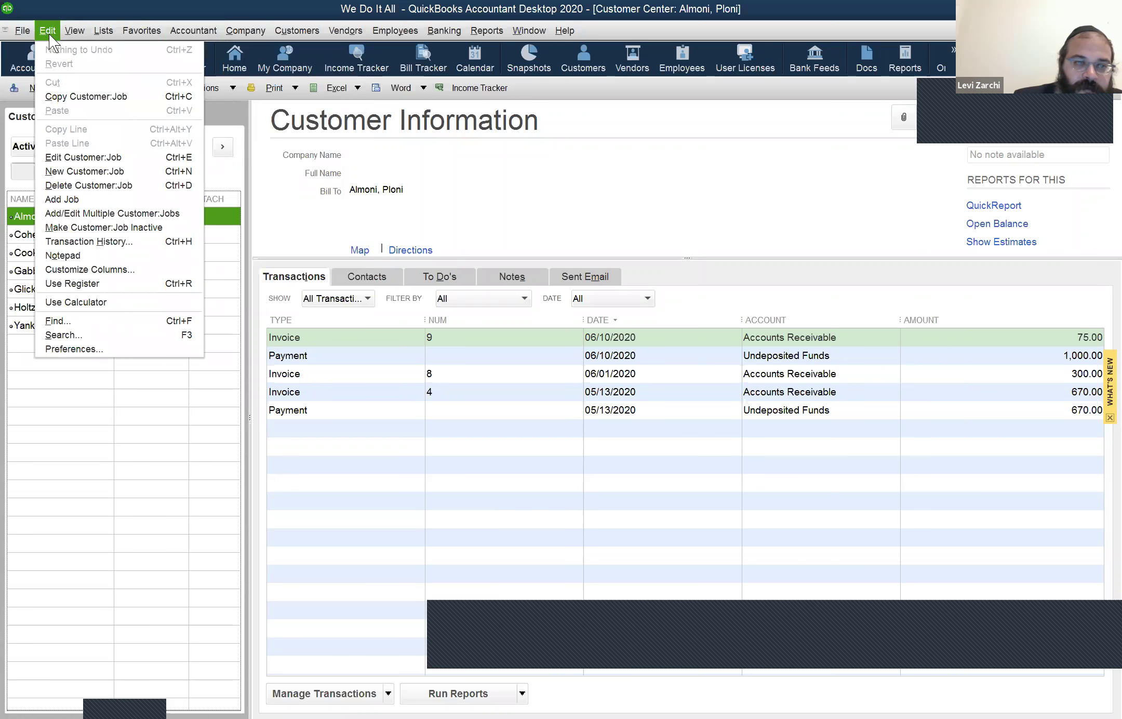
{"action": "left_click", "coordinate": [139, 2]}
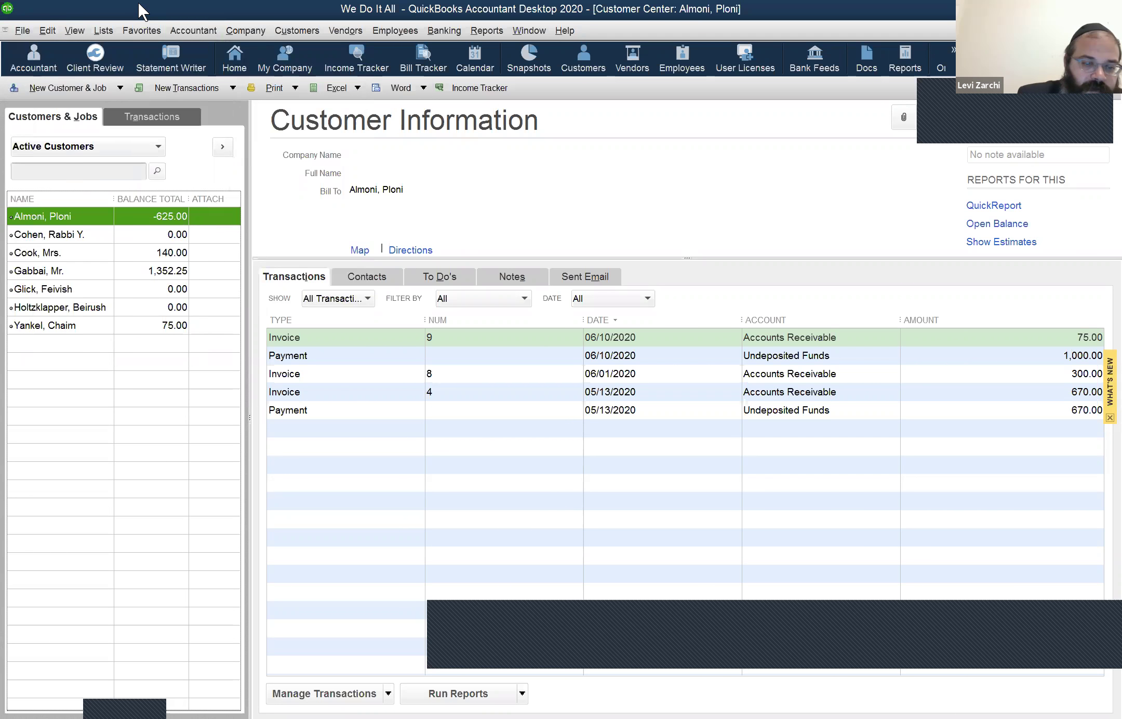
Step: Return from the Customer Center to the Chart of Accounts and try to open the register of the MR subaccount under Cost of Goods Sold
{"action": "left_click_drag", "start_coordinate": [139, 2], "coordinate": [94, 8]}
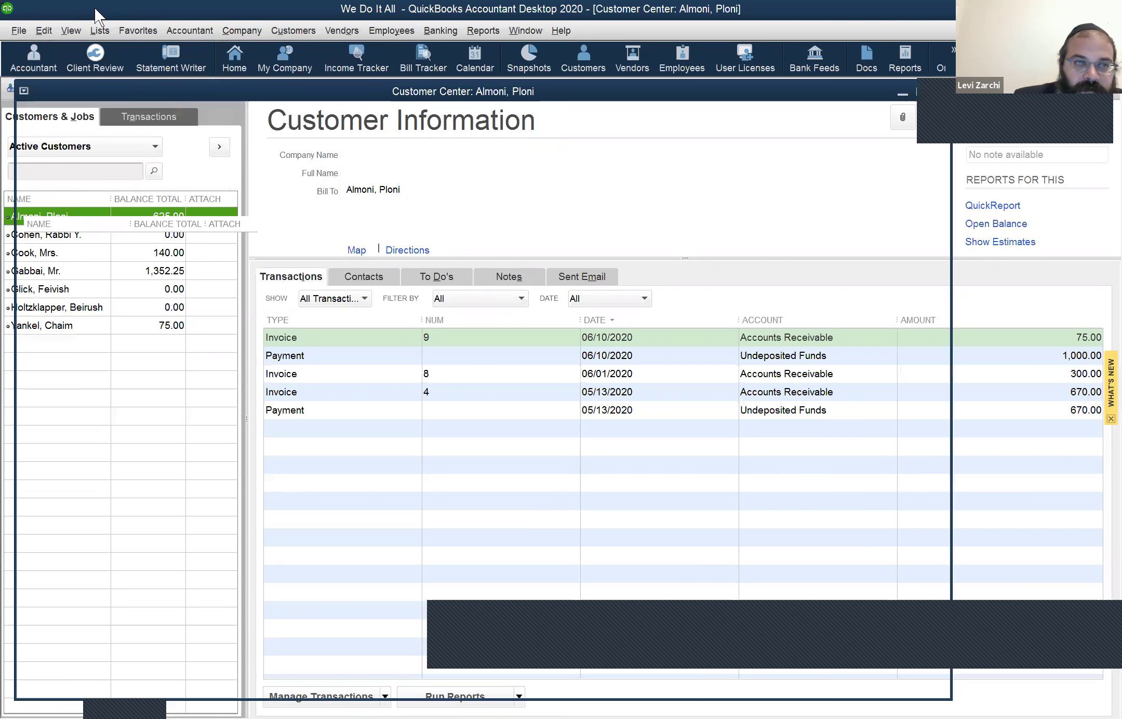
{"action": "left_click", "coordinate": [47, 34]}
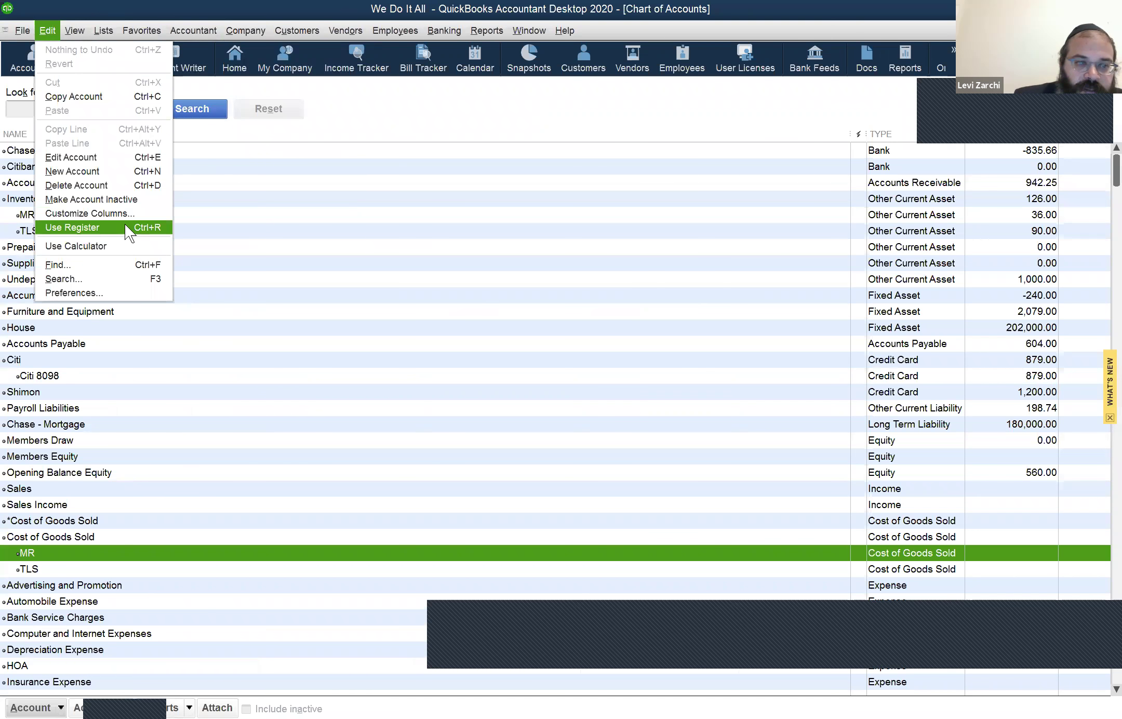
{"action": "left_click", "coordinate": [124, 227]}
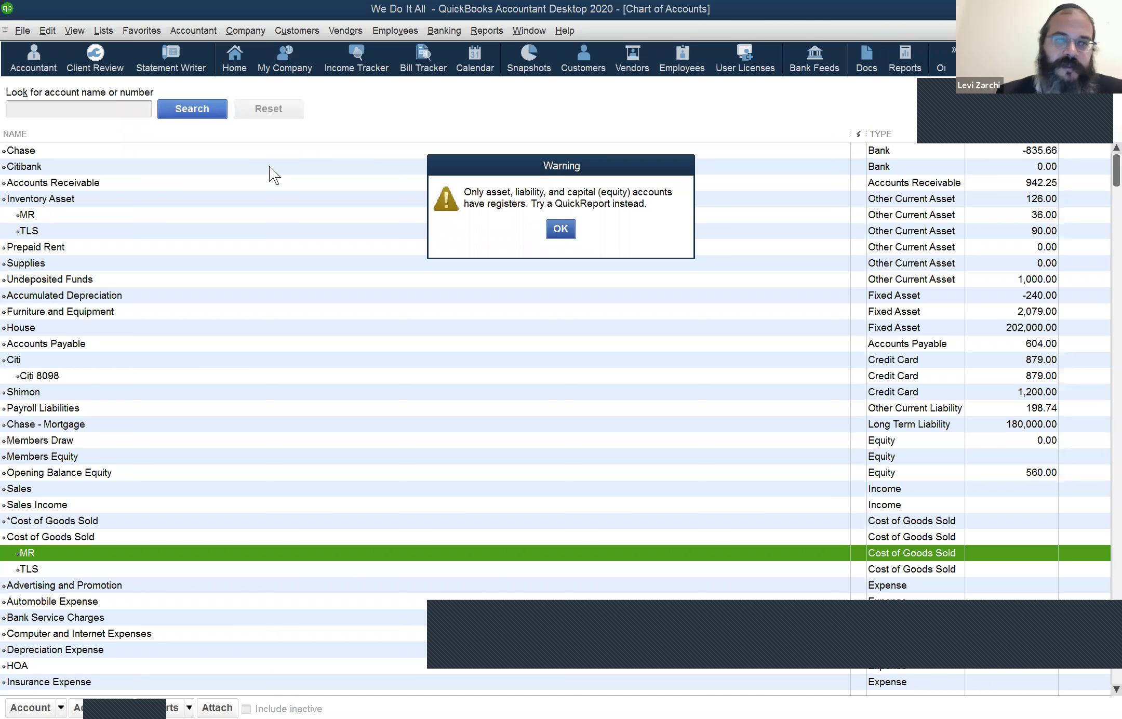
{"action": "key", "text": "Return"}
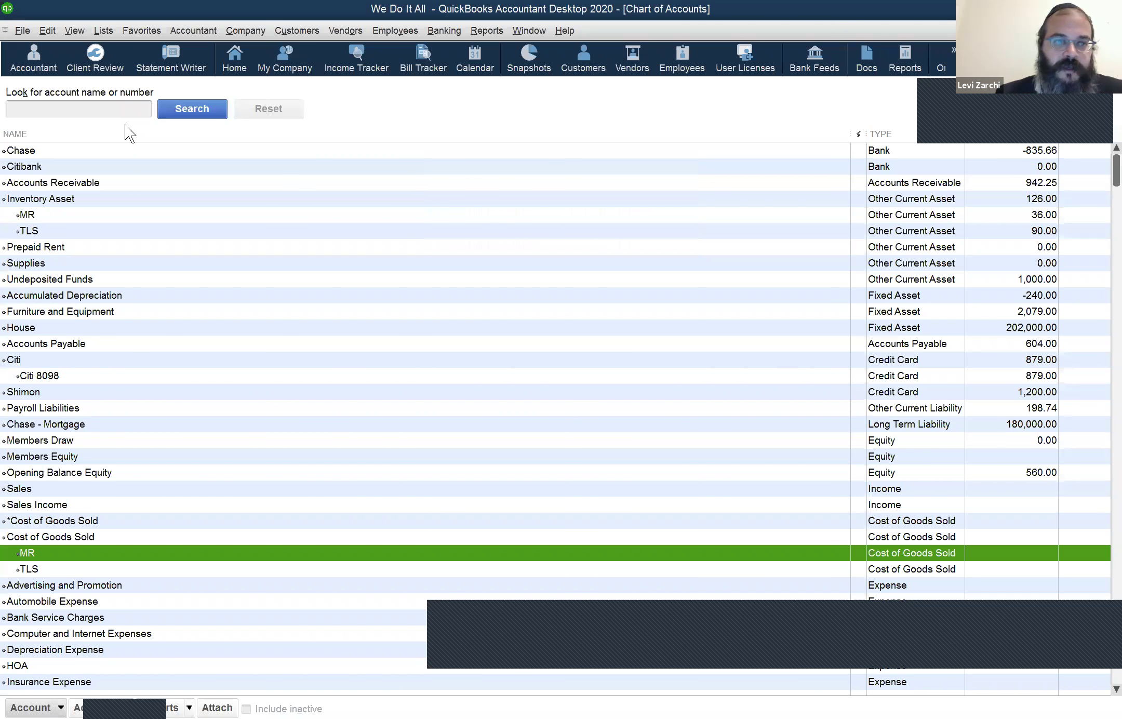
Step: View the register of the Chase bank account and close it
{"action": "left_click", "coordinate": [130, 159]}
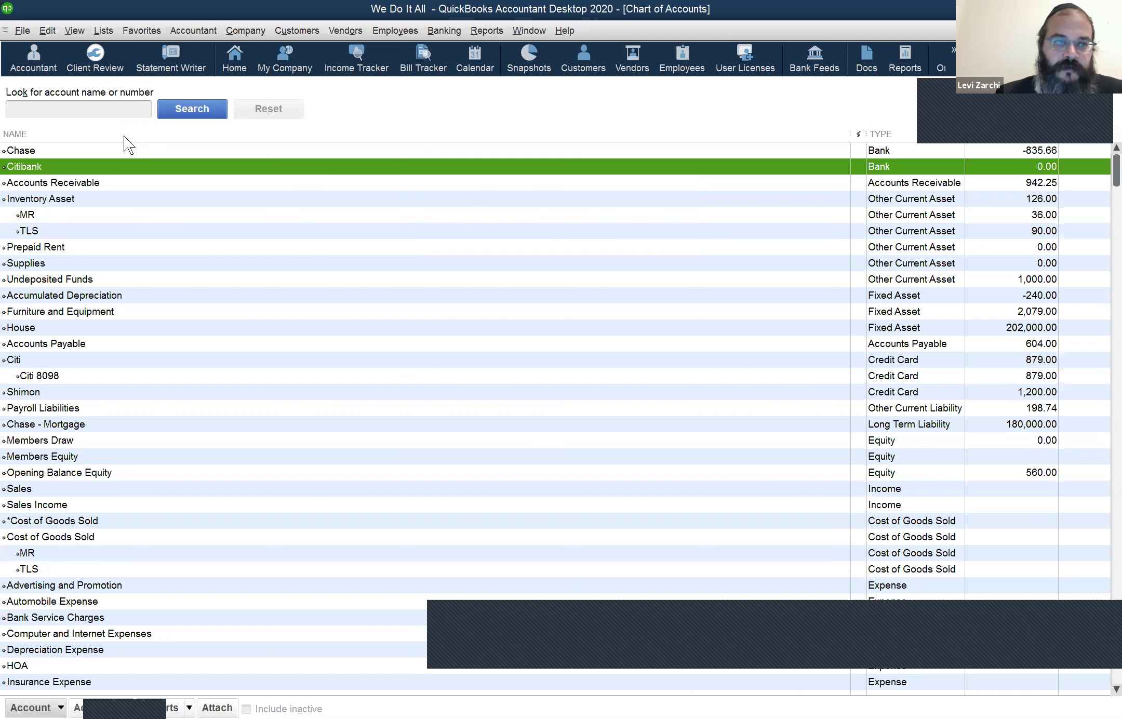
{"action": "key", "text": "Up"}
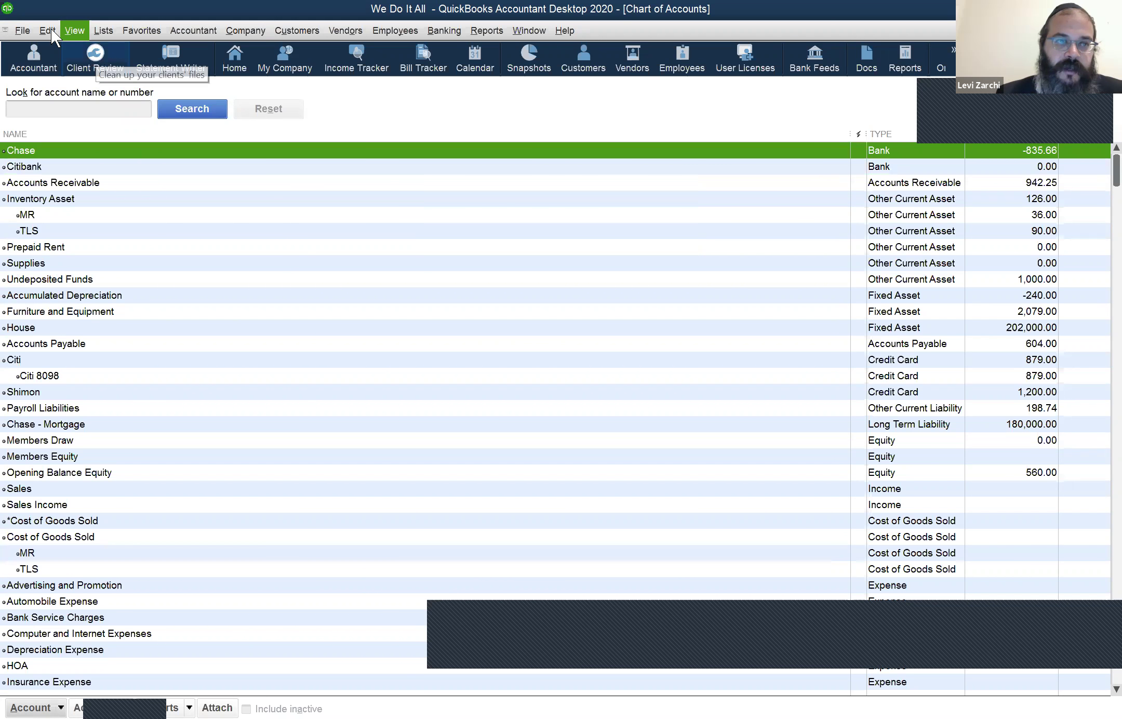
{"action": "key", "text": "alt+e"}
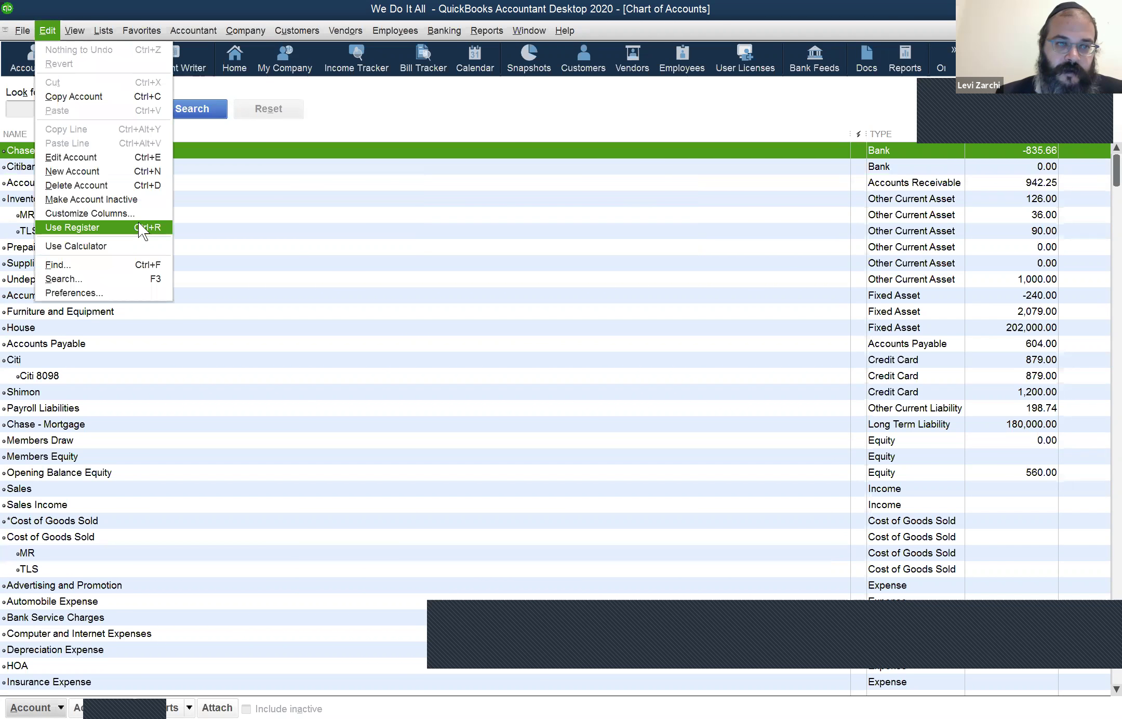
{"action": "key", "text": "Return"}
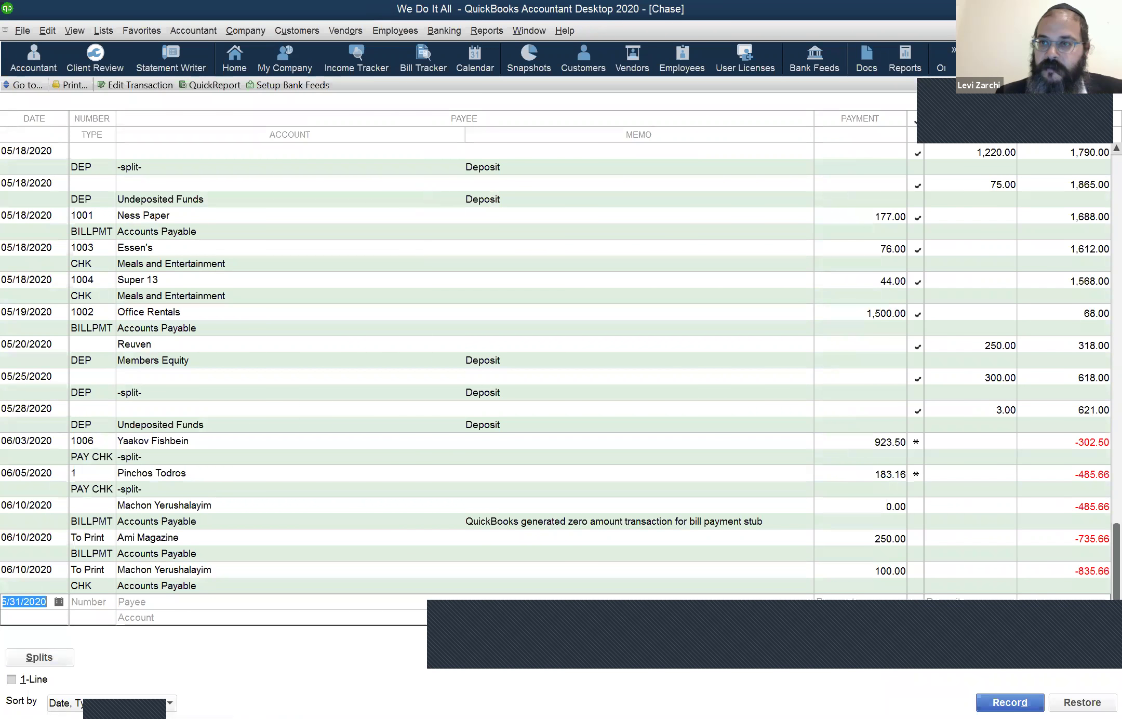
{"action": "key", "text": "Escape"}
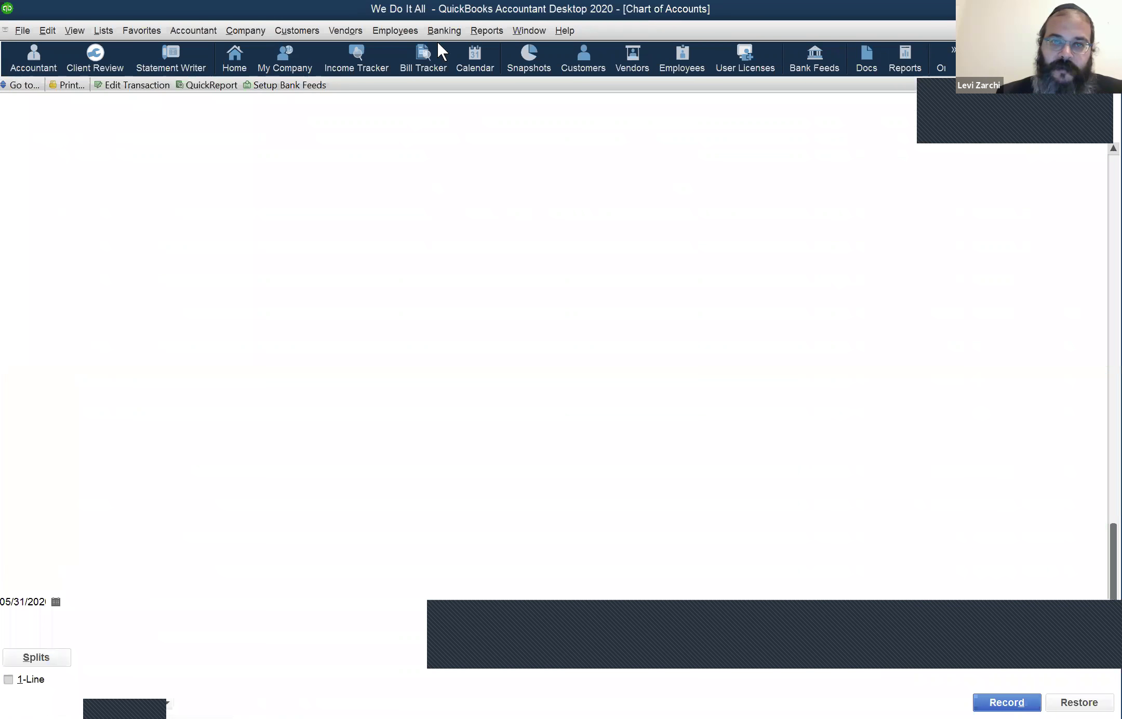
Step: Reopen the Chase register twice more, closing it after each look
{"action": "key", "text": "alt+b"}
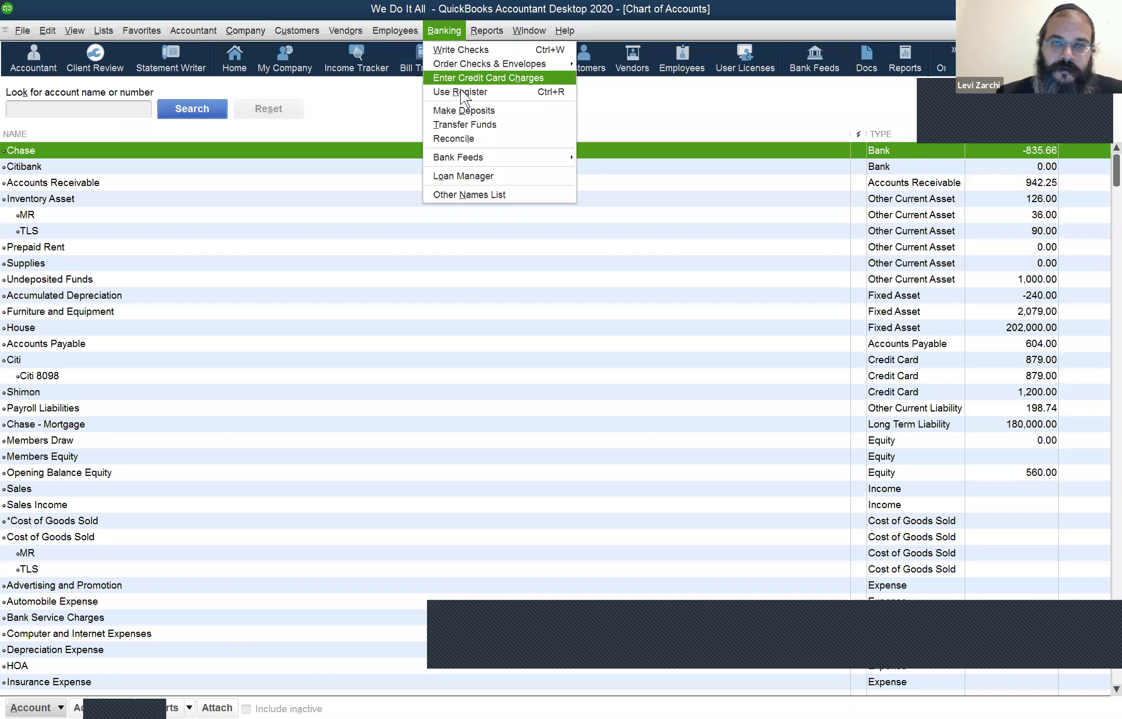
{"action": "left_click", "coordinate": [461, 93]}
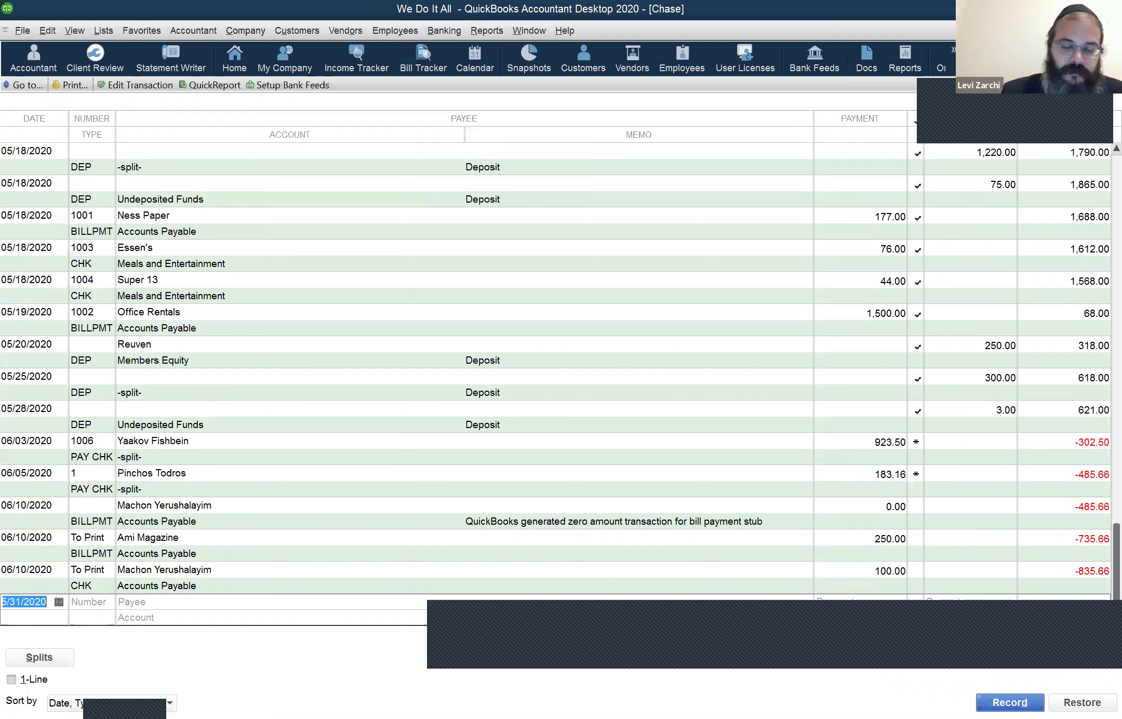
{"action": "key", "text": "Escape"}
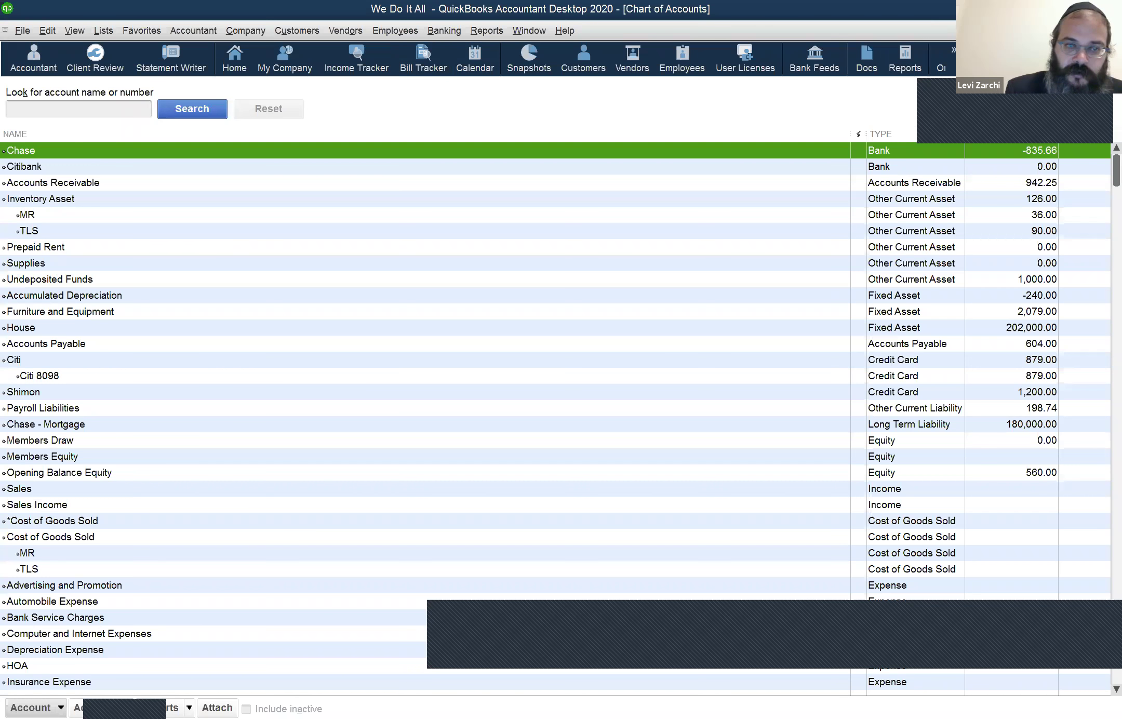
{"action": "key", "text": "ctrl+r"}
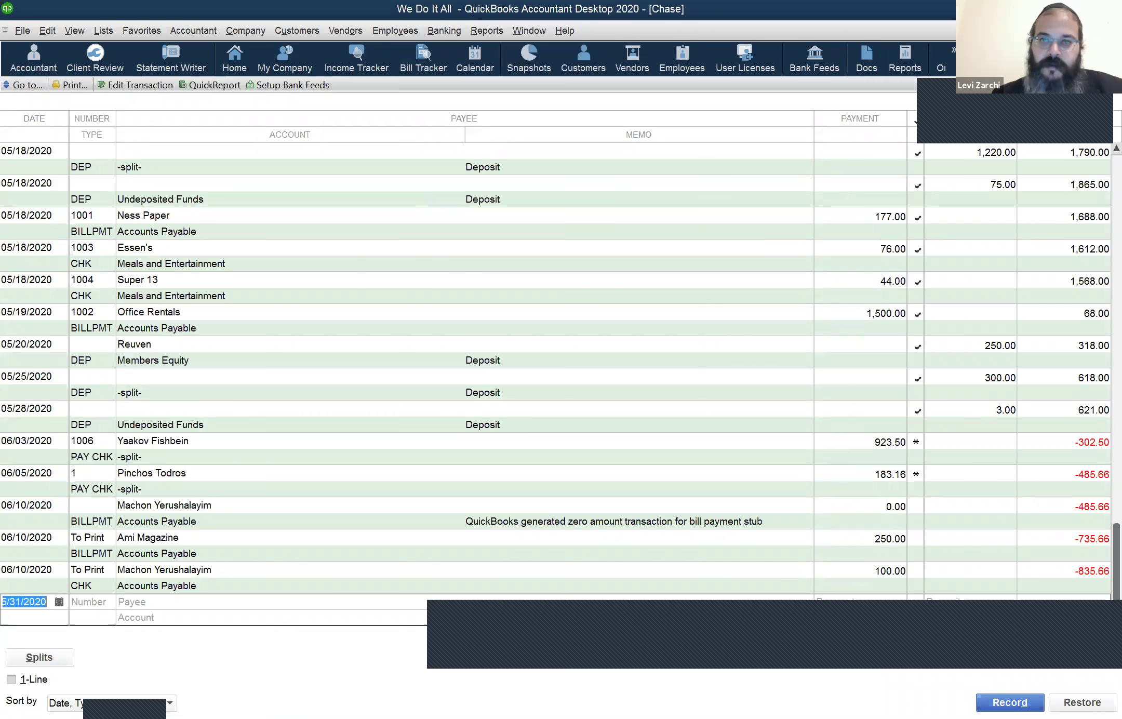
{"action": "key", "text": "Escape"}
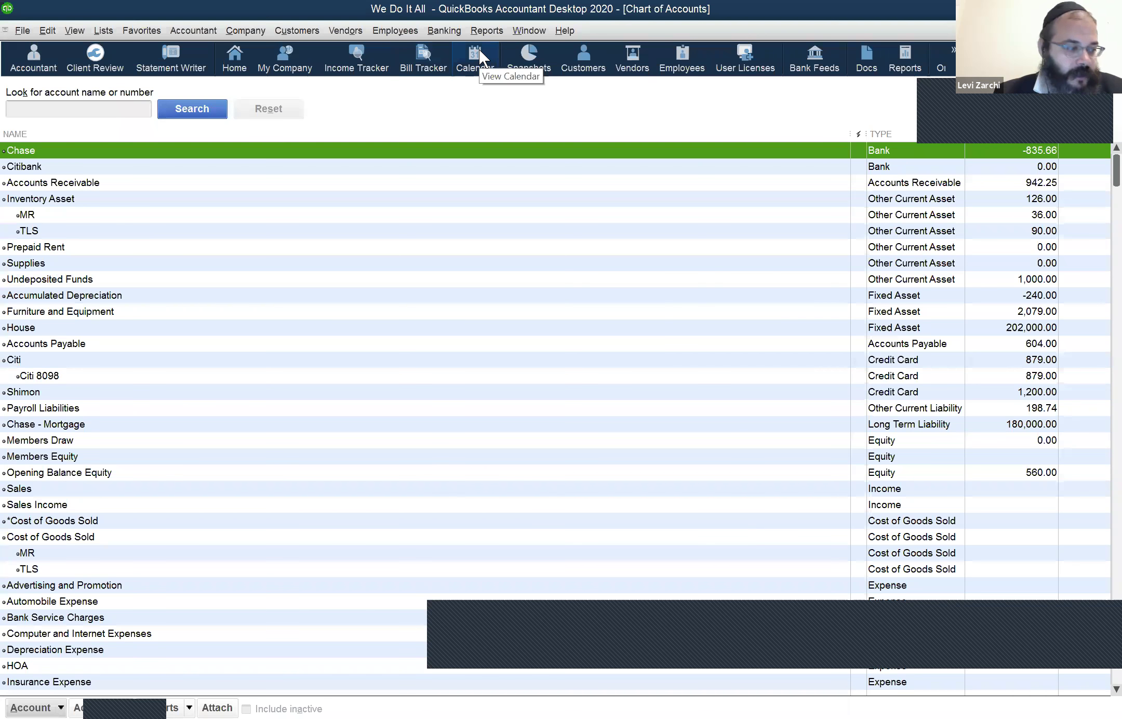
Step: Turn on the use of account numbers in the company-wide accounting preferences and save the change
{"action": "left_click", "coordinate": [52, 31]}
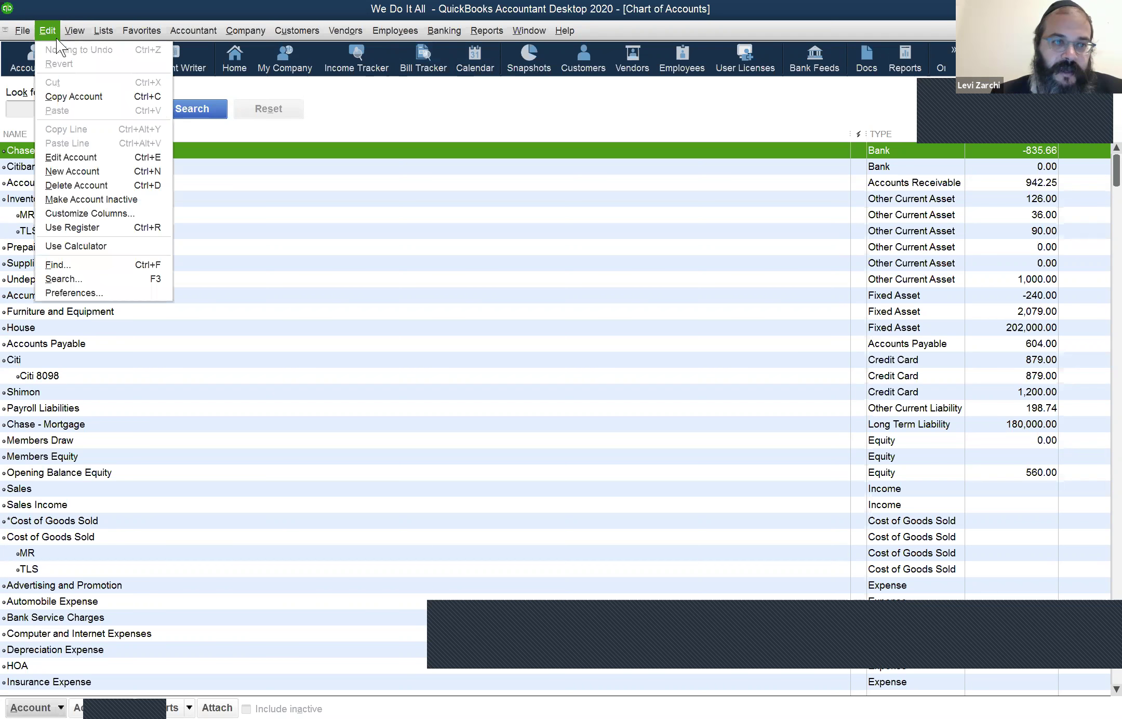
{"action": "left_click", "coordinate": [119, 291]}
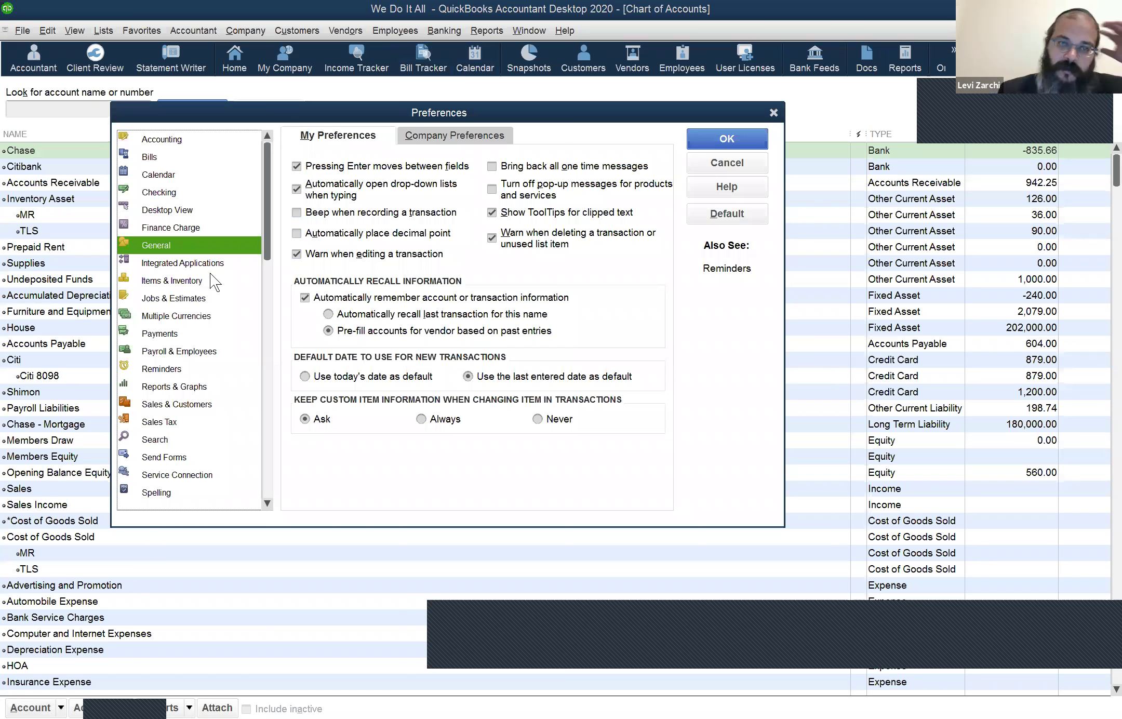
{"action": "key", "text": "Home"}
{"action": "left_click", "coordinate": [172, 250]}
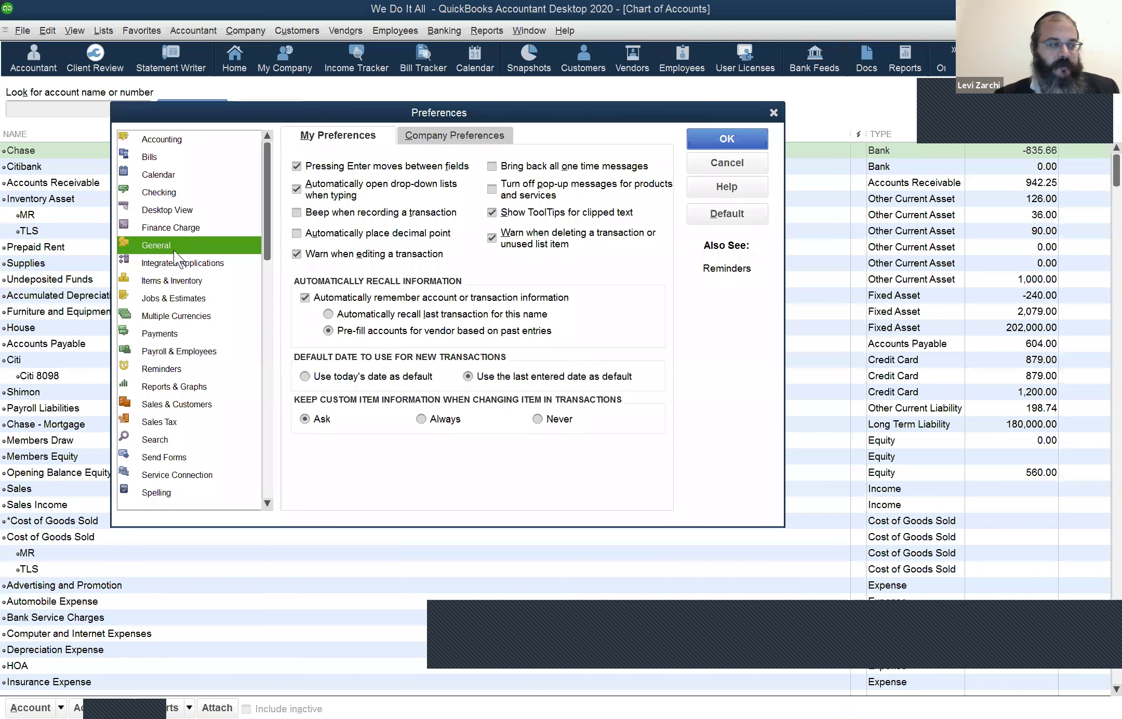
{"action": "left_click", "coordinate": [183, 142]}
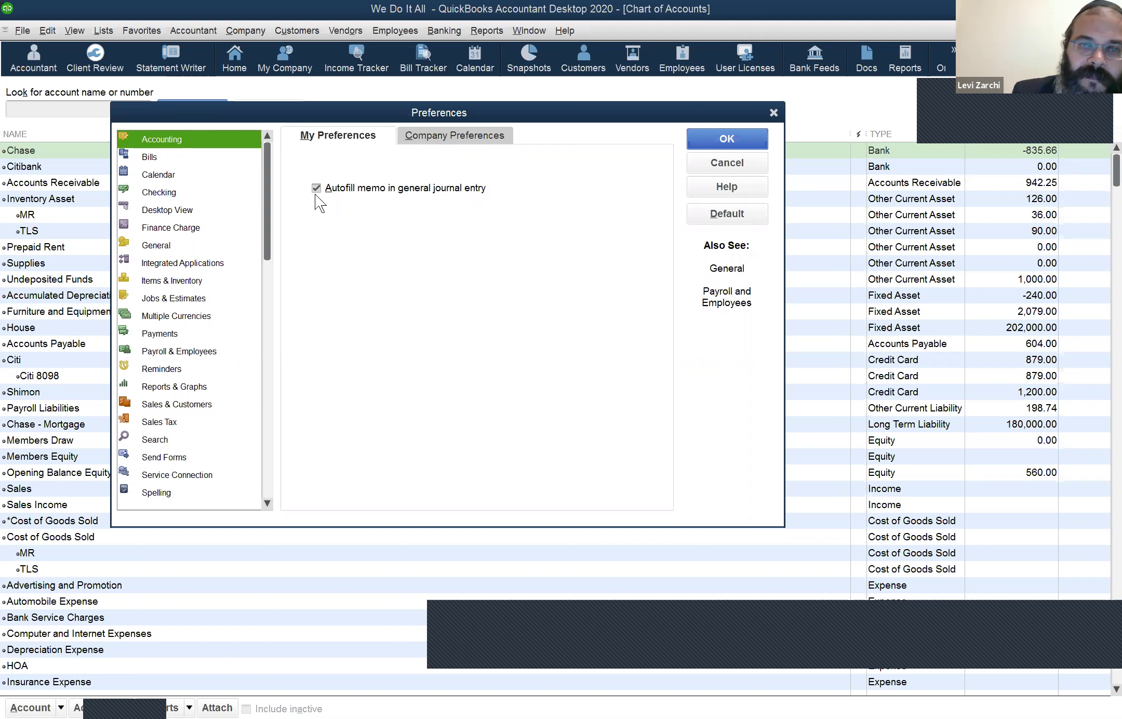
{"action": "left_click", "coordinate": [408, 140]}
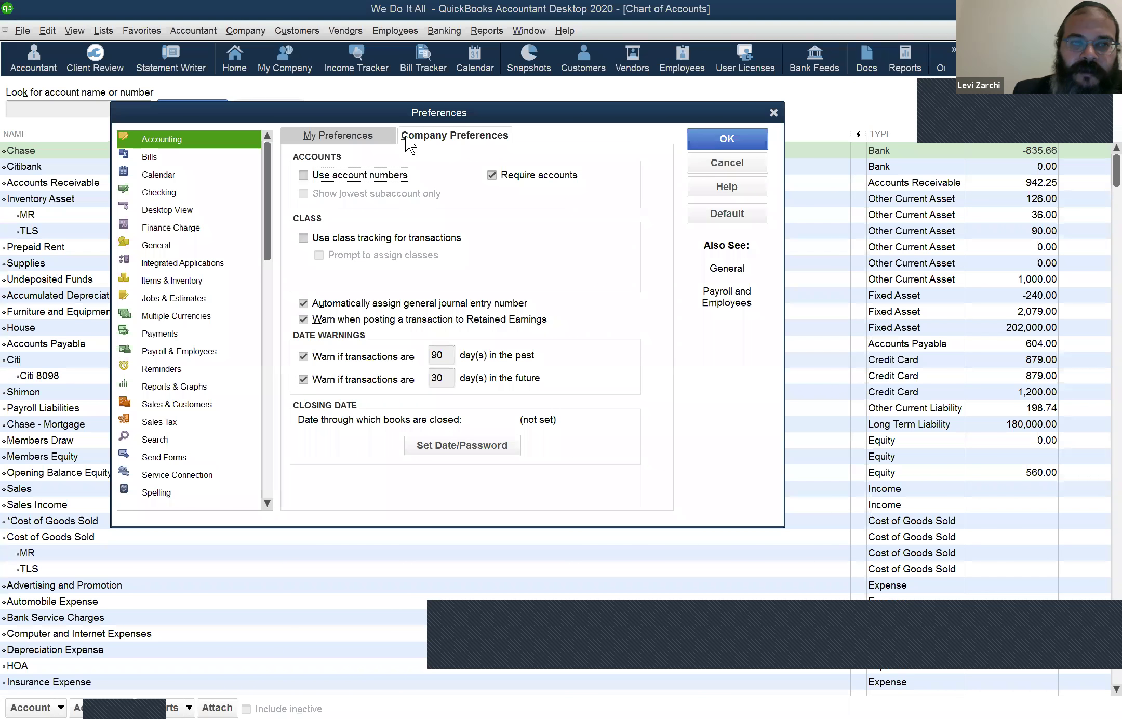
{"action": "left_click", "coordinate": [357, 174]}
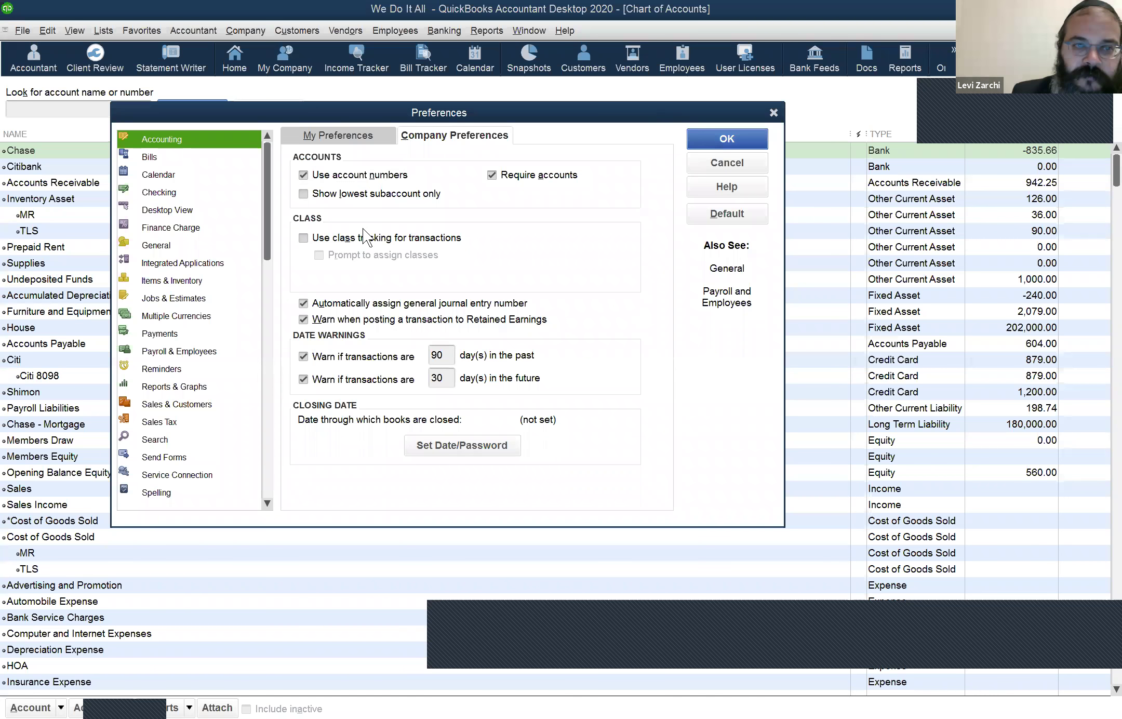
{"action": "key", "text": "Return"}
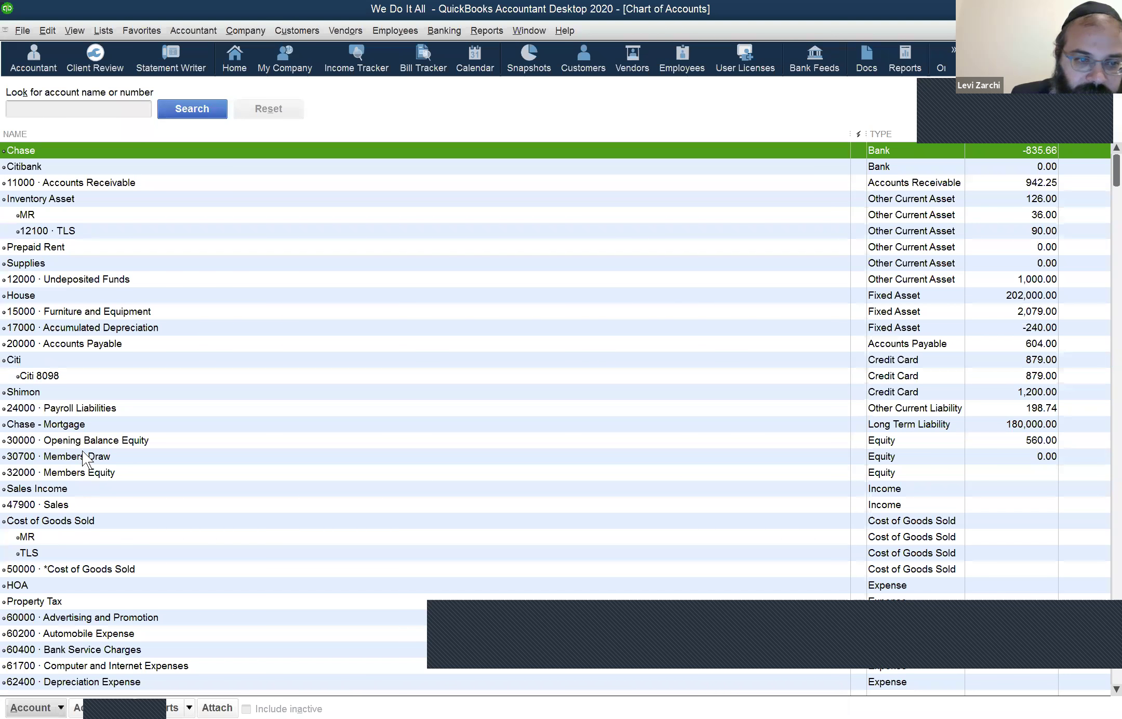
Step: Examine the account numbering across the Chart of Accounts, comparing the number ranges of the asset, liability, equity and income accounts
{"action": "scroll", "coordinate": [793, 462], "scroll_direction": "down", "scroll_amount": 2}
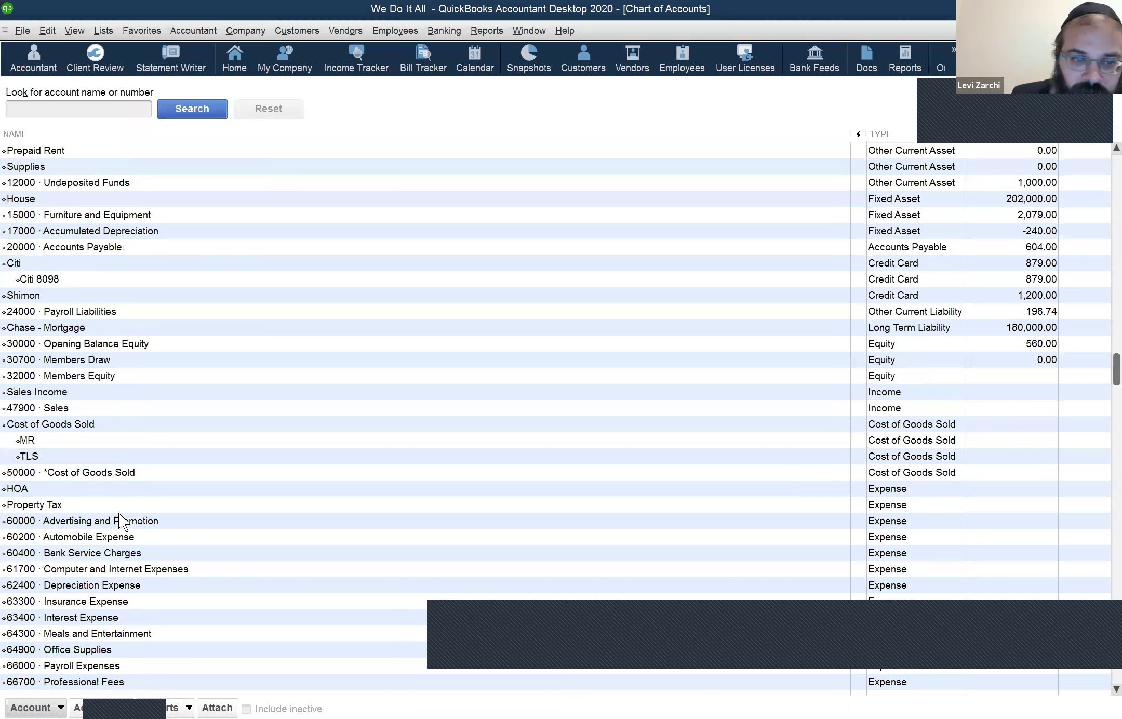
{"action": "scroll", "coordinate": [267, 473], "scroll_direction": "down", "scroll_amount": 3}
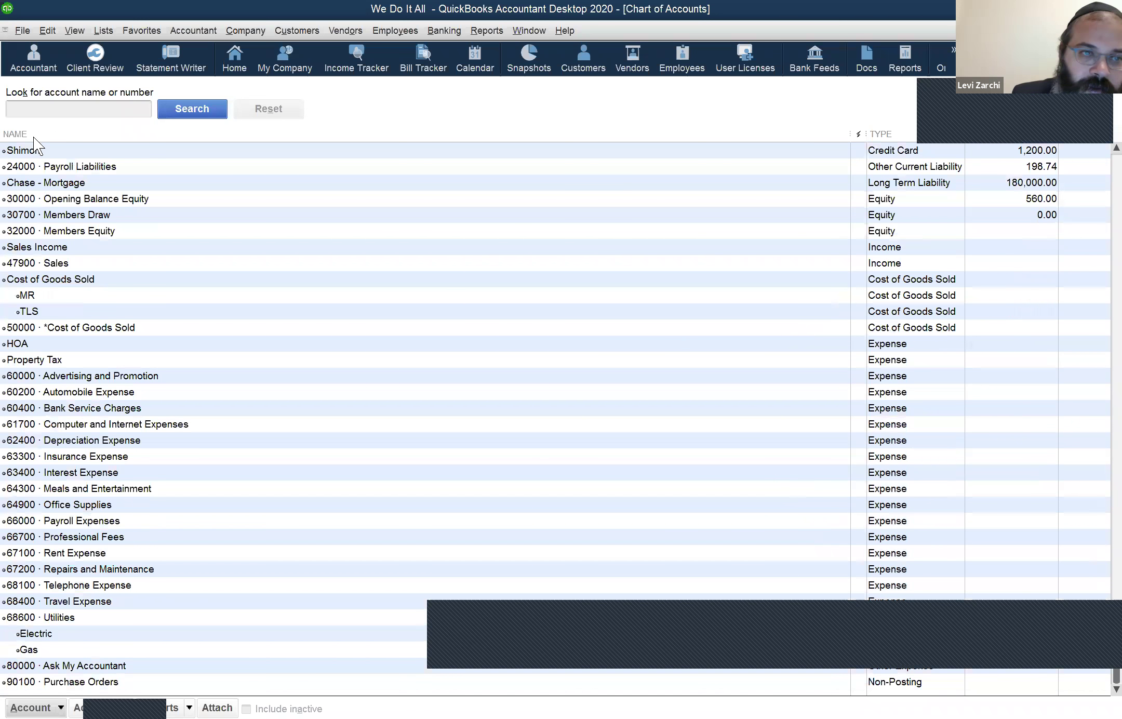
{"action": "scroll", "coordinate": [67, 160], "scroll_direction": "up", "scroll_amount": 5}
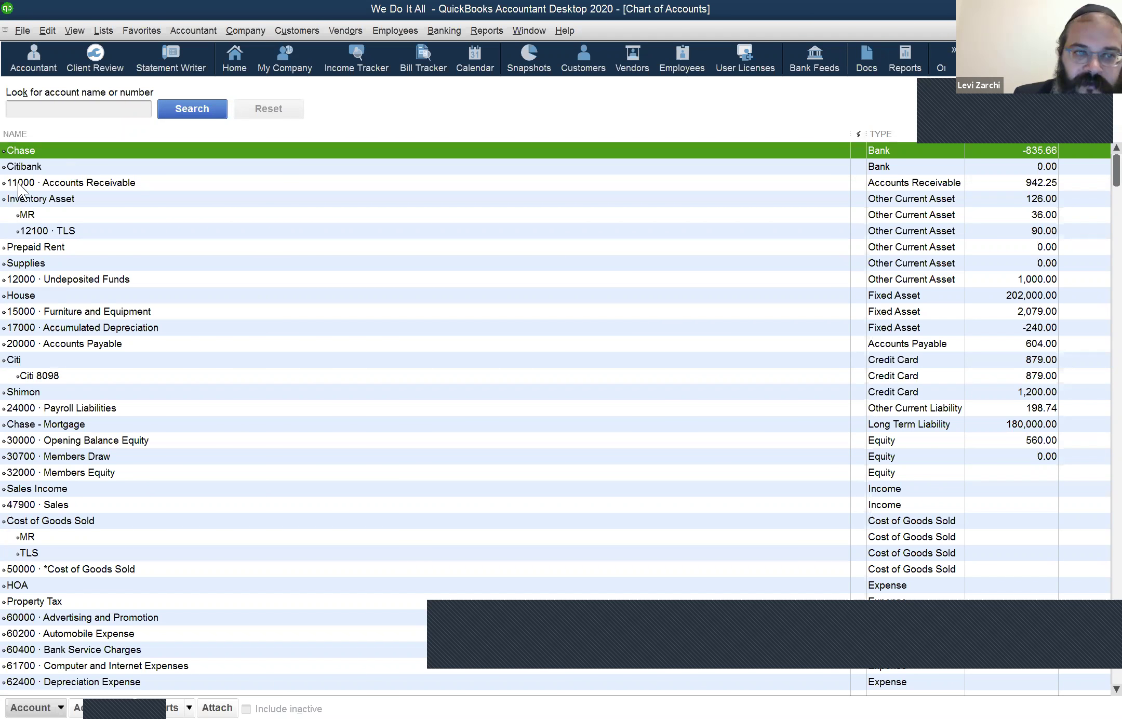
{"action": "left_click", "coordinate": [27, 345]}
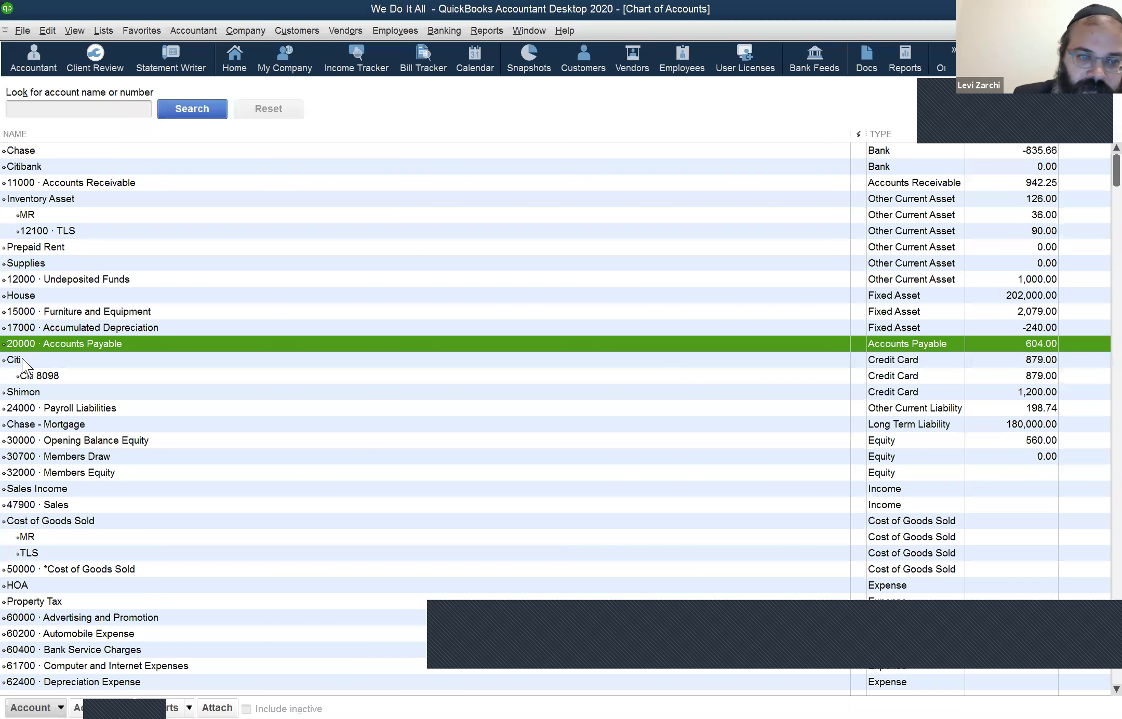
{"action": "left_click", "coordinate": [31, 440]}
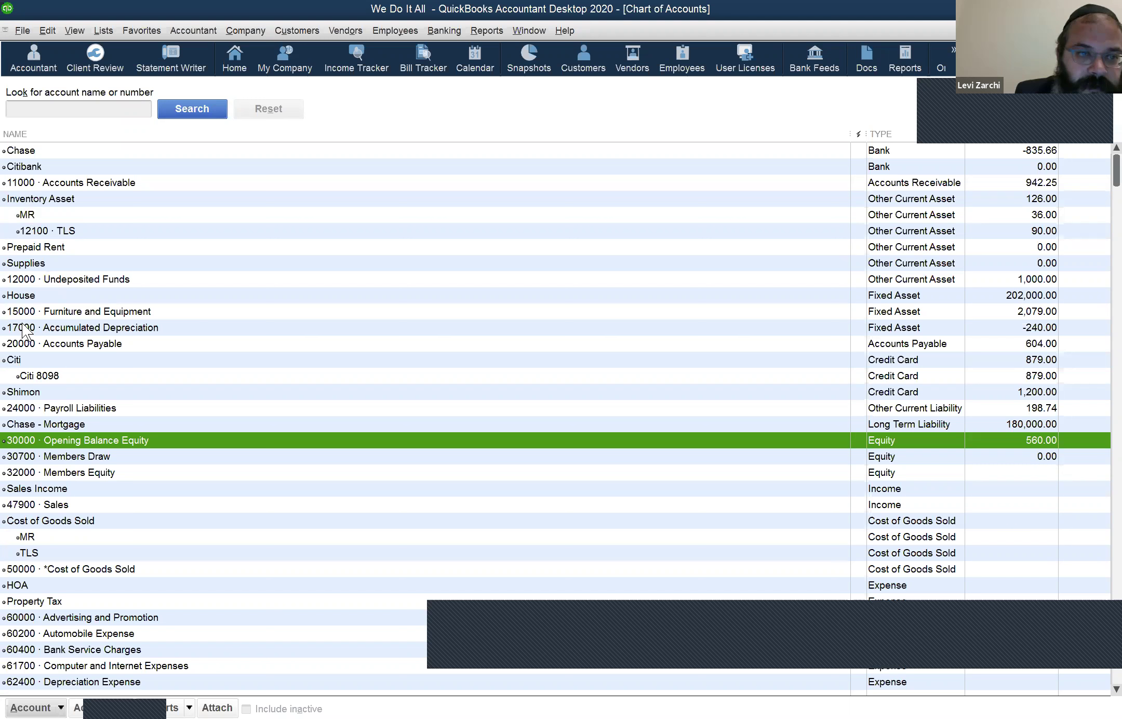
{"action": "left_click", "coordinate": [26, 345]}
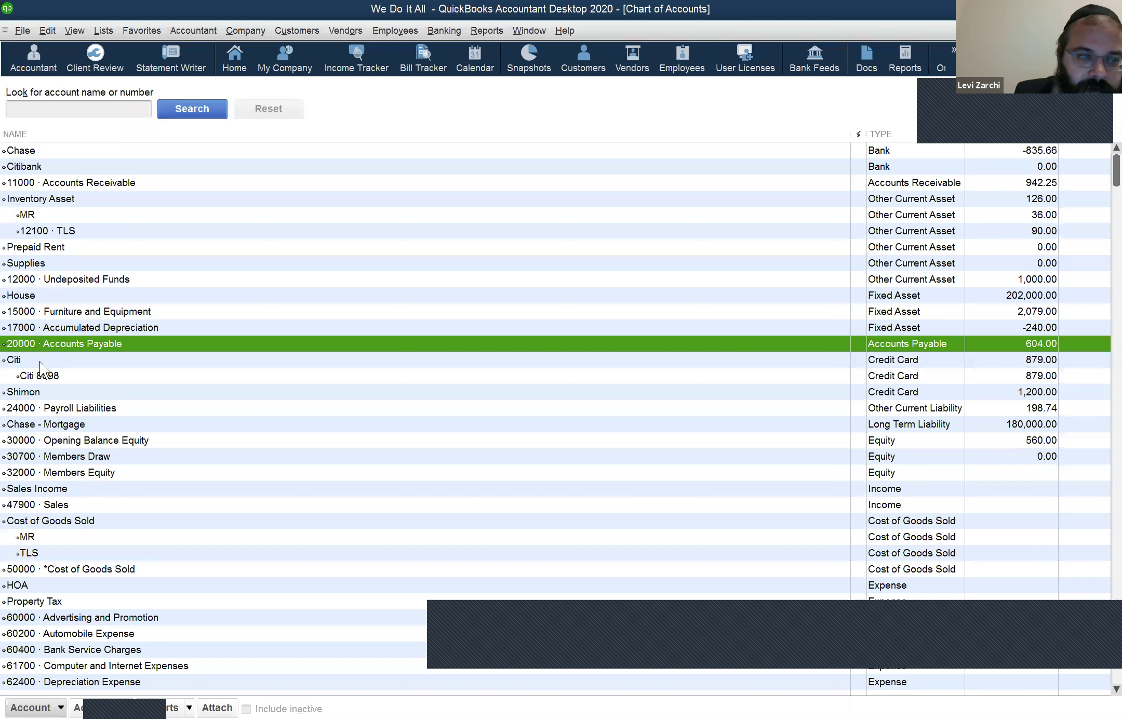
{"action": "key", "text": "Down"}
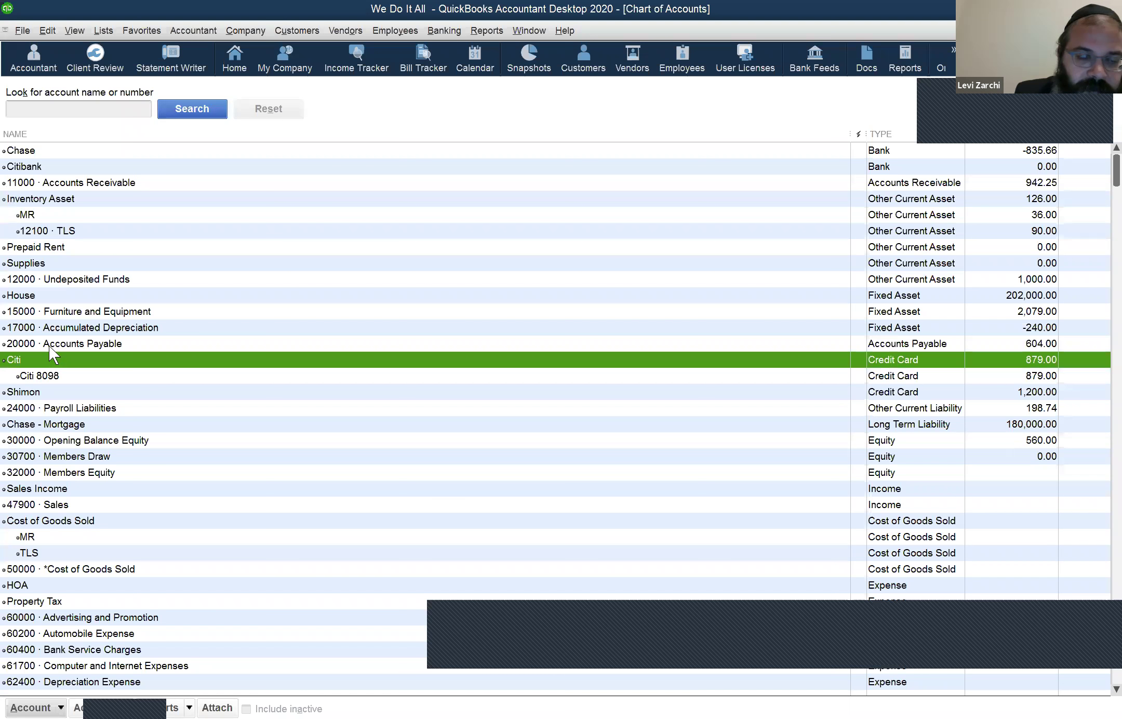
{"action": "left_click", "coordinate": [49, 345]}
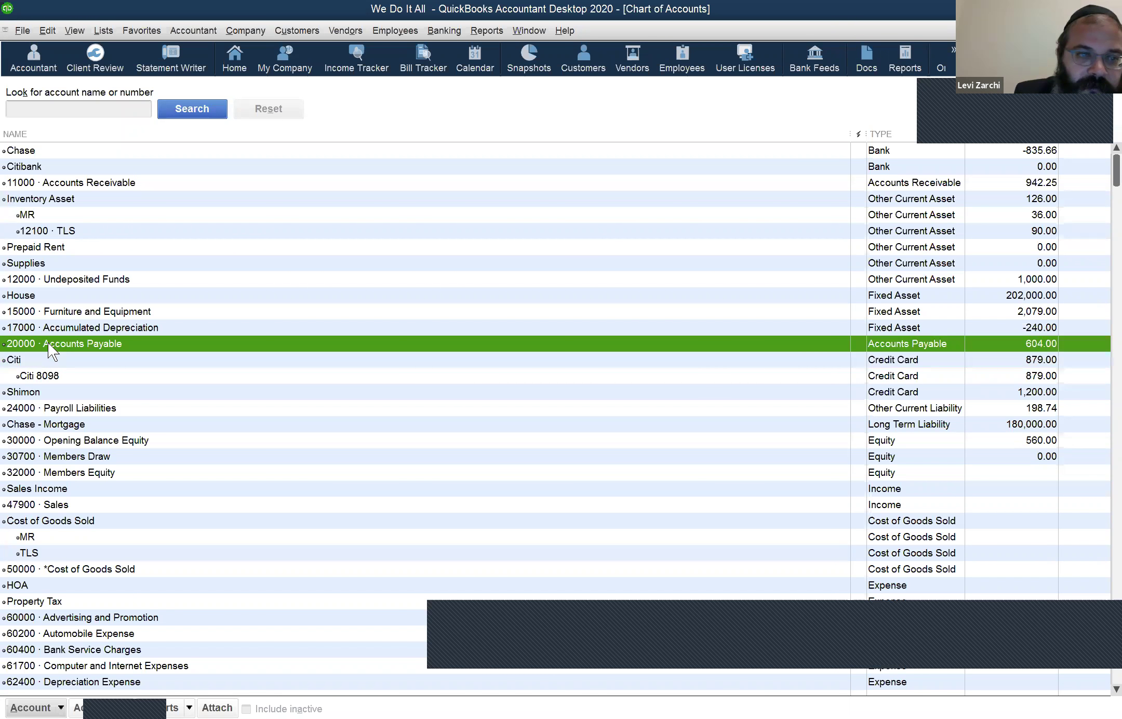
{"action": "left_click", "coordinate": [54, 447]}
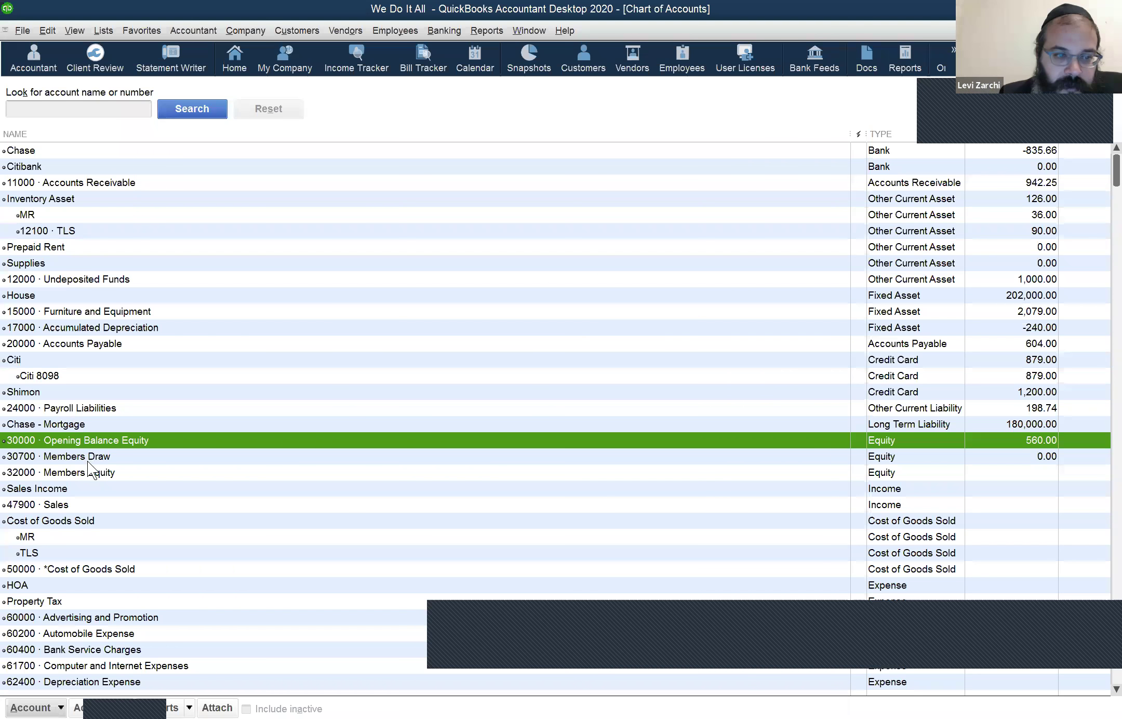
{"action": "left_click", "coordinate": [80, 495]}
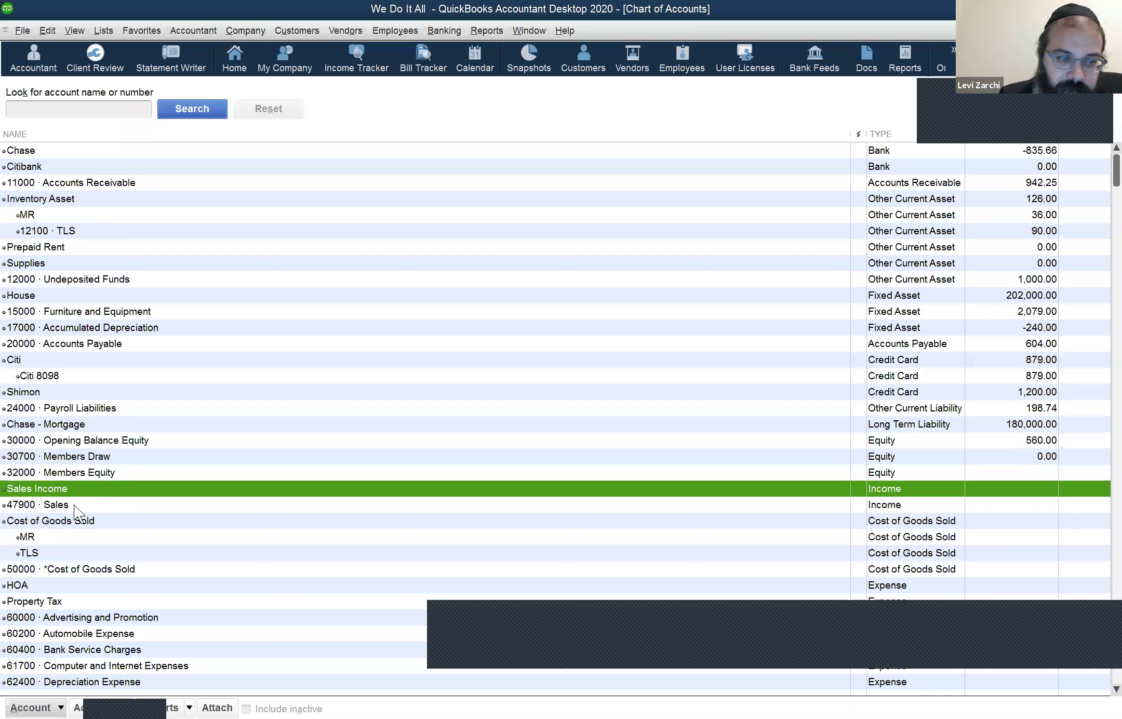
{"action": "left_click", "coordinate": [74, 504]}
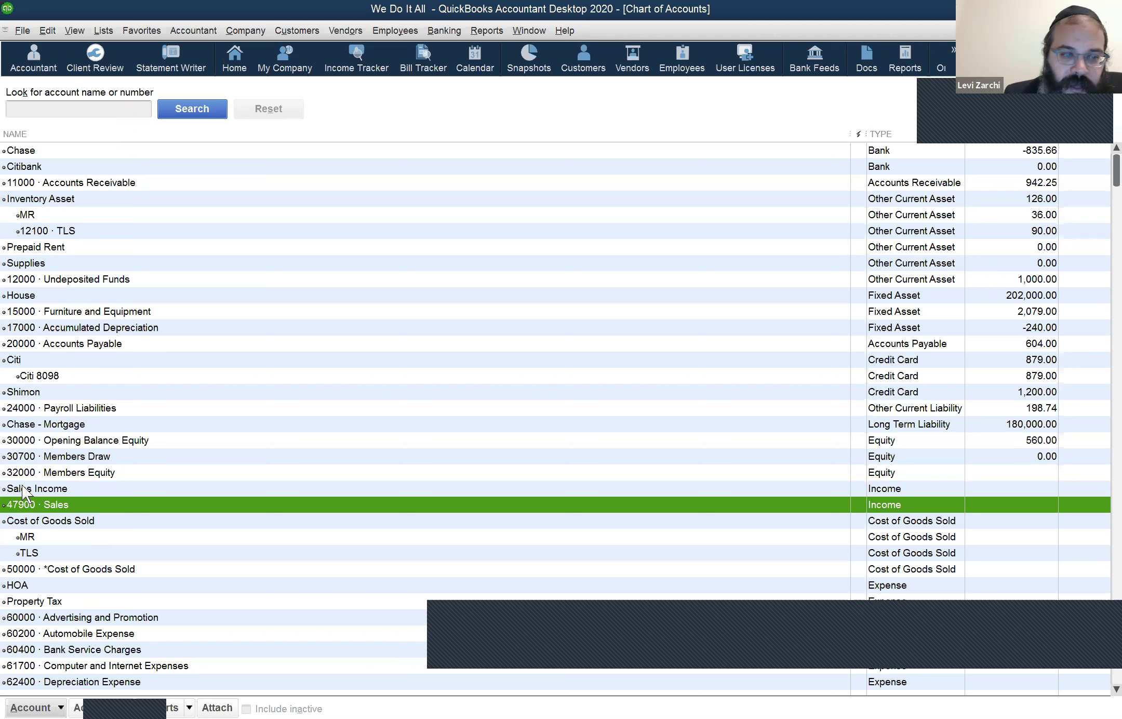
Step: Examine the number ranges of the Cost of Goods Sold and expense accounts, including Bank Service Charges
{"action": "scroll", "coordinate": [130, 459], "scroll_direction": "down", "scroll_amount": 1}
{"action": "scroll", "coordinate": [97, 332], "scroll_direction": "down", "scroll_amount": 4}
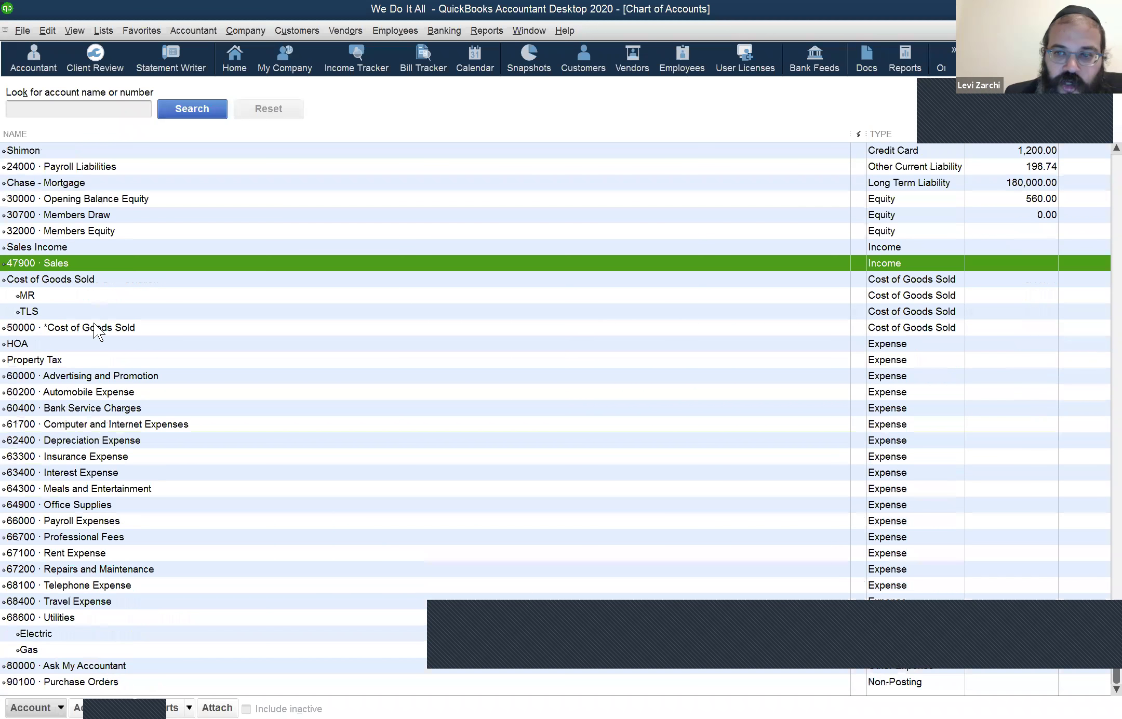
{"action": "left_click", "coordinate": [95, 328]}
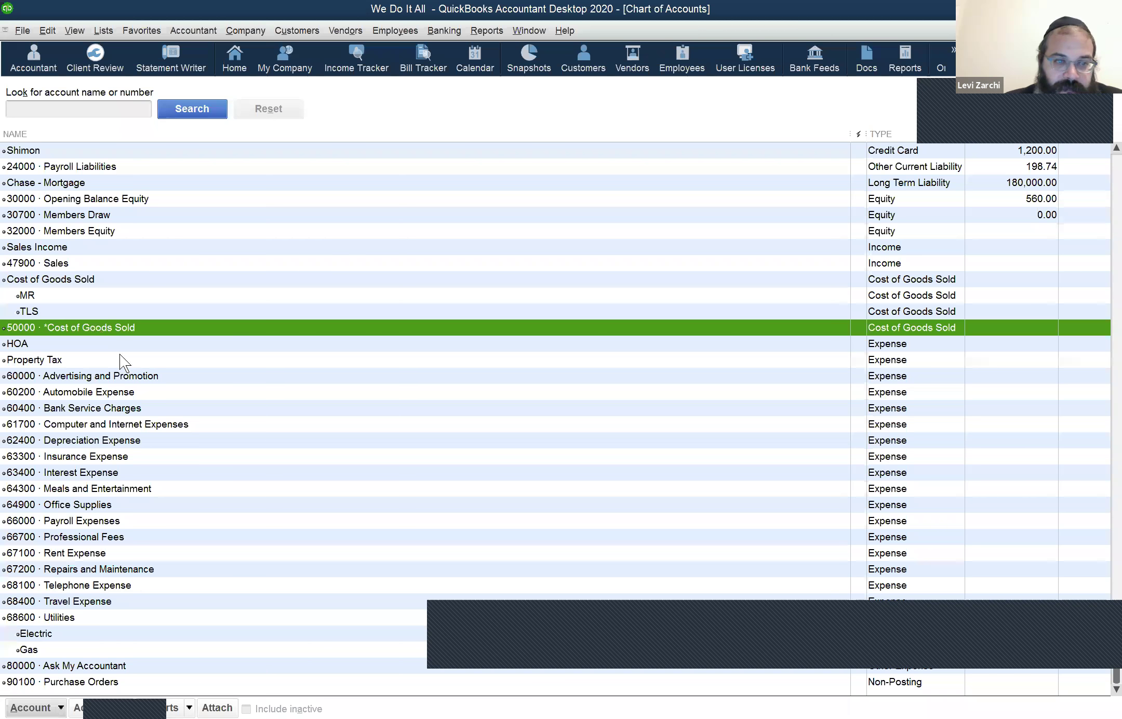
{"action": "left_click", "coordinate": [142, 409]}
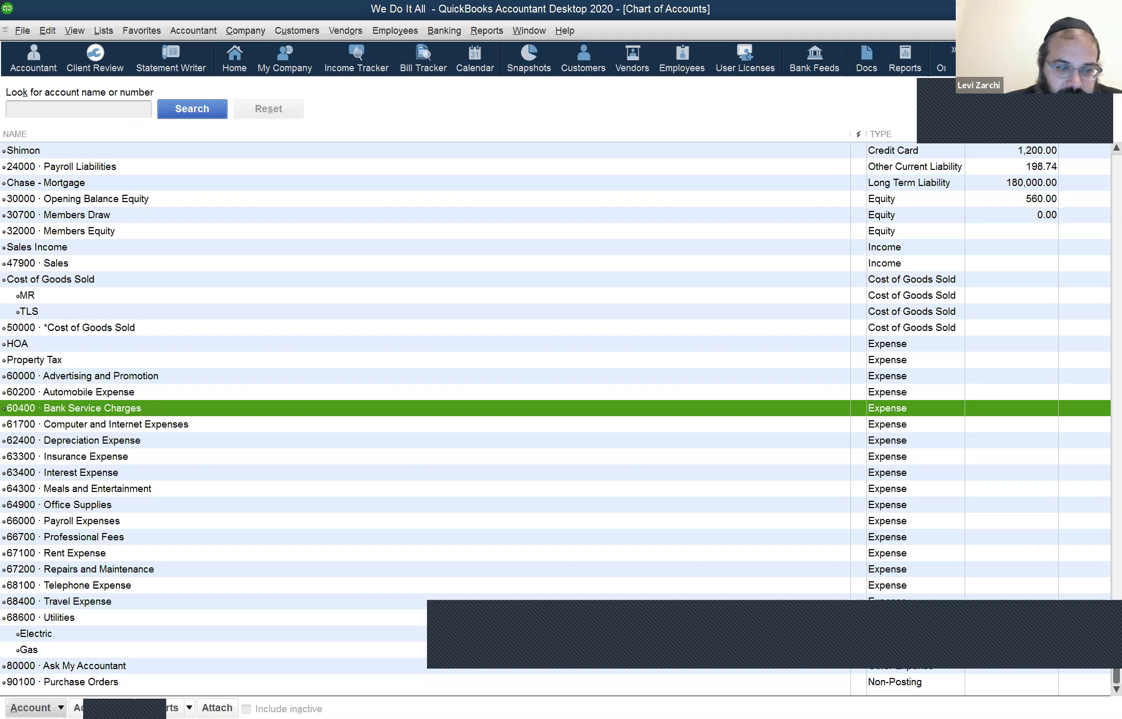
Step: Examine the numbering of the Utilities subaccounts, Ask My Accountant and Purchase Orders at the end of the Chart of Accounts
{"action": "left_click", "coordinate": [65, 641]}
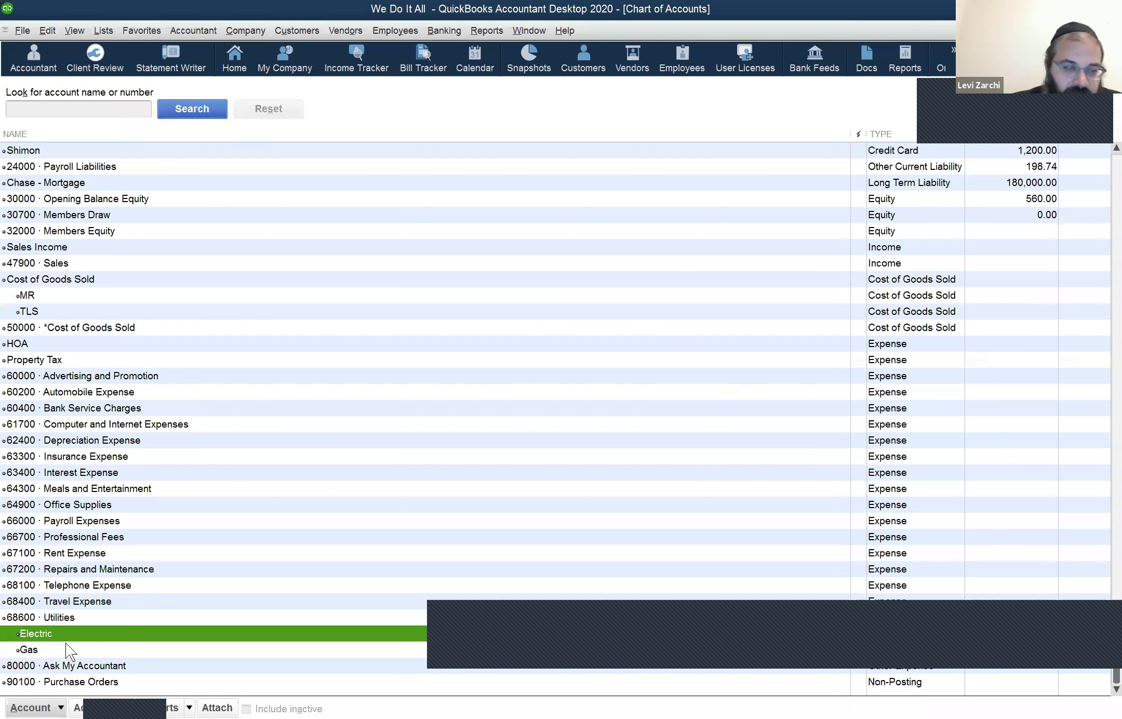
{"action": "left_click", "coordinate": [116, 672]}
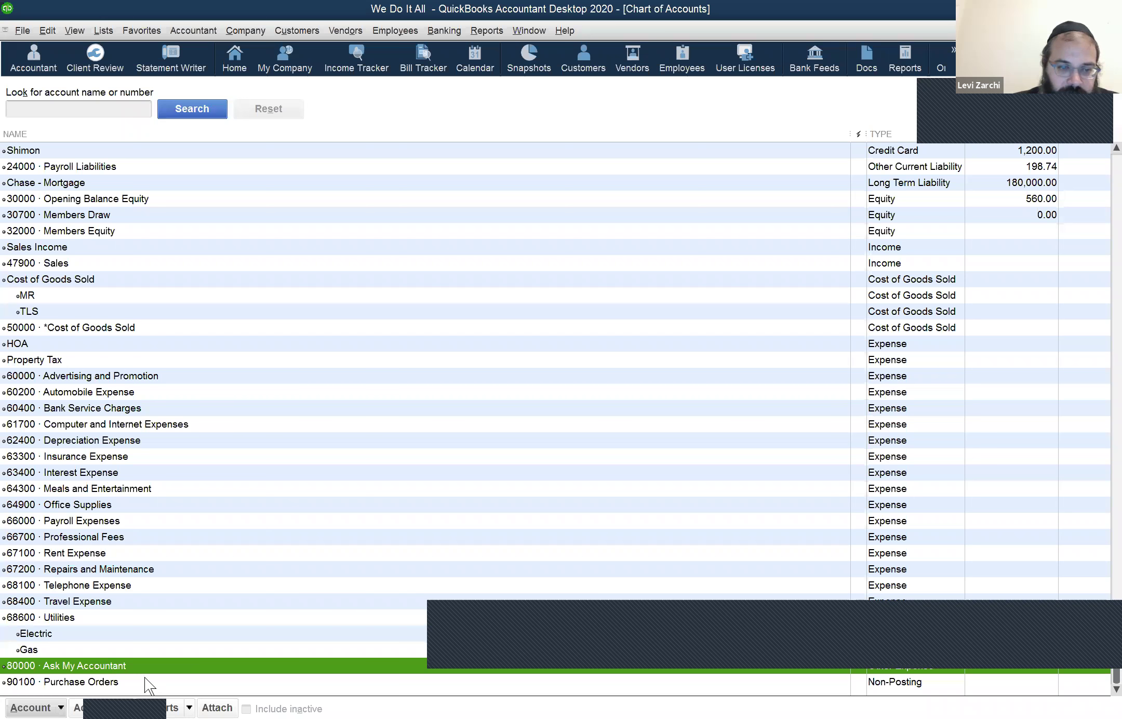
{"action": "key", "text": "Down"}
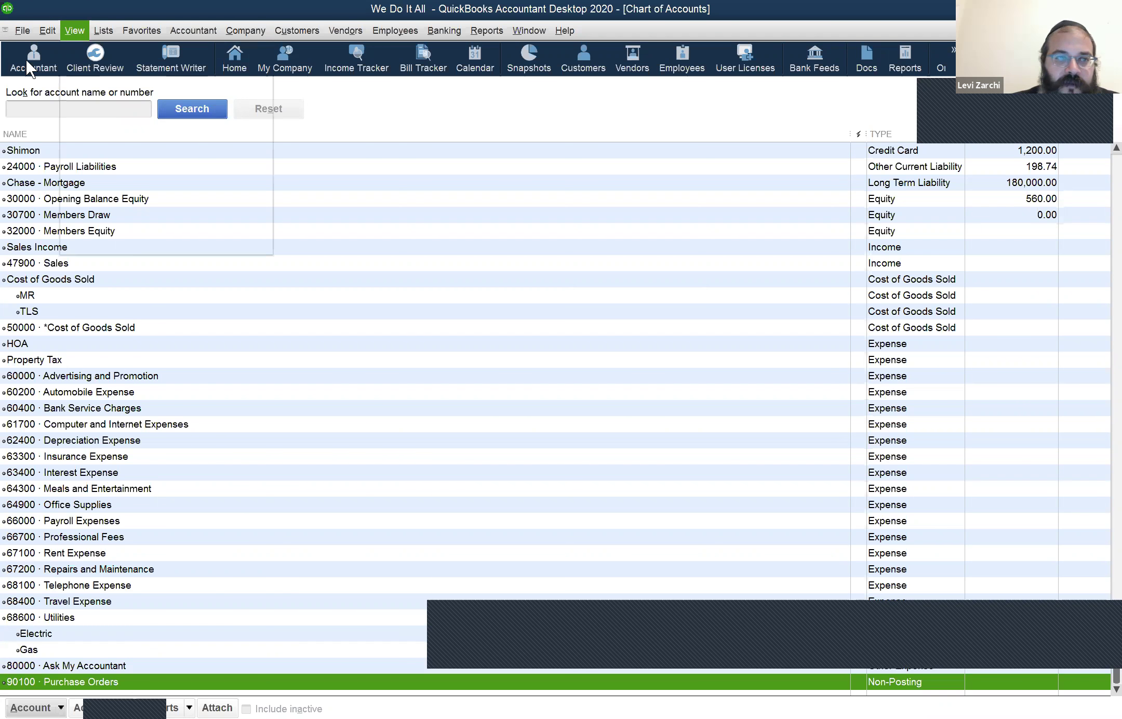
Step: Turn off the use of account numbers in the company-wide accounting preferences and save the change
{"action": "left_click", "coordinate": [29, 26]}
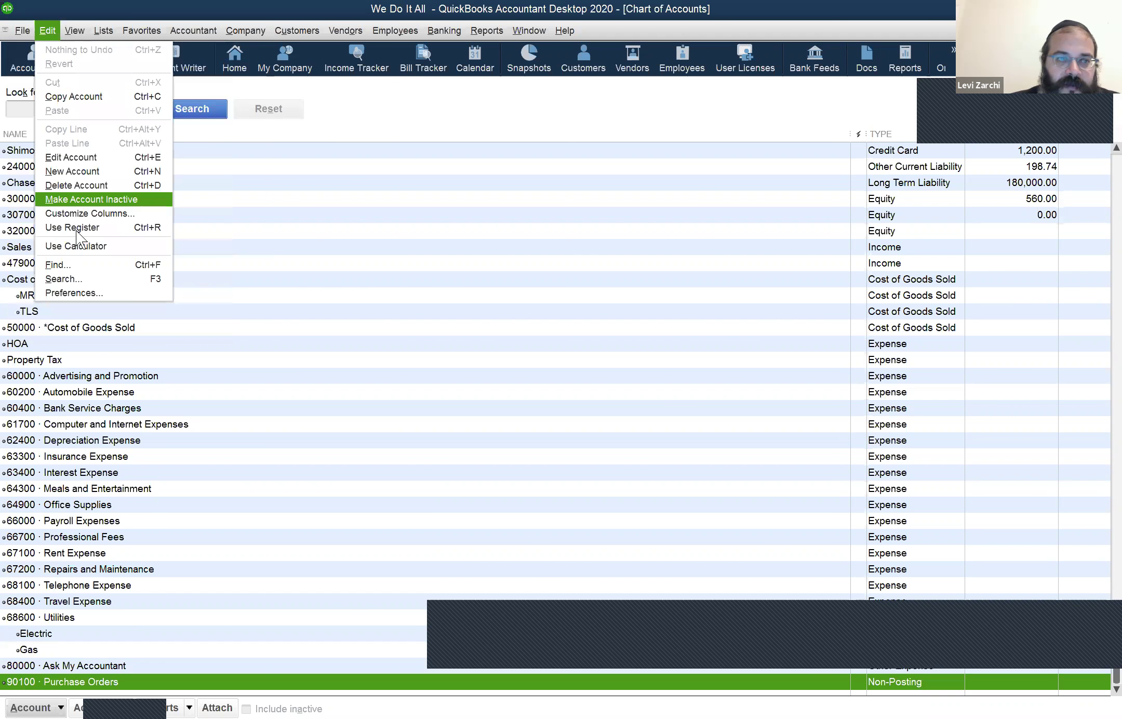
{"action": "left_click", "coordinate": [82, 296]}
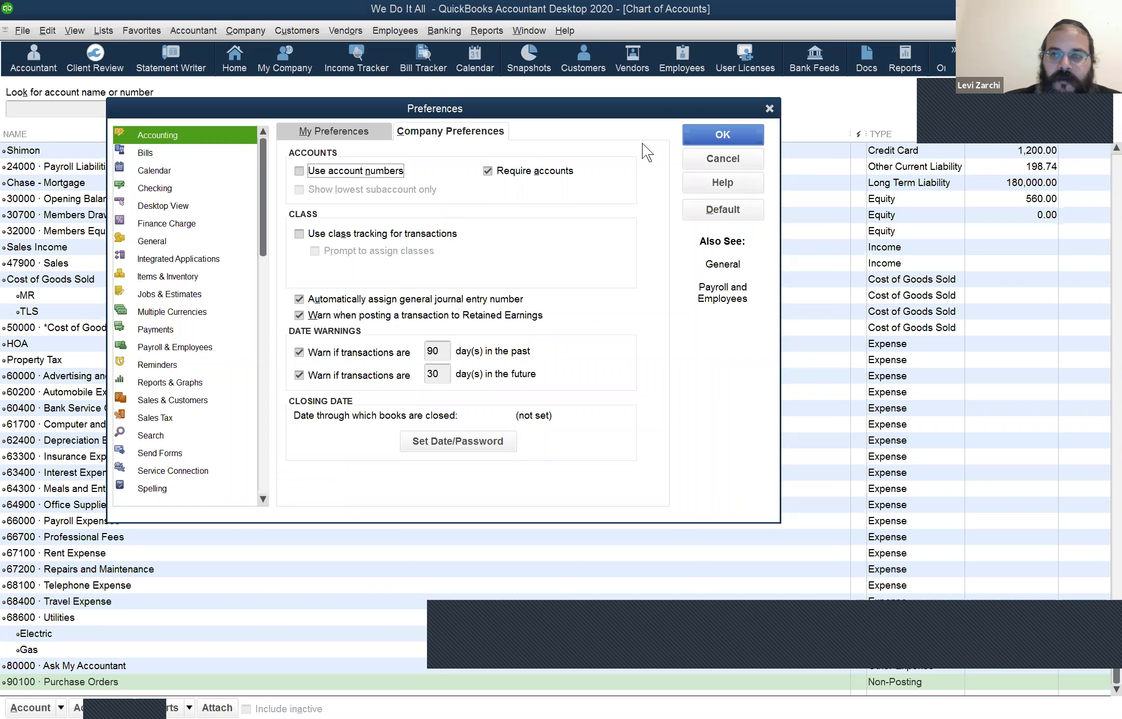
{"action": "left_click", "coordinate": [694, 133]}
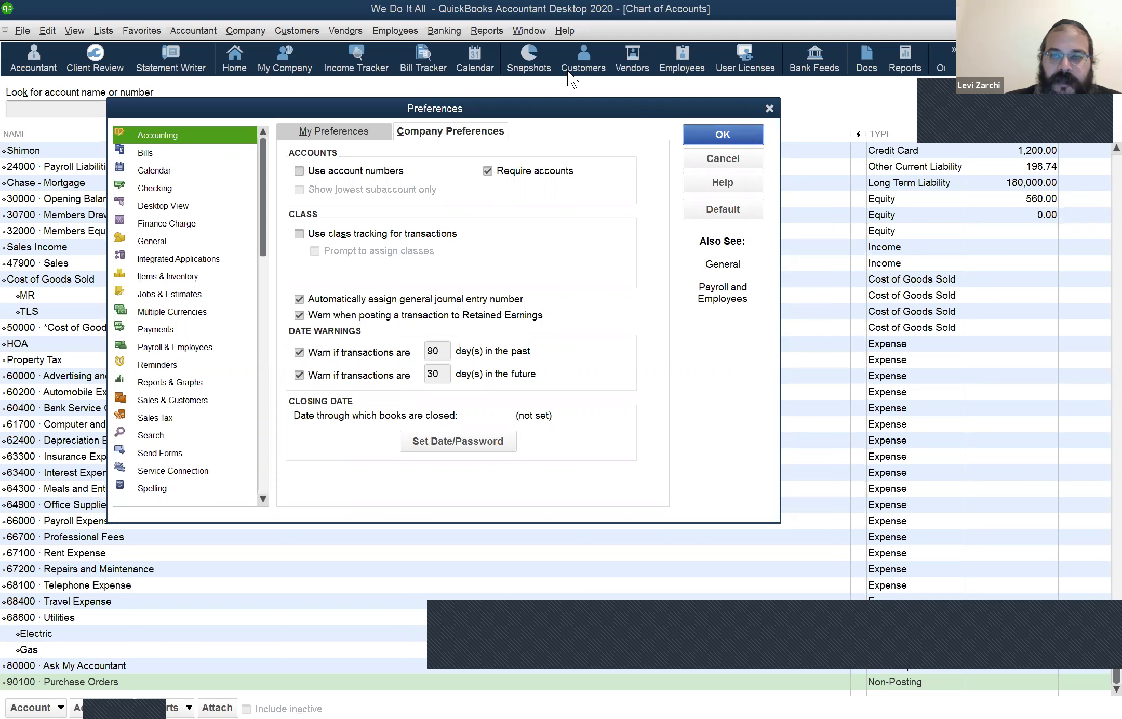
Step: Open the Profit & Loss report and set its period from 01/01/2020 to 12/31/2020
{"action": "key", "text": "alt+w"}
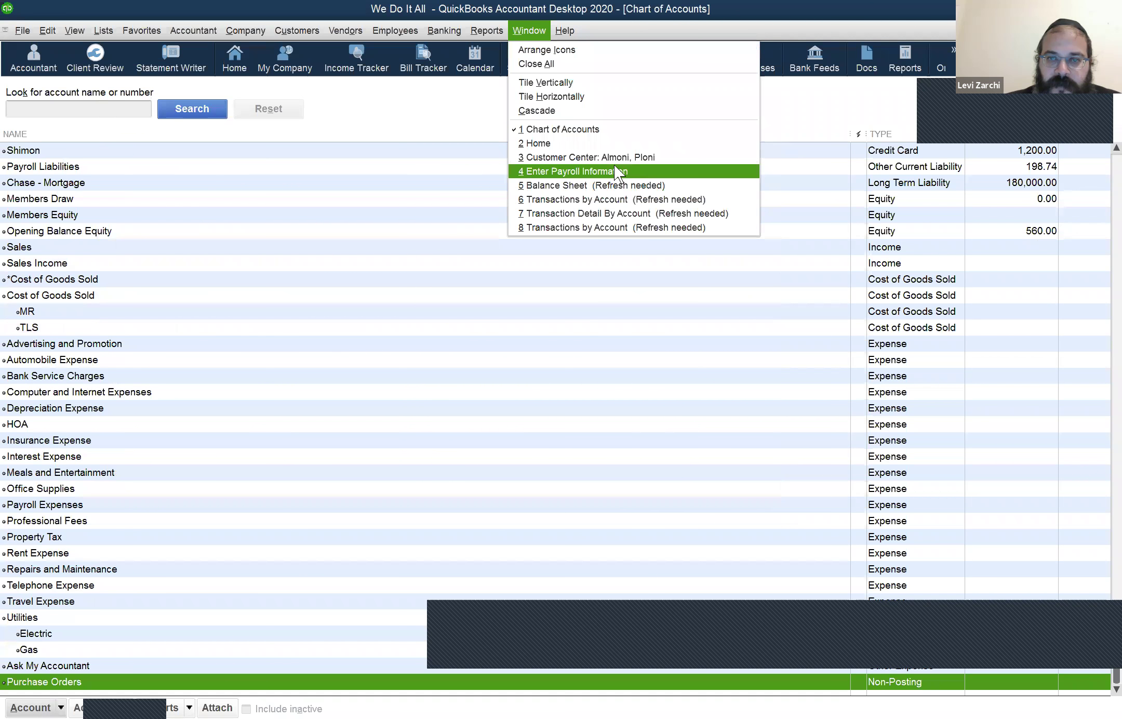
{"action": "left_click", "coordinate": [477, 36]}
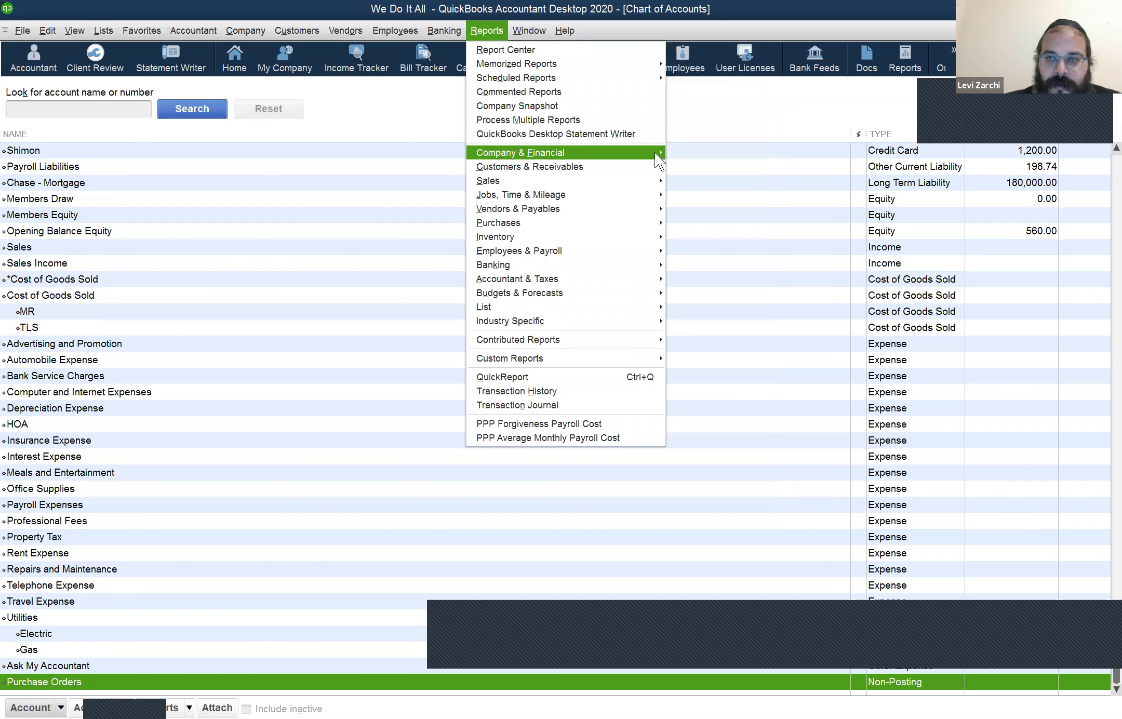
{"action": "left_click", "coordinate": [672, 154]}
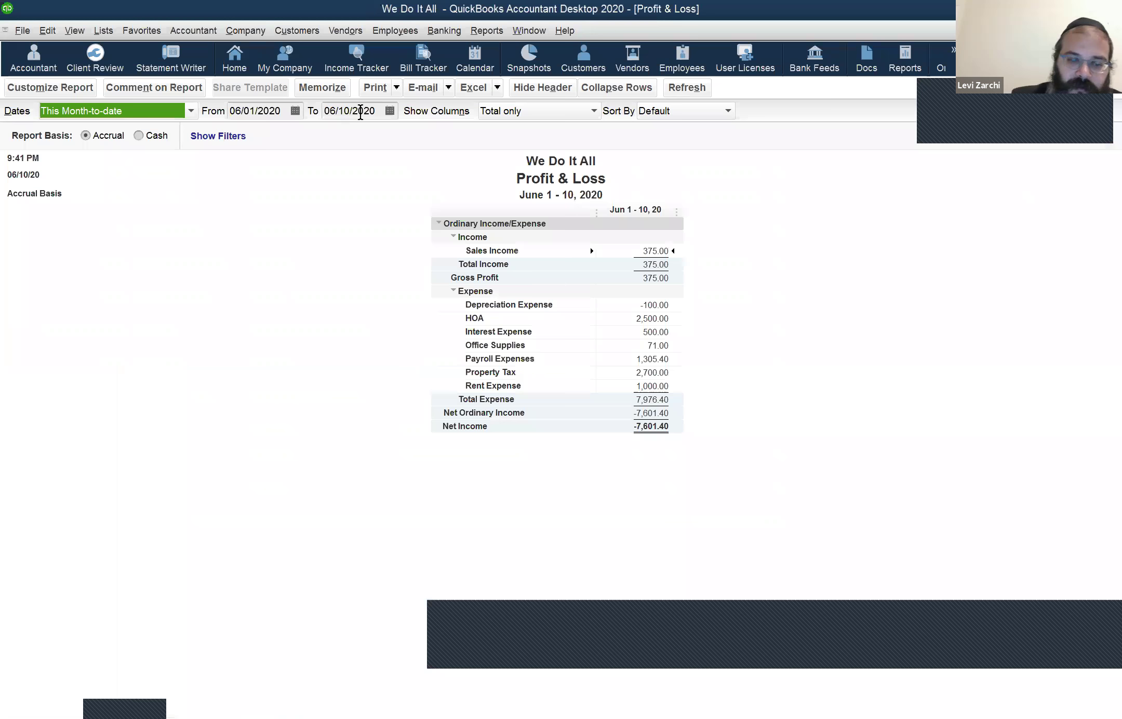
{"action": "left_click", "coordinate": [361, 113]}
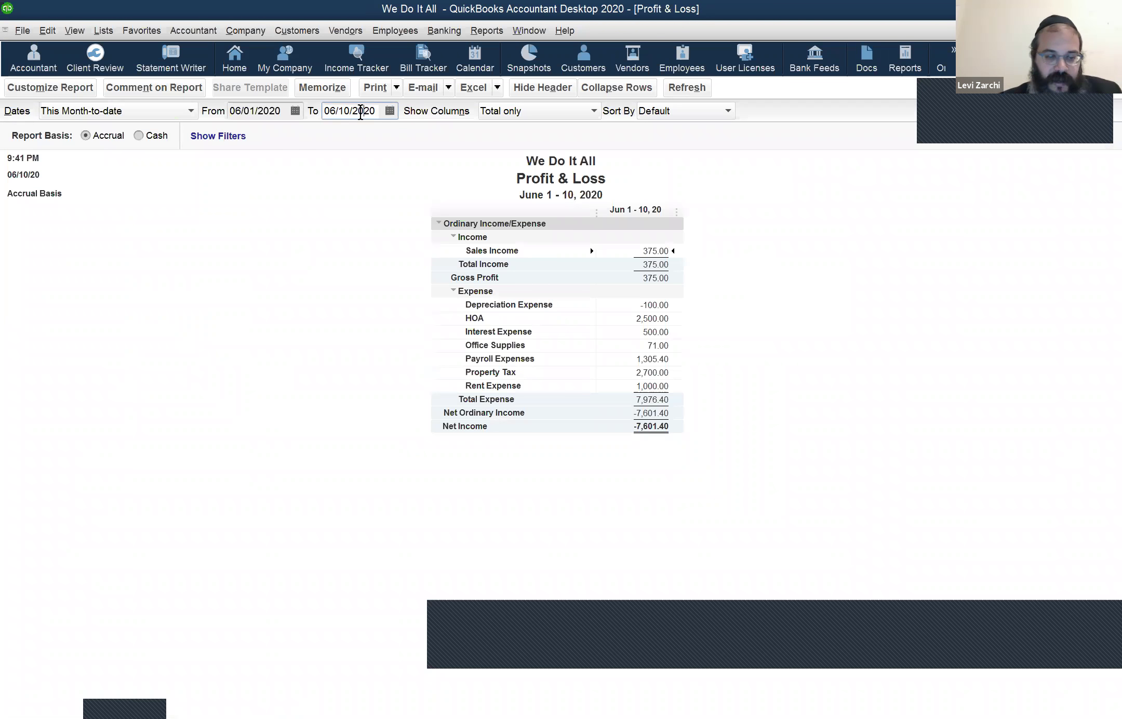
{"action": "key", "text": "shift+Tab"}
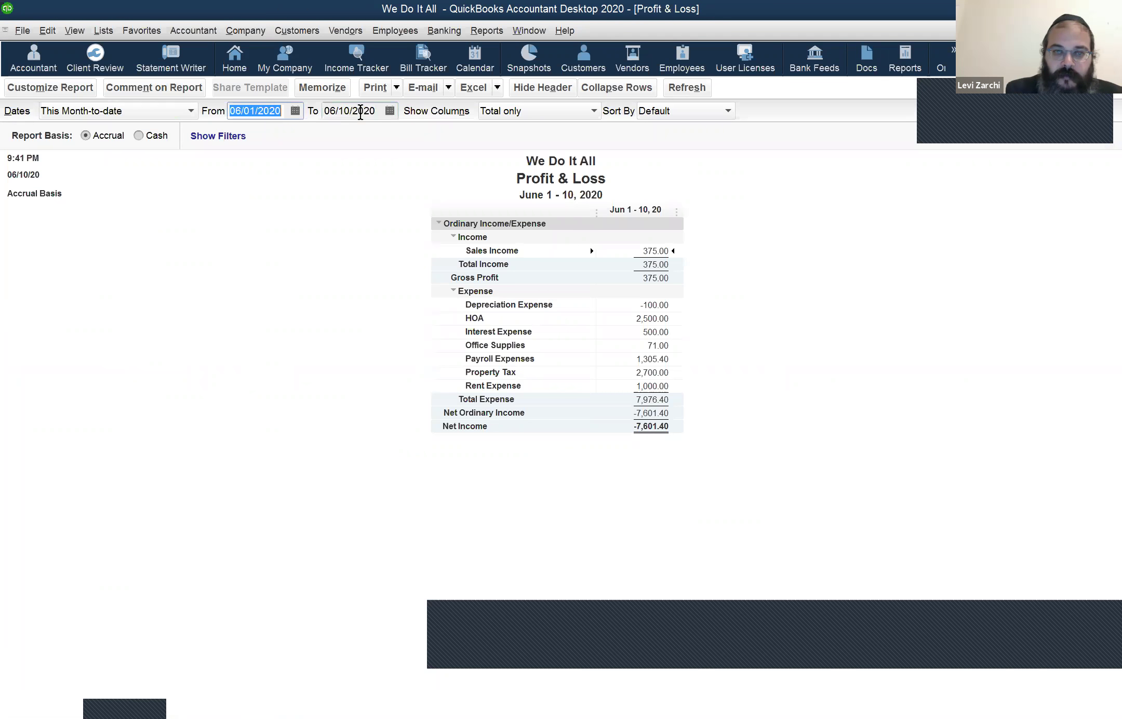
{"action": "type", "text": "'"}
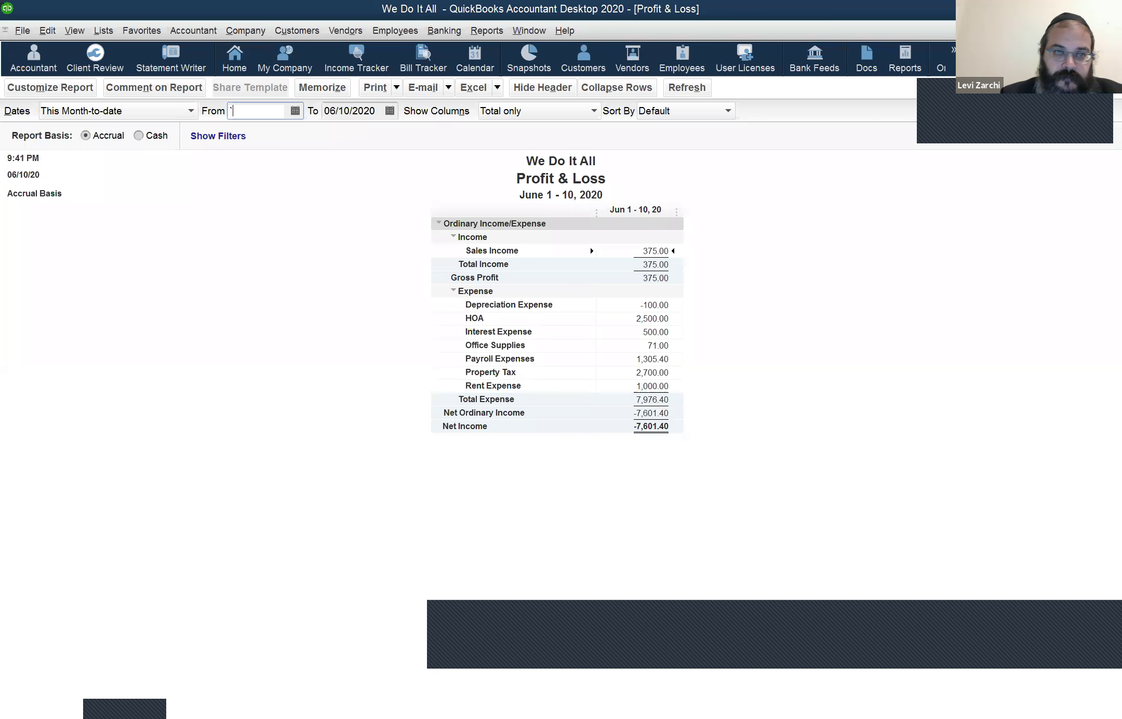
{"action": "left_click", "coordinate": [360, 111]}
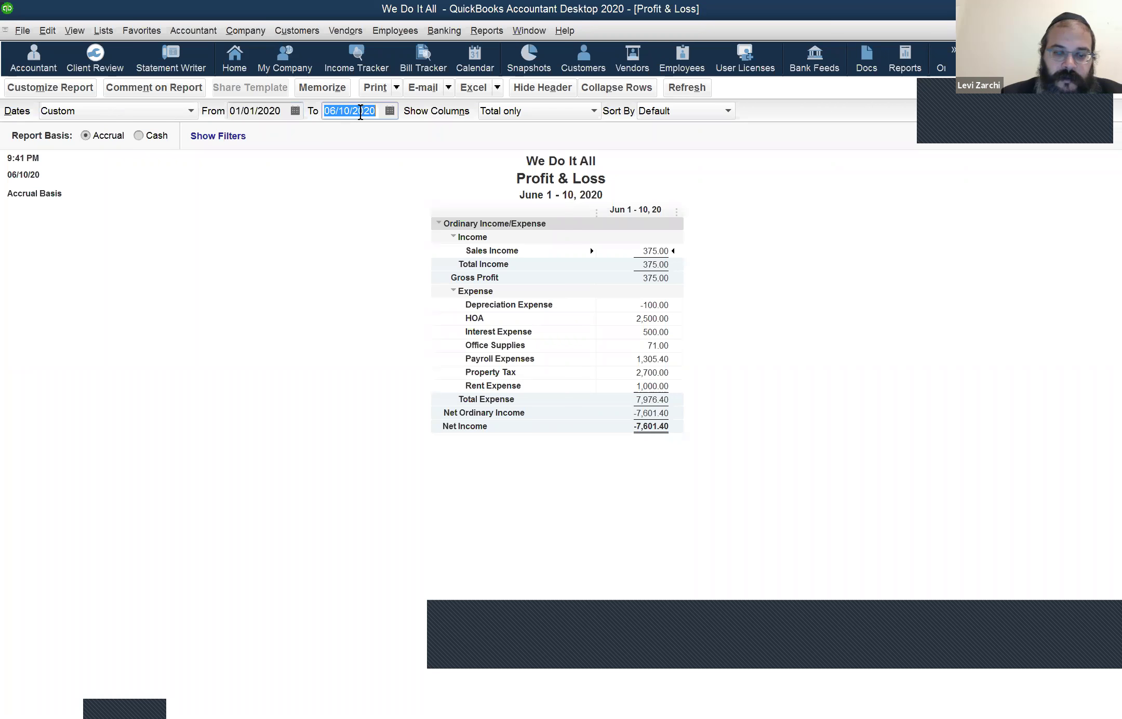
{"action": "key", "text": "r"}
{"action": "key", "text": "Tab"}
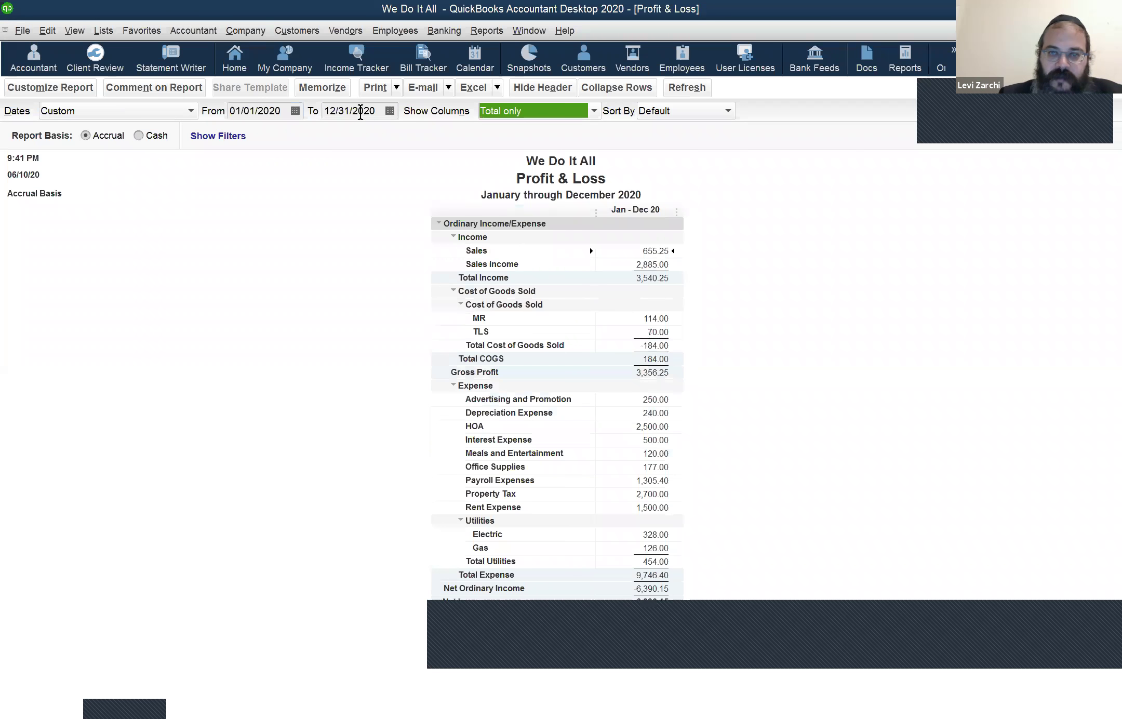
Step: Look at the transactions behind the Payroll Expenses amount, and close the detail and Profit & Loss reports without memorizing
{"action": "left_click", "coordinate": [545, 402]}
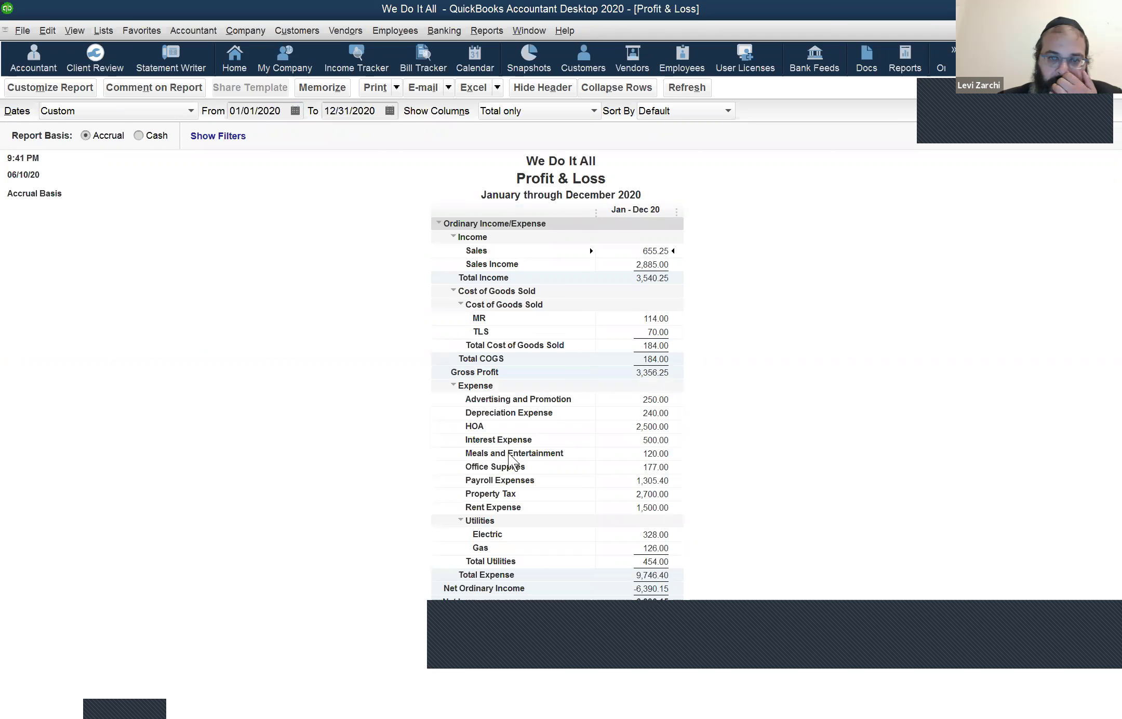
{"action": "double_click", "coordinate": [661, 486]}
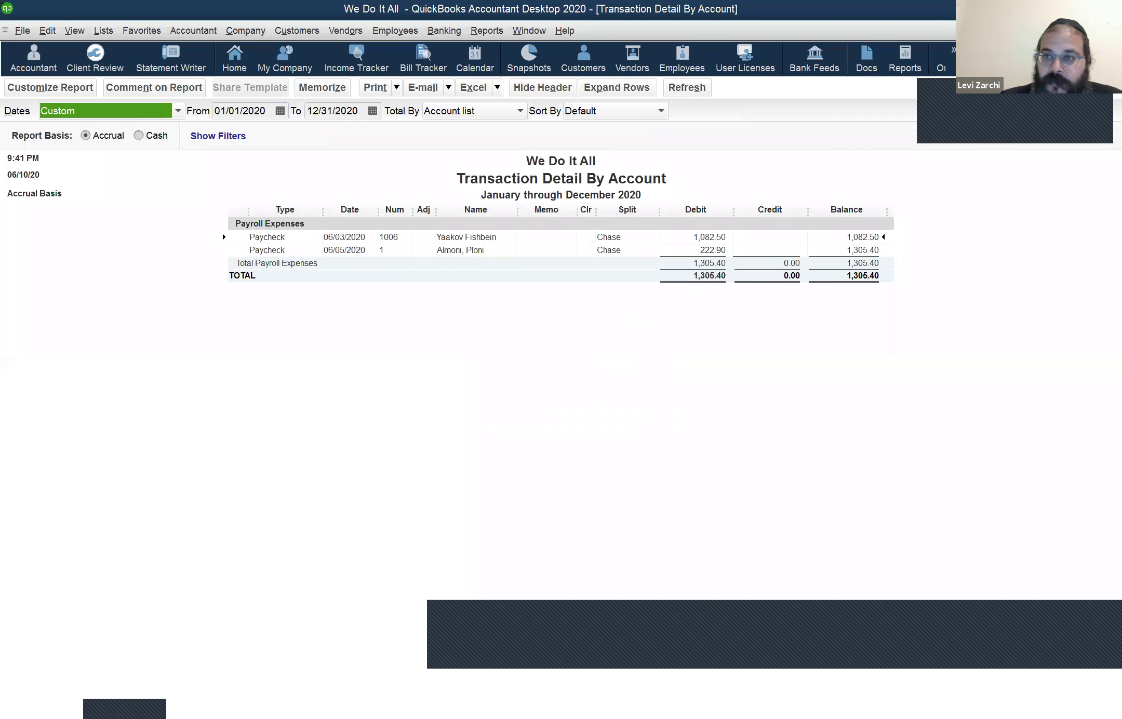
{"action": "key", "text": "Escape"}
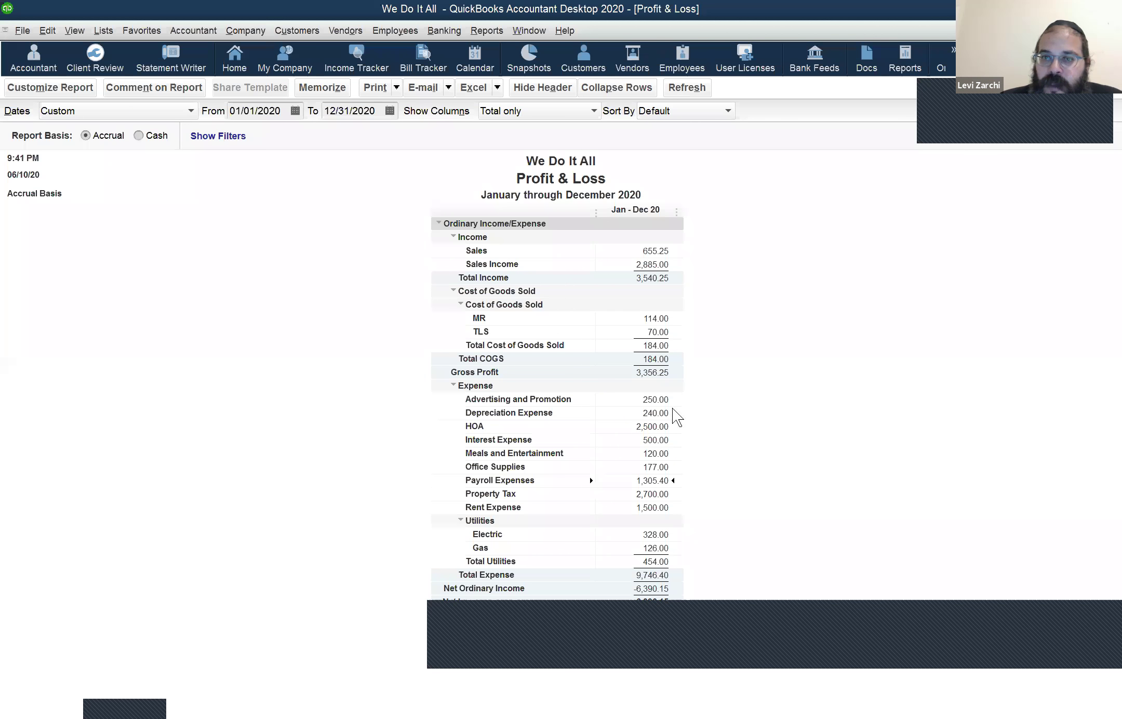
{"action": "key", "text": "Escape"}
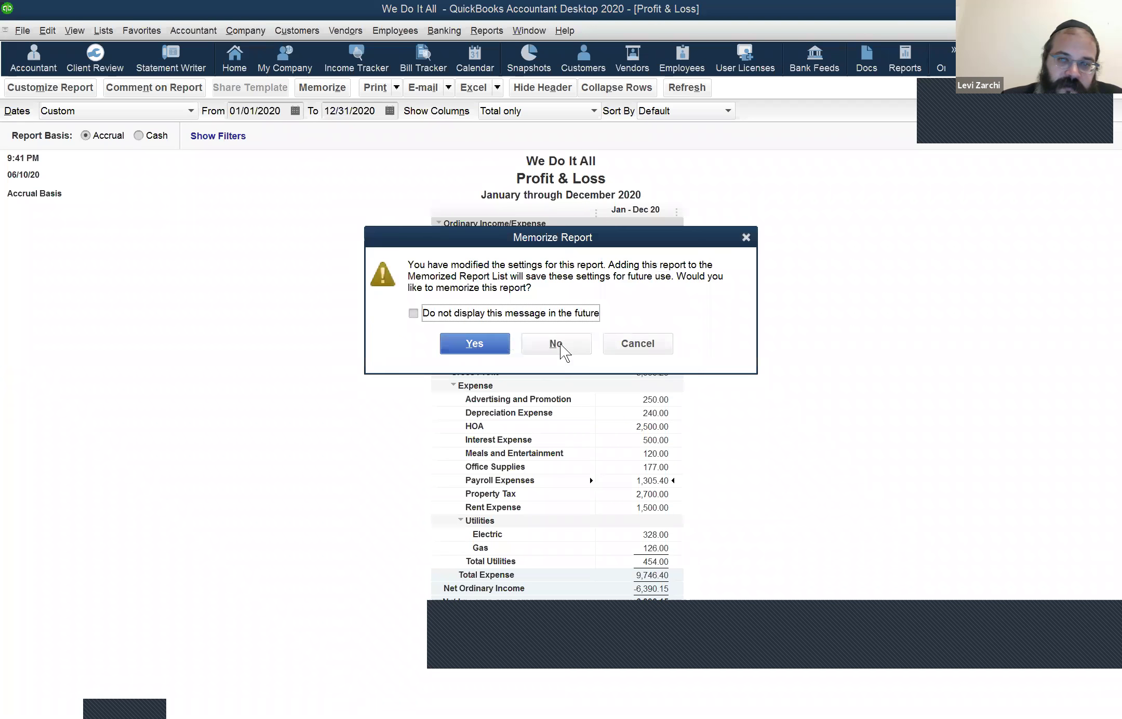
{"action": "left_click", "coordinate": [556, 344]}
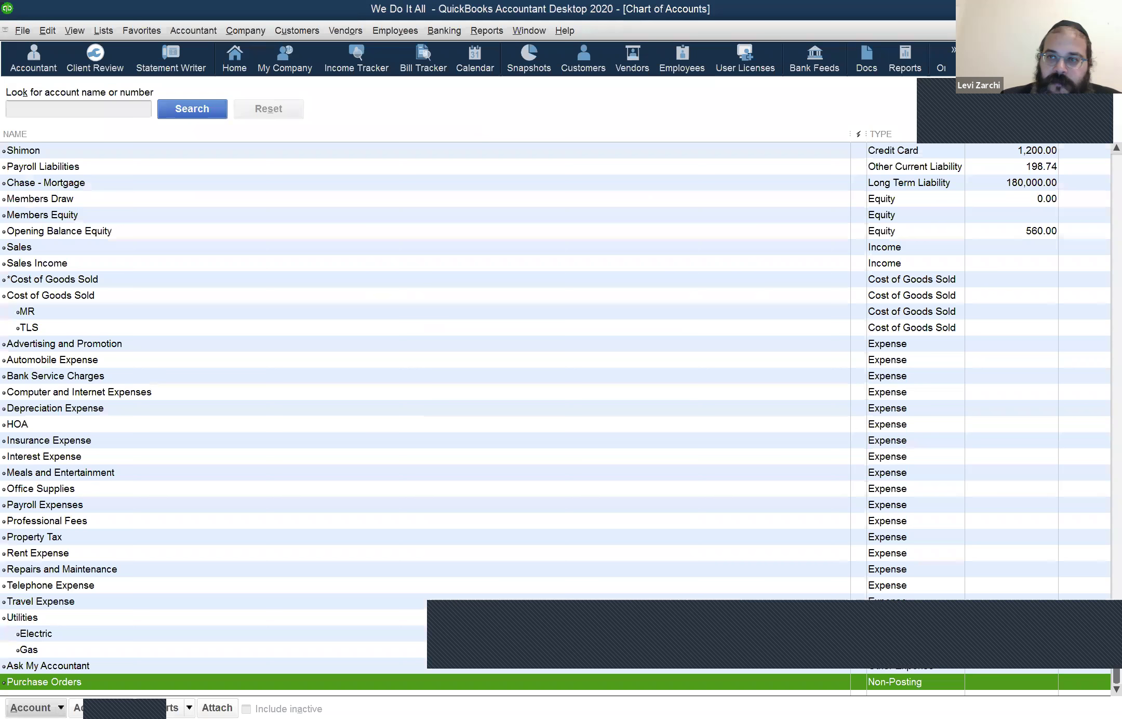
Step: Open the company-wide accounting preferences
{"action": "left_click", "coordinate": [529, 30]}
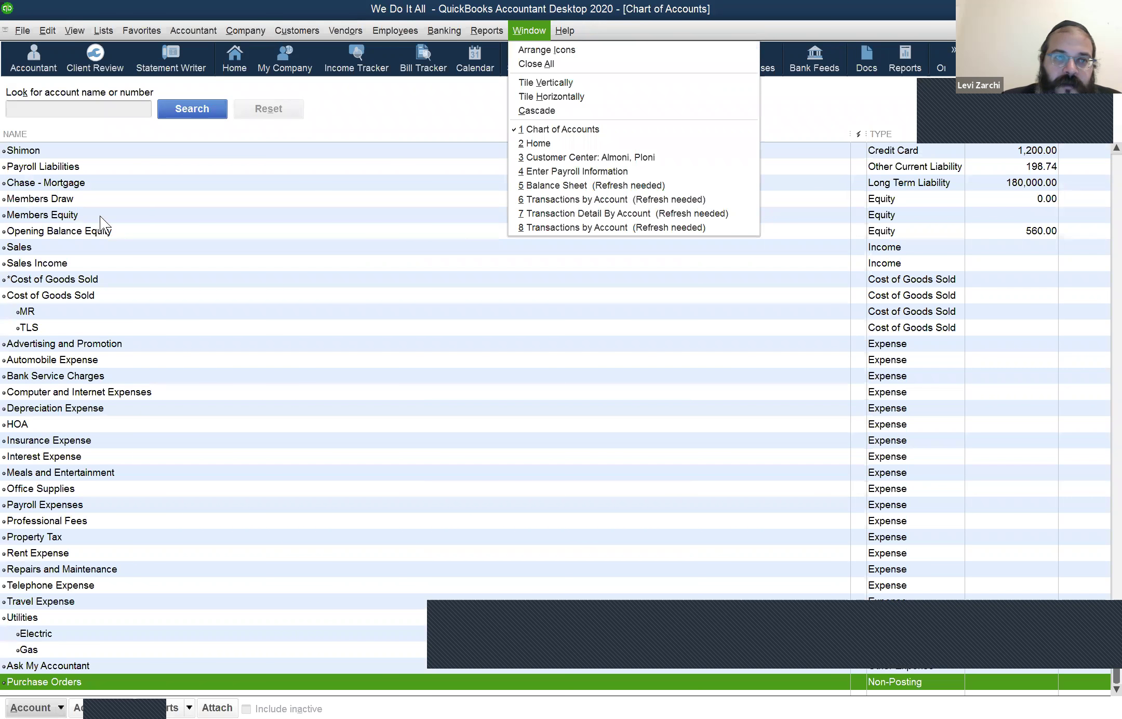
{"action": "key", "text": "alt+e"}
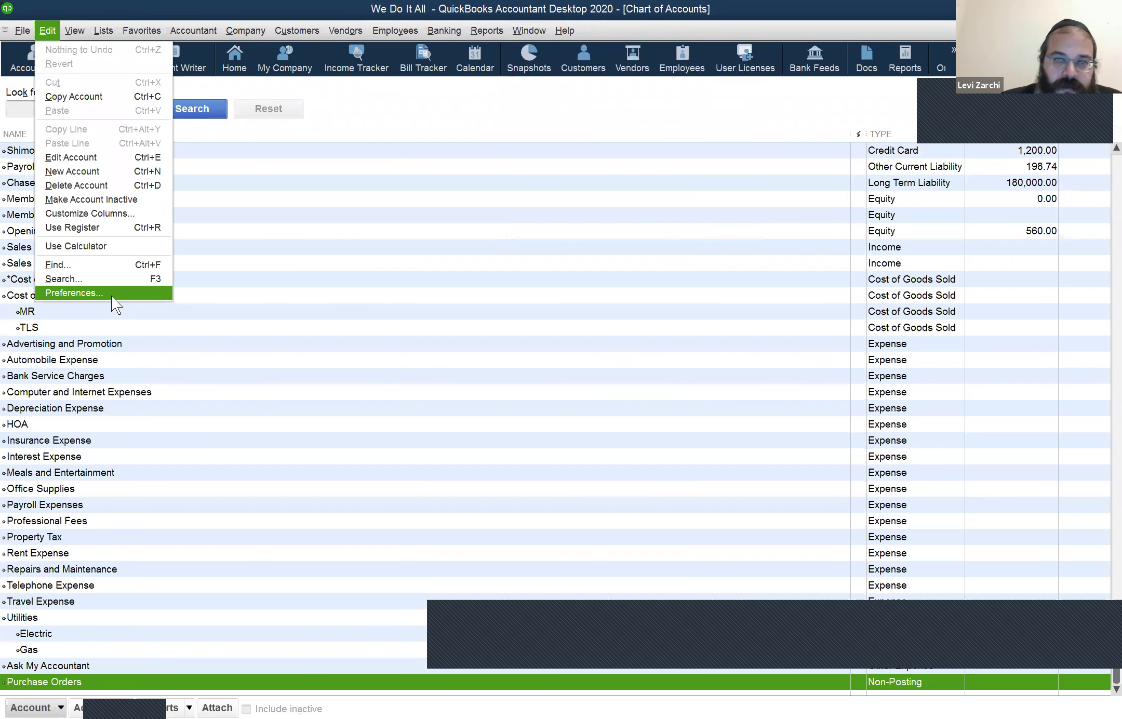
{"action": "left_click", "coordinate": [111, 294]}
{"action": "left_click", "coordinate": [464, 131]}
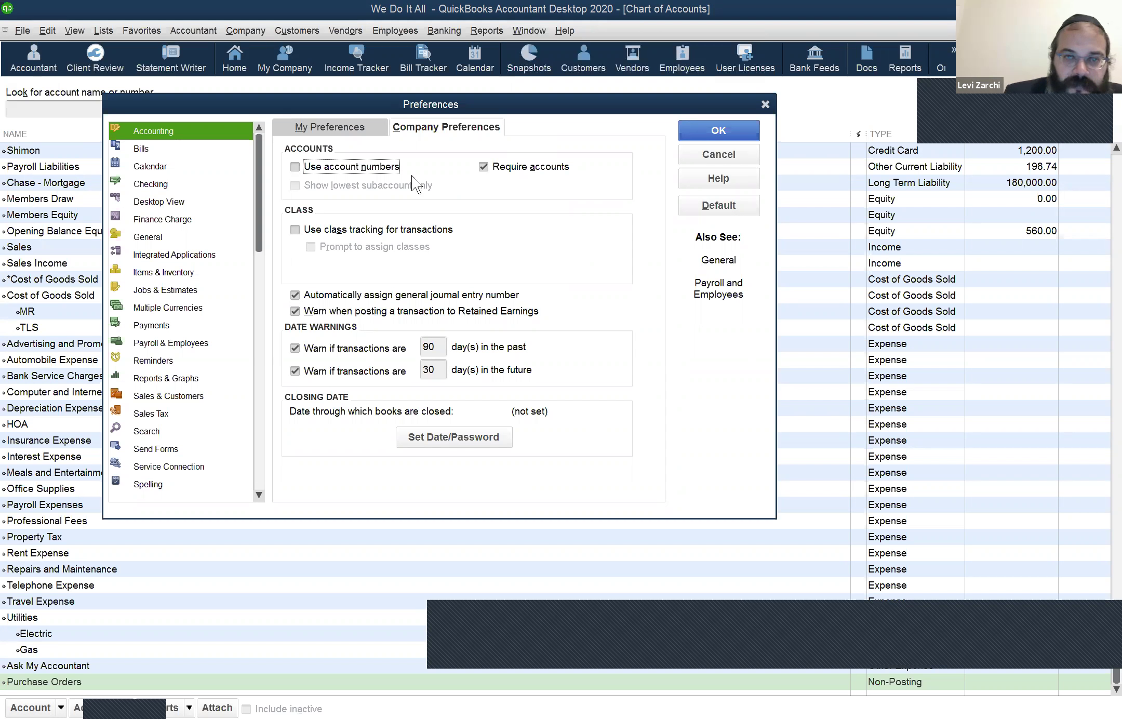
Step: Try to turn on account numbers together with the option to show the lowest subaccount only
{"action": "left_click", "coordinate": [381, 171]}
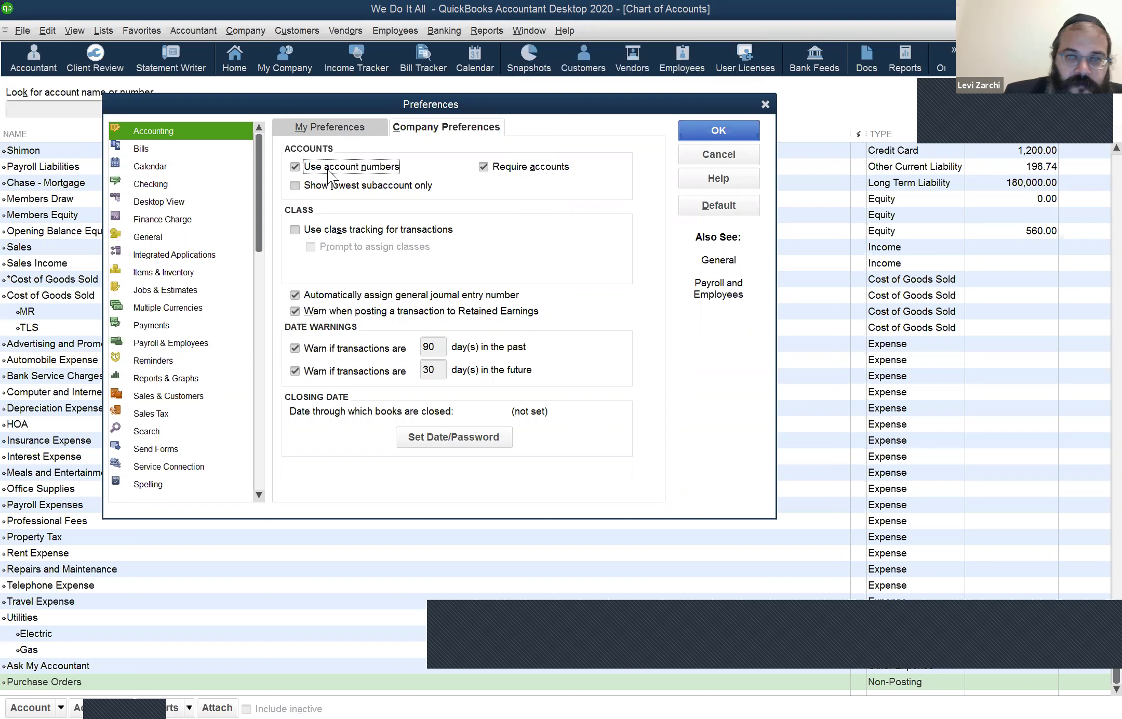
{"action": "left_click", "coordinate": [321, 184]}
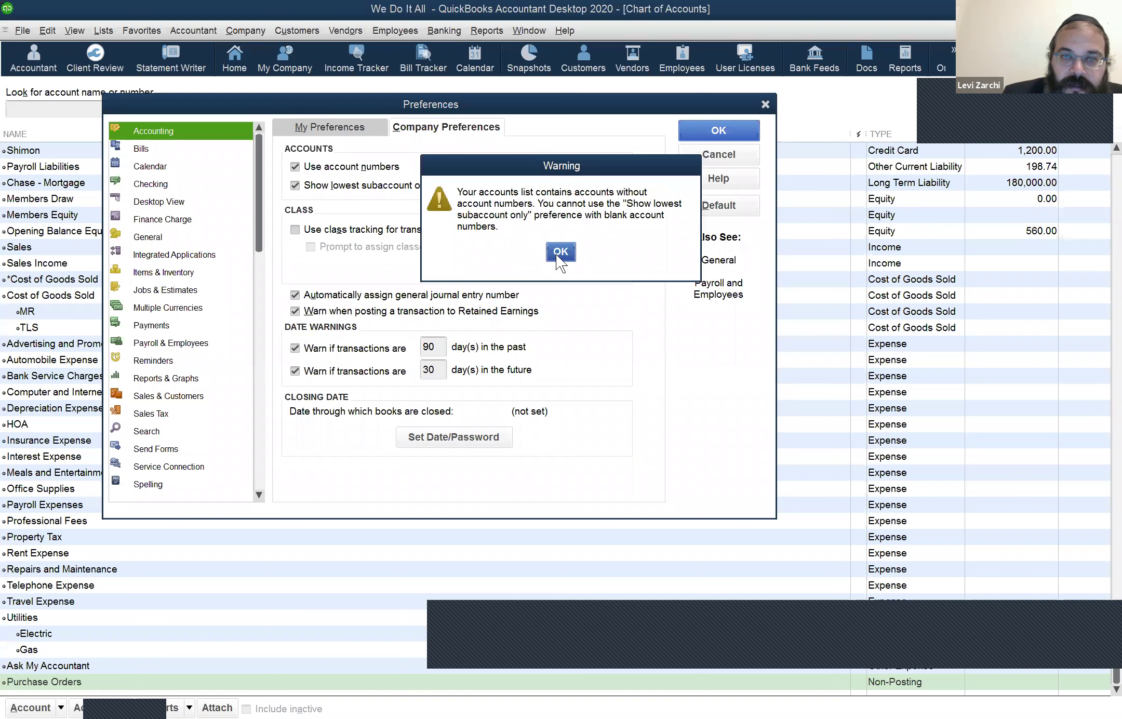
{"action": "left_click", "coordinate": [557, 253]}
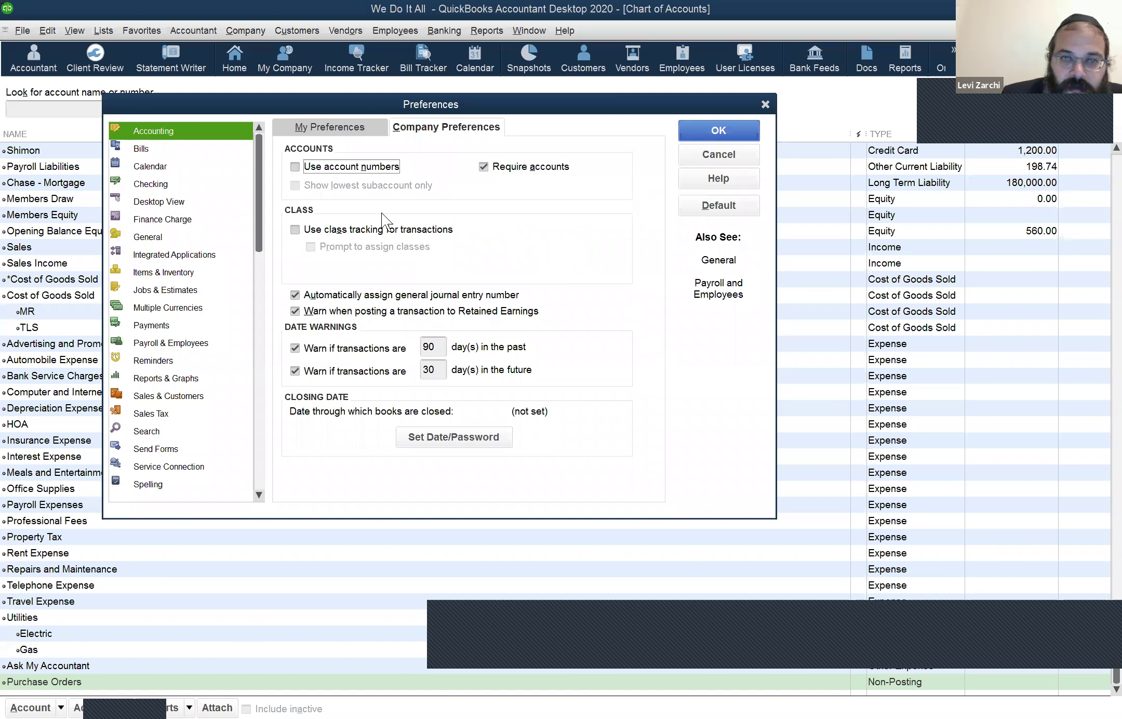
Step: Turn on class tracking for transactions with the prompt to assign classes, and save the preferences
{"action": "left_click", "coordinate": [296, 234]}
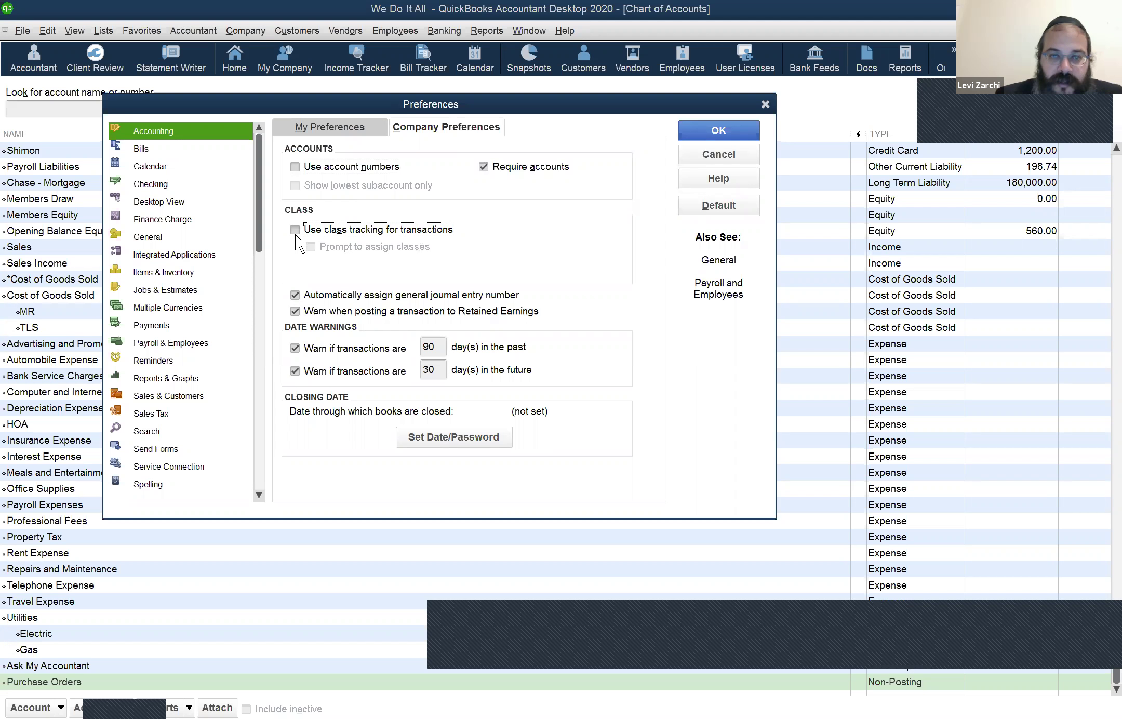
{"action": "left_click", "coordinate": [296, 234]}
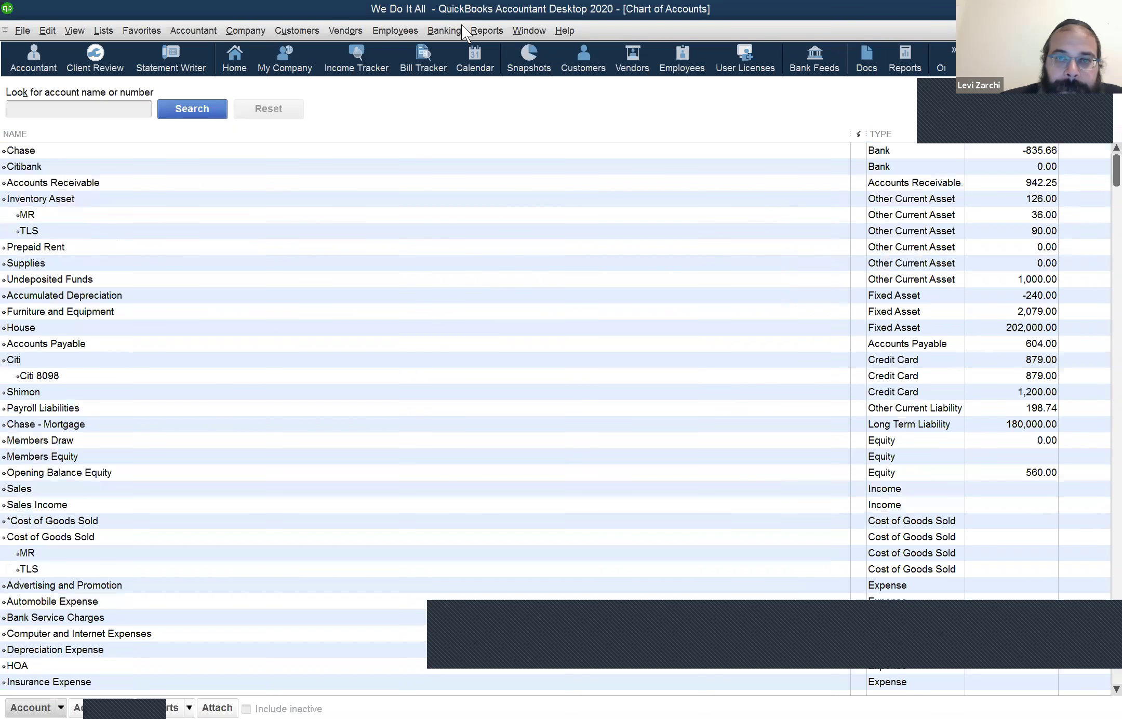
Step: Open Con Edison's bill from the Vendor Center, inspect the class choices on its Utilities:Electric line, and close the bill
{"action": "key", "text": "Right"}
{"action": "key", "text": "Right"}
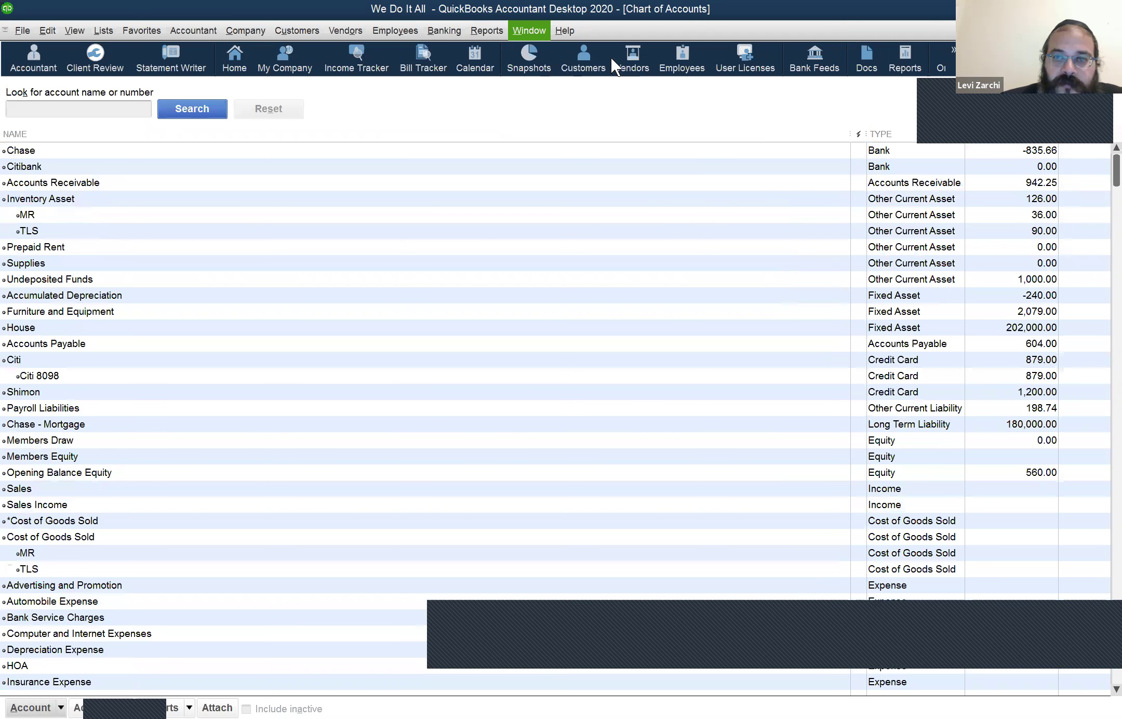
{"action": "left_click", "coordinate": [618, 57]}
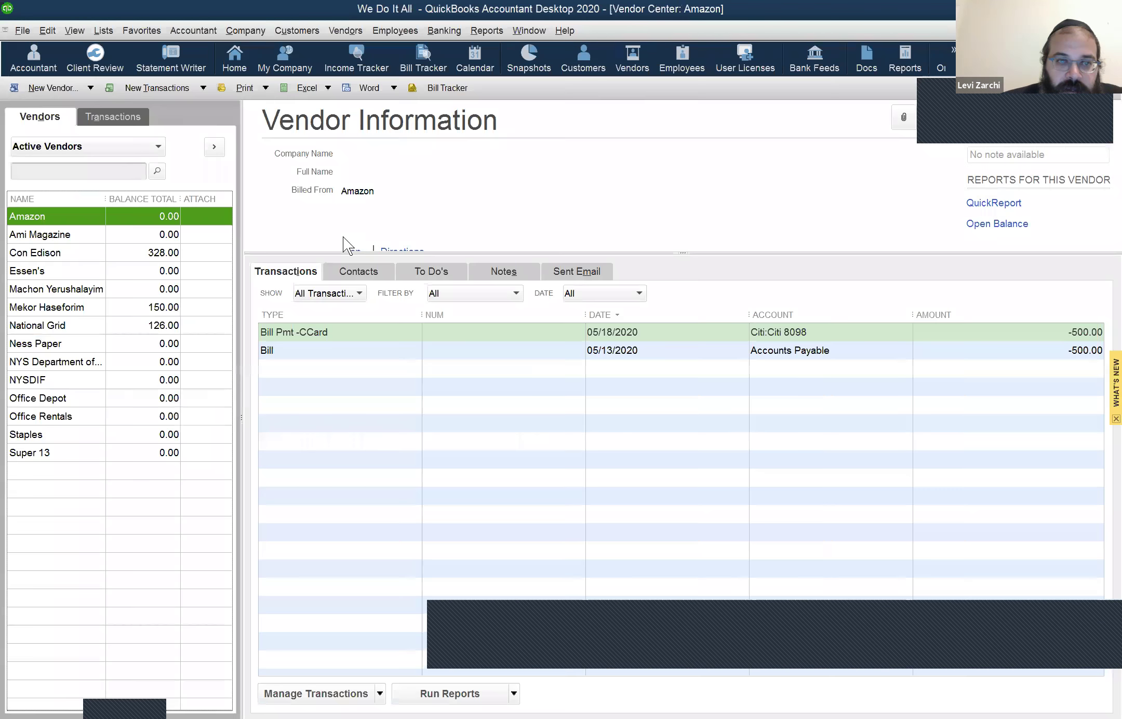
{"action": "left_click", "coordinate": [54, 259]}
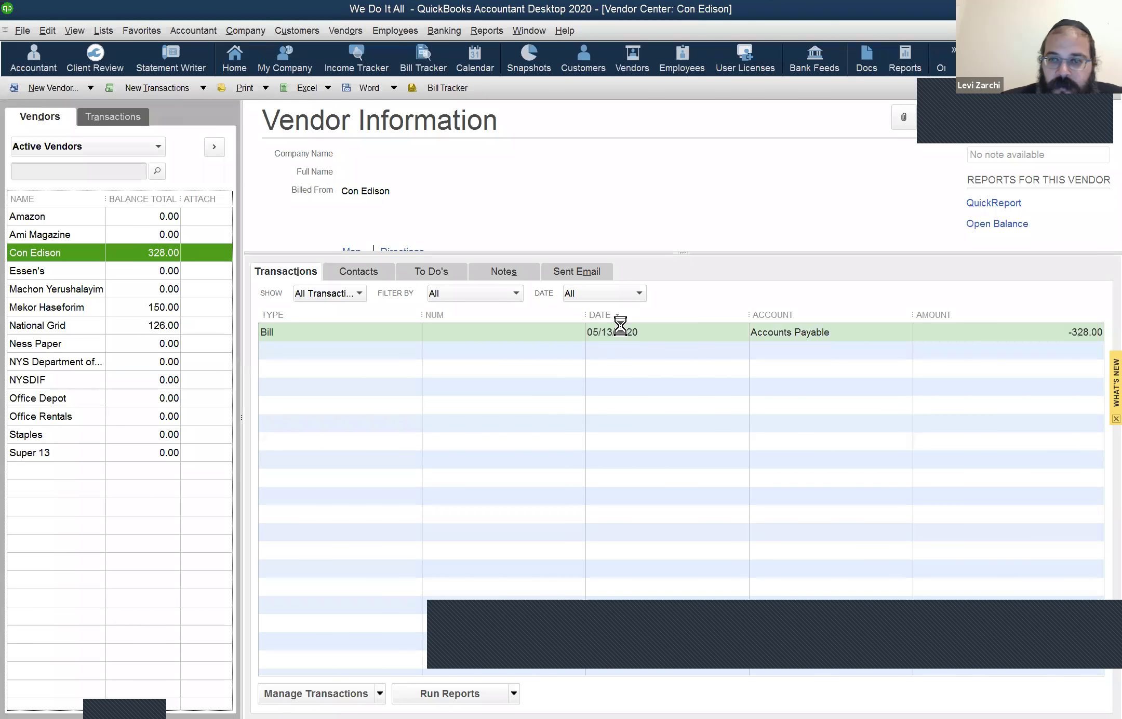
{"action": "double_click", "coordinate": [619, 332]}
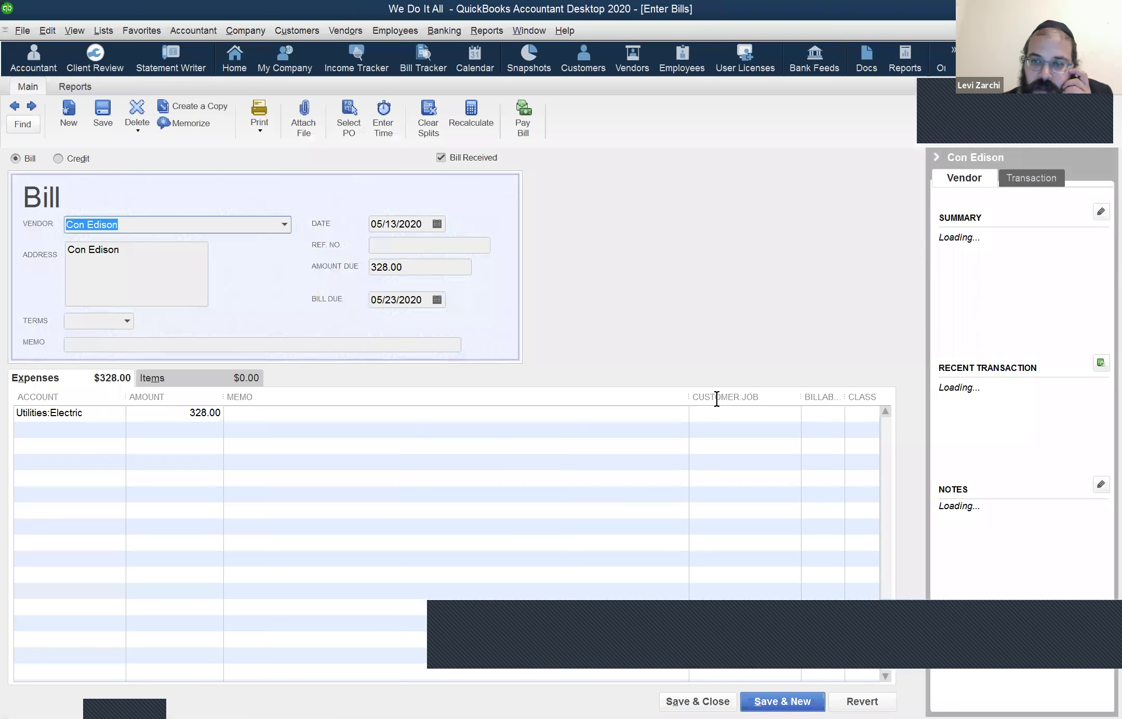
{"action": "left_click", "coordinate": [868, 408]}
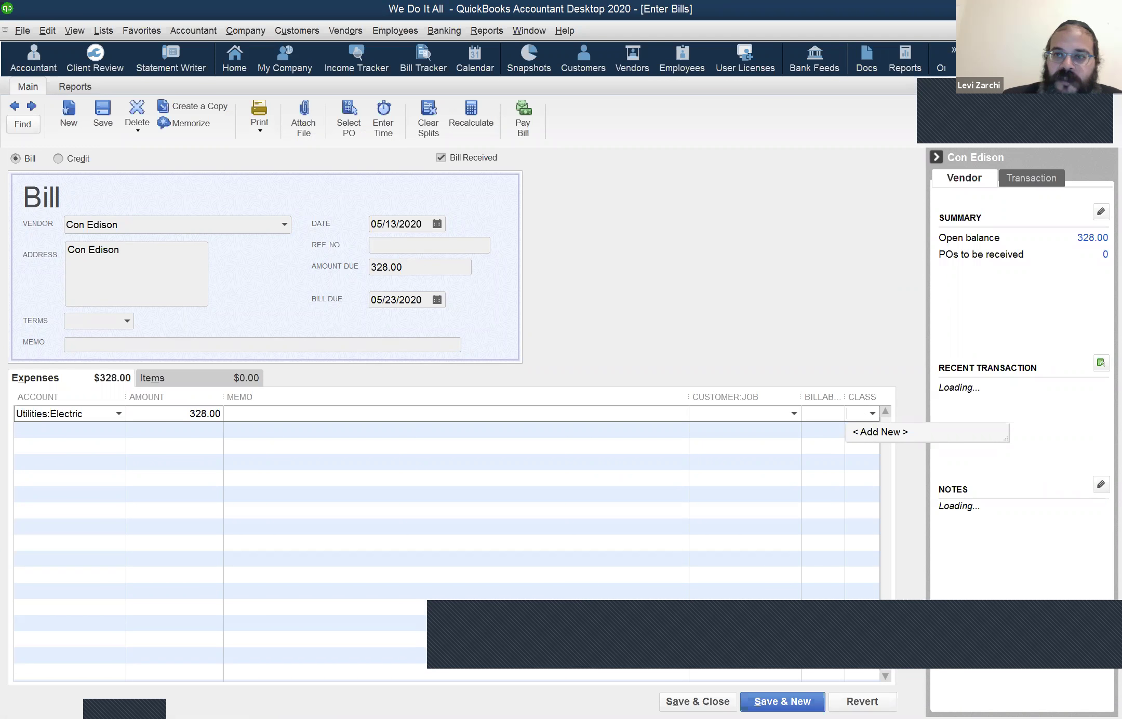
{"action": "key", "text": "Escape"}
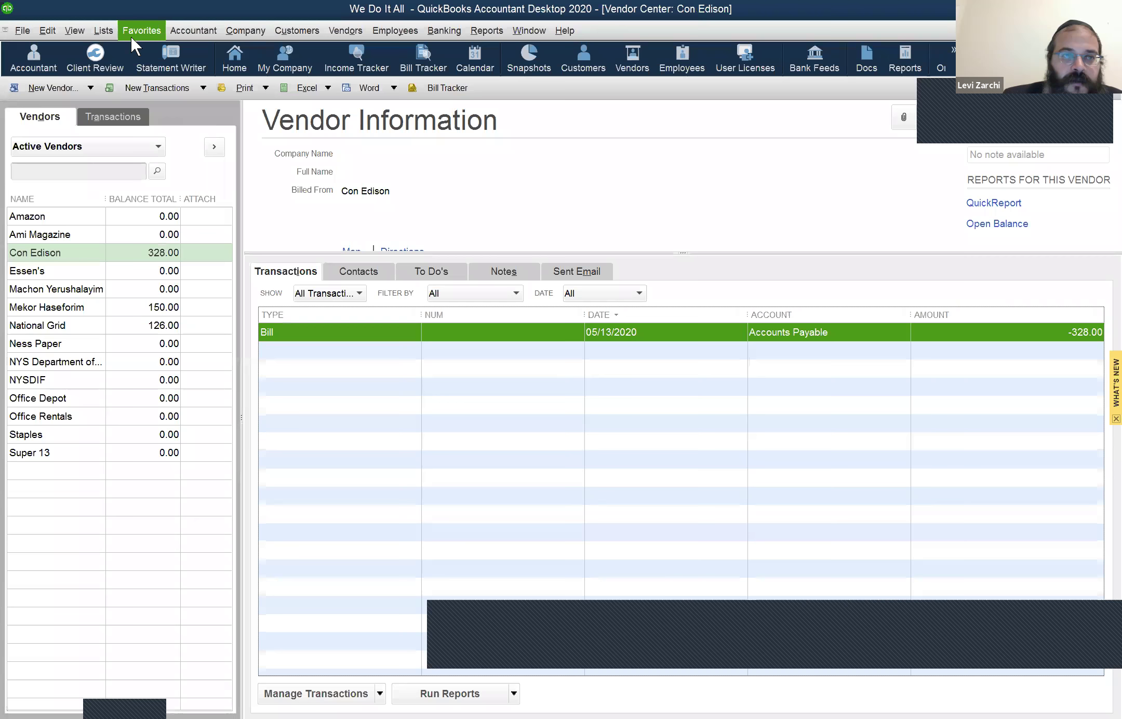
Step: Review the company Accounting and General preferences, and turn off pop-up messages for products and services in the personal General preferences
{"action": "left_click", "coordinate": [49, 30]}
{"action": "left_click", "coordinate": [60, 237]}
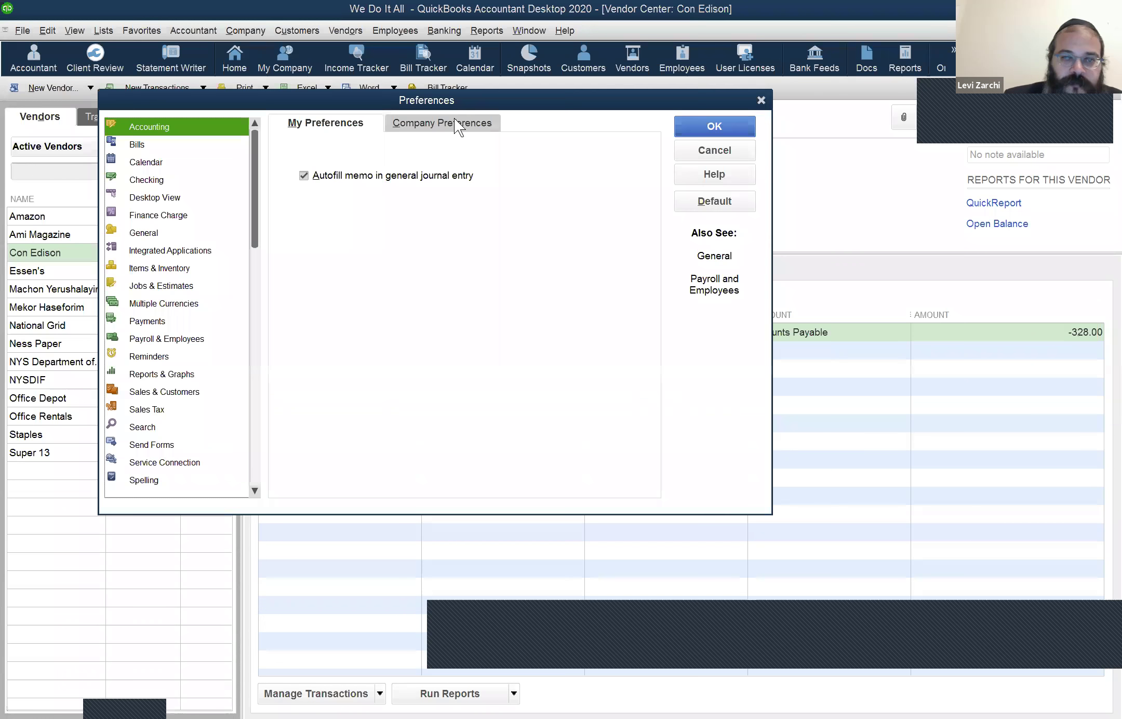
{"action": "key", "text": "alt+c"}
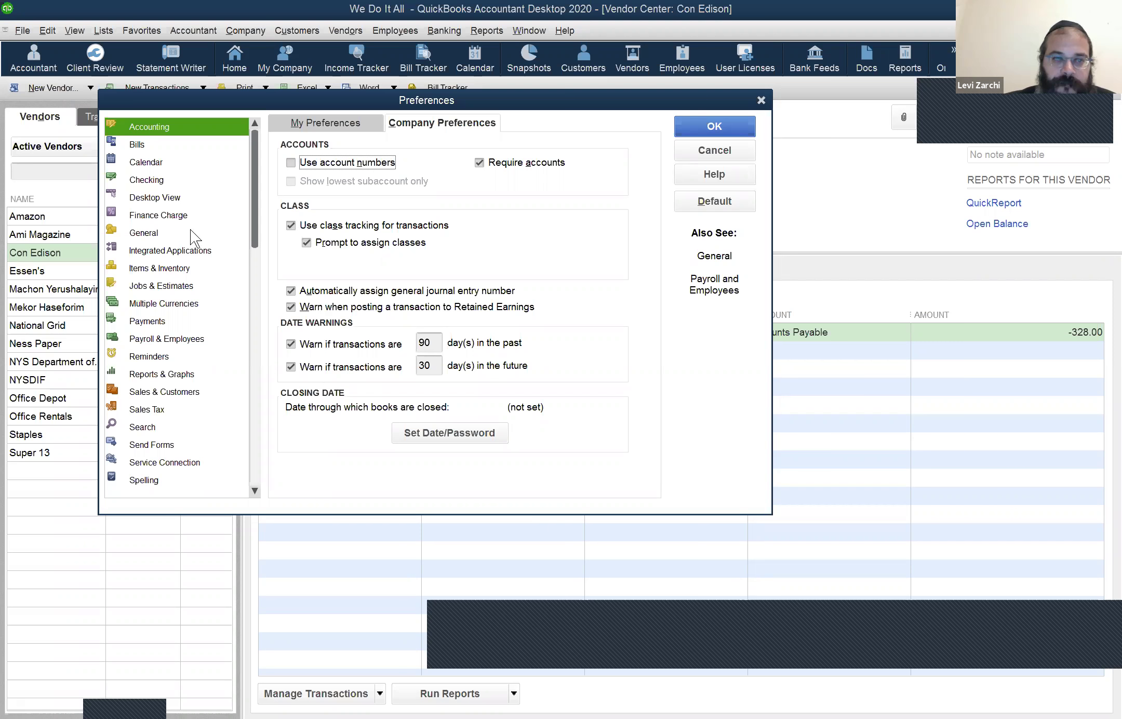
{"action": "key", "text": "g"}
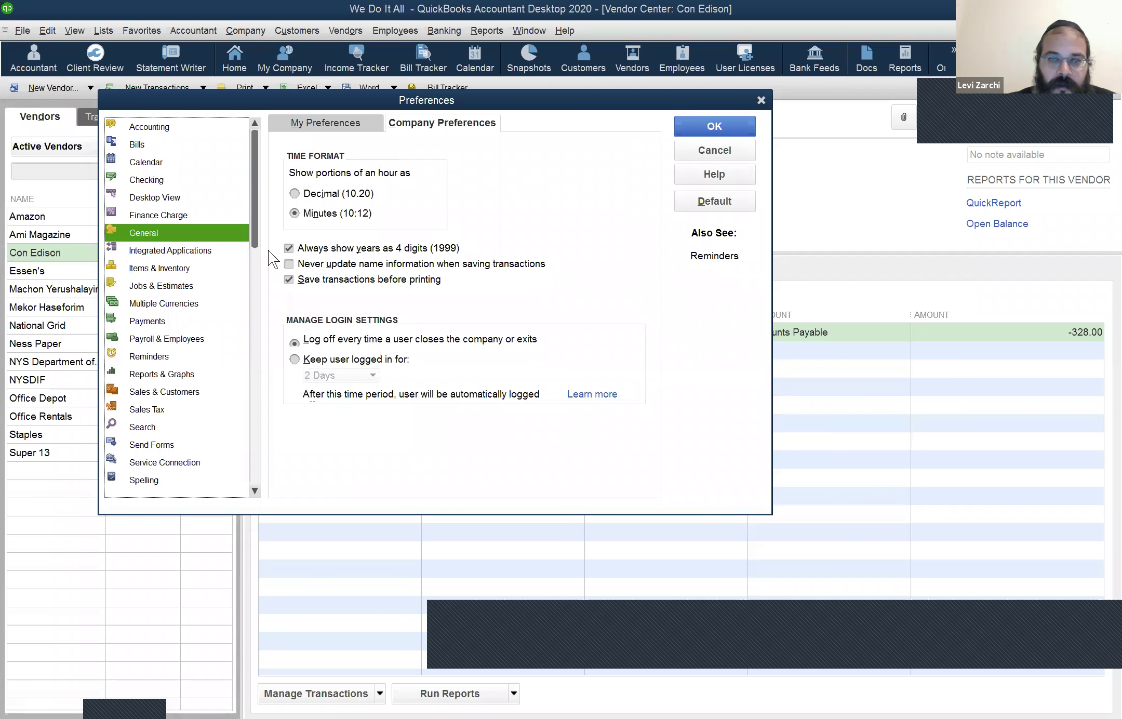
{"action": "left_click", "coordinate": [332, 122]}
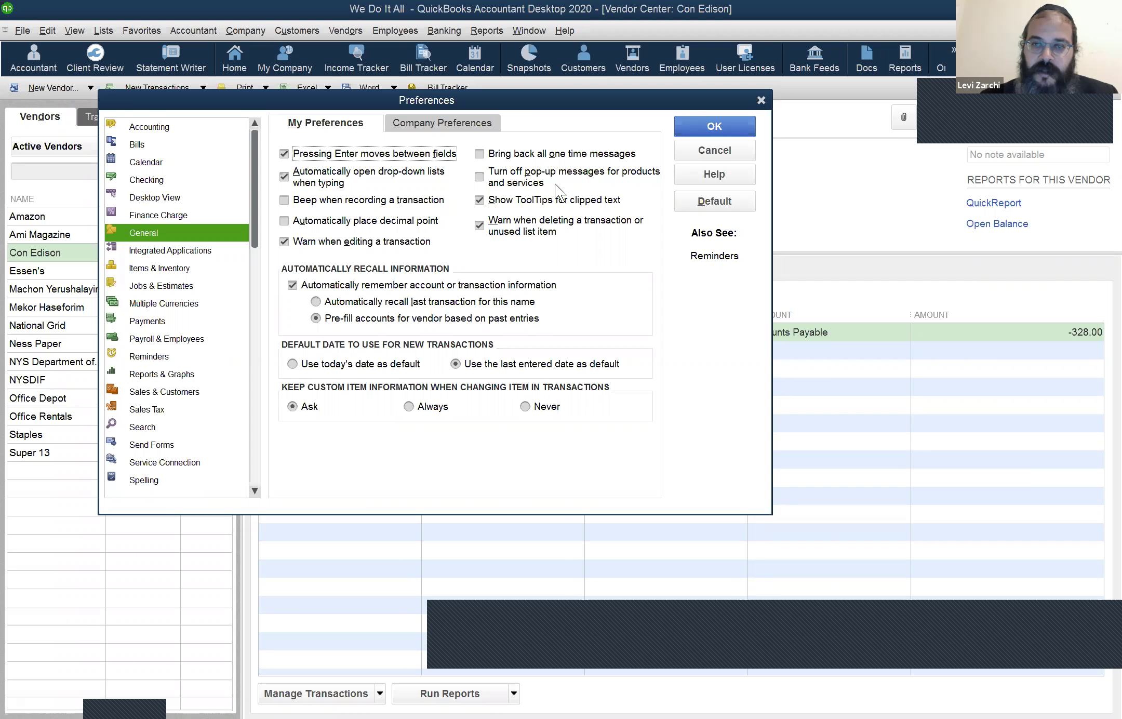
{"action": "left_click", "coordinate": [481, 181]}
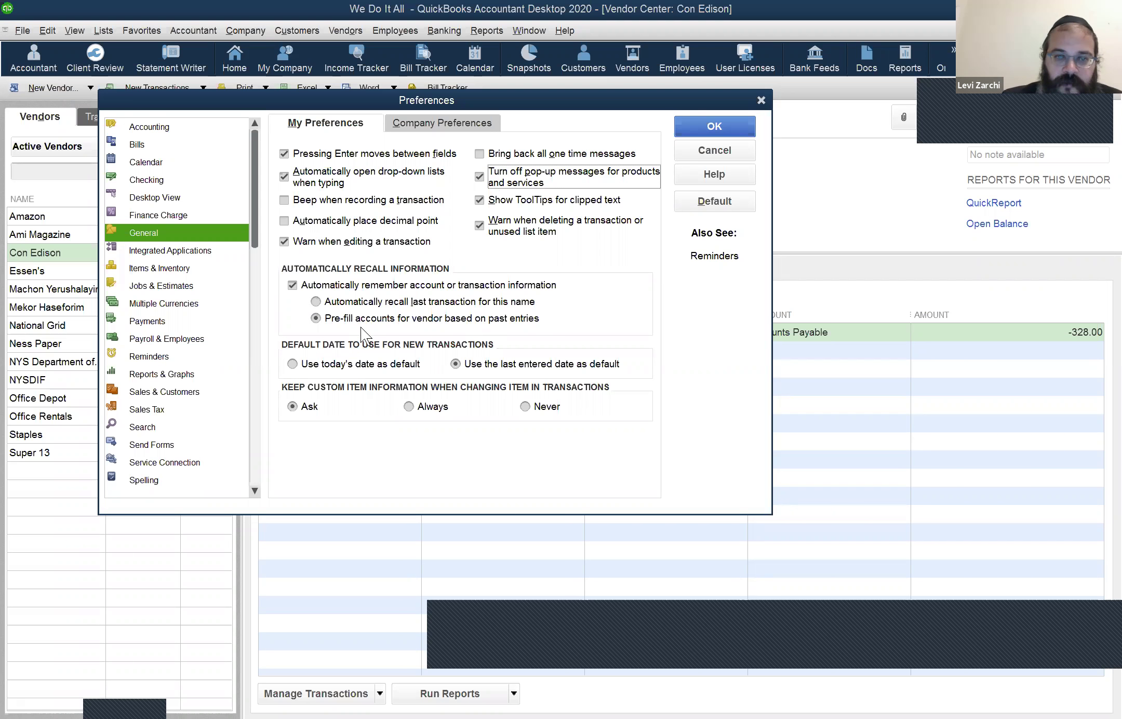
Step: Set the automatic recall preference to recall the last transaction for a name, and save the preferences
{"action": "left_click", "coordinate": [292, 285]}
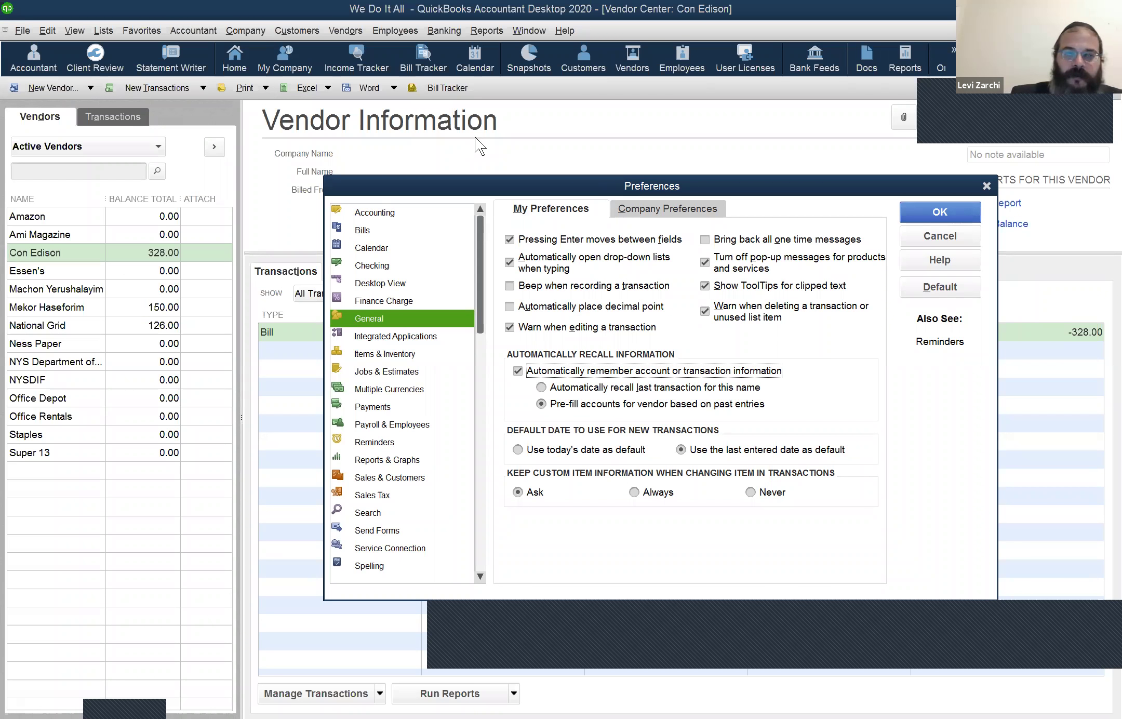
{"action": "left_click", "coordinate": [612, 392]}
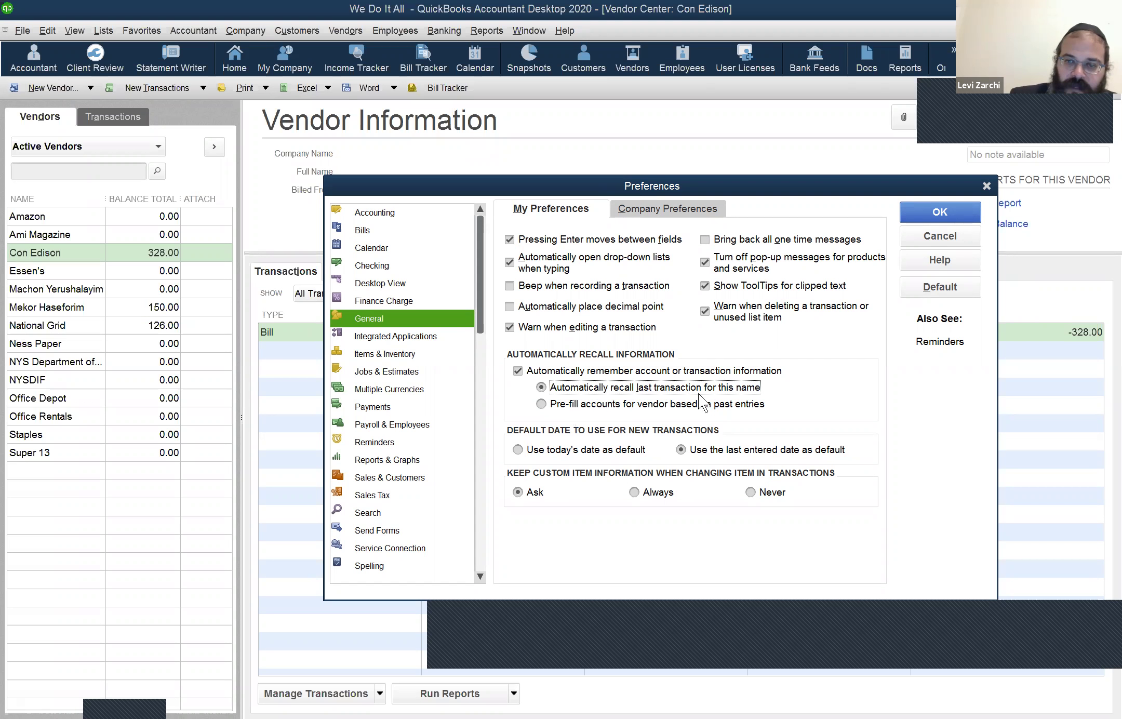
{"action": "left_click", "coordinate": [584, 405]}
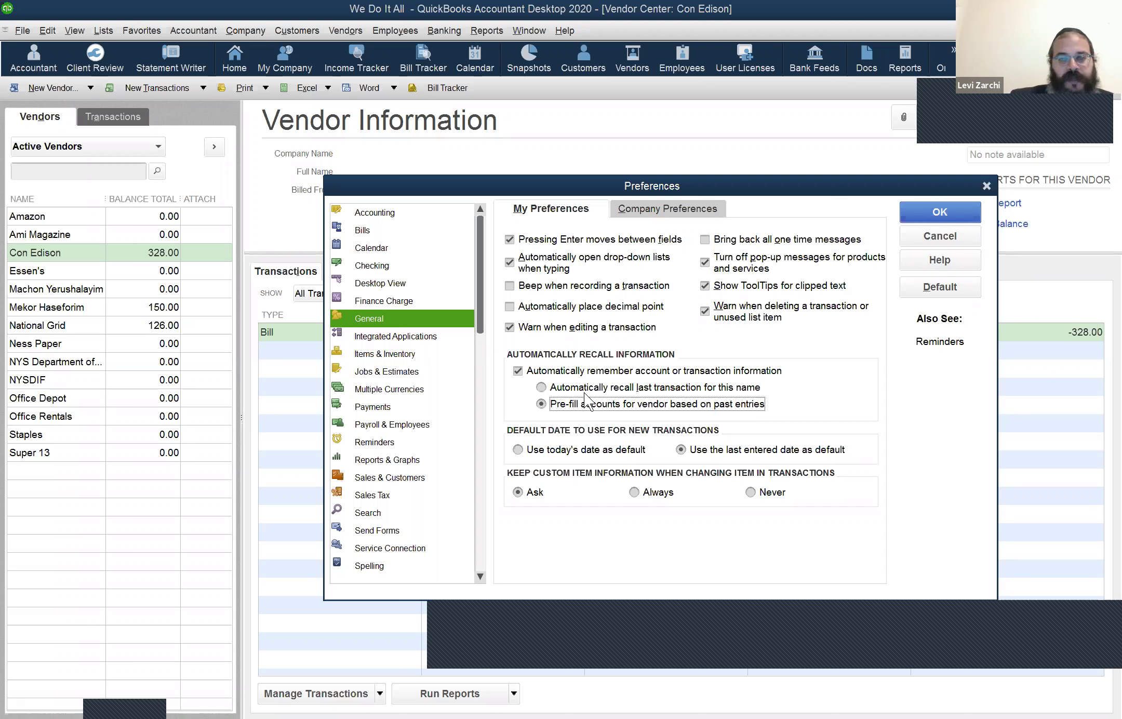
{"action": "left_click", "coordinate": [580, 395]}
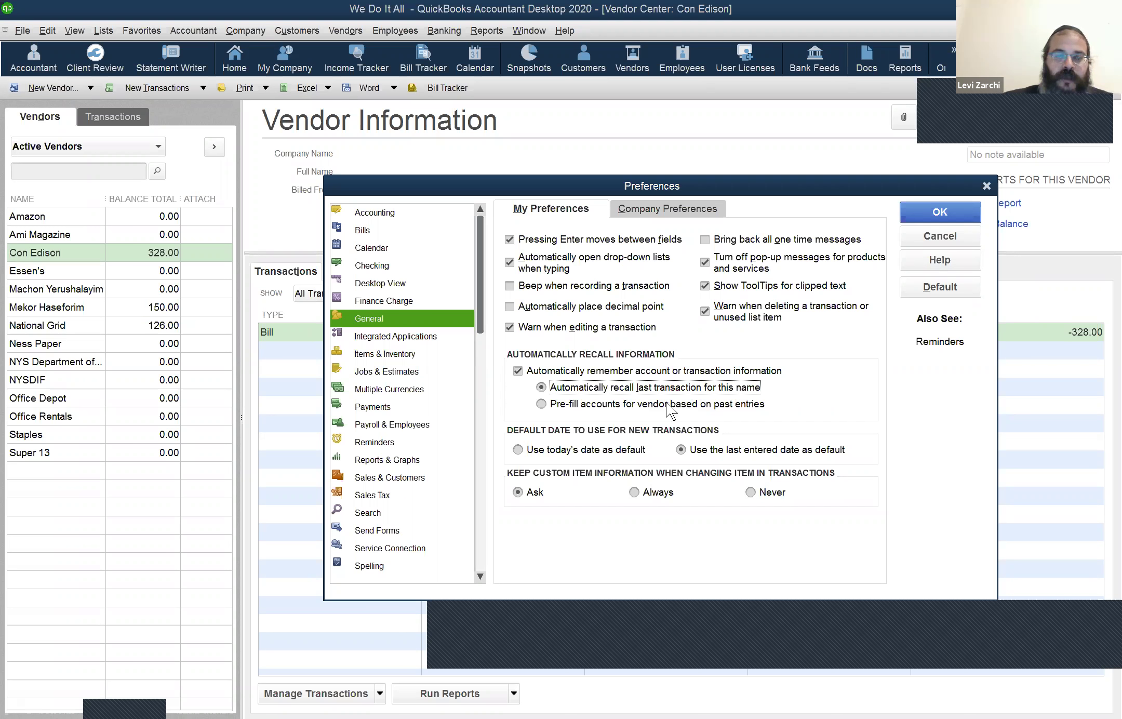
{"action": "left_click", "coordinate": [921, 214]}
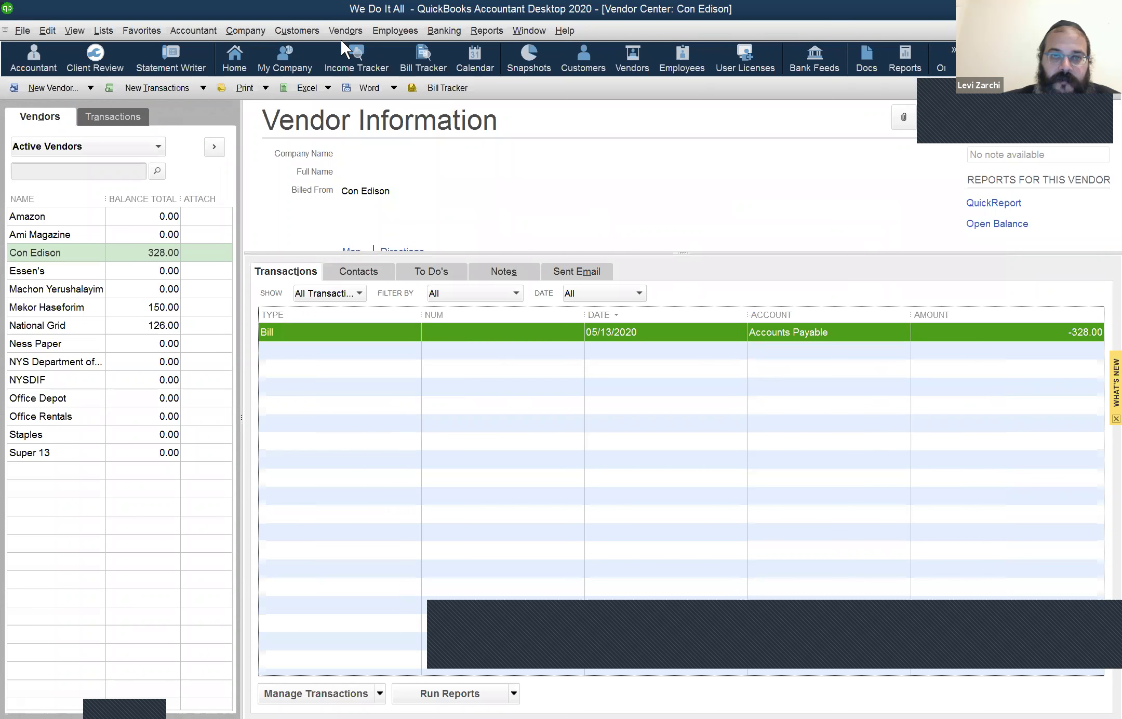
Step: Start a new bill for Con Edison, letting the vendor's last transaction fill it in, and go to its amount due
{"action": "left_click", "coordinate": [345, 30]}
{"action": "left_click", "coordinate": [370, 81]}
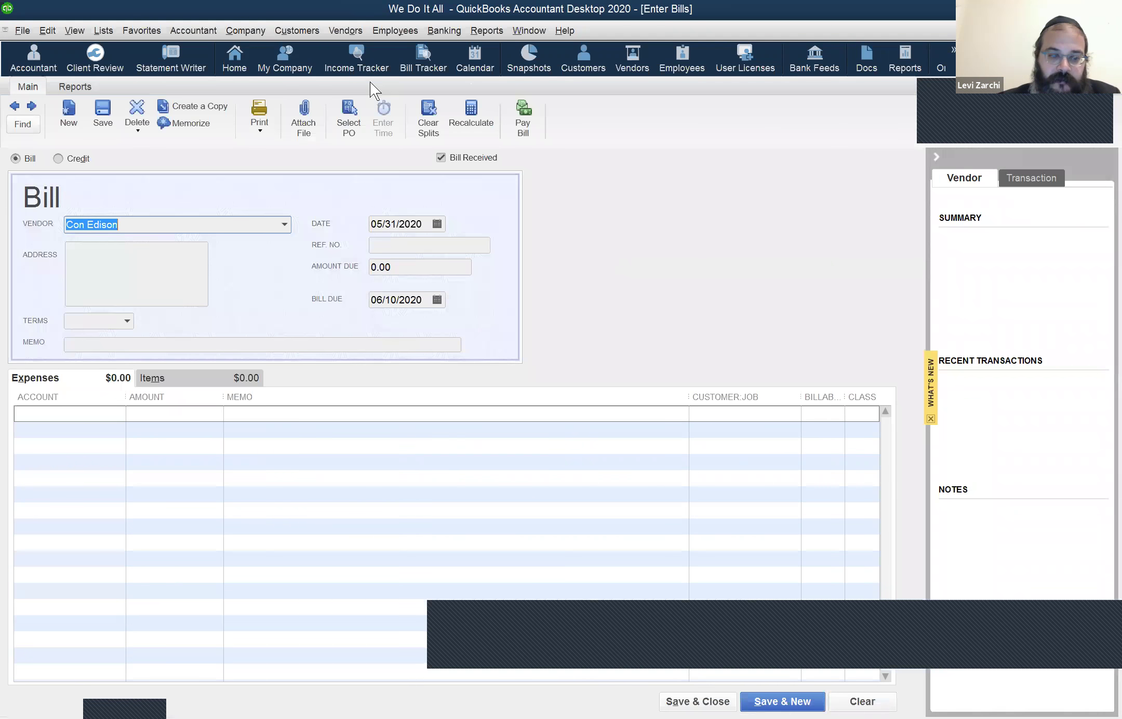
{"action": "key", "text": "Tab"}
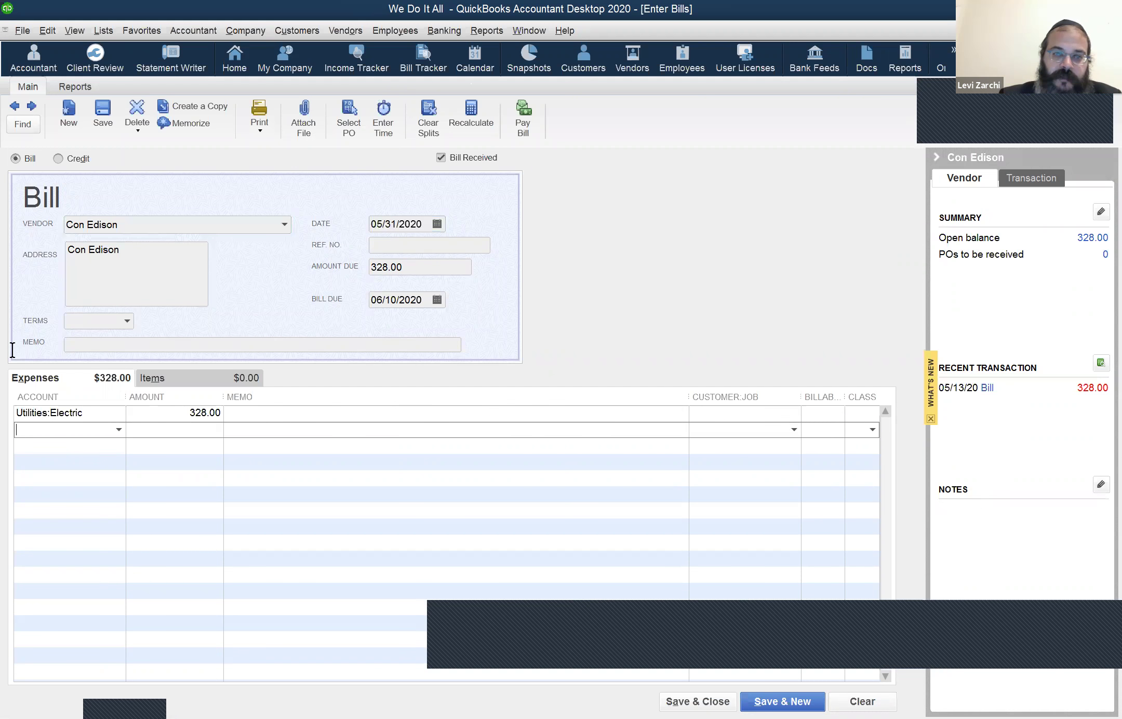
{"action": "left_click", "coordinate": [408, 268]}
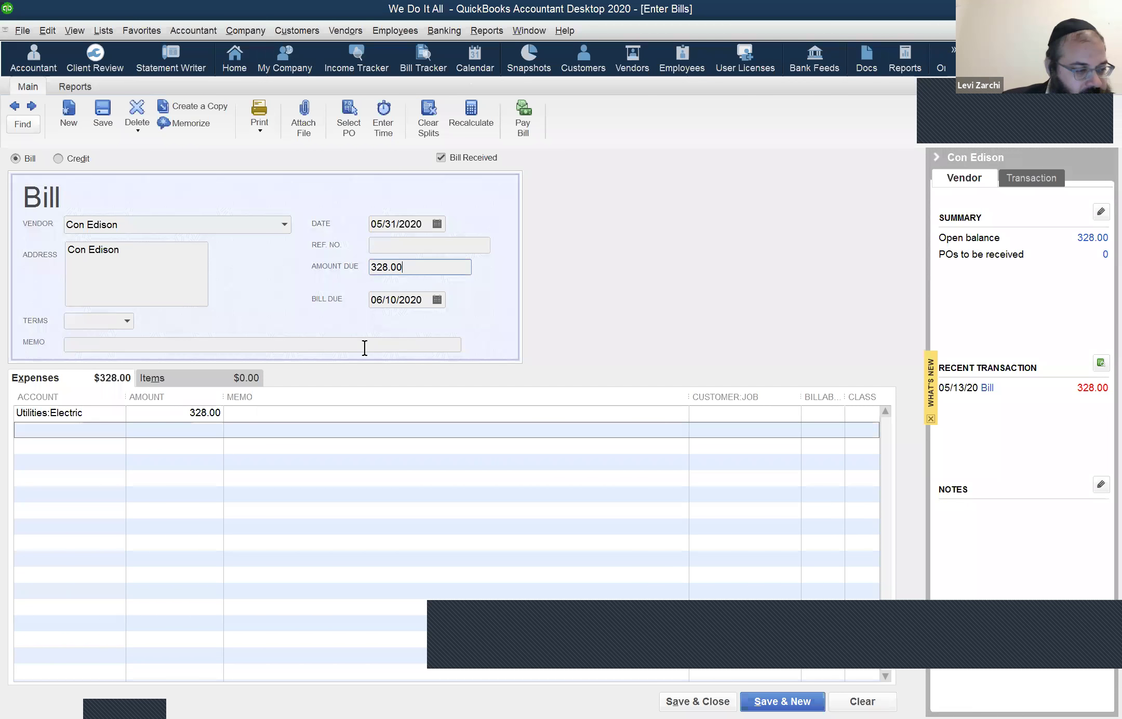
Step: Check the automatic recall options in the personal General preferences again, and leave them without saving
{"action": "left_click", "coordinate": [57, 31]}
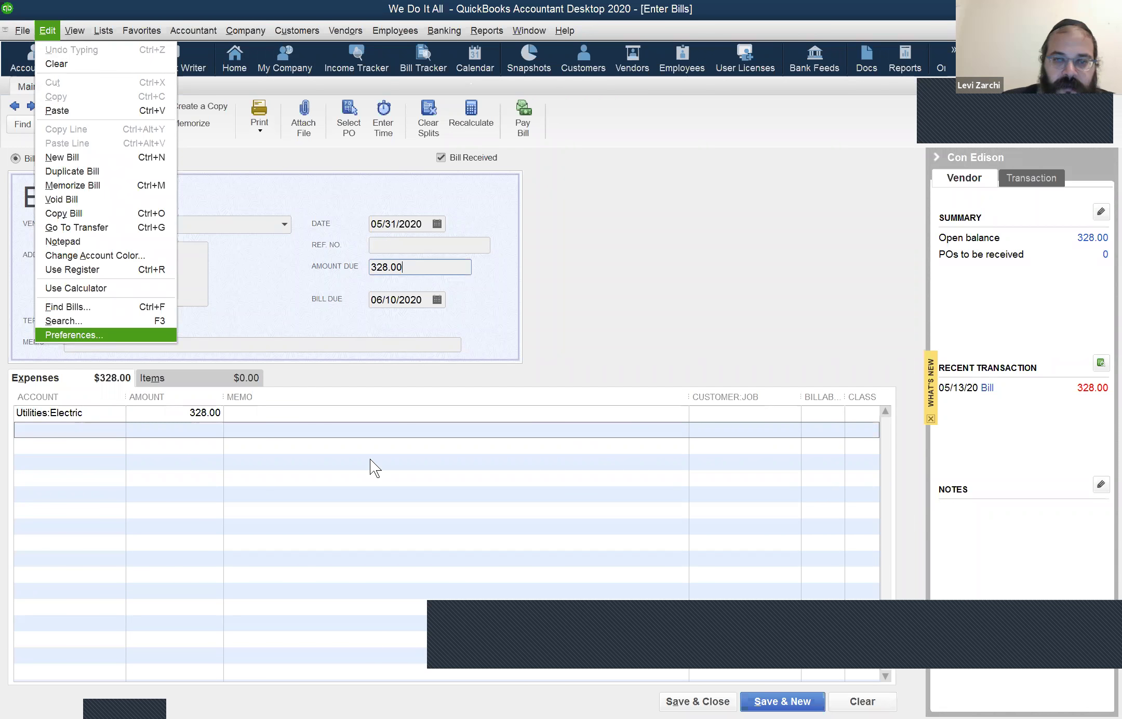
{"action": "key", "text": "Return"}
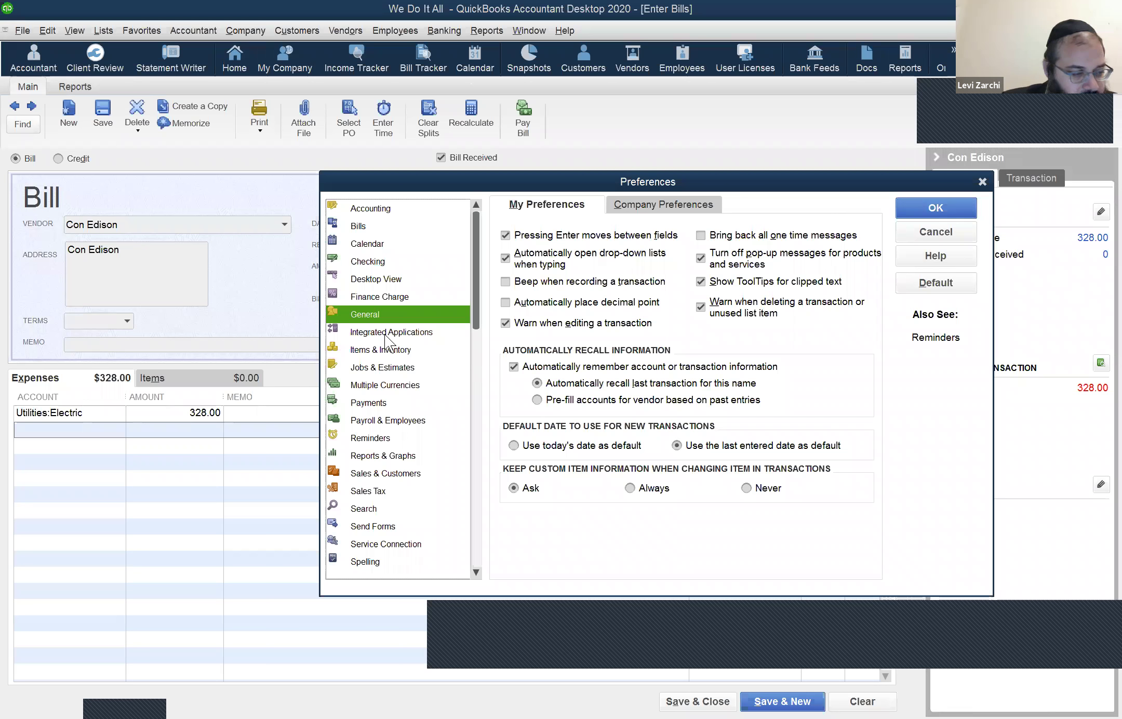
{"action": "left_click", "coordinate": [906, 231]}
Step: Tile the open windows vertically and refresh the outdated reports
{"action": "left_click", "coordinate": [527, 29]}
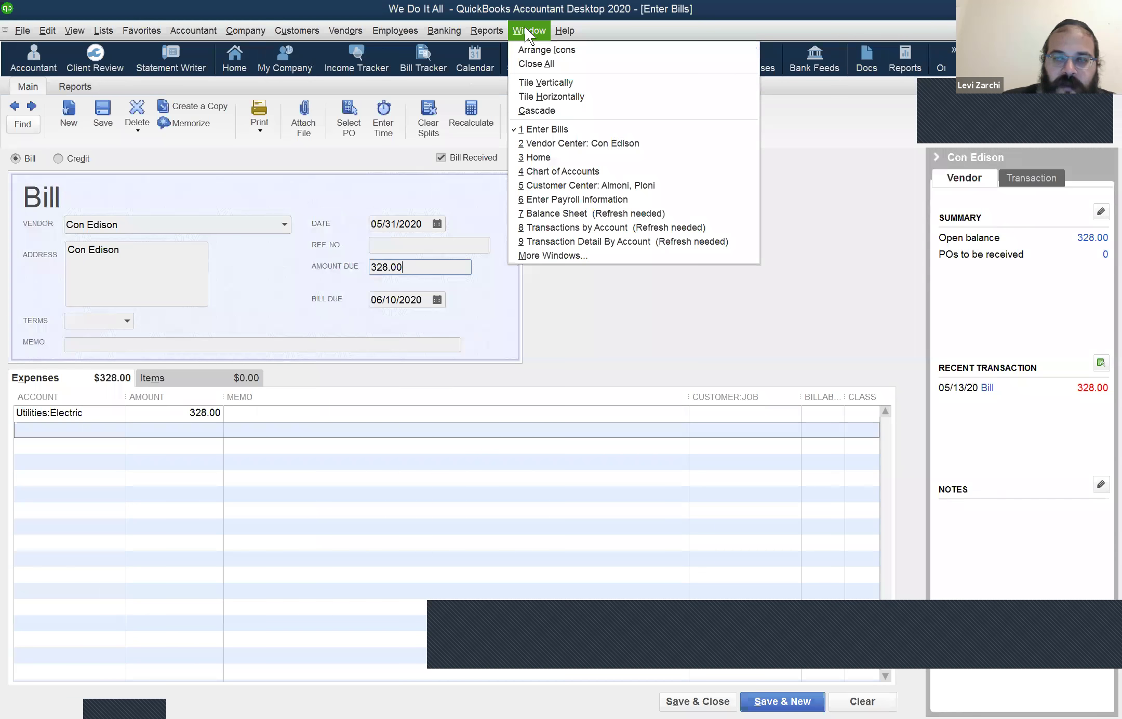
{"action": "left_click", "coordinate": [638, 82]}
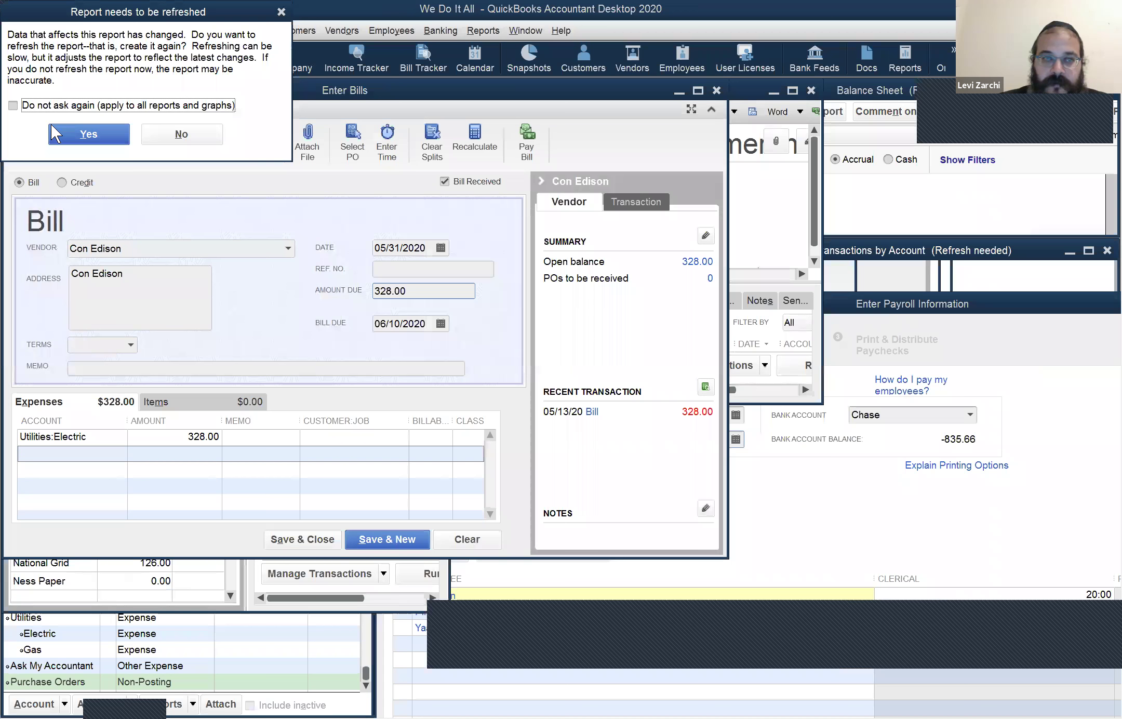
{"action": "left_click", "coordinate": [94, 133]}
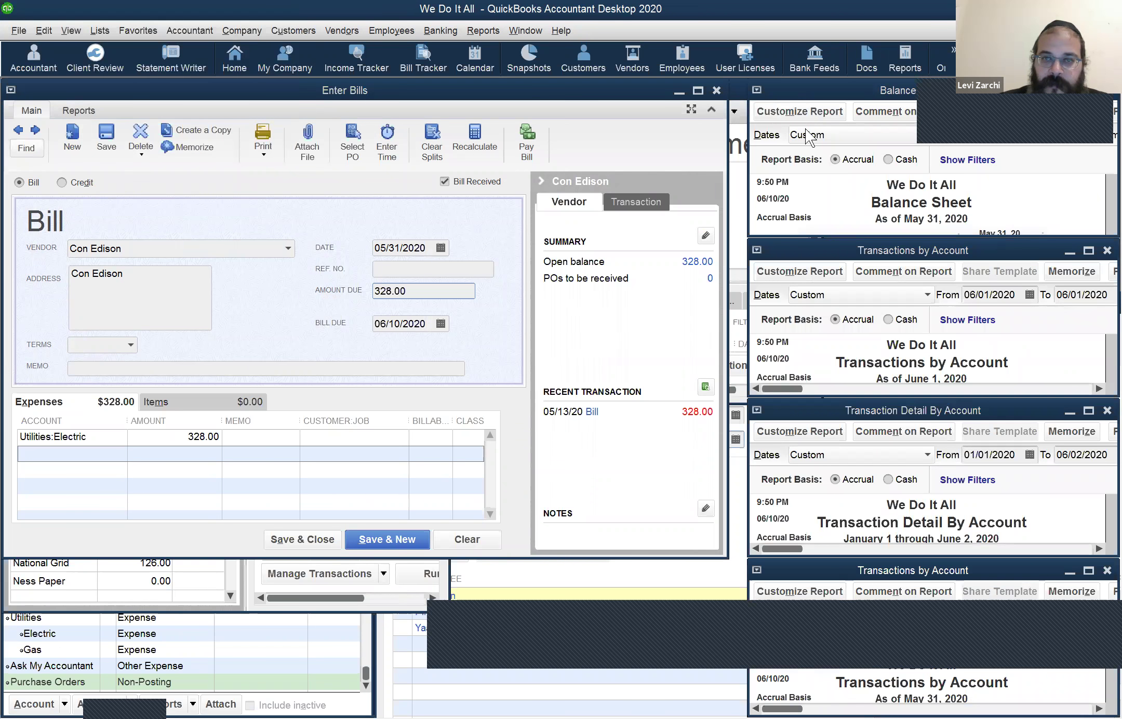
Step: Cascade the open windows and display the Open Window List
{"action": "key", "text": "alt+w"}
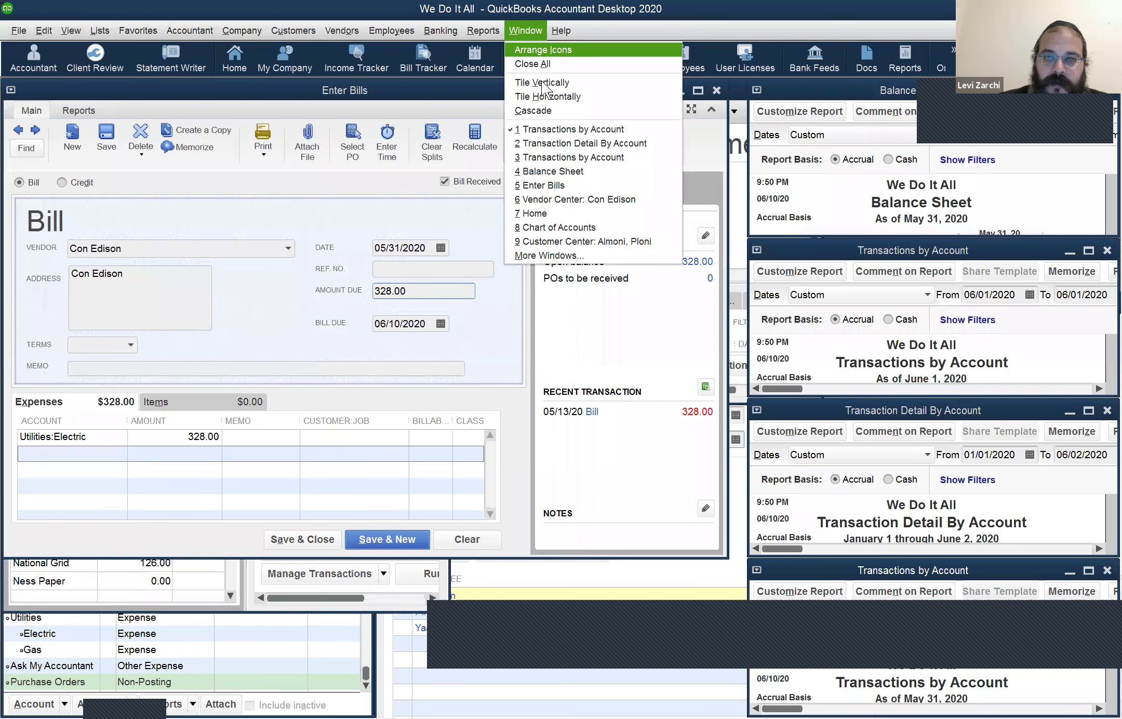
{"action": "left_click", "coordinate": [545, 111]}
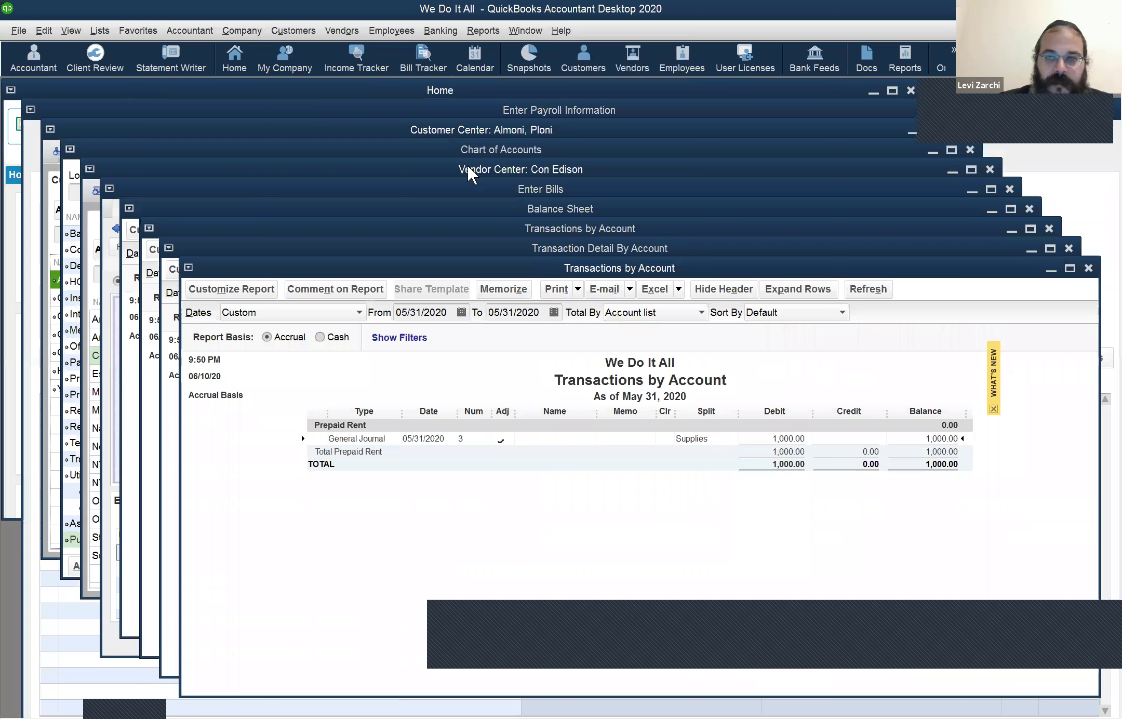
{"action": "left_click", "coordinate": [72, 27]}
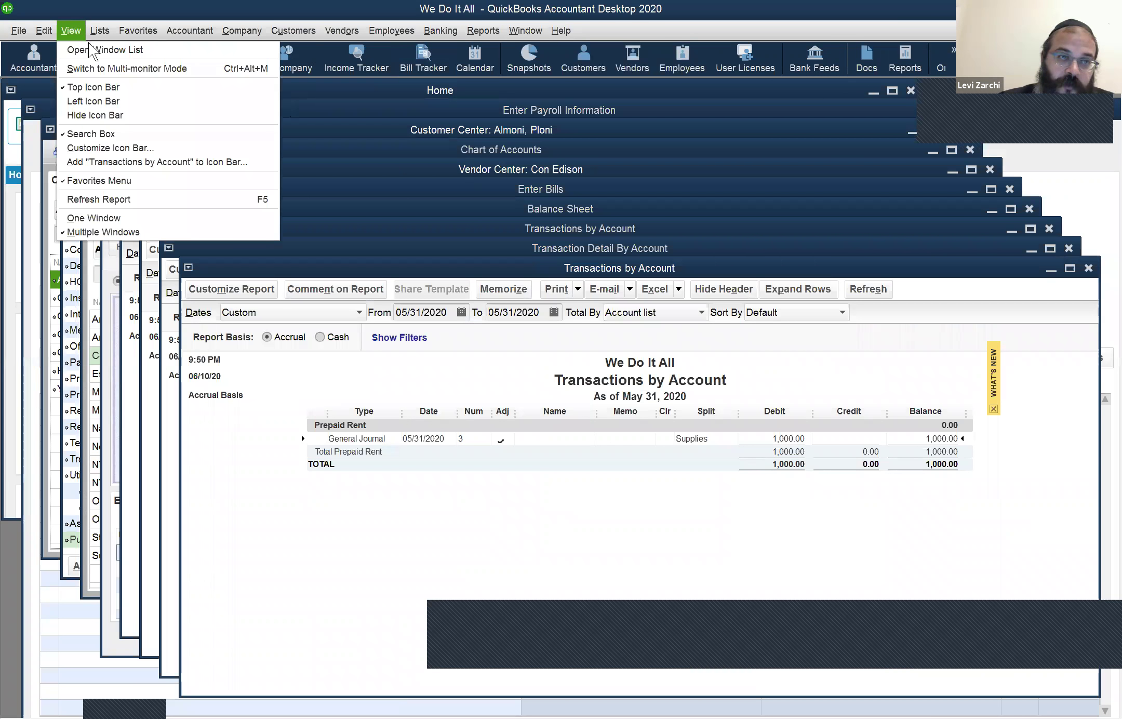
{"action": "left_click", "coordinate": [73, 32]}
{"action": "left_click", "coordinate": [79, 25]}
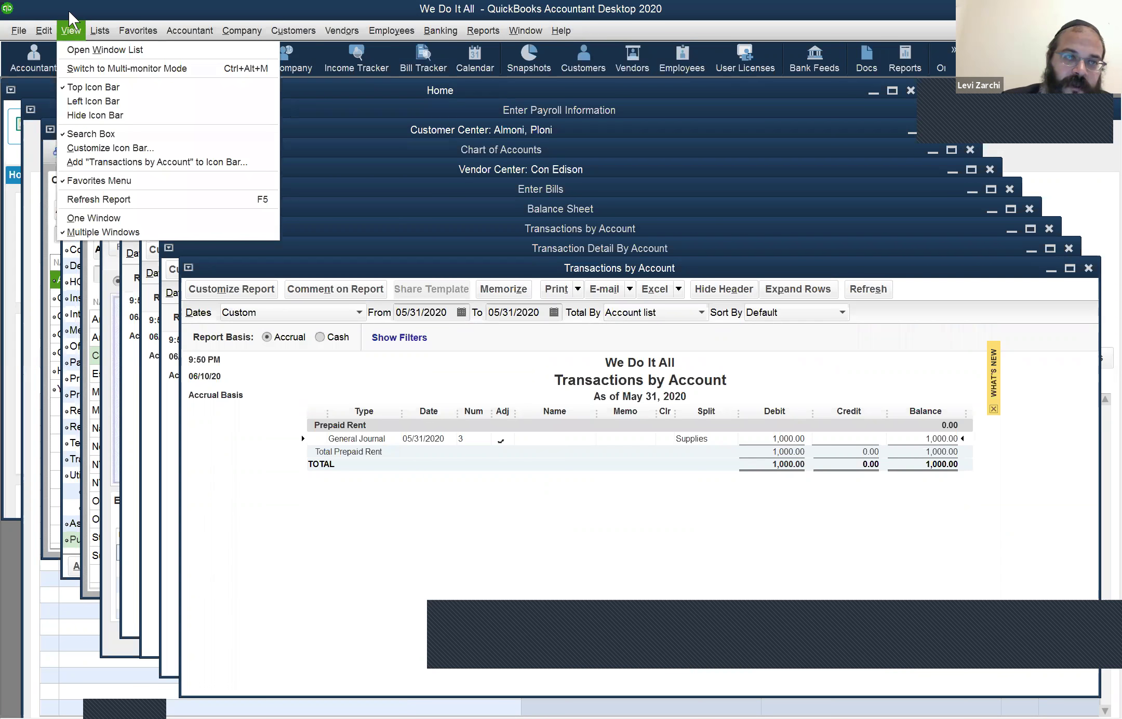
{"action": "key", "text": "Escape"}
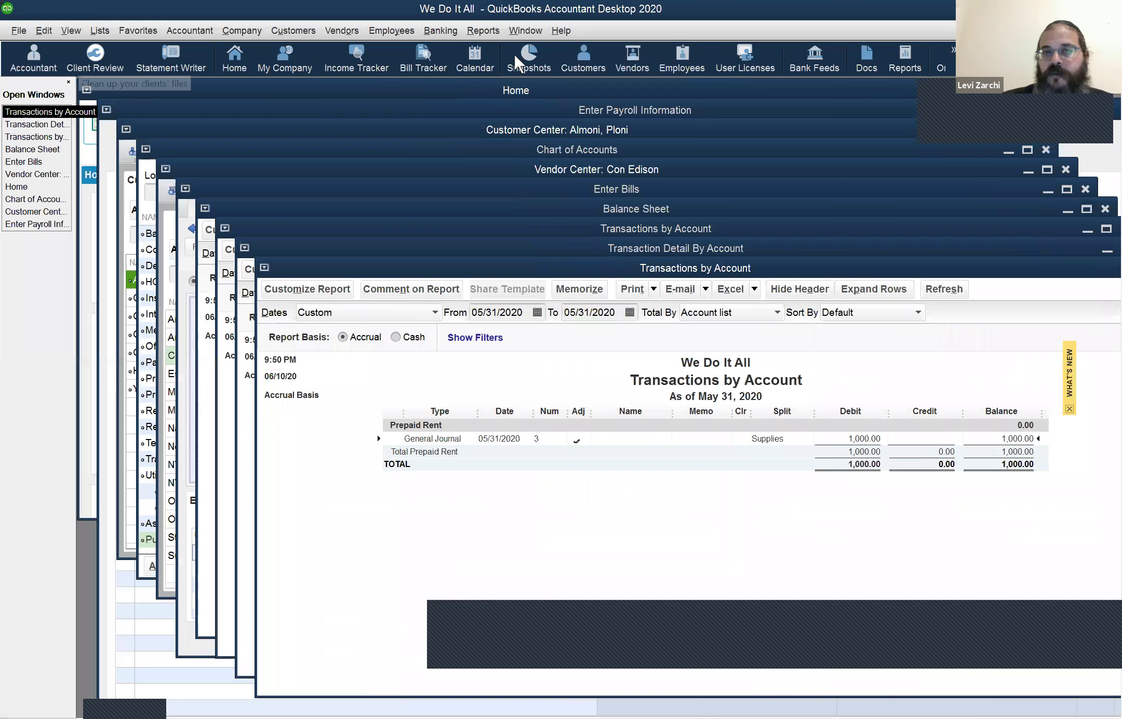
Step: Close all open windows at once, acknowledging the notice about finishing payroll later
{"action": "left_click", "coordinate": [523, 35]}
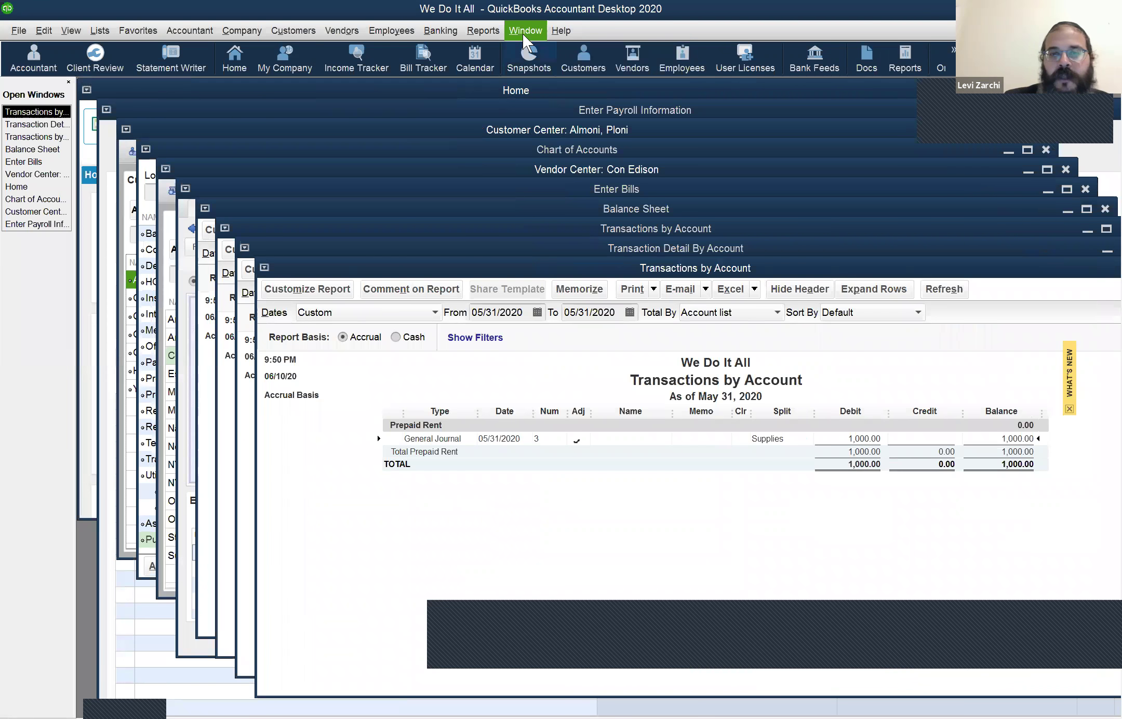
{"action": "left_click", "coordinate": [494, 32]}
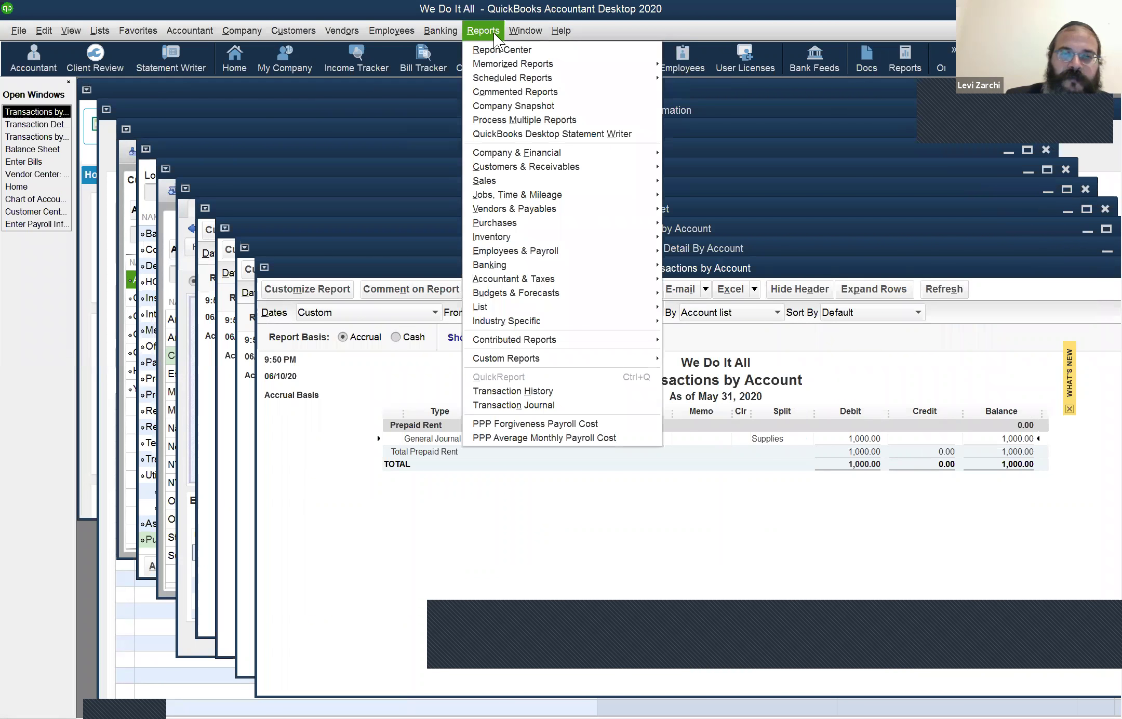
{"action": "left_click", "coordinate": [515, 32]}
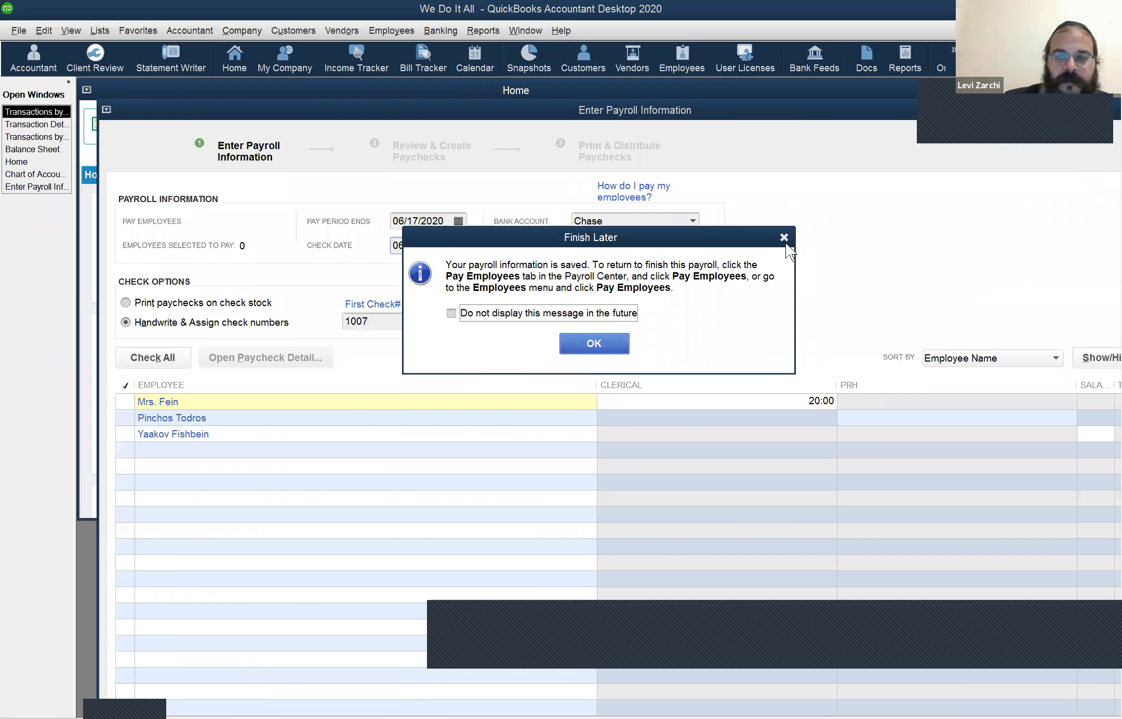
{"action": "left_click", "coordinate": [616, 349]}
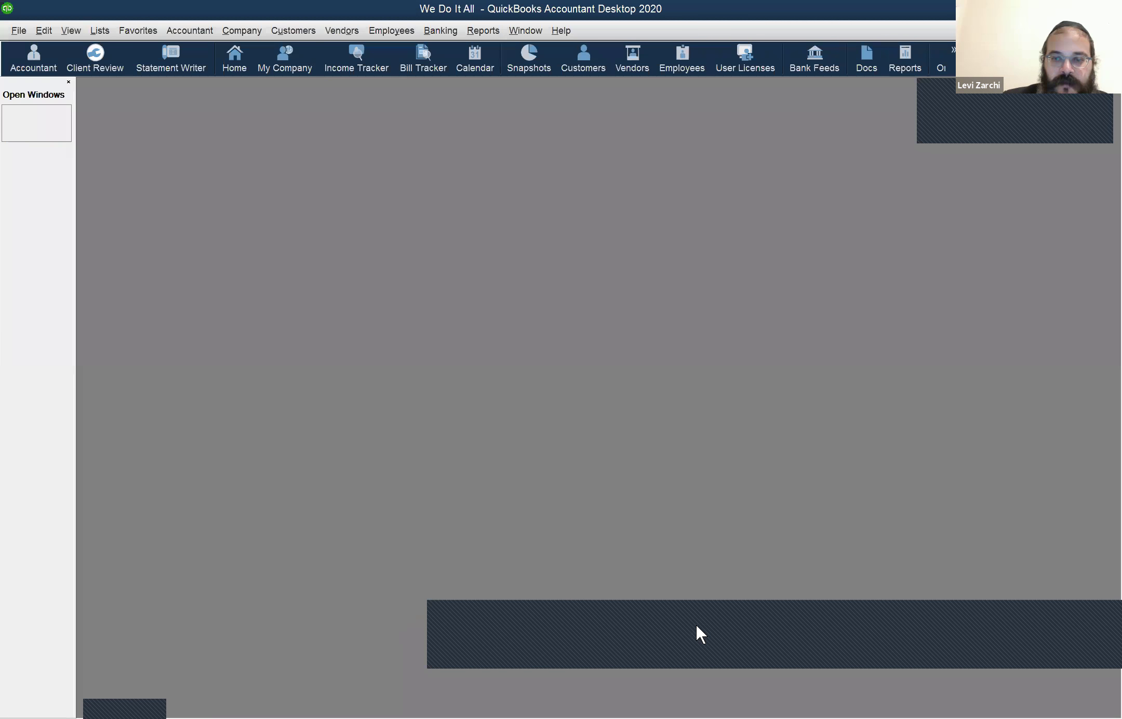